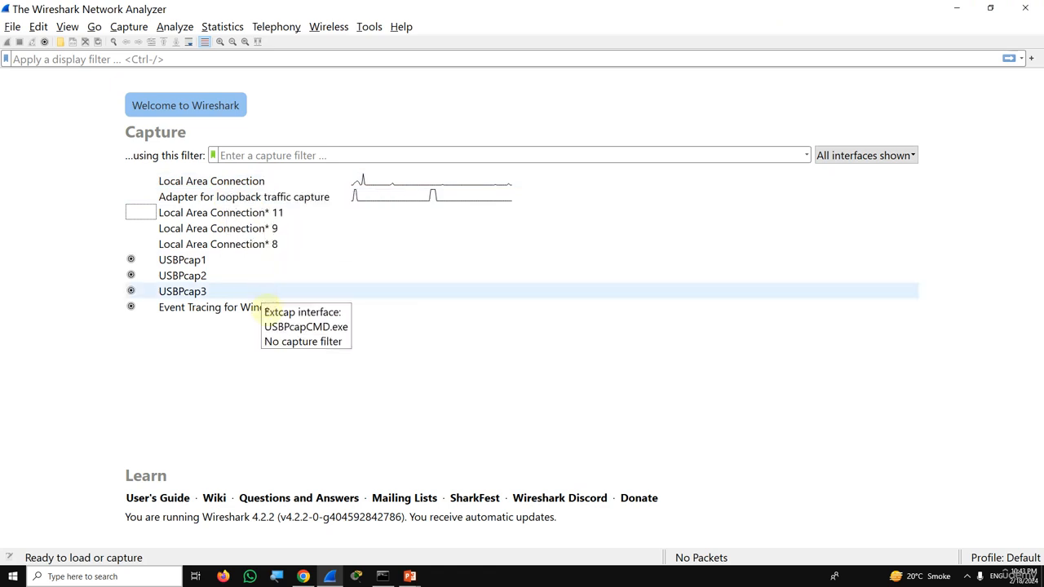
Switch to the Command Prompt window
key("alt+Tab")
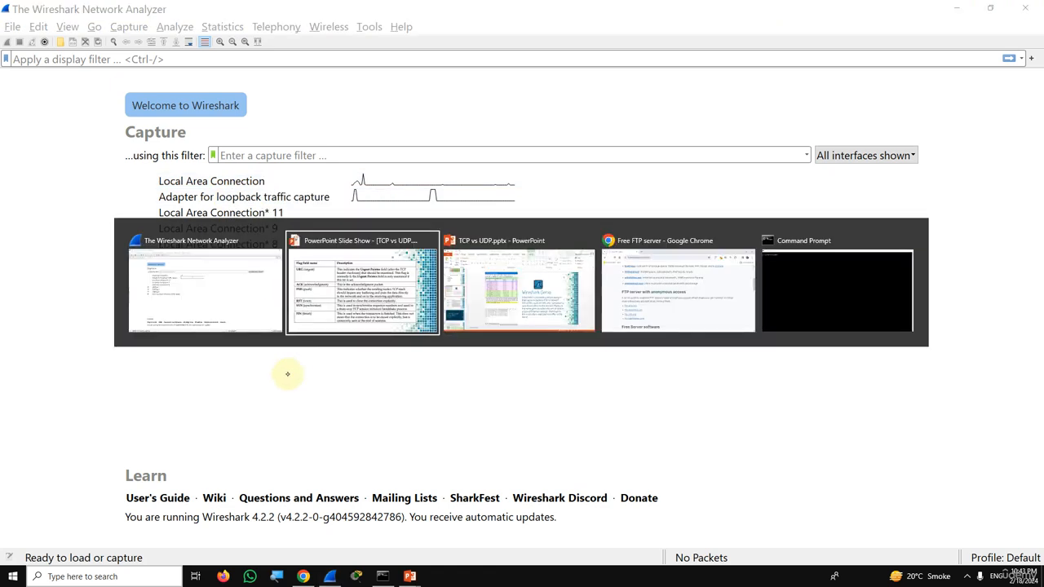
key("alt+Tab")
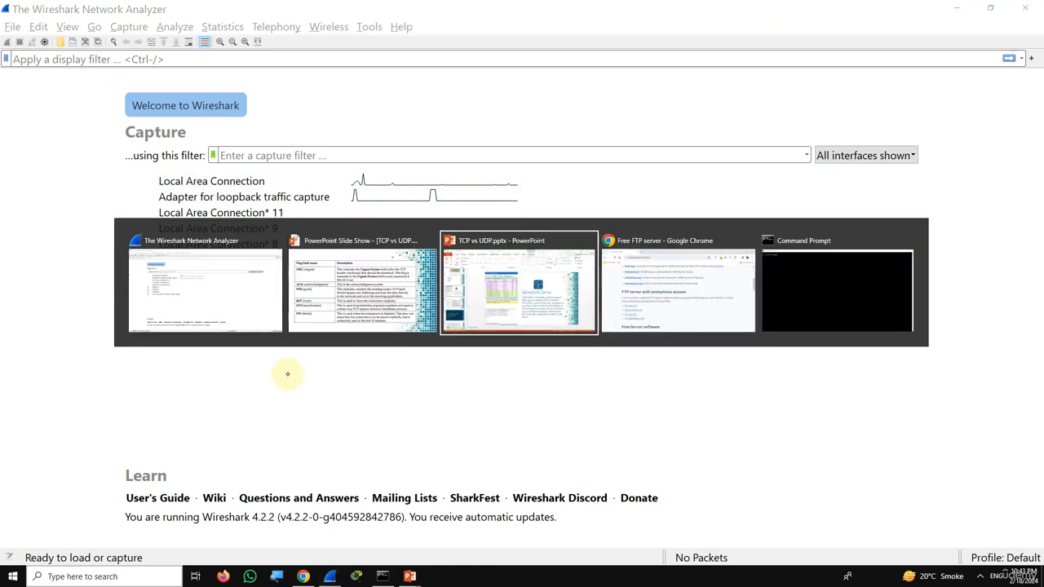
key("alt+Tab")
key("alt+Tab")
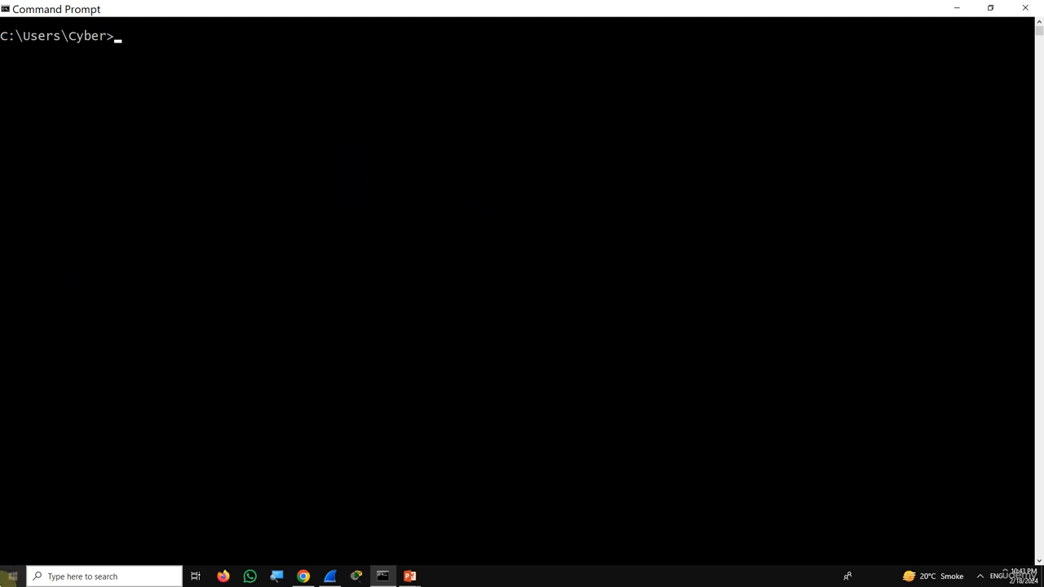
Launch Paint by searching for mspaint
left_click(11, 574)
type("mspaint")
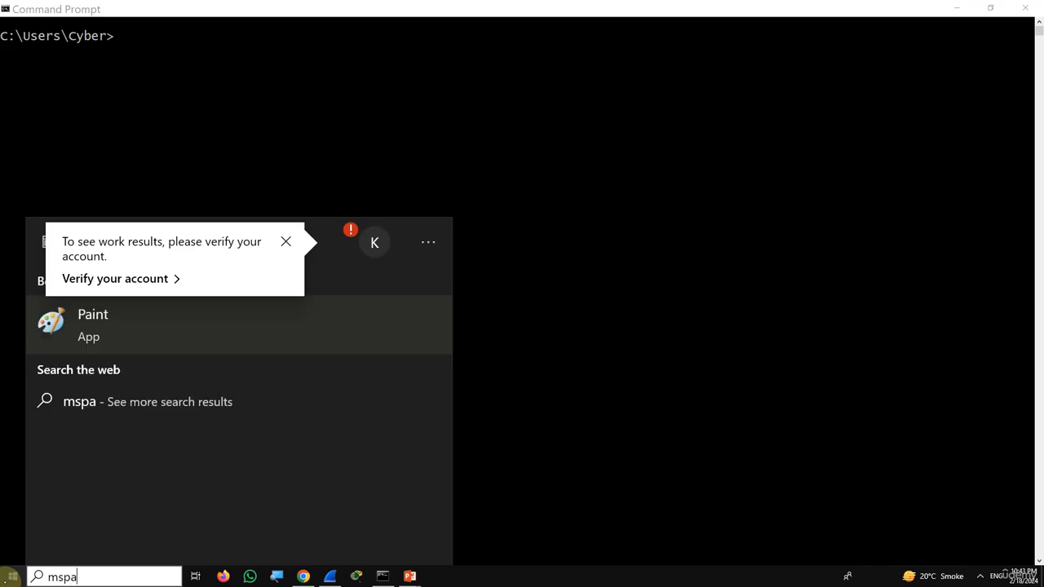
key("Return")
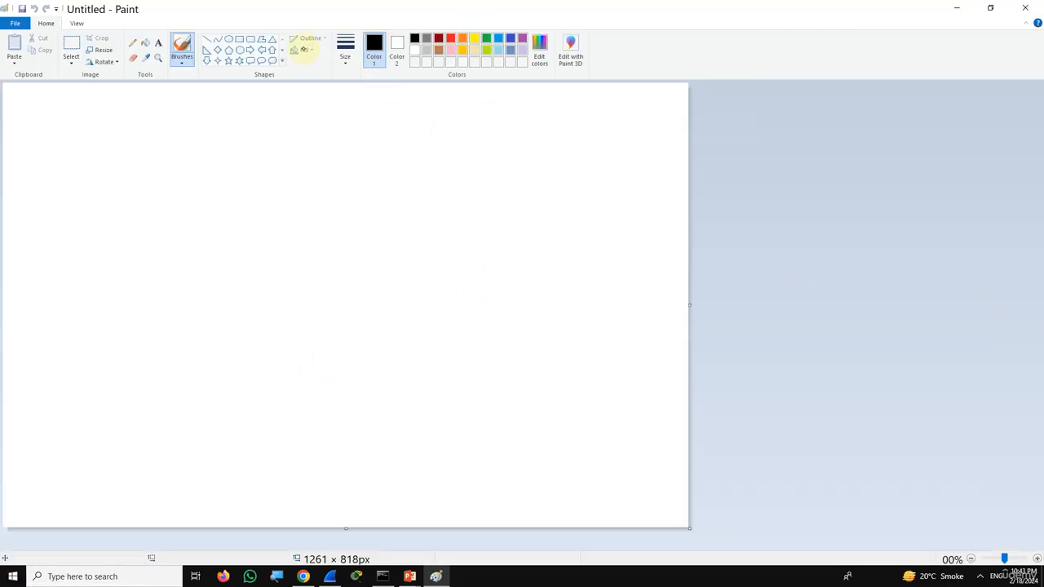
Brush a computer labelled 192.168.100.3 and connect it by a line to a server box labelled Drnef.com
left_click(181, 47)
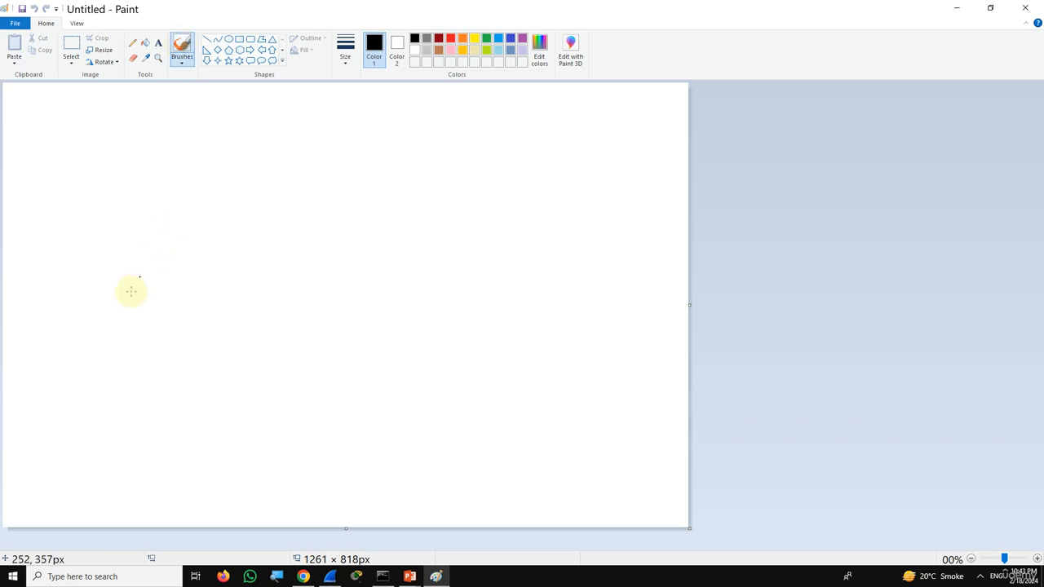
mouse_move(123, 214)
left_mouse_down()
mouse_move(118, 262)
mouse_move(196, 194)
mouse_move(119, 258)
mouse_move(137, 294)
mouse_move(105, 315)
mouse_move(133, 313)
mouse_move(147, 325)
mouse_move(153, 300)
mouse_move(183, 311)
mouse_move(214, 300)
mouse_move(249, 306)
mouse_move(246, 318)
left_mouse_up()
mouse_move(200, 236)
left_mouse_down()
mouse_move(448, 233)
mouse_move(463, 230)
mouse_move(464, 210)
mouse_move(550, 215)
mouse_move(460, 250)
mouse_move(466, 206)
mouse_move(567, 185)
left_mouse_up()
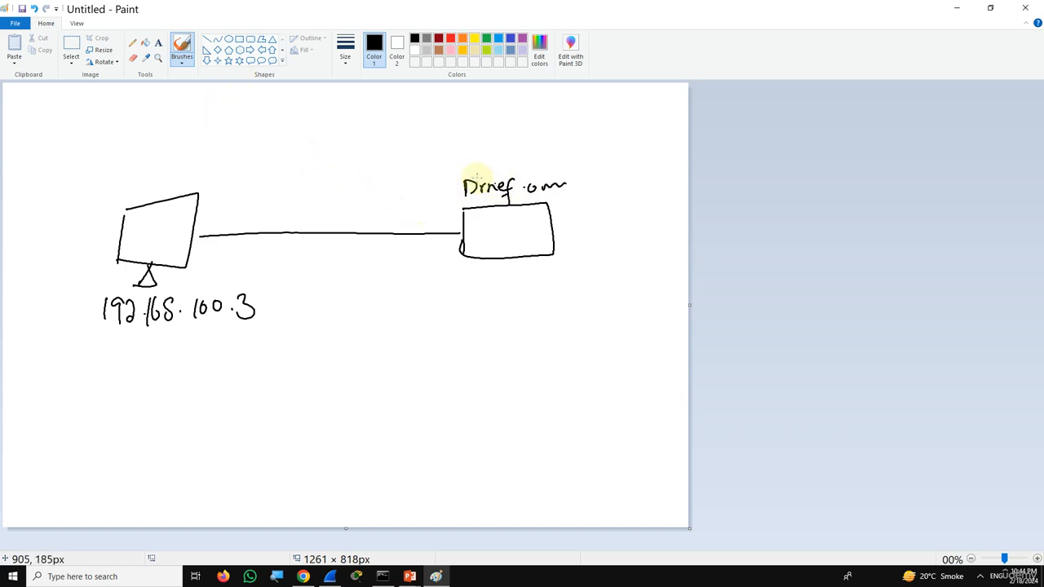
Handwrite FTP and TCP above the connection line, circle both, and join them with a short line
mouse_move(207, 177)
left_mouse_down()
mouse_move(223, 160)
mouse_move(245, 163)
left_mouse_up()
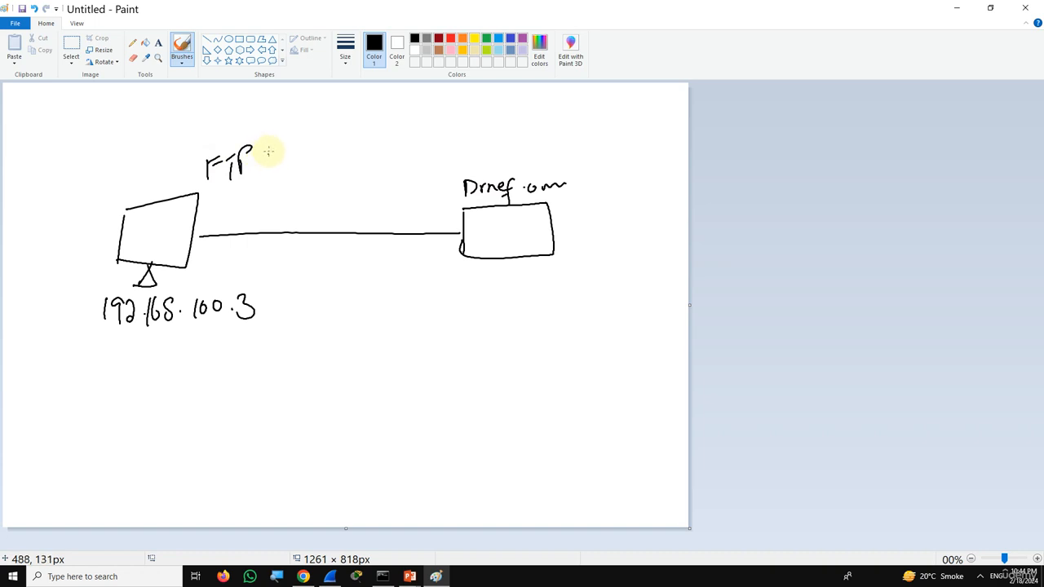
mouse_move(249, 137)
left_mouse_down()
mouse_move(227, 193)
mouse_move(296, 142)
left_mouse_up()
mouse_move(310, 128)
left_mouse_down()
mouse_move(327, 125)
mouse_move(320, 149)
left_mouse_up()
mouse_move(340, 131)
left_mouse_down()
mouse_move(341, 144)
mouse_move(356, 128)
mouse_move(353, 105)
left_mouse_up()
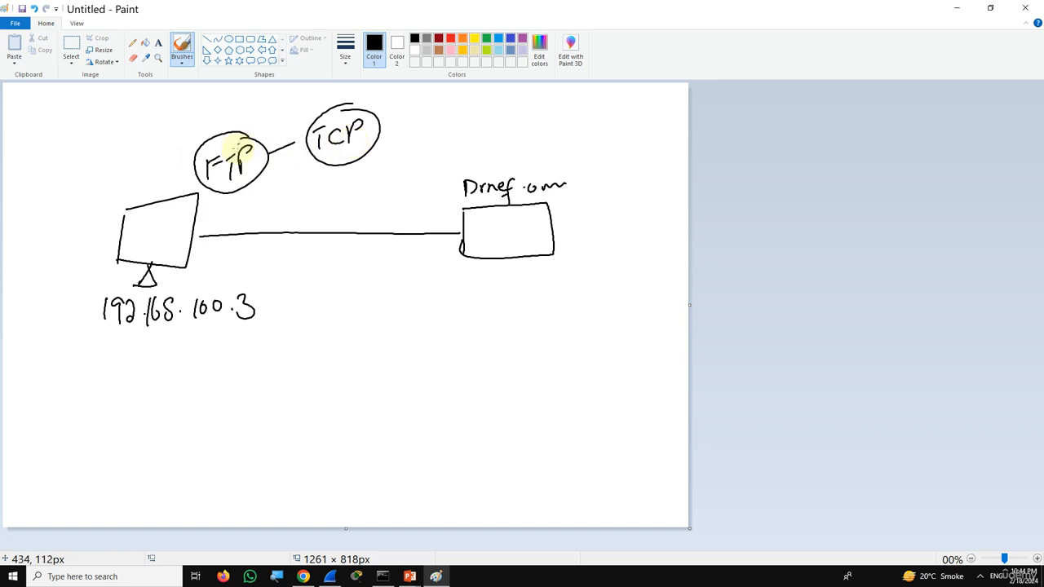
Handwrite the port numbers 20, 21 above the FTP circle and underline them
left_click_drag(187, 137, 194, 139)
left_click_drag(202, 122, 243, 119)
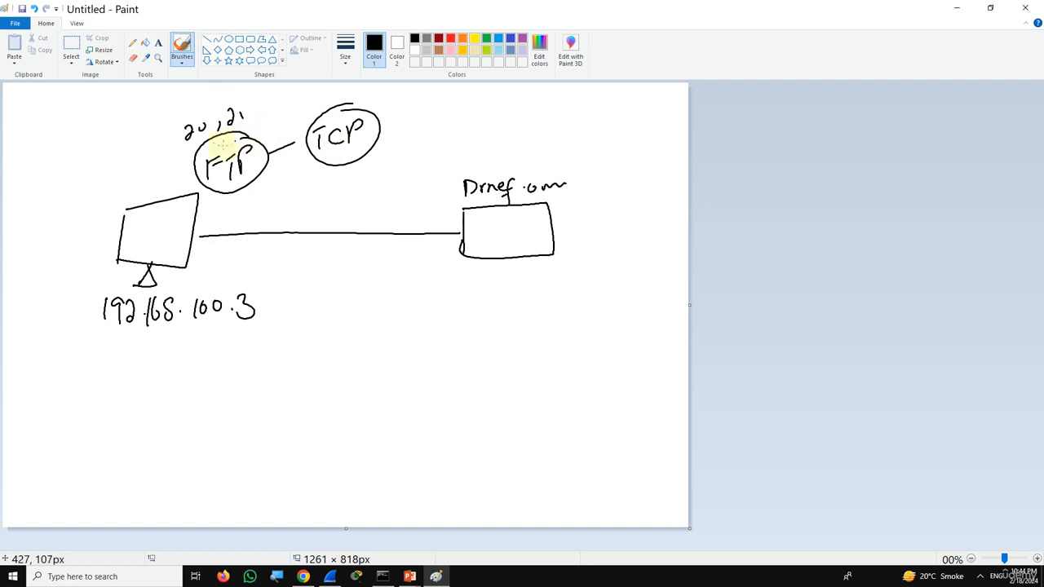
left_click_drag(181, 154, 260, 120)
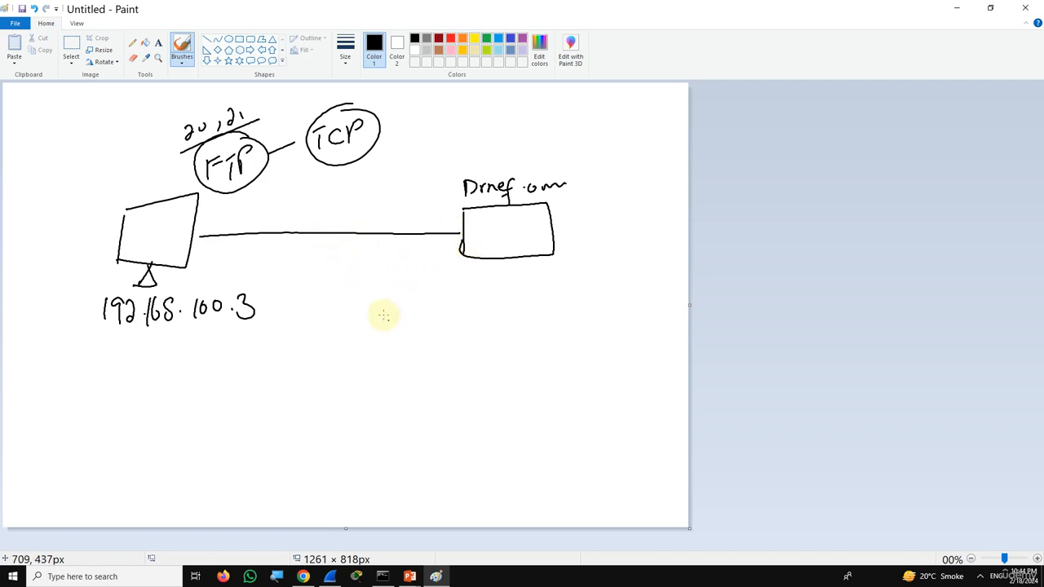
Draw a curved line down from the TCP circle and write "3 way Handshake" at its end
left_click_drag(351, 155, 390, 308)
mouse_move(407, 317)
left_mouse_down()
mouse_move(412, 334)
mouse_move(455, 316)
mouse_move(473, 342)
left_mouse_up()
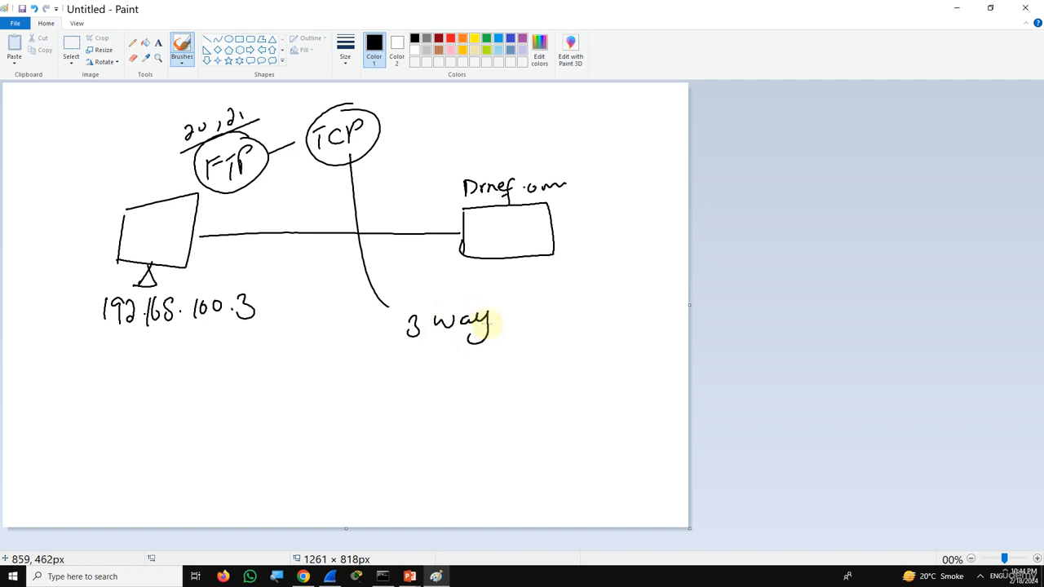
mouse_move(499, 310)
left_mouse_down()
mouse_move(507, 328)
mouse_move(560, 306)
mouse_move(611, 302)
mouse_move(588, 311)
left_mouse_up()
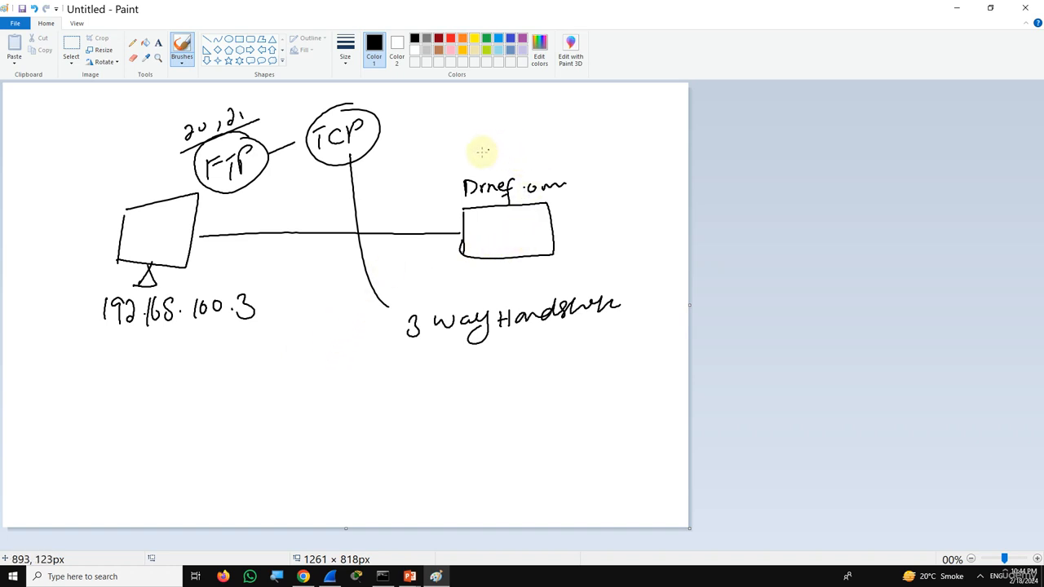
Cross out the Drnef.com server box and write a circled RST below the computer's IP address
left_click_drag(509, 205, 540, 254)
left_click_drag(529, 163, 461, 253)
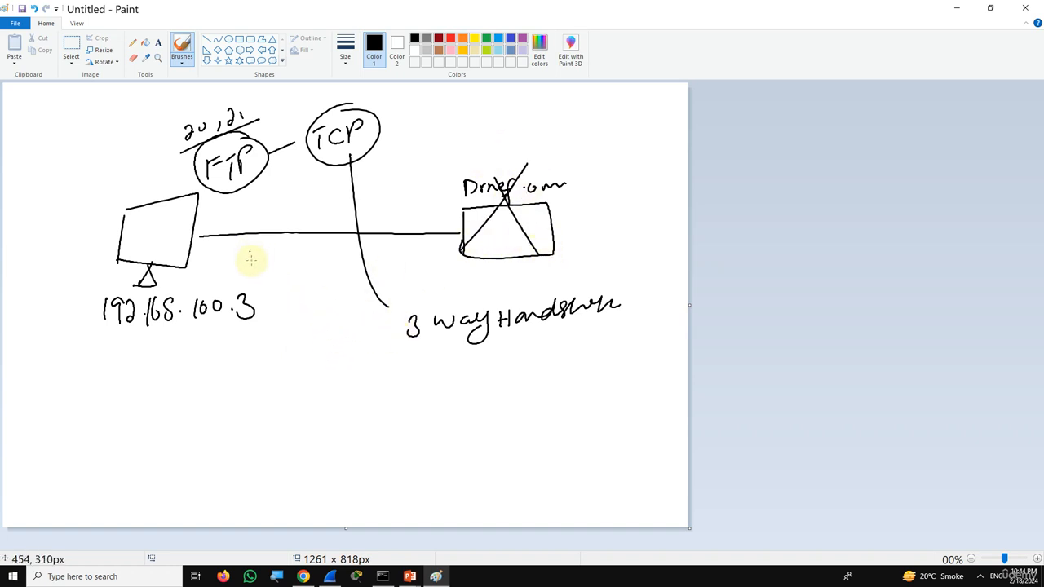
mouse_move(211, 358)
left_mouse_down()
mouse_move(239, 367)
mouse_move(272, 345)
mouse_move(245, 338)
left_mouse_up()
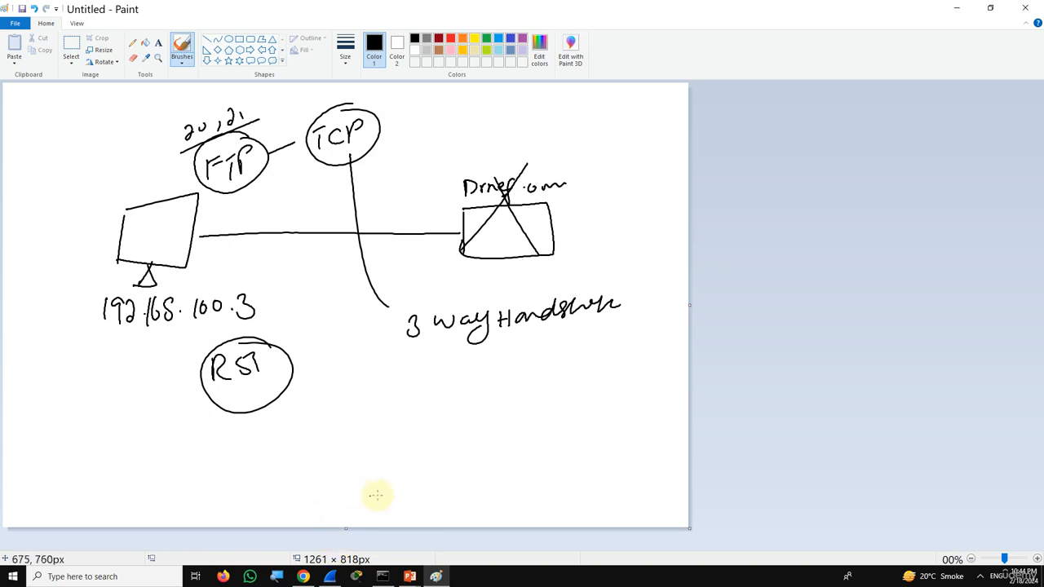
Switch to Wireshark and start a live capture on the Local Area Connection interface
key("alt+Tab")
key("alt+Tab")
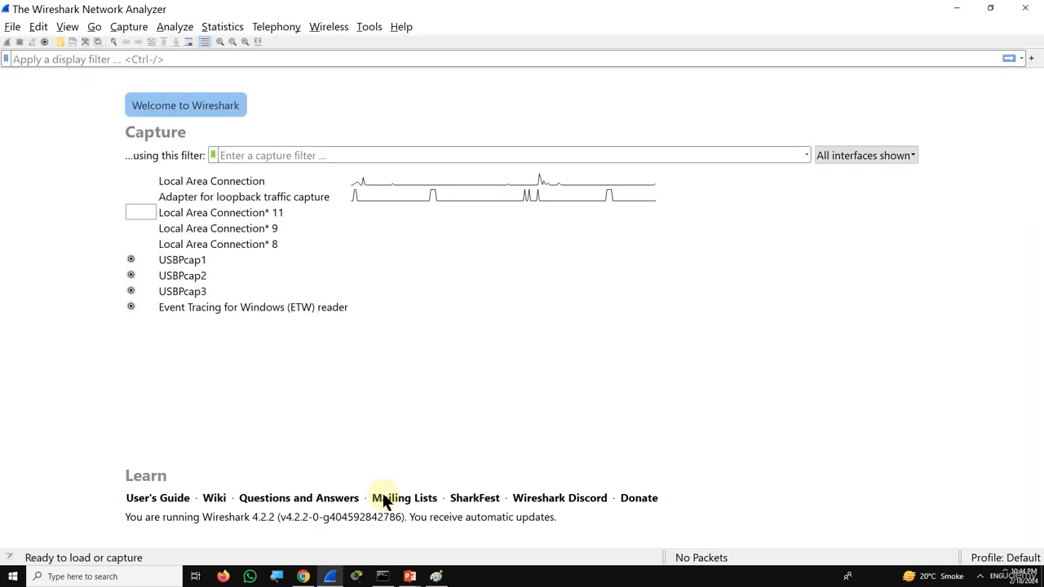
double_click(226, 183)
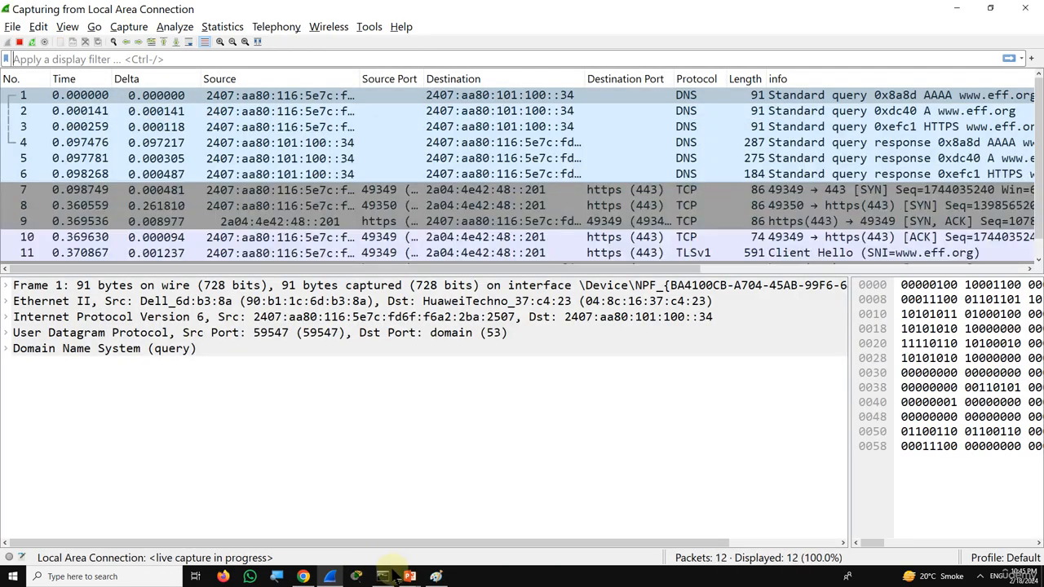
Switch to Command Prompt and attempt an FTP connection with the command ftp drnef.com
left_click(391, 576)
left_click(361, 390)
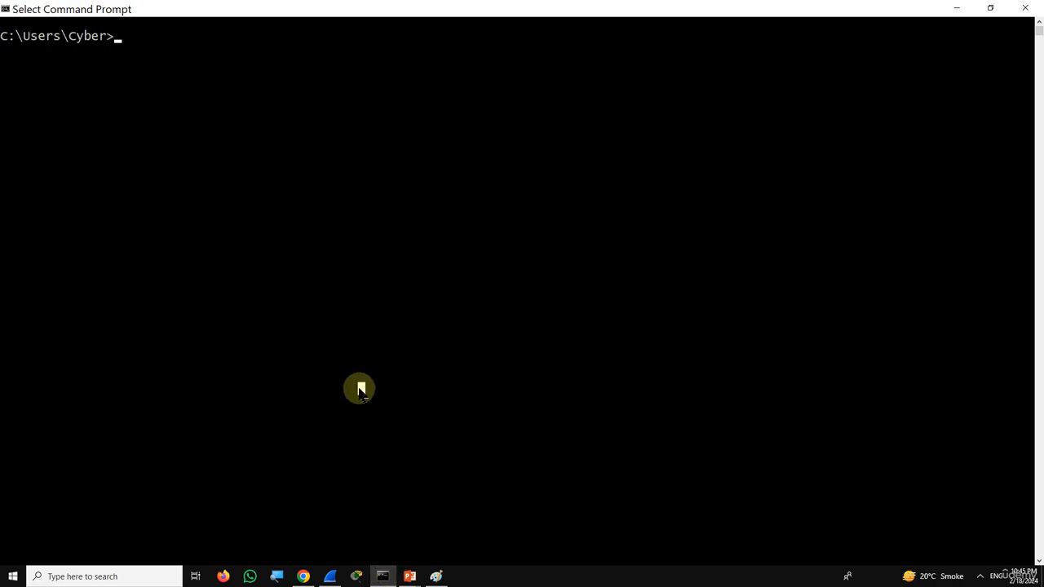
type("ftp drnef.com")
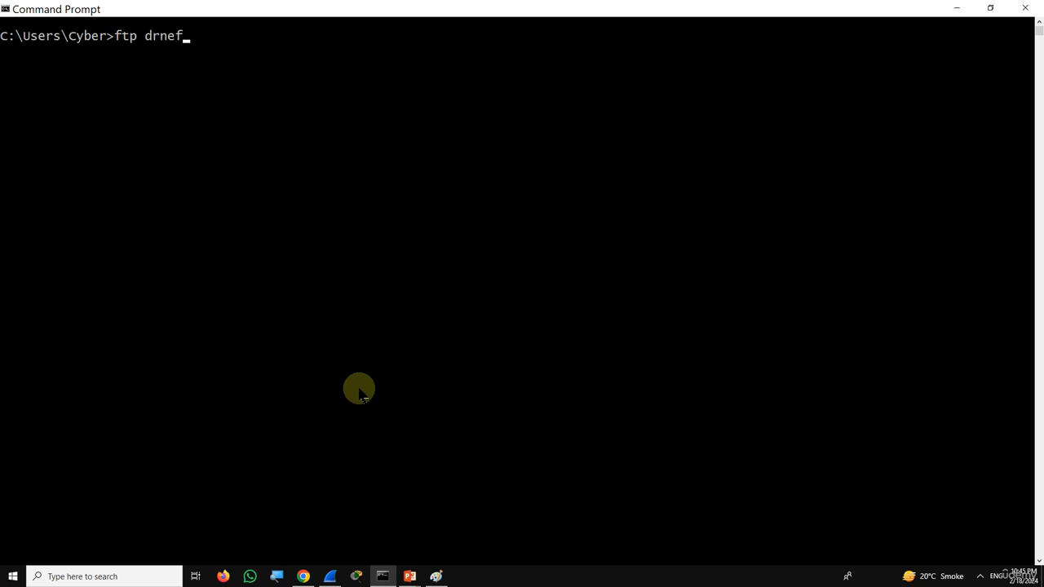
key("Return")
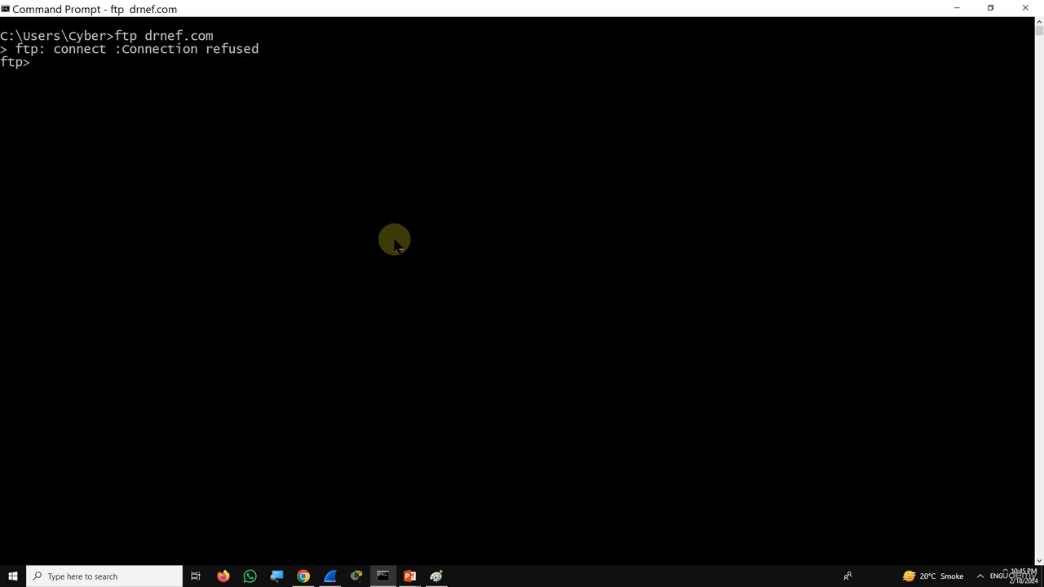
Return to Wireshark, stop the running capture, and look through the captured packets
key("alt+Tab")
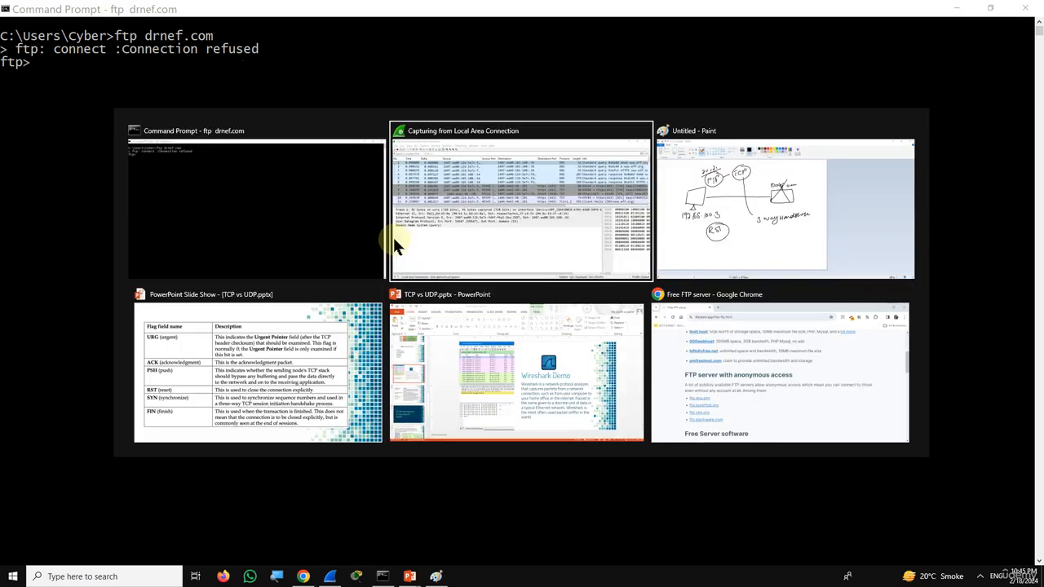
left_click(393, 238)
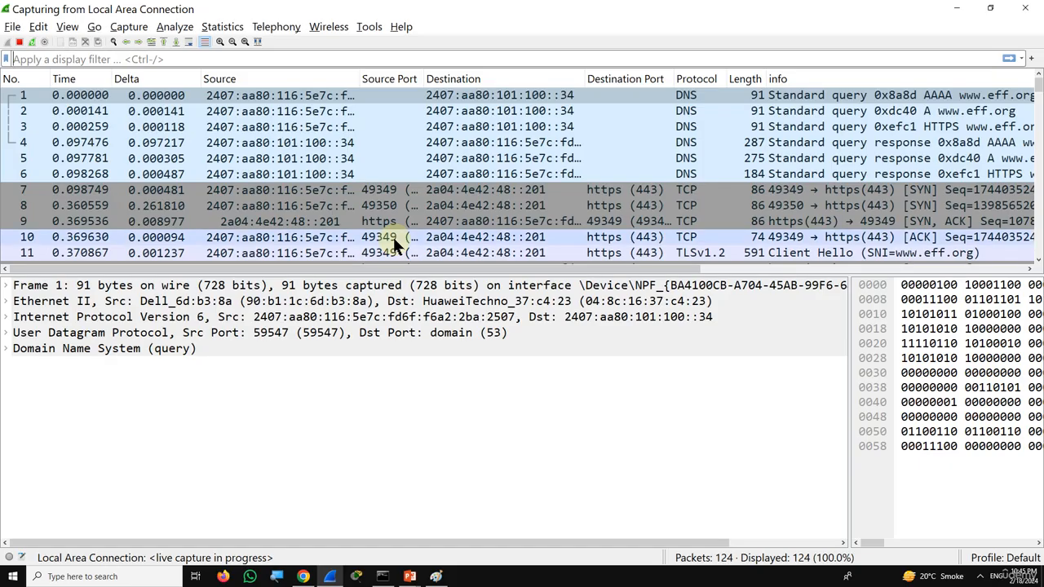
left_click(20, 42)
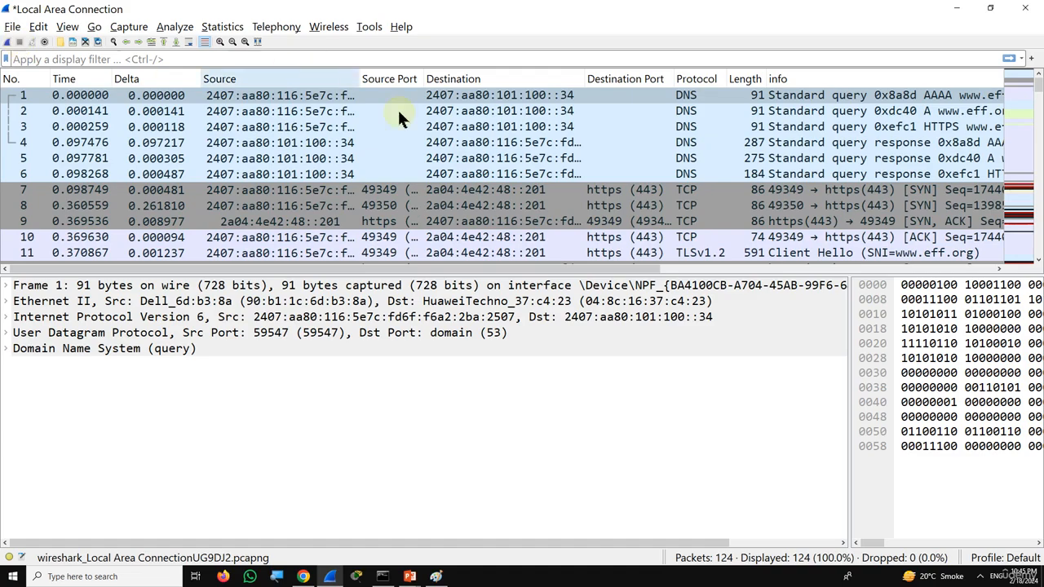
scroll(481, 176, "down", 20)
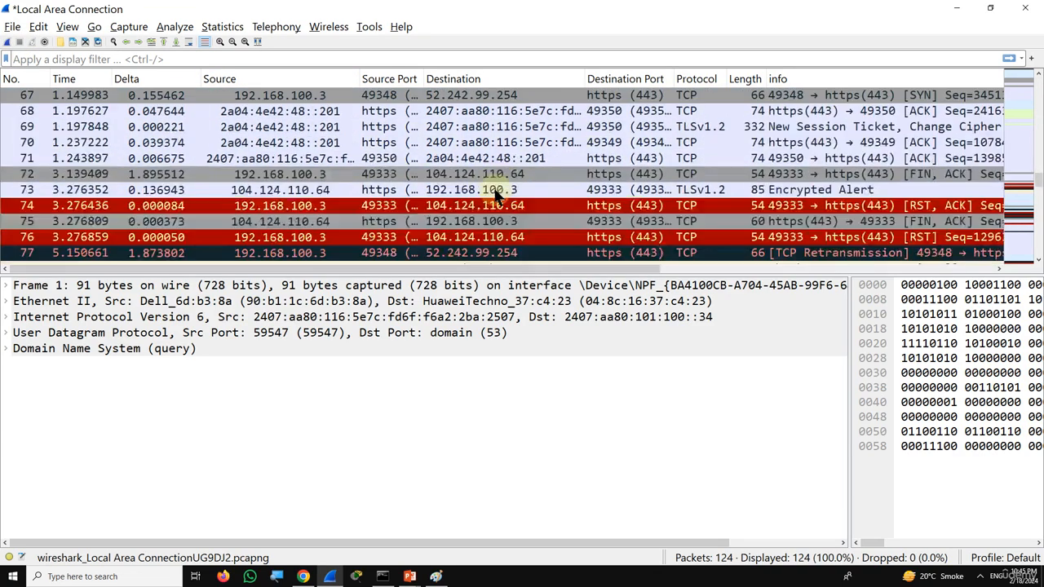
scroll(496, 194, "up", 20)
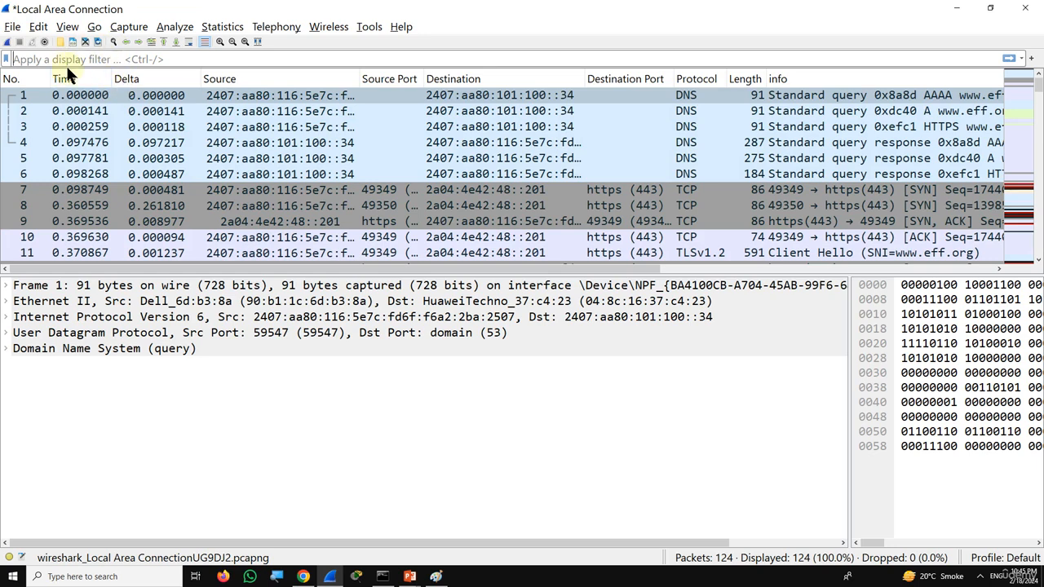
Open the Conversations statistics for the capture and show the TCP conversations
left_click(233, 28)
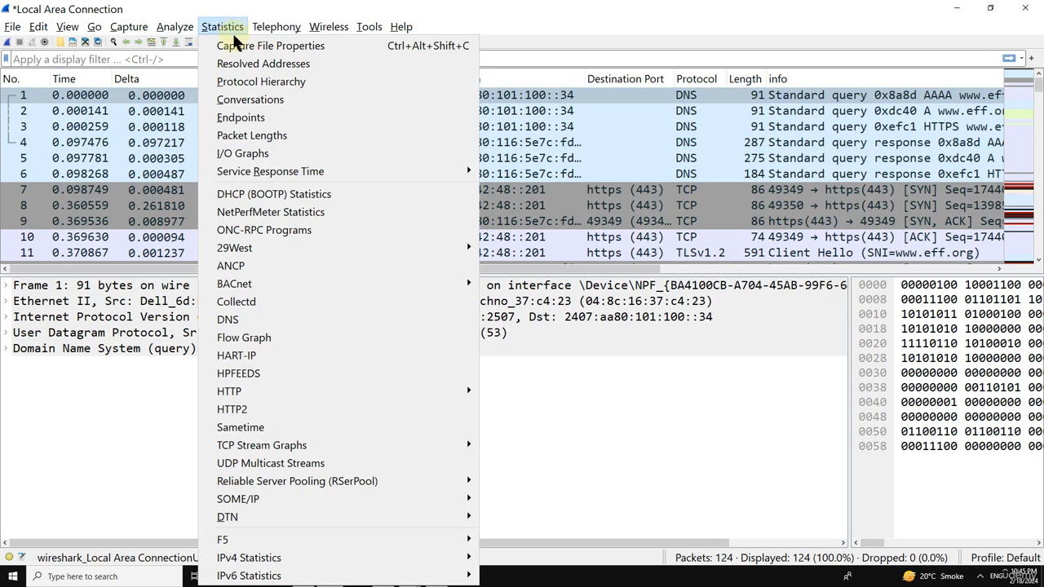
left_click(272, 100)
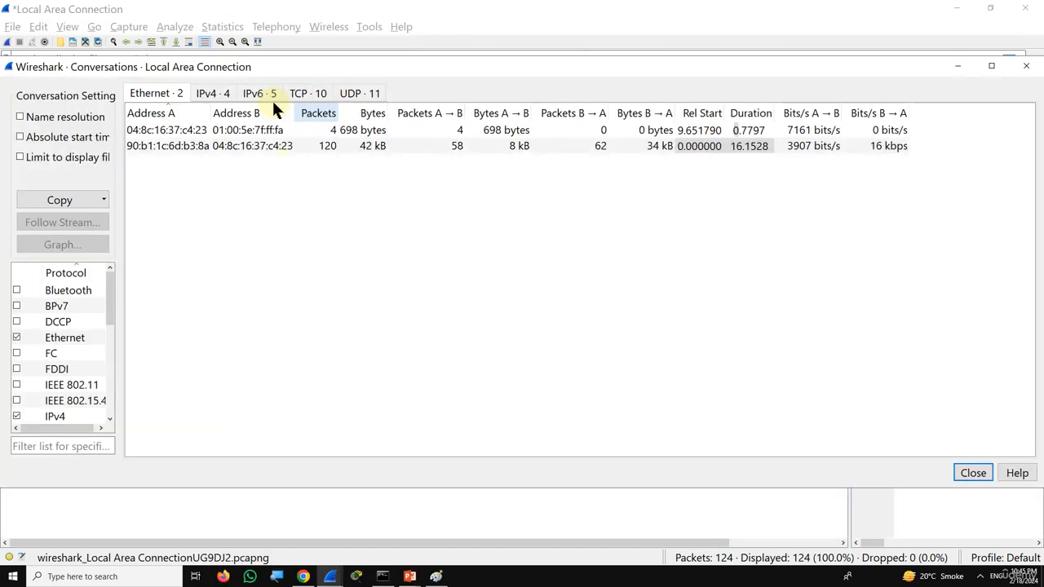
left_click(297, 91)
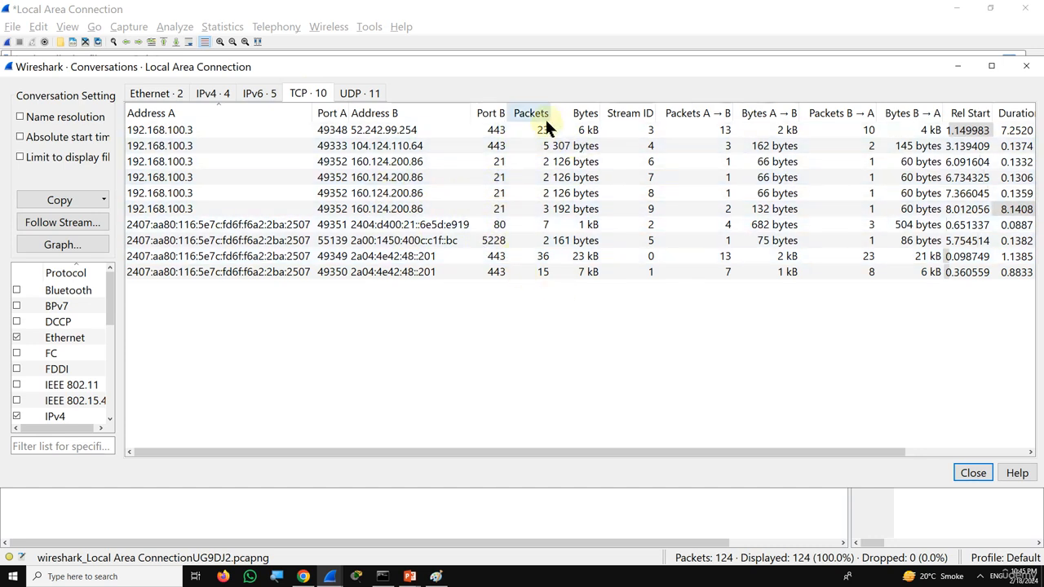
Apply an A ↔ B display filter from the first TCP conversation with 160.124.200.86 on port 21, and close the Conversations window
left_click(491, 158)
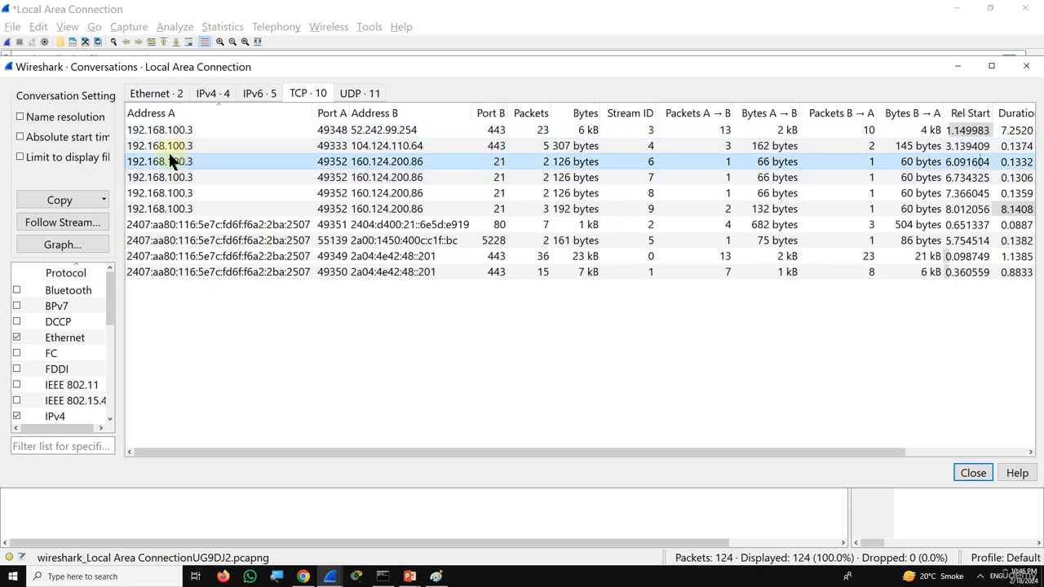
right_click(386, 162)
mouse_move(466, 155)
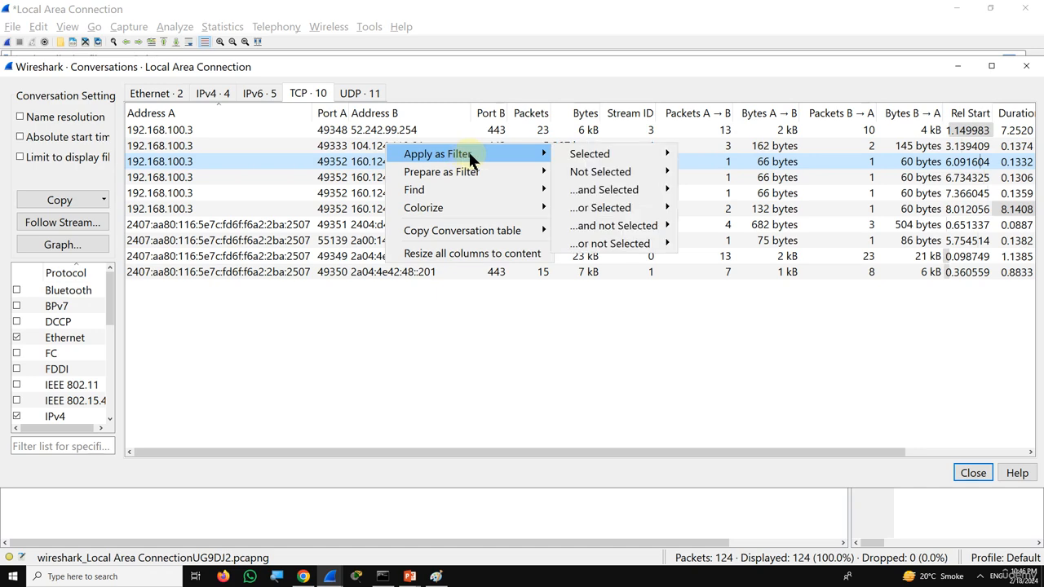
mouse_move(640, 149)
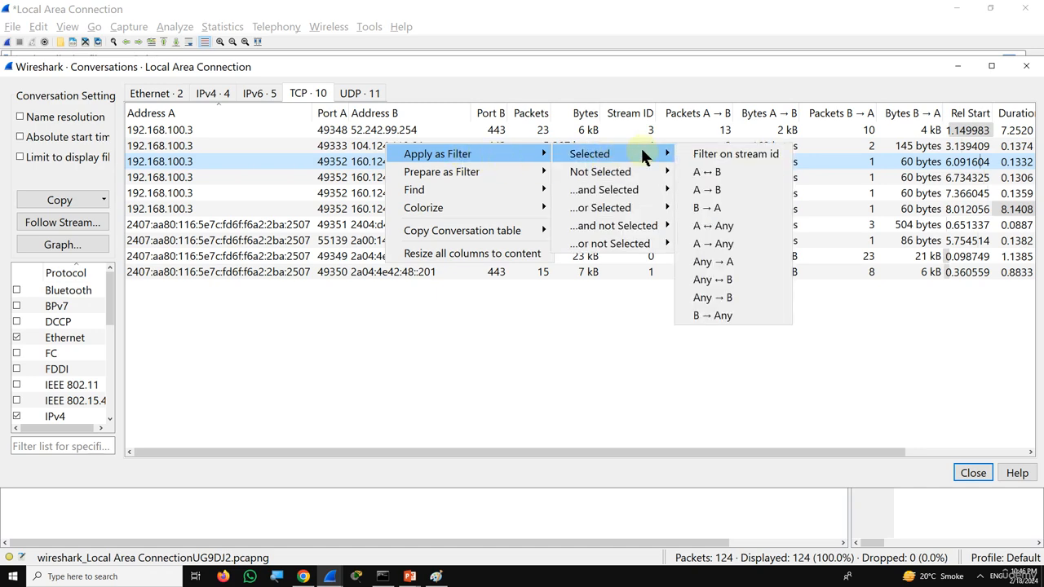
left_click(703, 171)
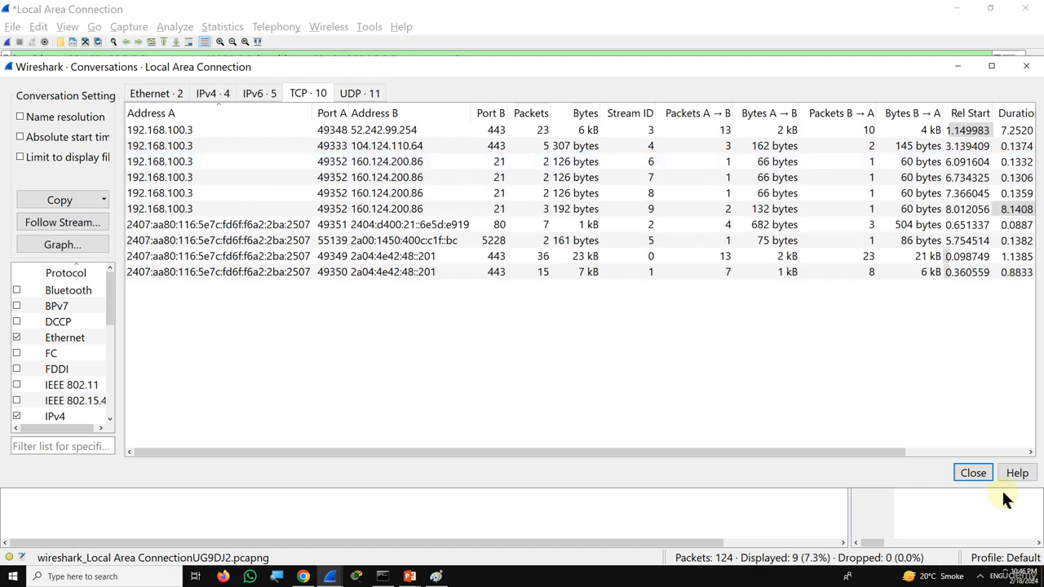
left_click(979, 475)
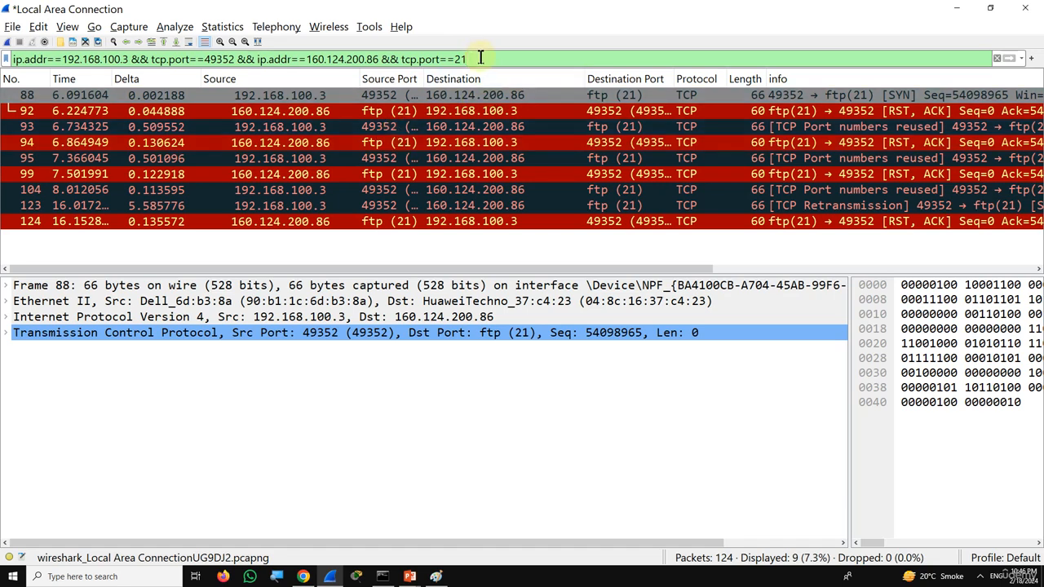
Select the entire display filter expression for the port 21 conversation
left_click_drag(481, 57, 72, 64)
left_click(18, 65)
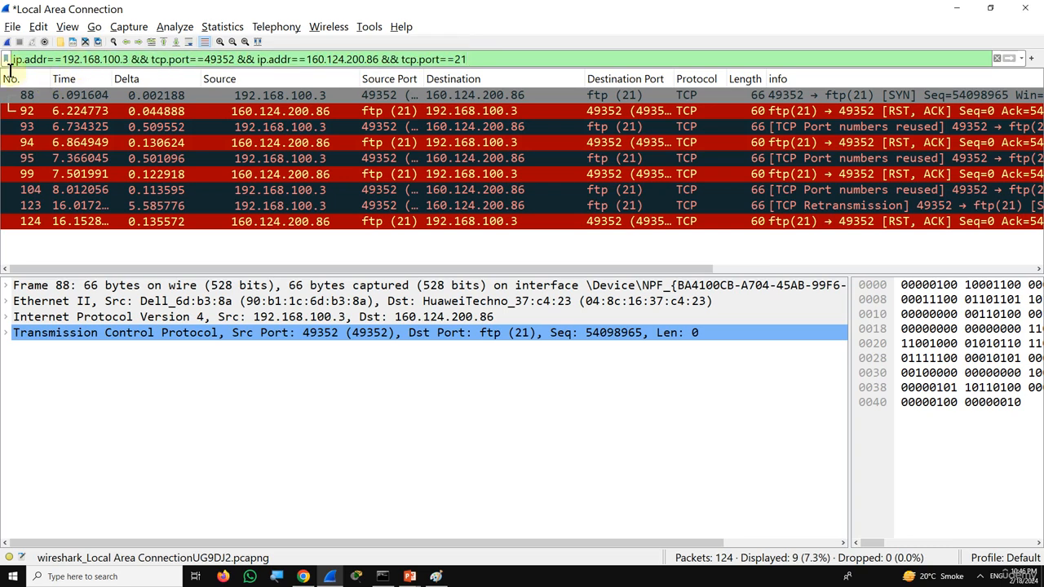
key("ctrl+a")
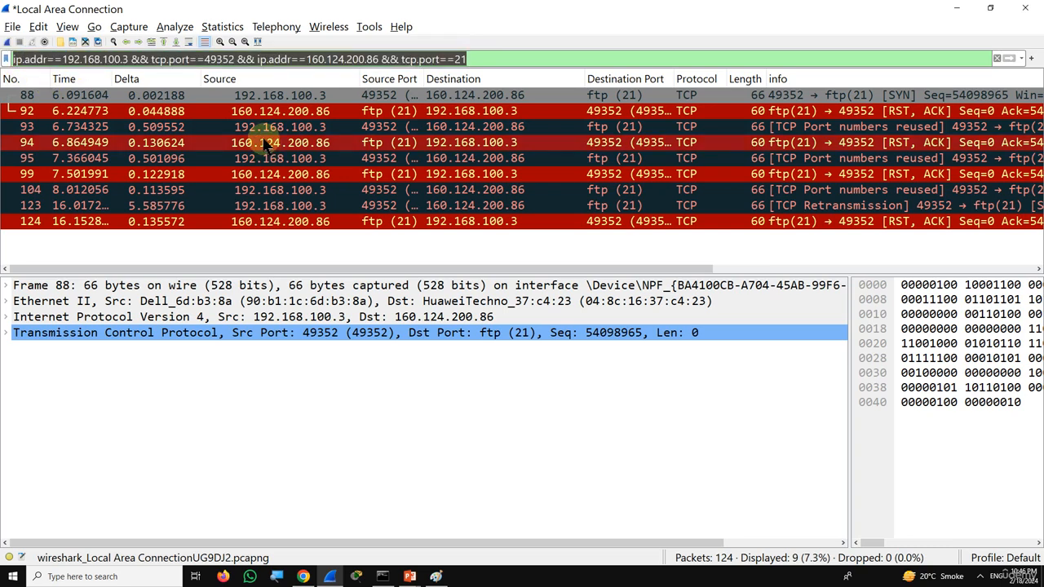
Clear the display filter and search the packet list for the string drnef.com
key("BackSpace")
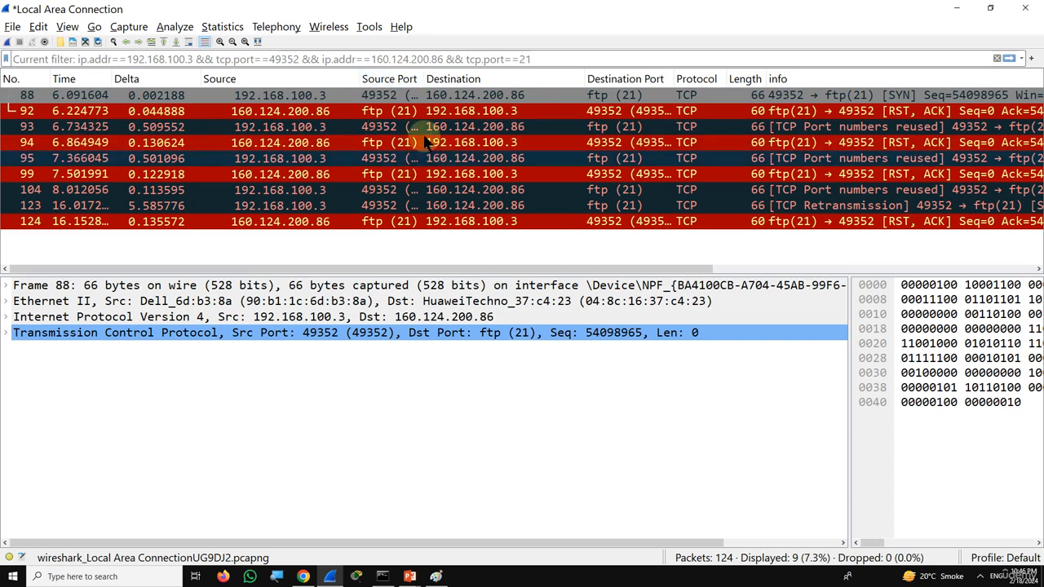
left_click(997, 59)
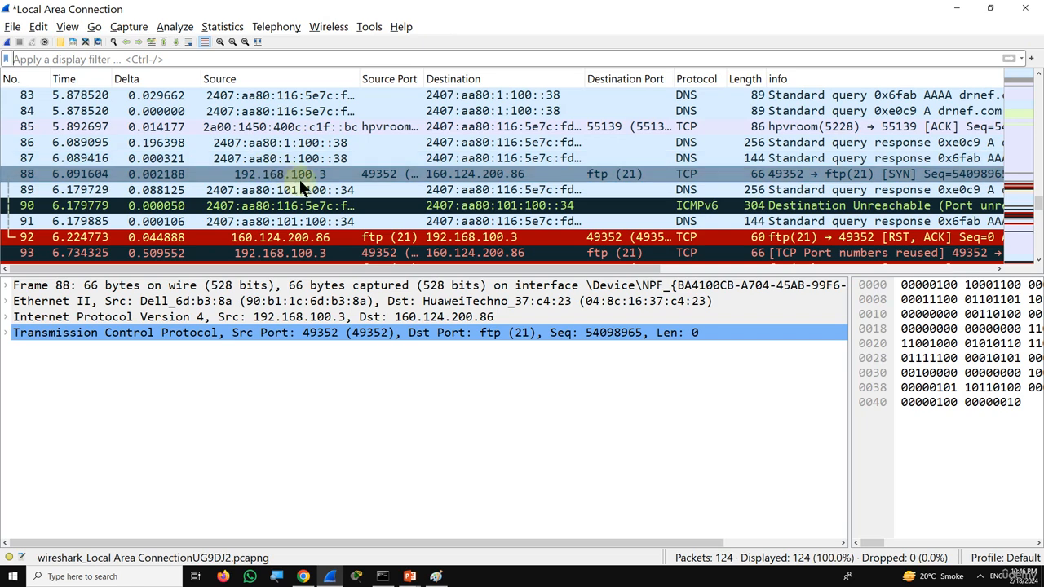
left_click(114, 41)
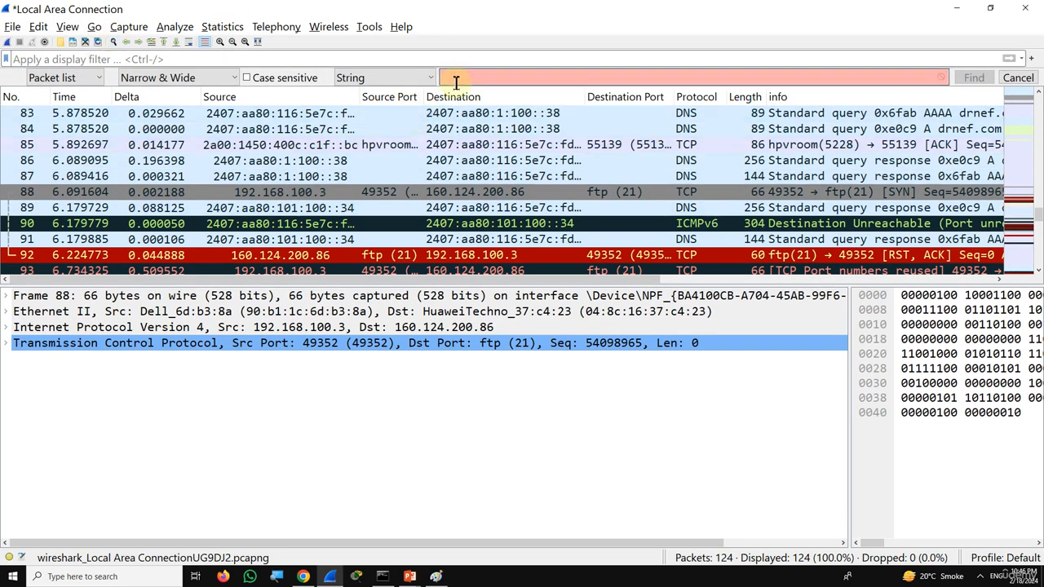
type("drnef.com")
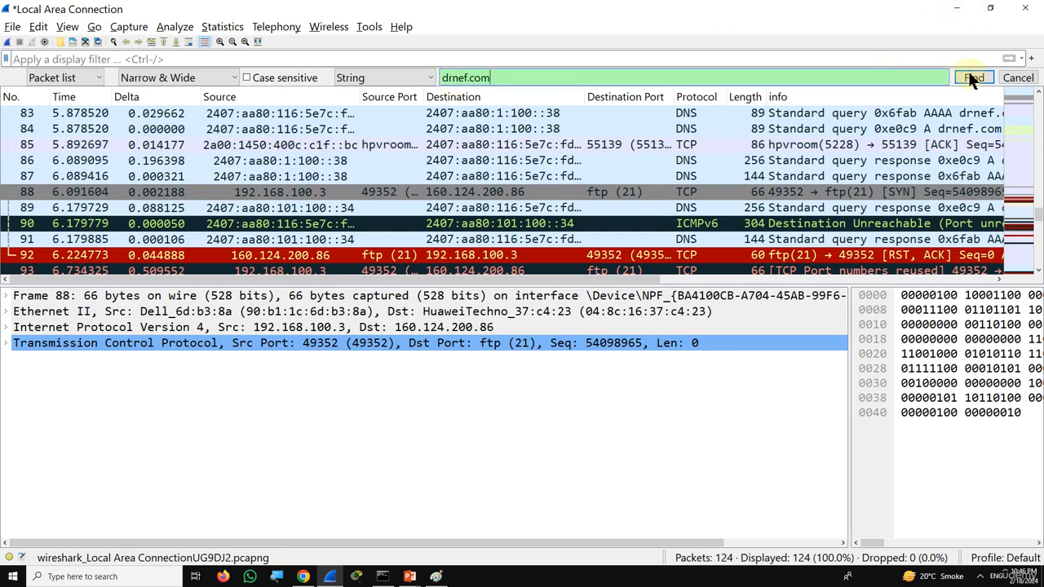
left_click(971, 76)
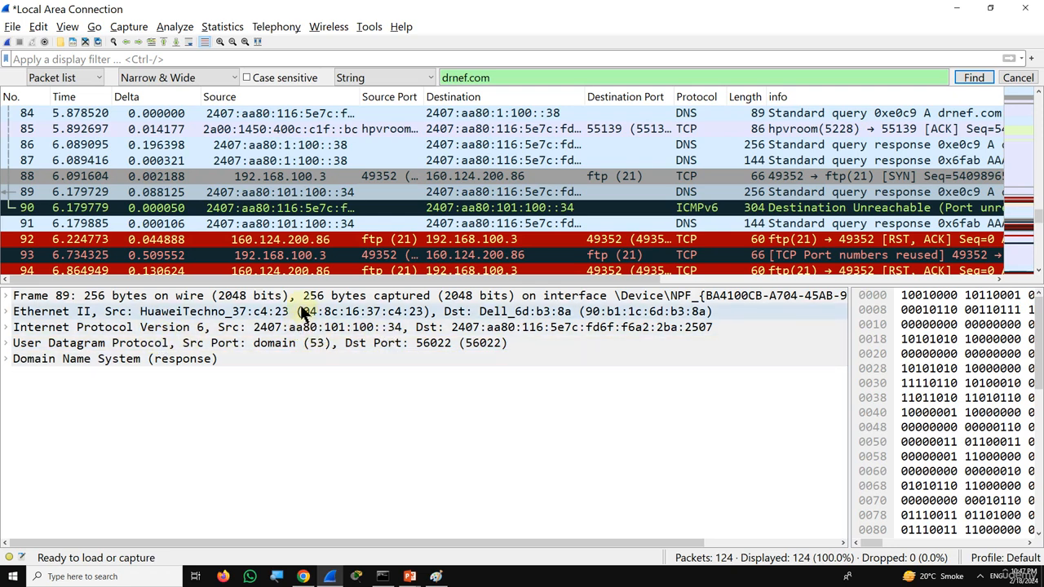
Turn on Resolve Network Addresses for name resolution and check the host names and info text in the packet list
left_click(66, 27)
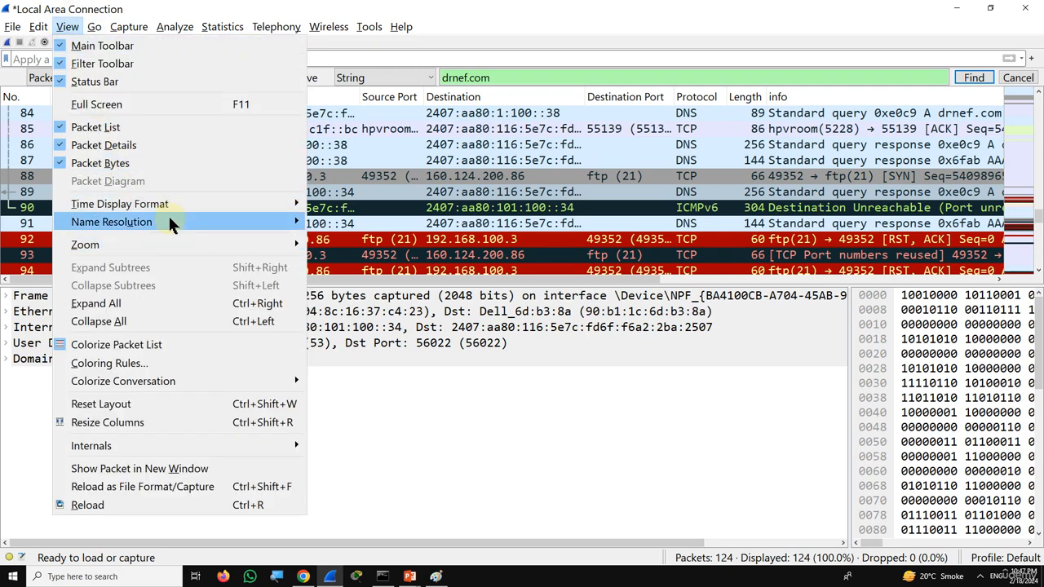
mouse_move(172, 224)
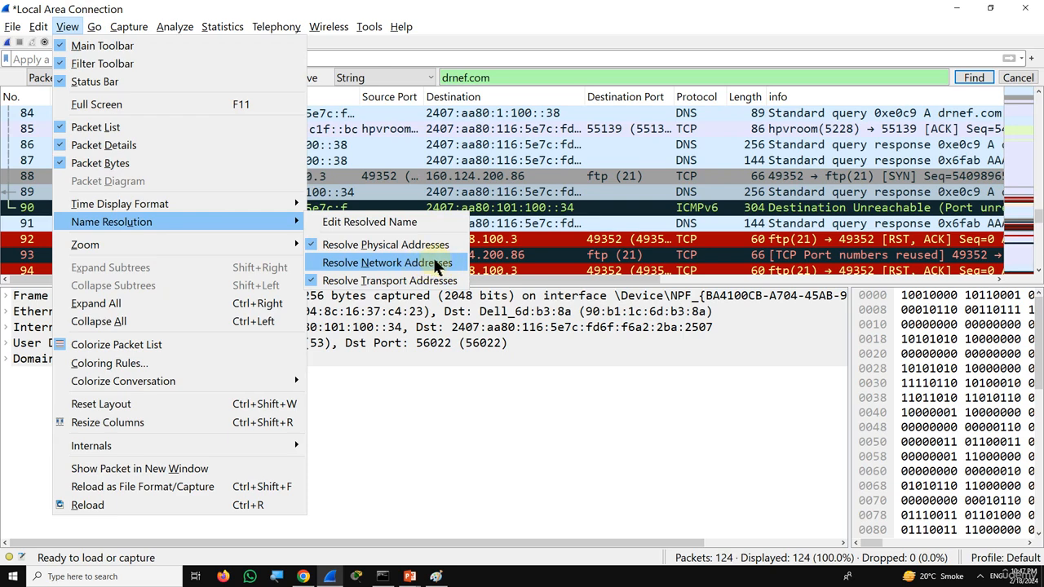
left_click(435, 261)
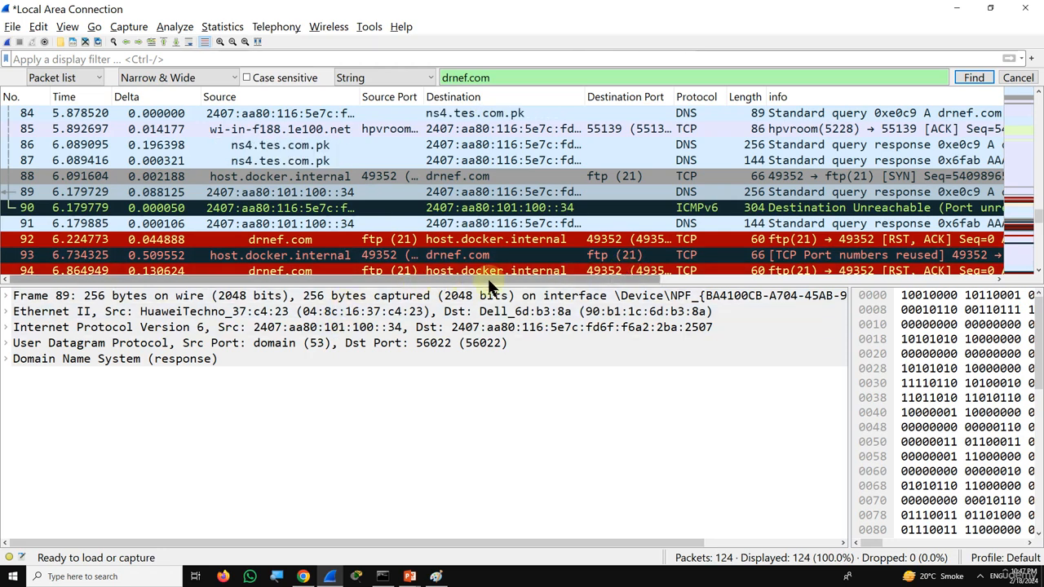
left_click_drag(488, 278, 620, 276)
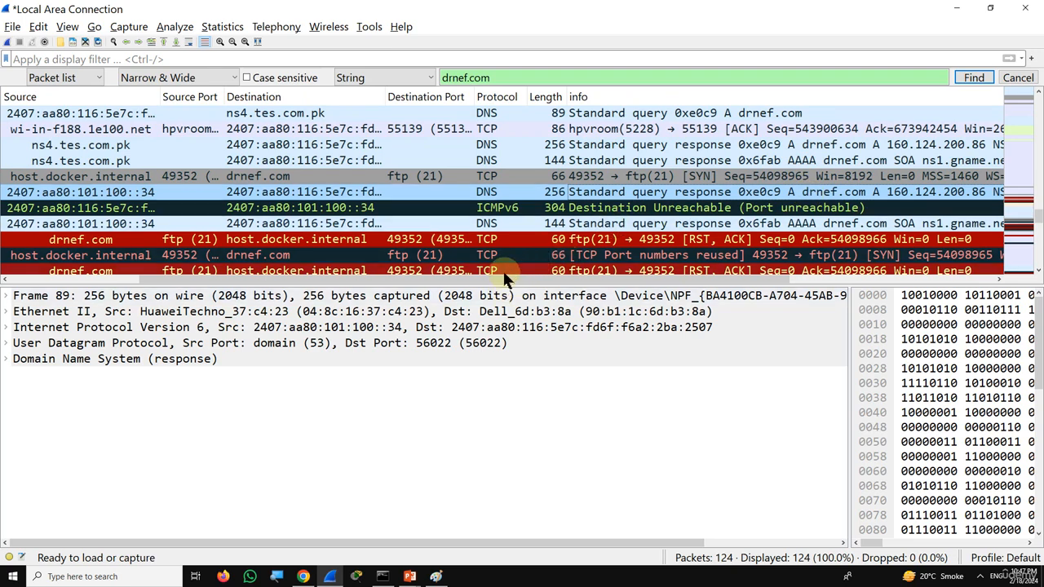
left_click_drag(501, 280, 356, 282)
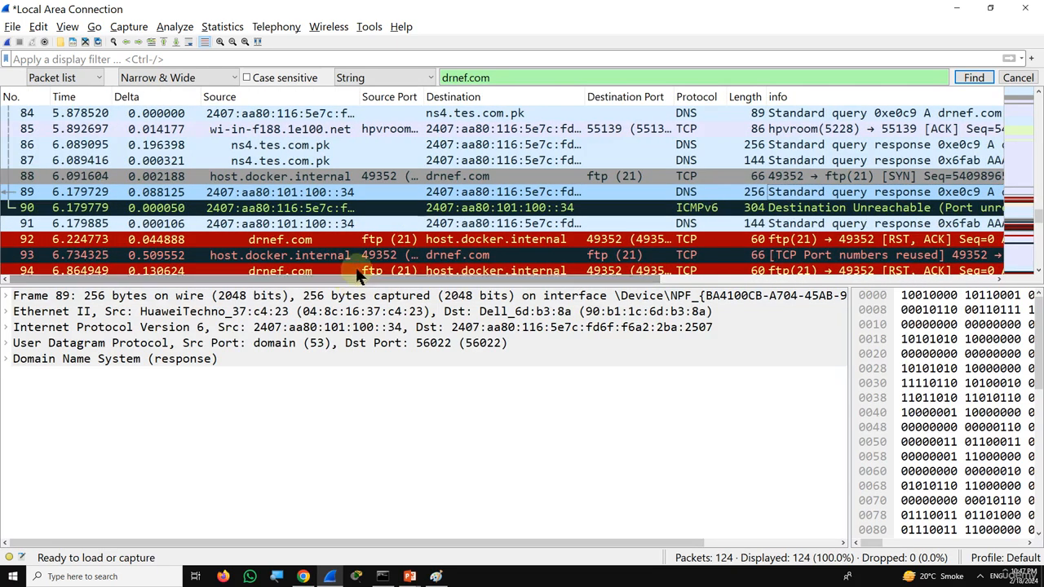
Find the next drnef.com match and apply a TCP conversation filter based on SYN packet 88
left_click(976, 76)
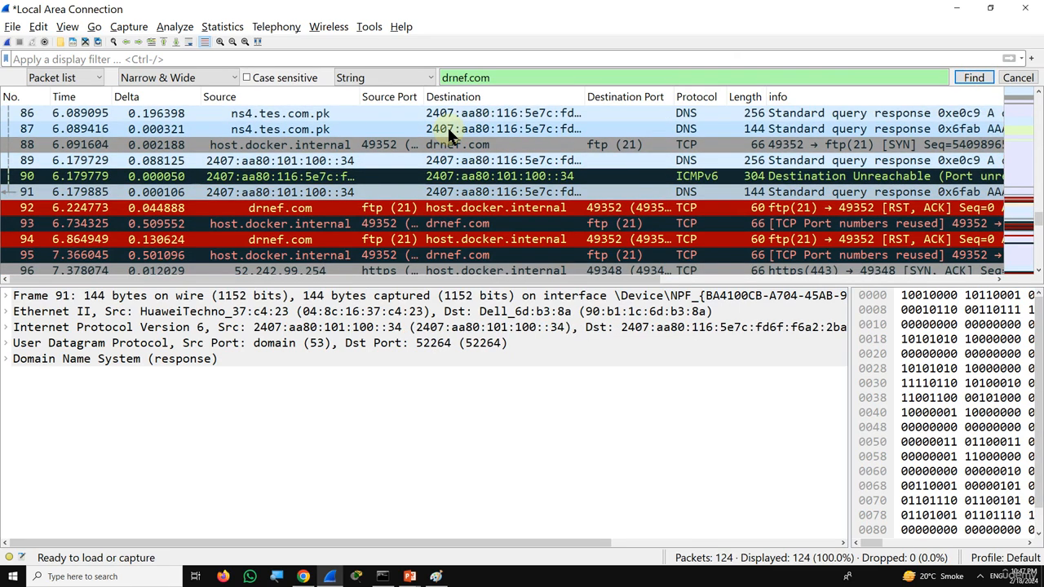
right_click(359, 143)
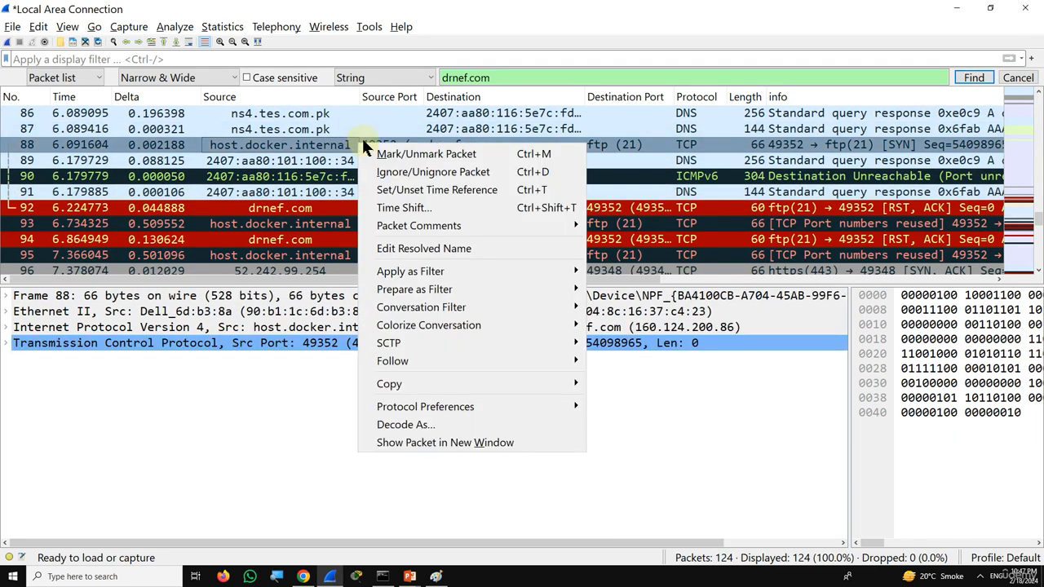
mouse_move(481, 369)
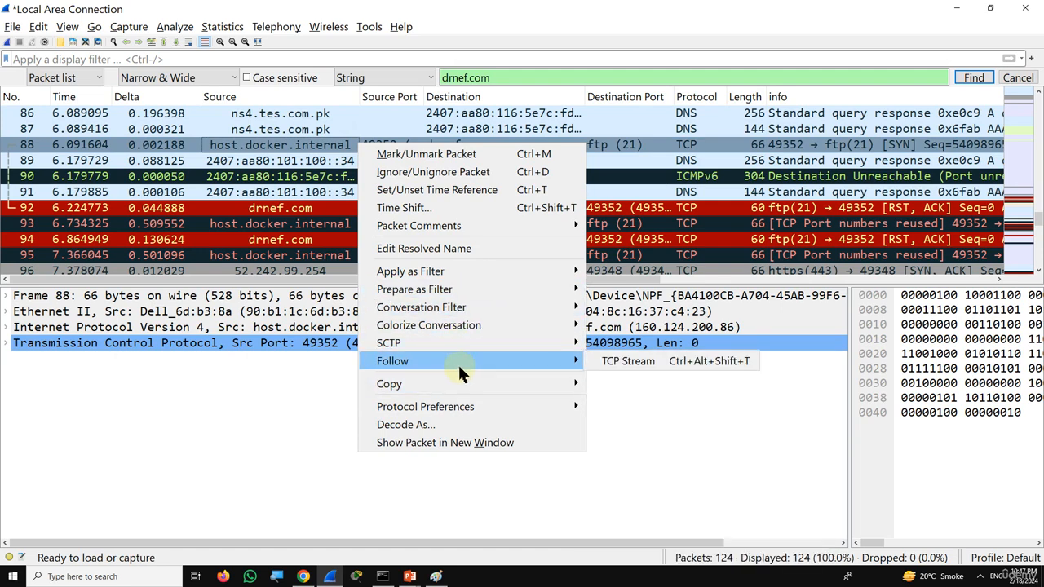
mouse_move(447, 314)
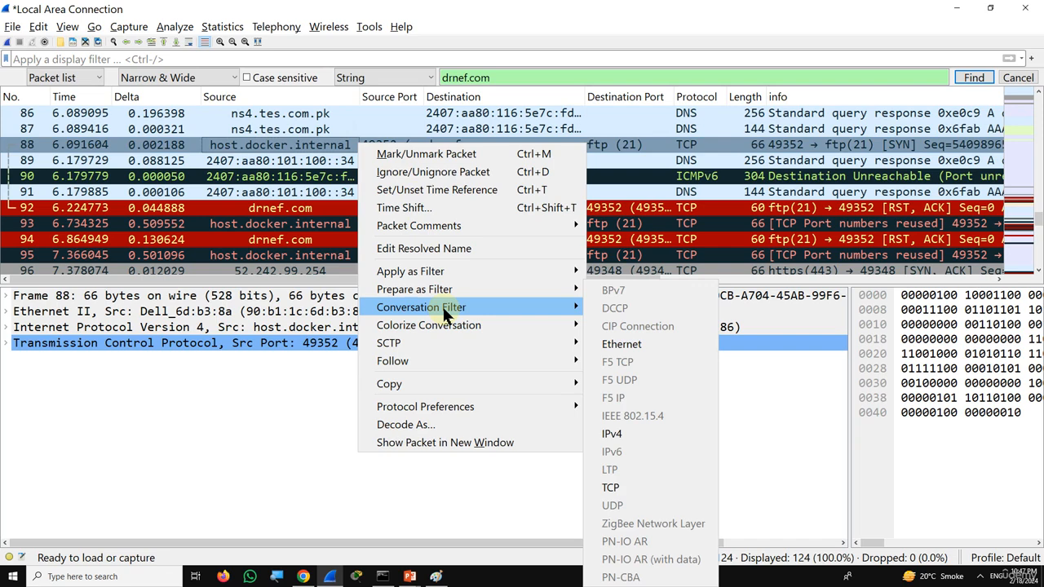
left_click(621, 486)
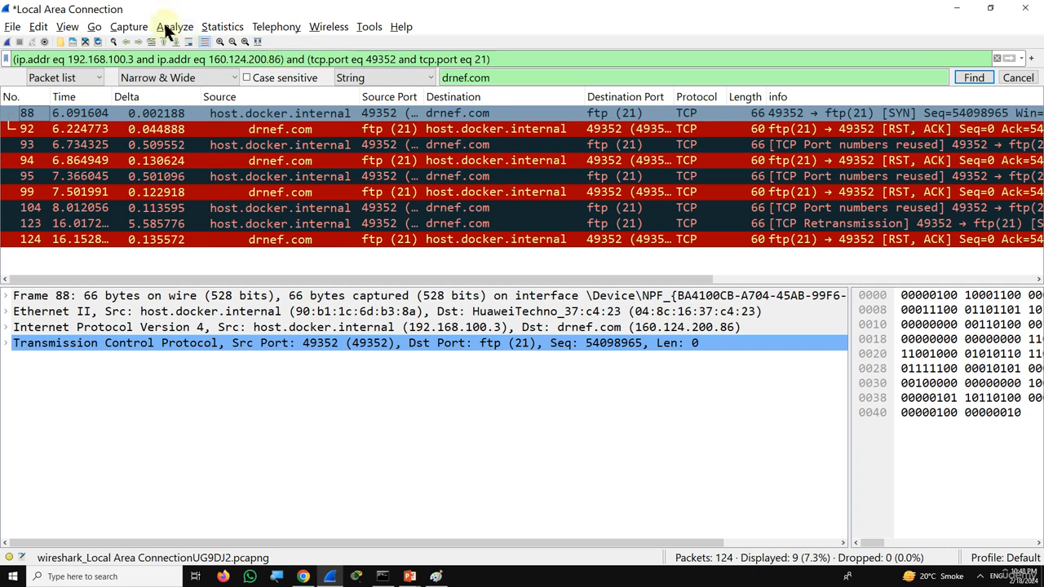
View the Conversations statistics for the filtered packets, and close them again
left_click(235, 27)
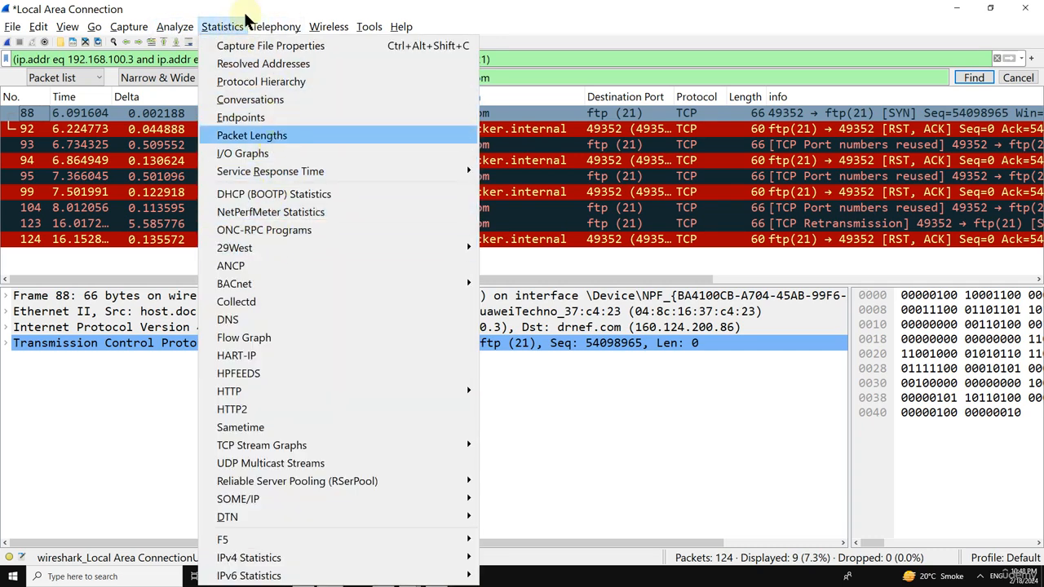
mouse_move(124, 31)
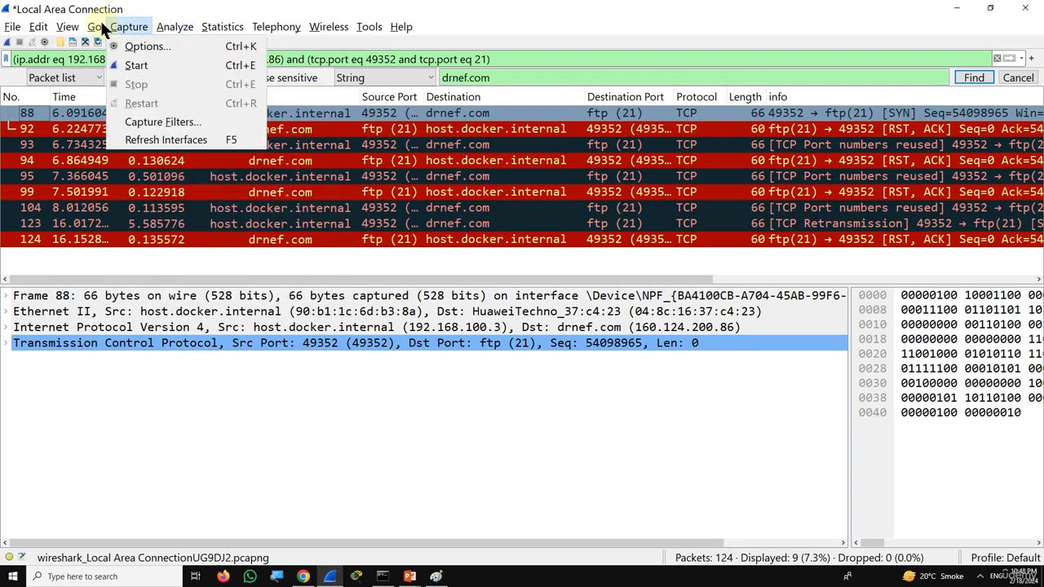
mouse_move(219, 29)
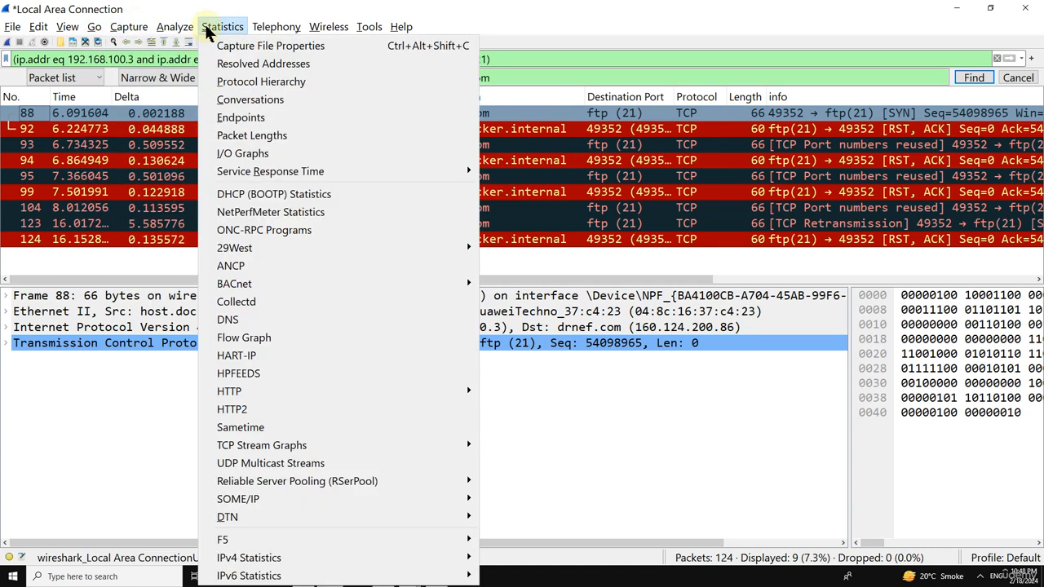
left_click(266, 99)
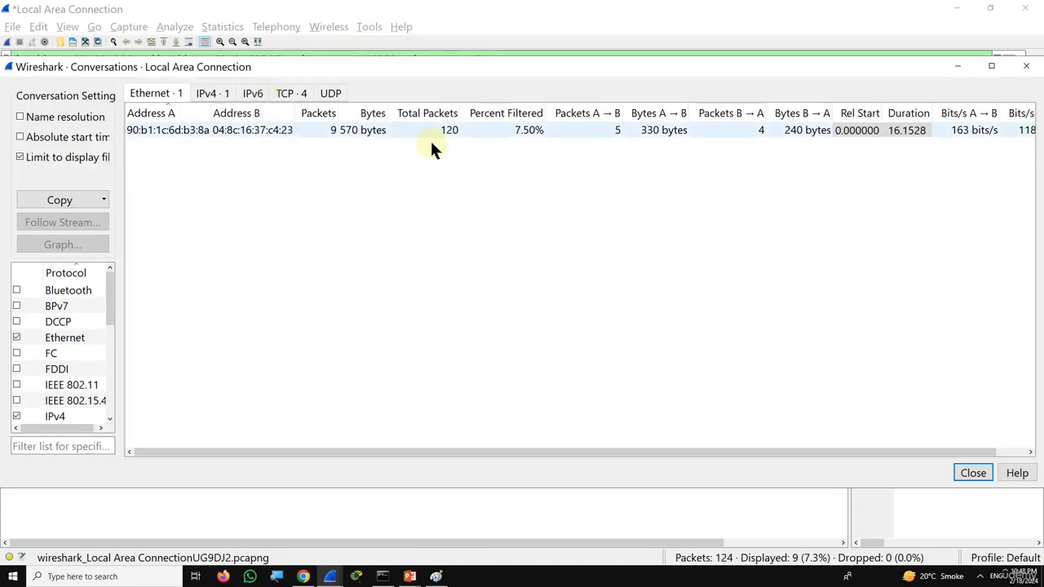
left_click(969, 470)
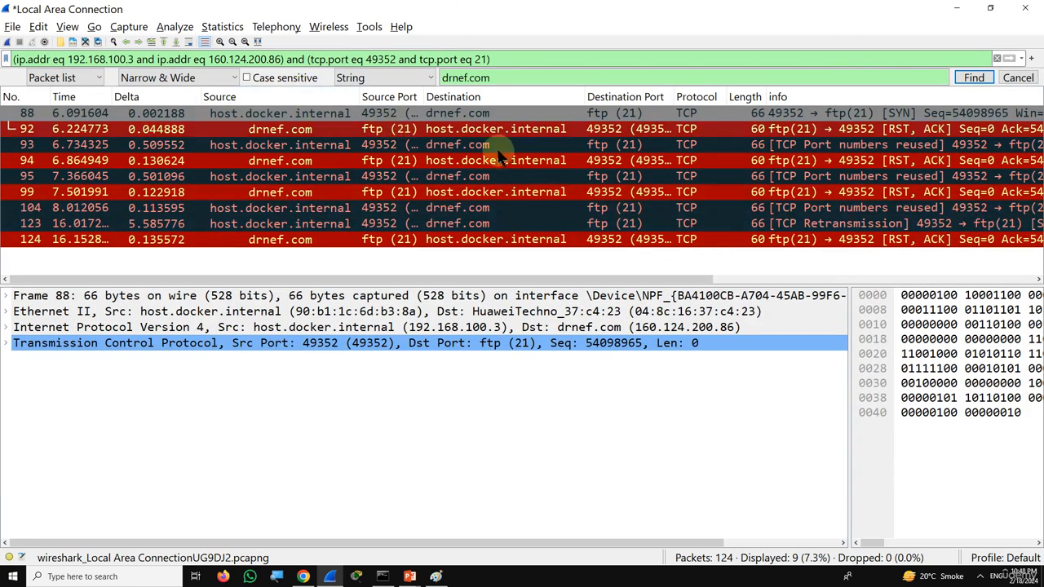
Dismiss the packet search bar and select SYN packet 88 in the filtered list, briefly checking the Paint sketch in between
left_click(1018, 80)
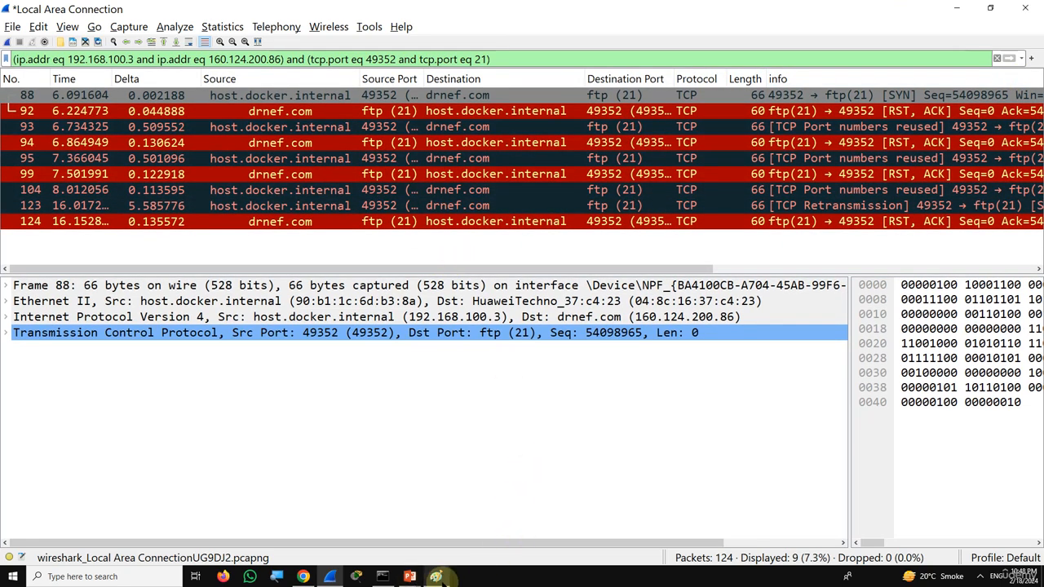
left_click(436, 577)
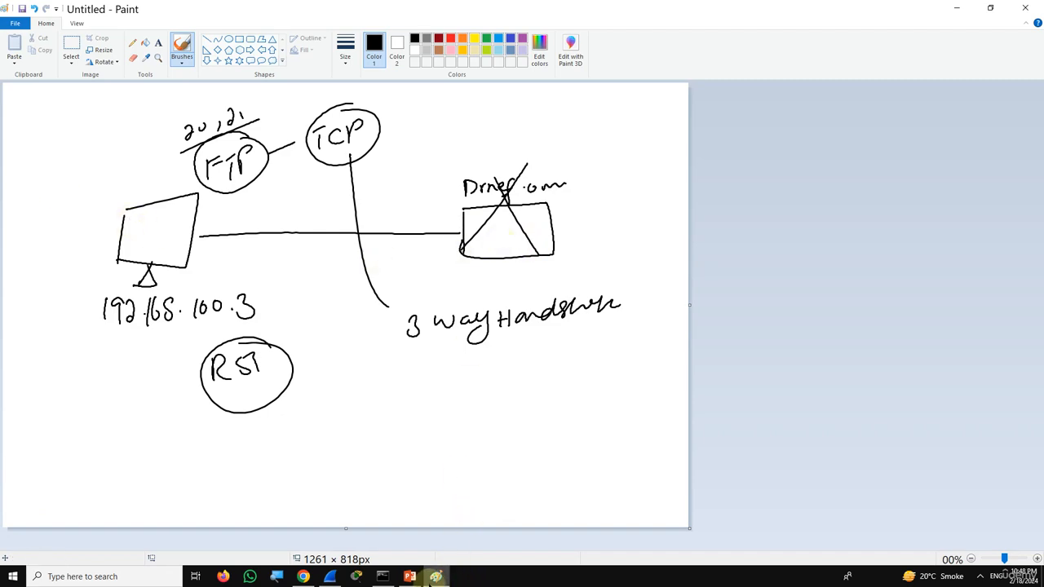
left_click(434, 577)
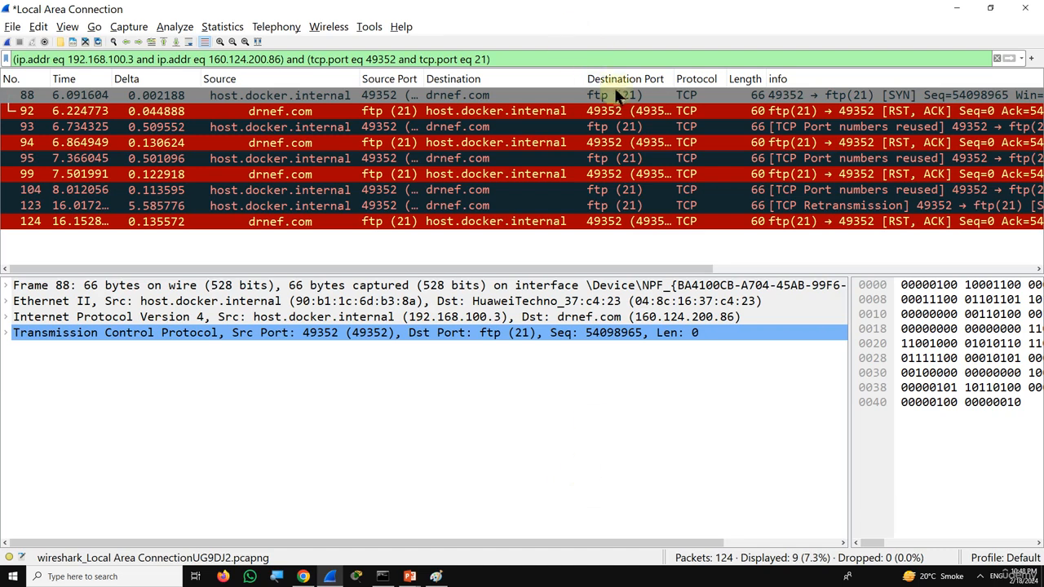
left_click(547, 95)
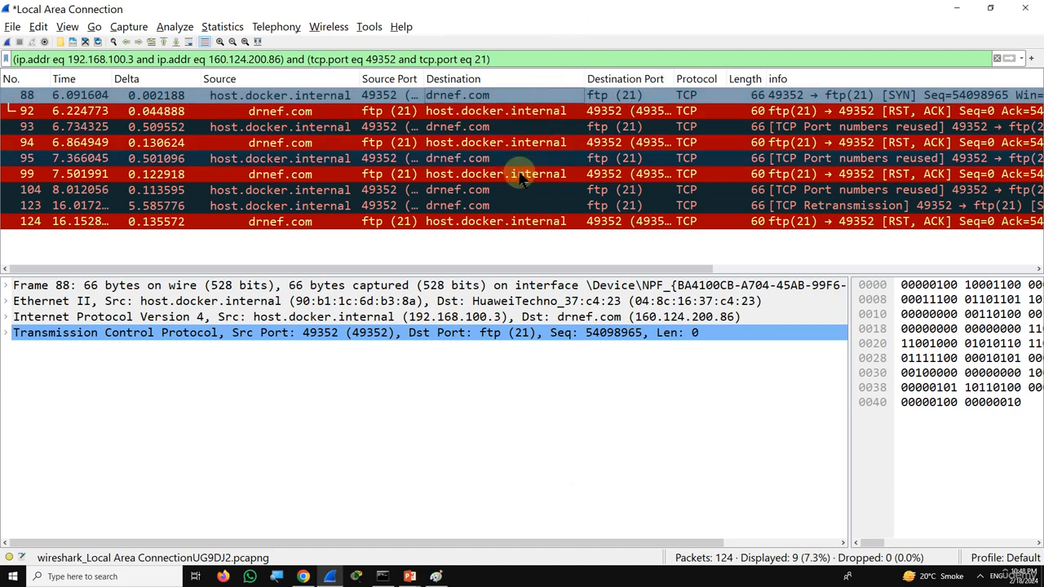
In Paint, sketch the three-way handshake below its label, with SYN, SYN-ACK and ACK arrows between the client side and a small server box
left_click(435, 576)
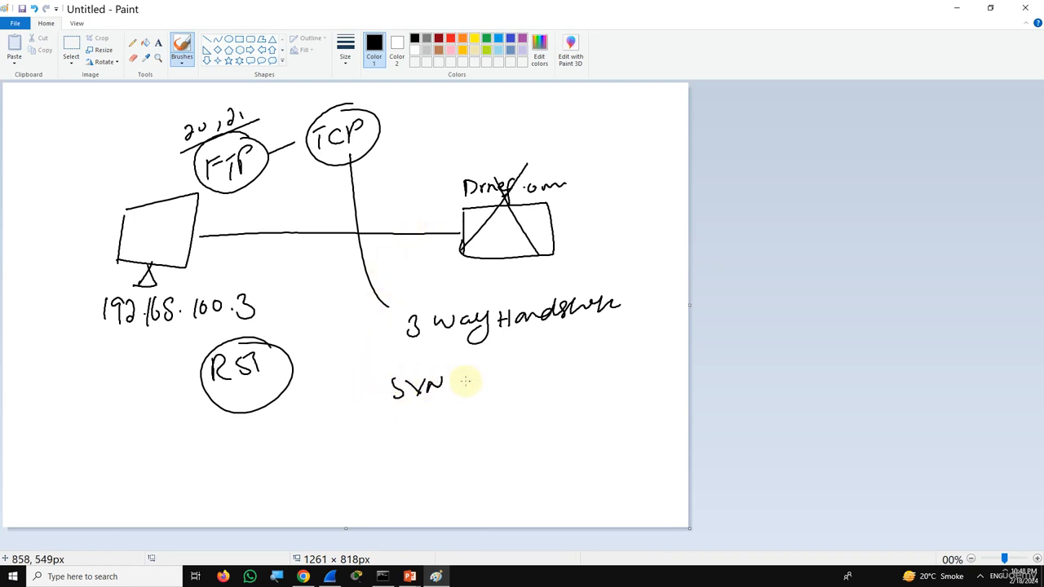
left_click_drag(450, 378, 532, 376)
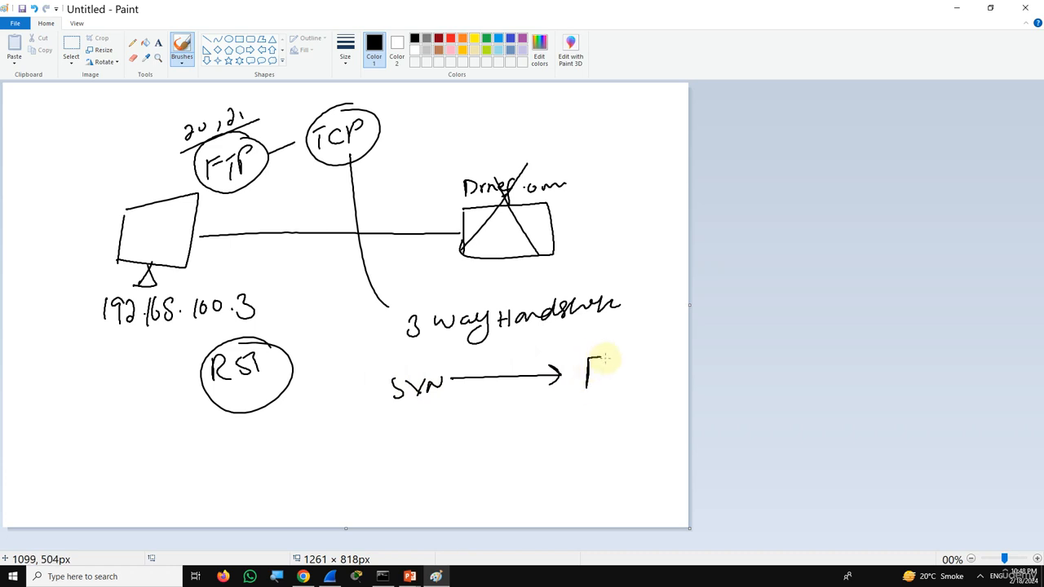
mouse_move(593, 359)
left_mouse_down()
mouse_move(624, 349)
mouse_move(612, 380)
left_mouse_up()
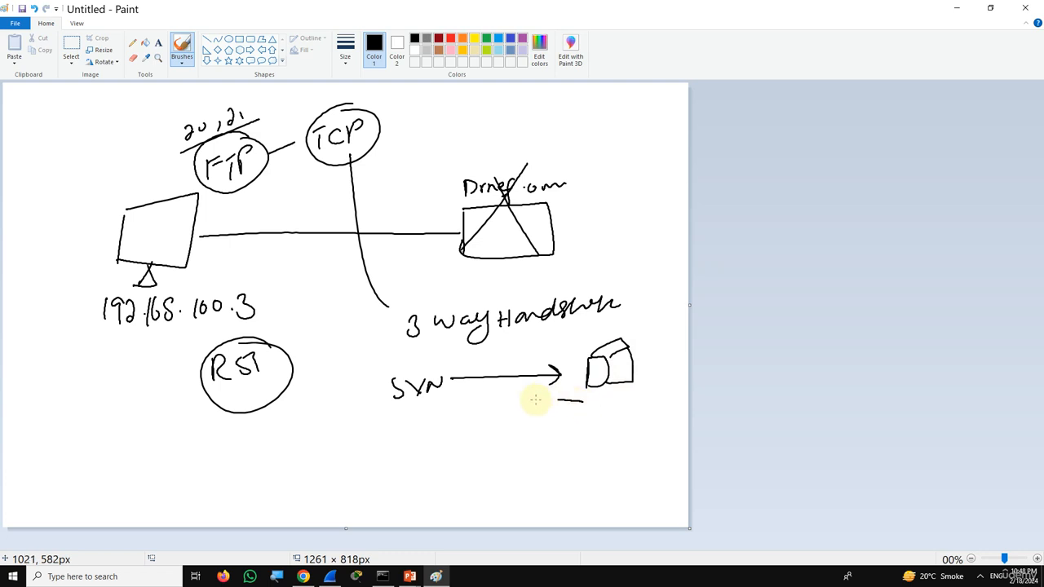
left_click_drag(535, 399, 440, 400)
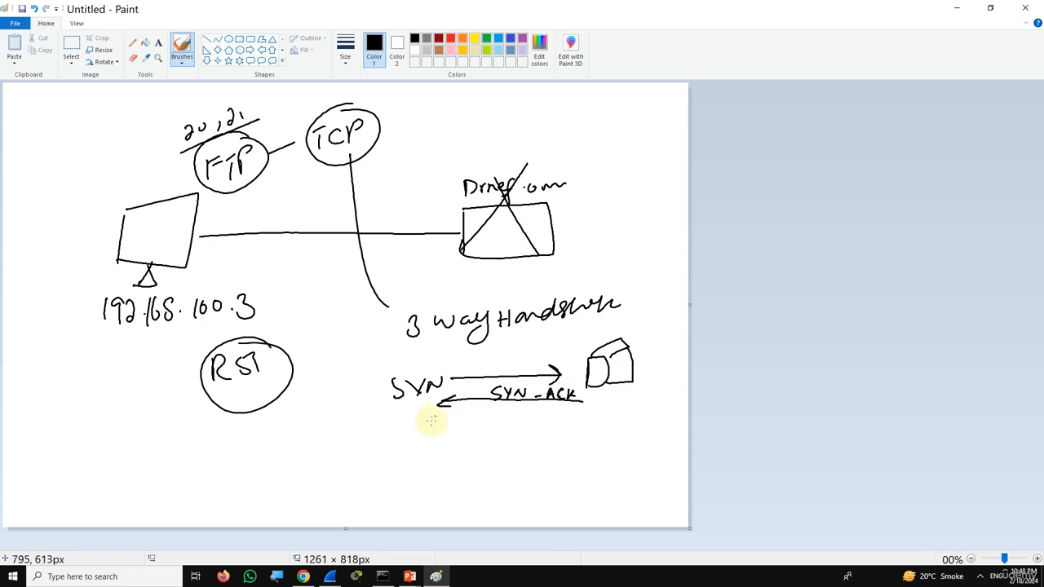
left_click_drag(431, 424, 583, 423)
left_click_drag(504, 416, 528, 415)
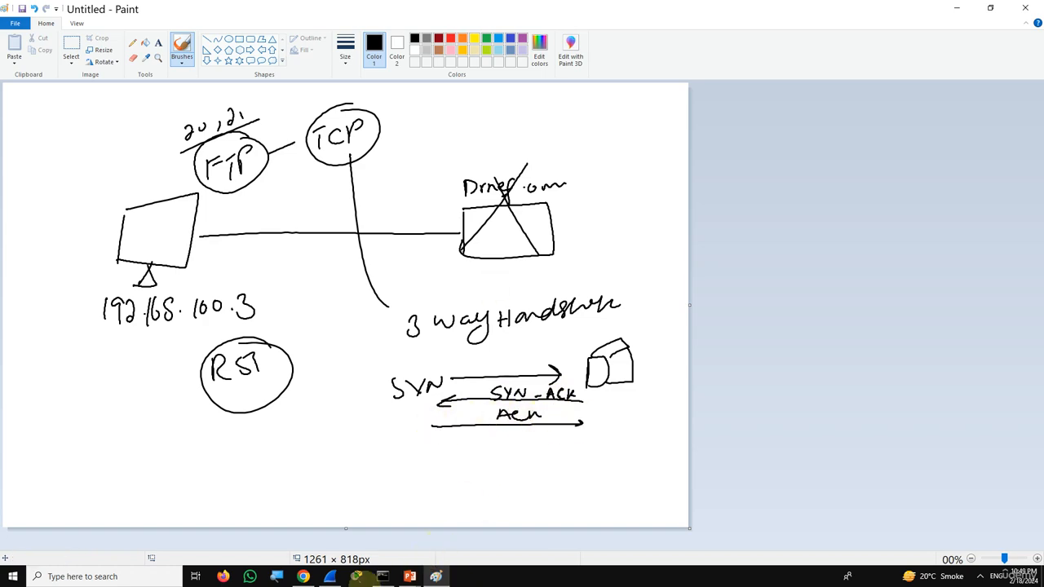
Return to Wireshark and expand the Transmission Control Protocol details of packet 88
left_click(330, 576)
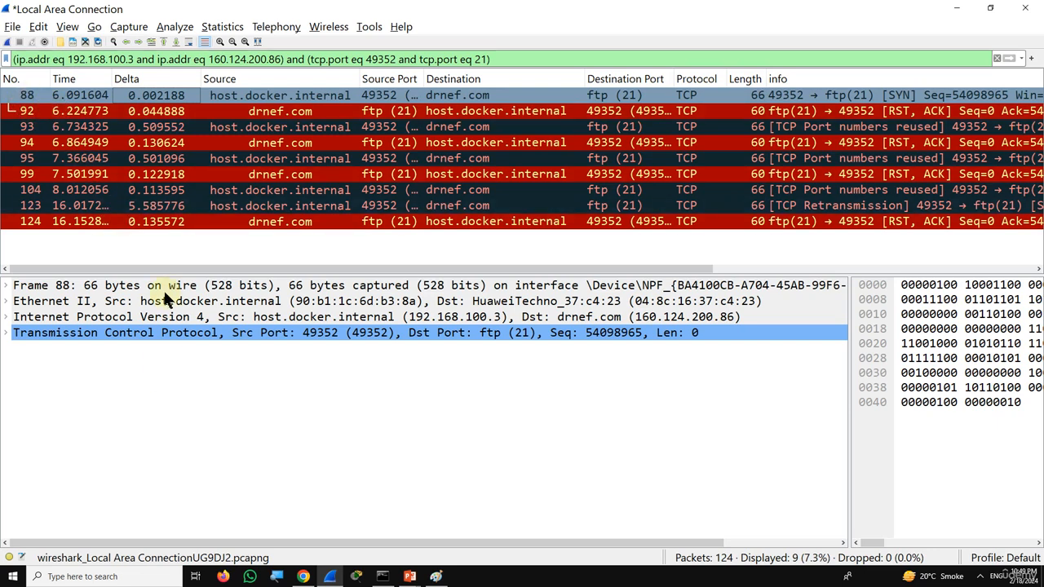
left_click(6, 332)
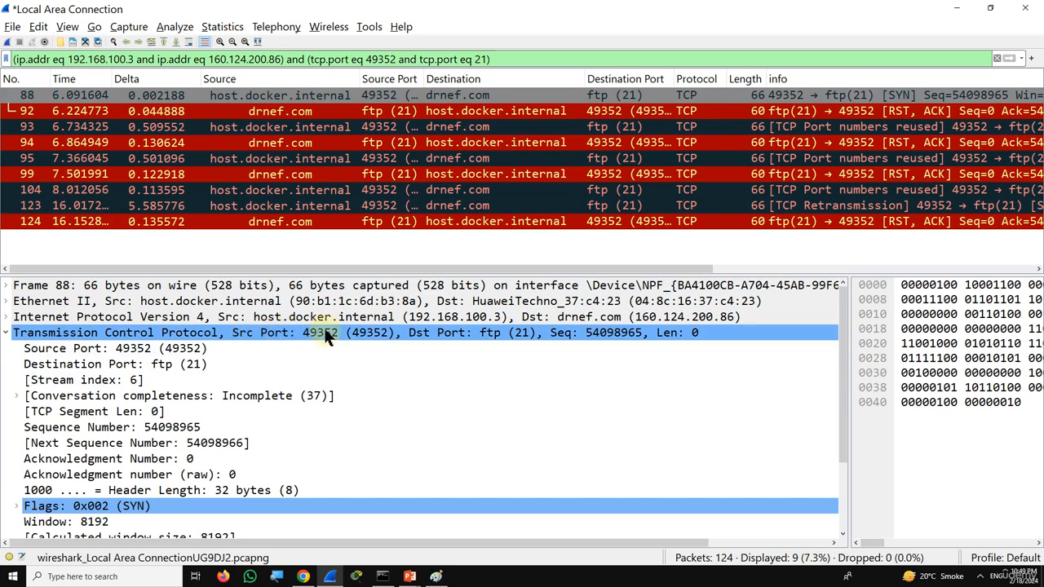
Launch the IPEVO annotation tool and circle packet number 88 with the blue pen
key("super")
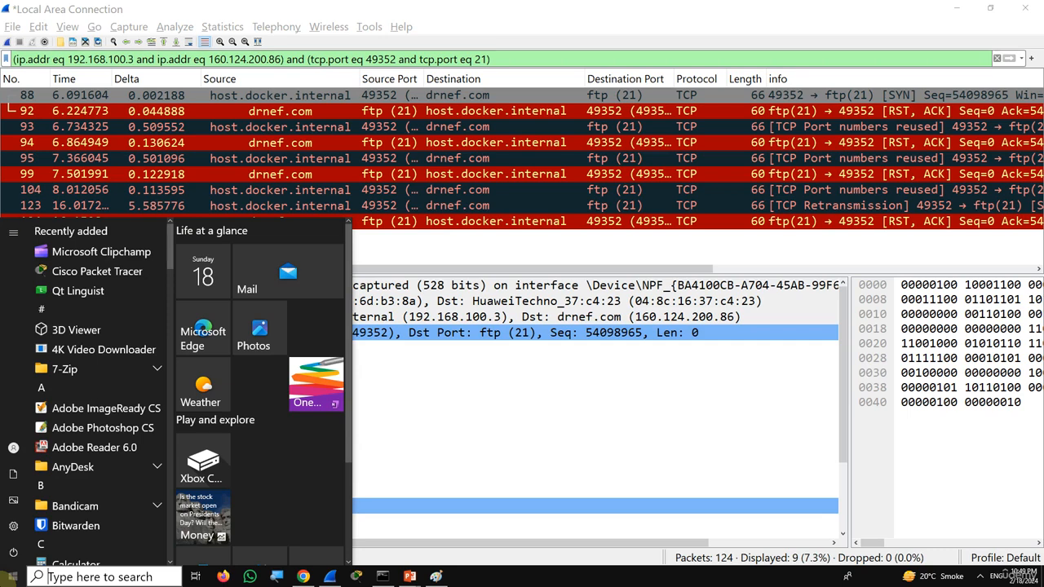
type("annota")
key("Return")
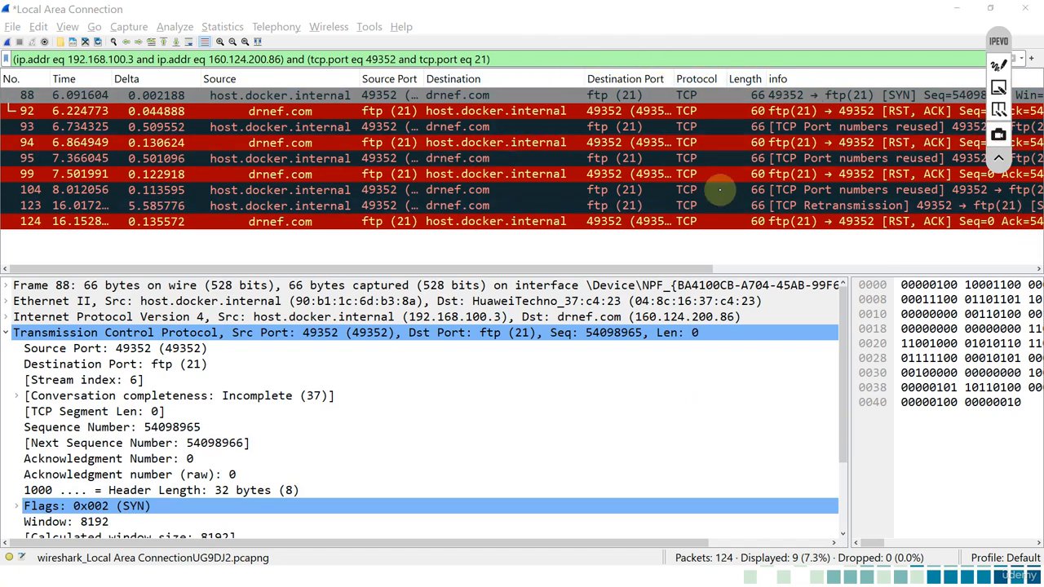
left_click(997, 63)
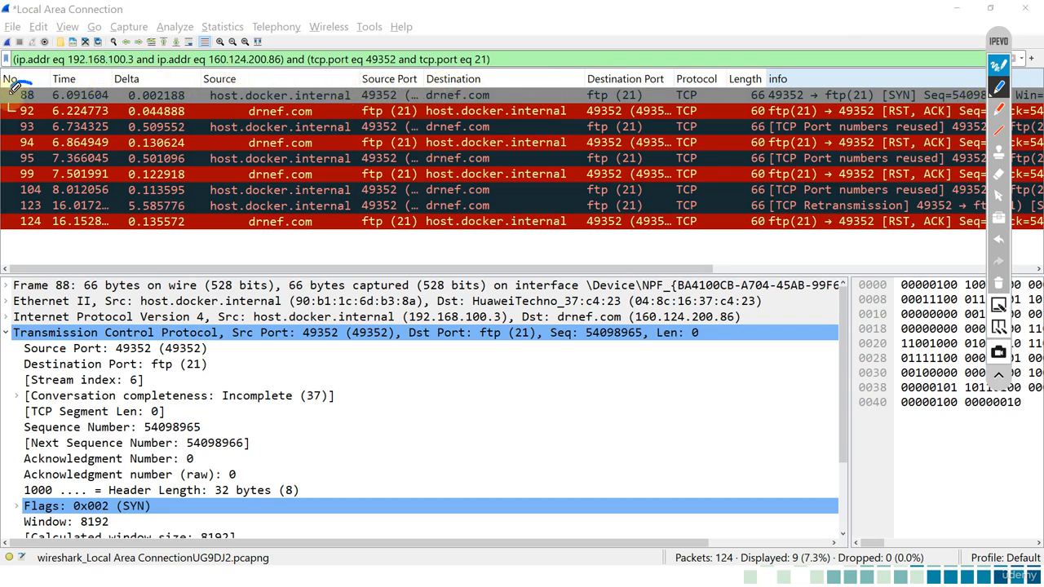
mouse_move(23, 106)
left_mouse_down()
mouse_move(47, 88)
mouse_move(39, 89)
left_mouse_up()
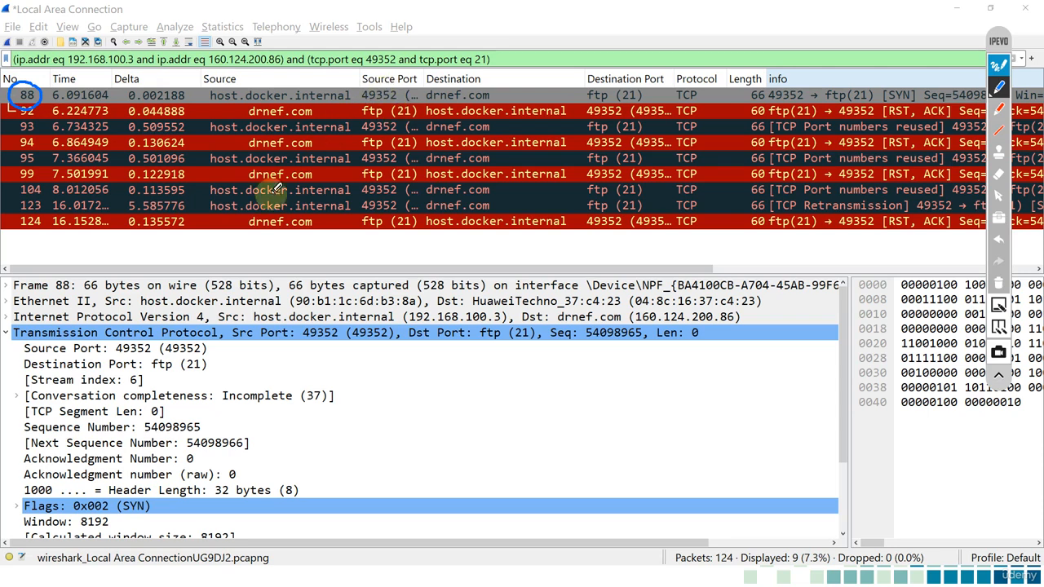
Annotate packet 88's Transmission Control Protocol line with a TCP callout and draw a box around Src Port: 49352
mouse_move(33, 338)
left_mouse_down()
mouse_move(198, 240)
mouse_move(210, 235)
mouse_move(213, 247)
left_mouse_up()
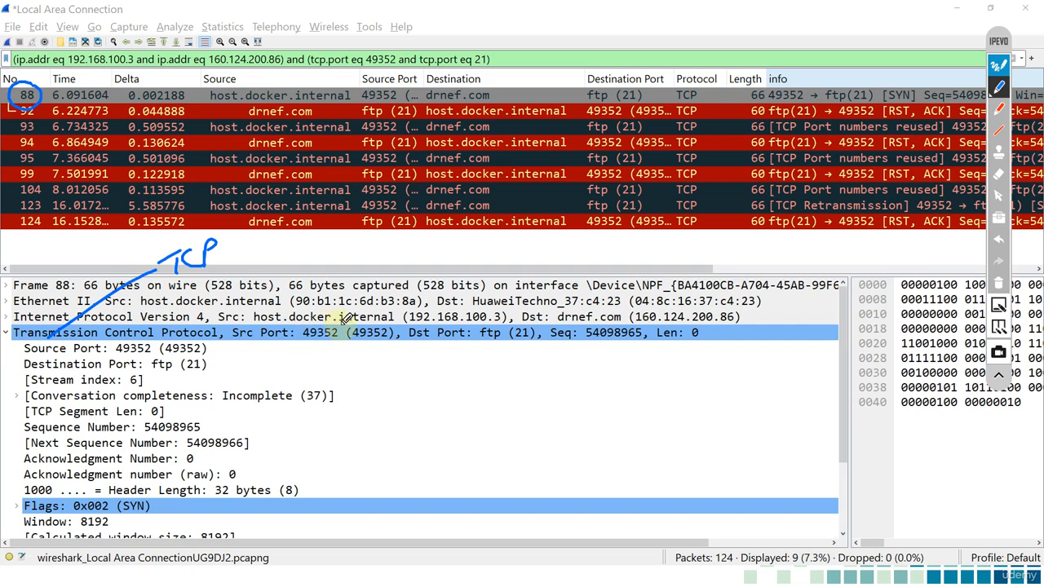
mouse_move(340, 347)
left_mouse_down()
mouse_move(340, 315)
mouse_move(294, 310)
mouse_move(219, 330)
mouse_move(339, 349)
left_mouse_up()
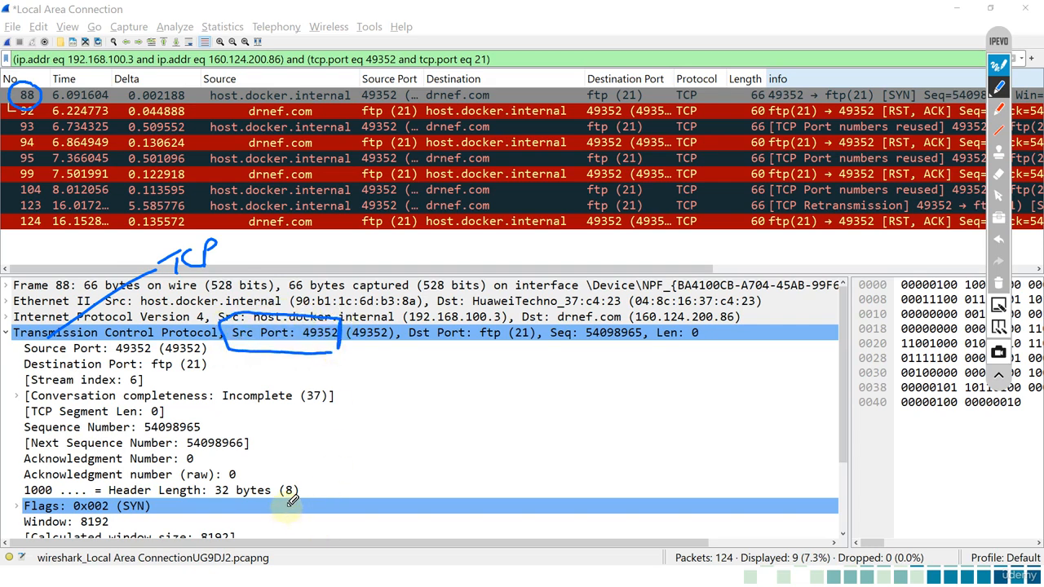
Switch to the Paint sketch and handwrite the client's source port above the computer, labelled "src", with the annotation pen
key("alt+Tab")
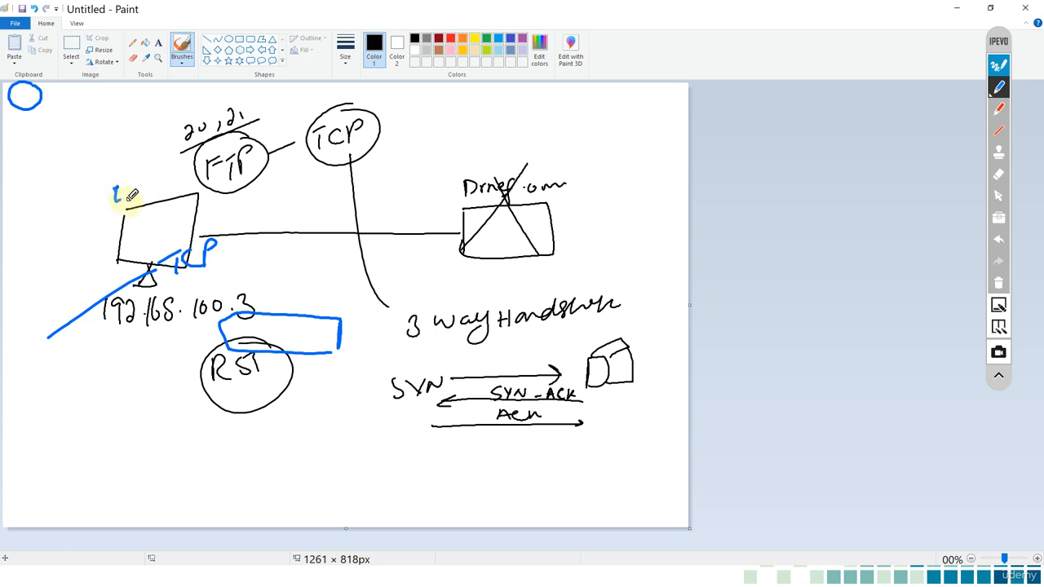
left_click_drag(127, 199, 168, 194)
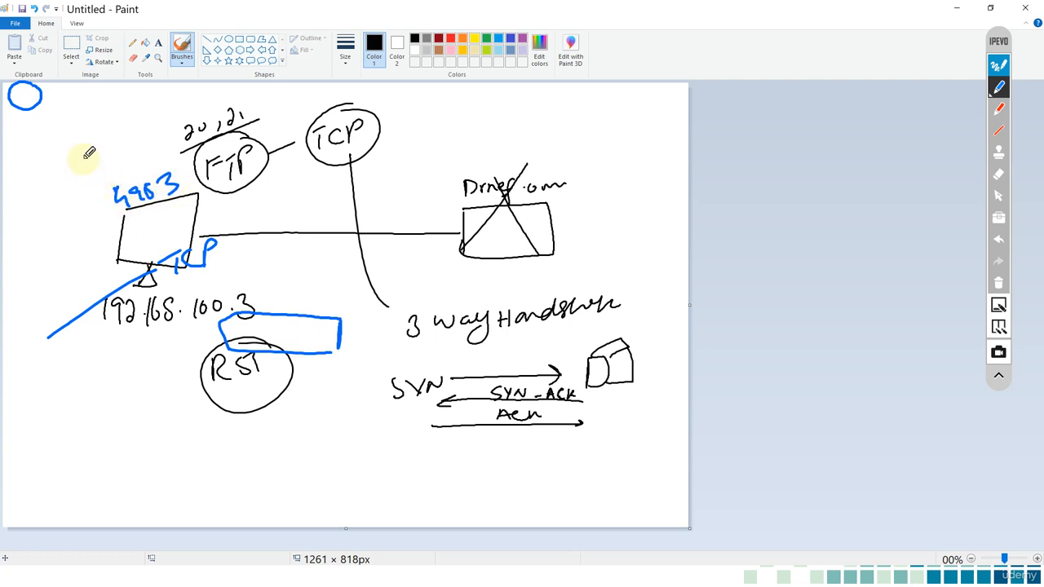
mouse_move(96, 151)
left_mouse_down()
mouse_move(80, 169)
mouse_move(122, 155)
left_mouse_up()
left_click_drag(145, 150, 145, 170)
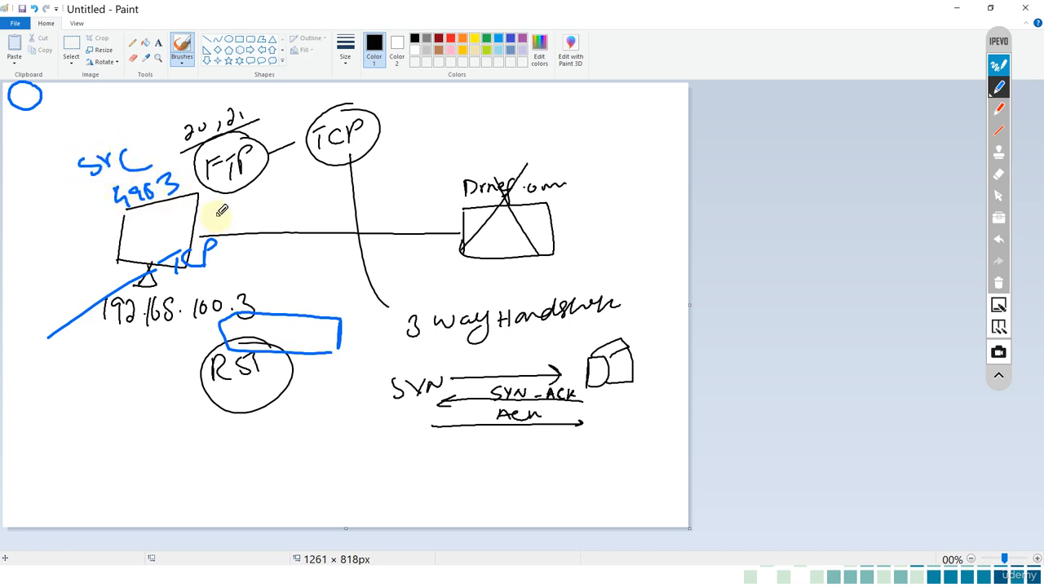
Return to Wireshark and clear all pen annotations from the screen
key("alt+Tab")
key("alt+Tab")
key("alt+Tab")
key("alt+Tab")
key("alt+Tab")
key("alt+Tab")
key("alt+Tab")
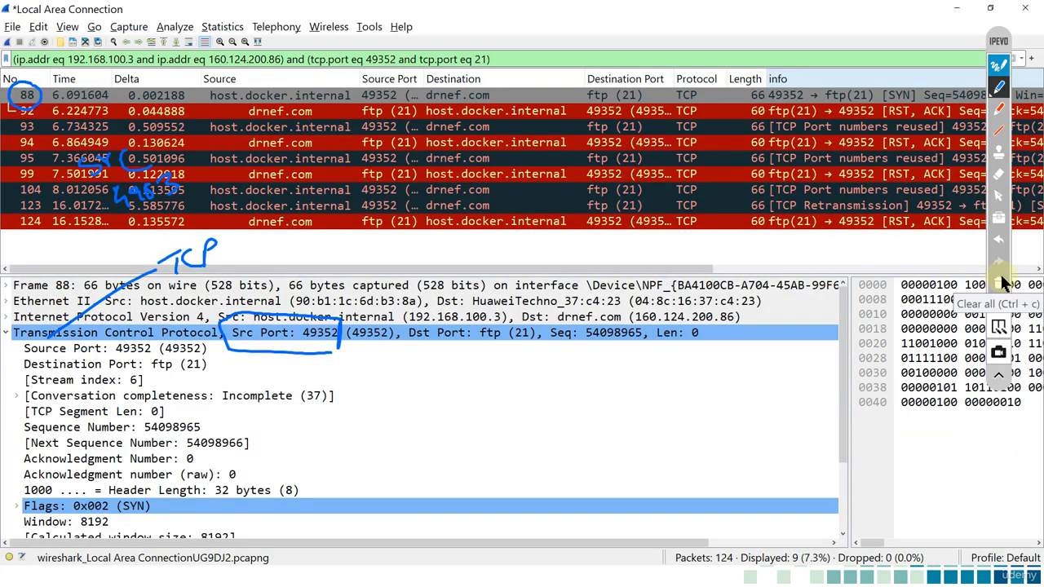
type("e")
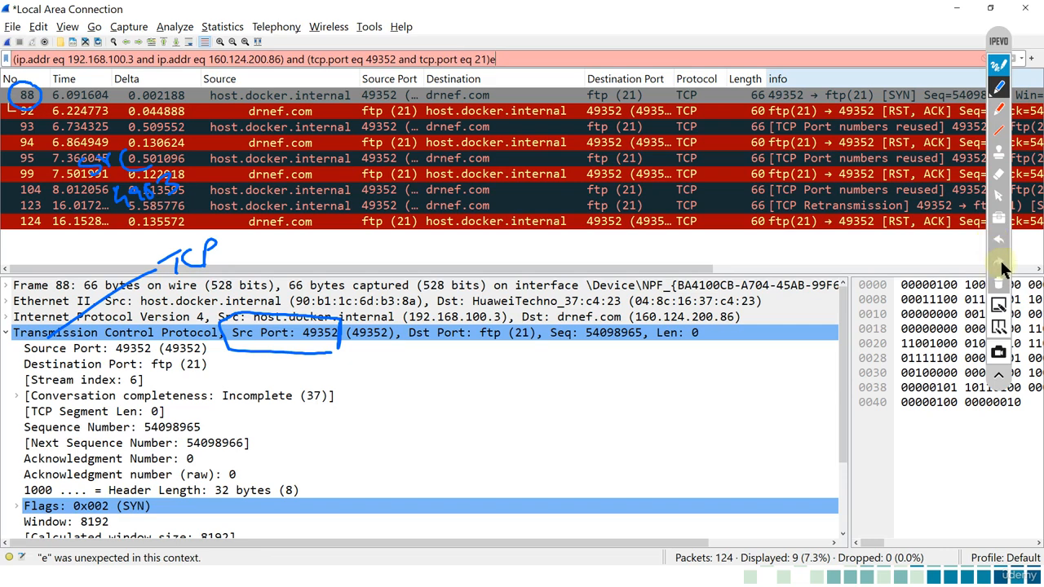
left_click(999, 283)
left_click(1000, 286)
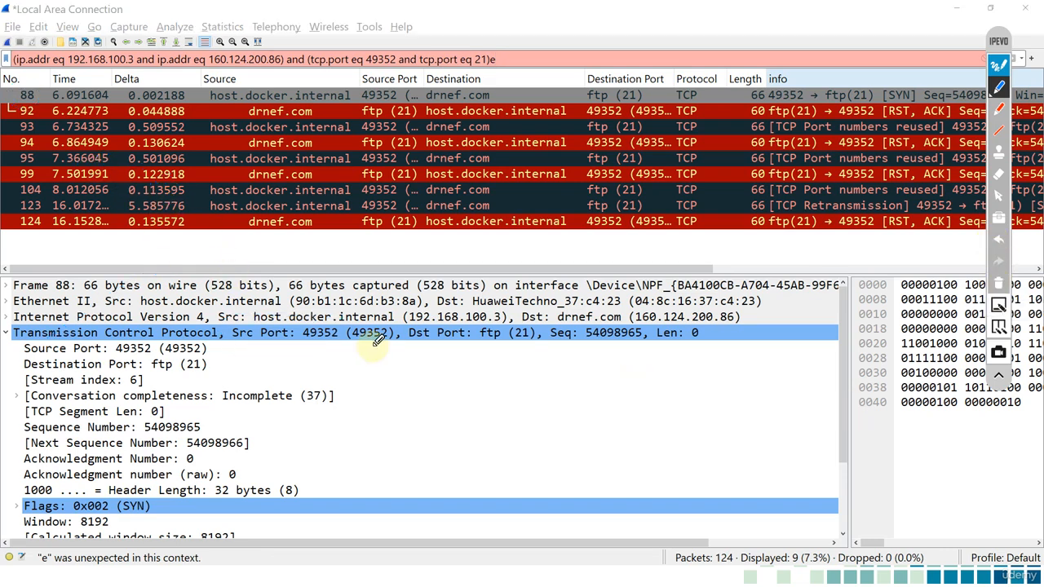
Circle source port 49352 and destination ftp (21), link them with a line, mark drnef.com, and clear the markings
mouse_move(341, 310)
left_mouse_down()
mouse_move(282, 347)
mouse_move(356, 336)
mouse_move(408, 378)
mouse_move(510, 361)
mouse_move(517, 298)
mouse_move(482, 354)
mouse_move(527, 329)
mouse_move(522, 300)
left_mouse_up()
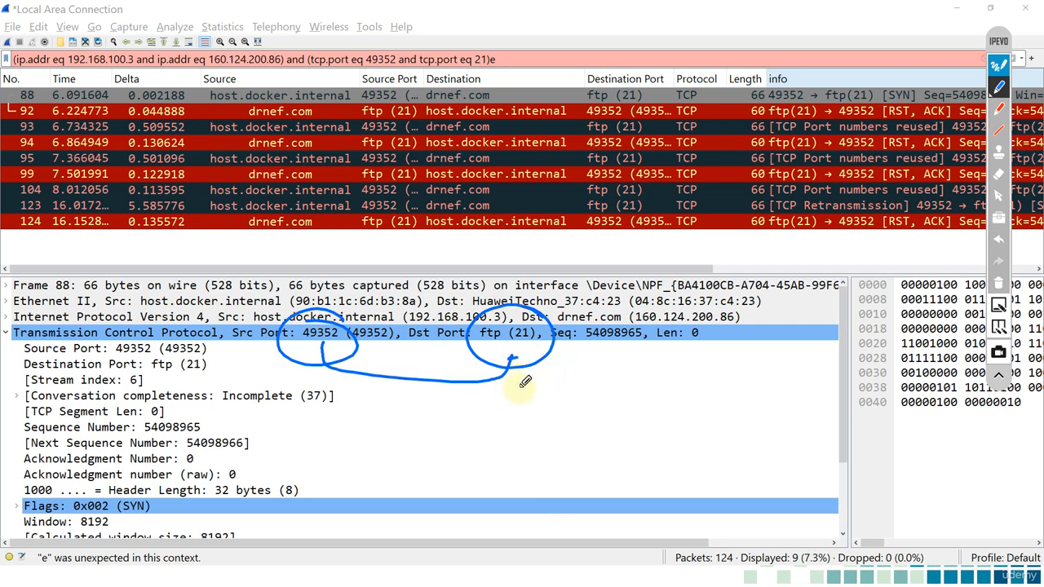
mouse_move(570, 347)
left_mouse_down()
mouse_move(605, 302)
mouse_move(560, 317)
mouse_move(594, 324)
left_mouse_up()
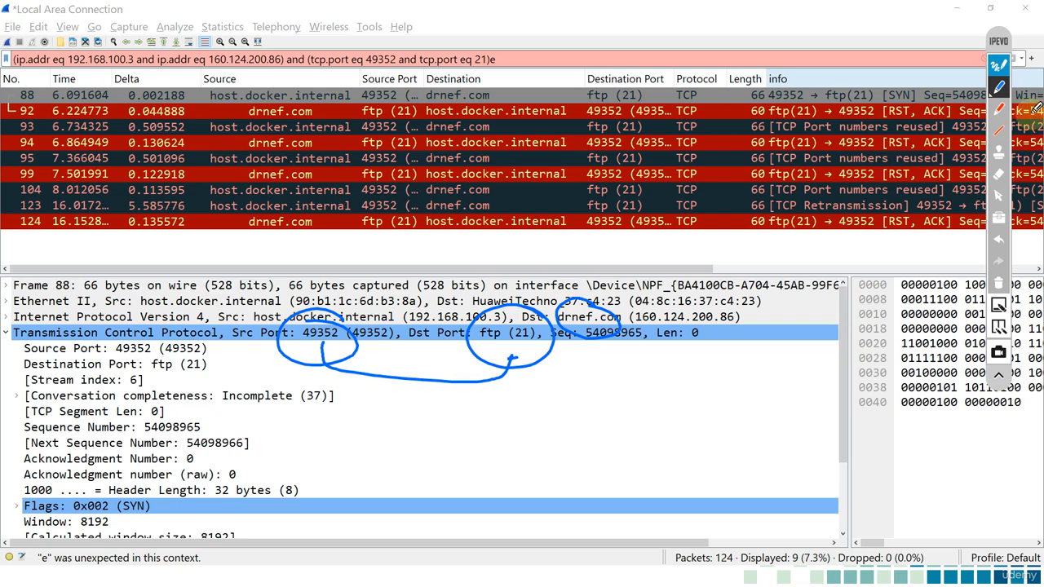
left_click(998, 194)
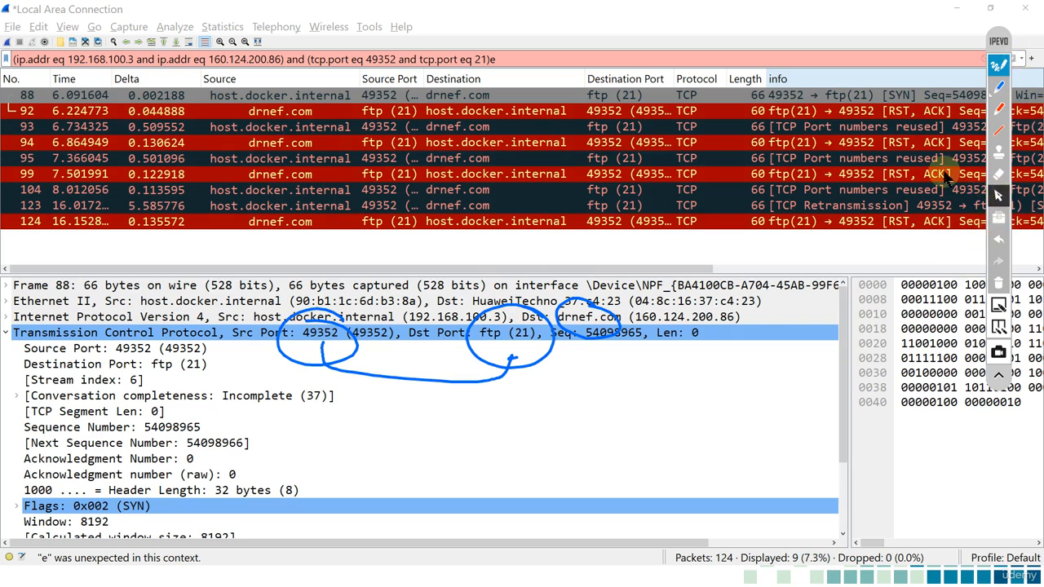
left_click(1003, 282)
Expand the TCP Flags of packet 88 and select the Syn bit
left_click(435, 97)
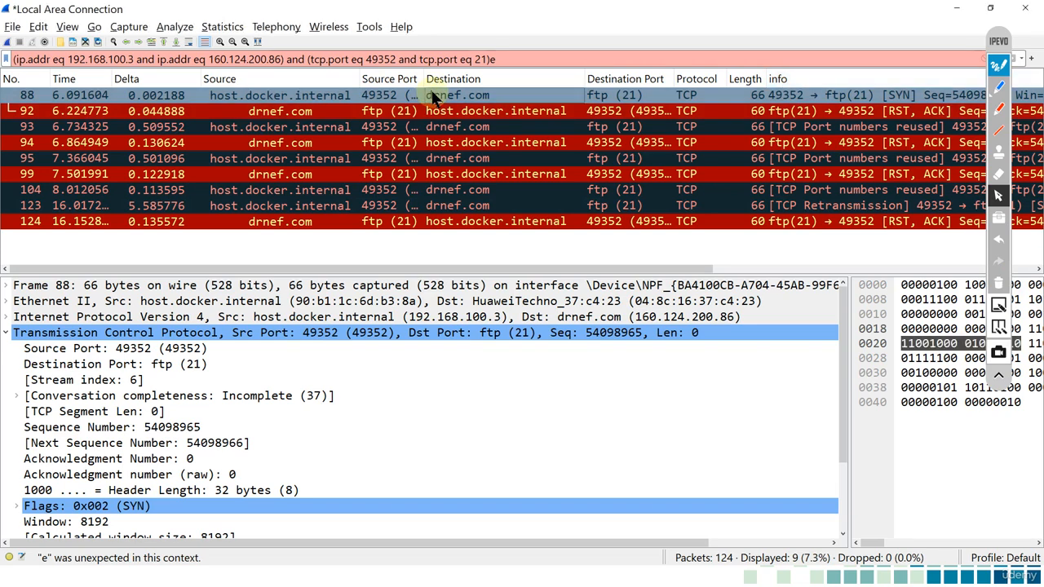
scroll(47, 462, "down", 2)
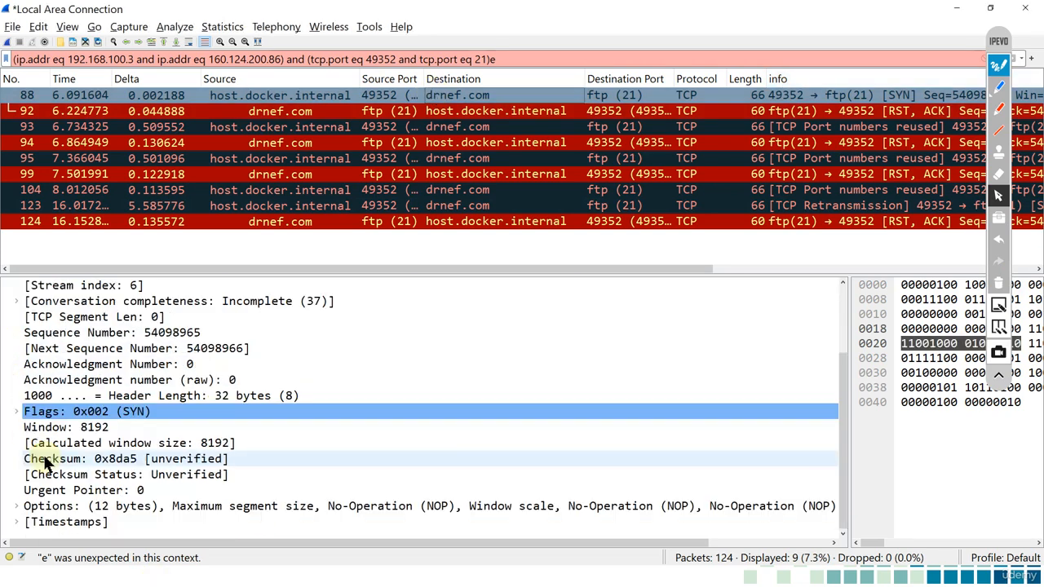
left_click(17, 412)
scroll(105, 441, "down", 4)
left_click(186, 380)
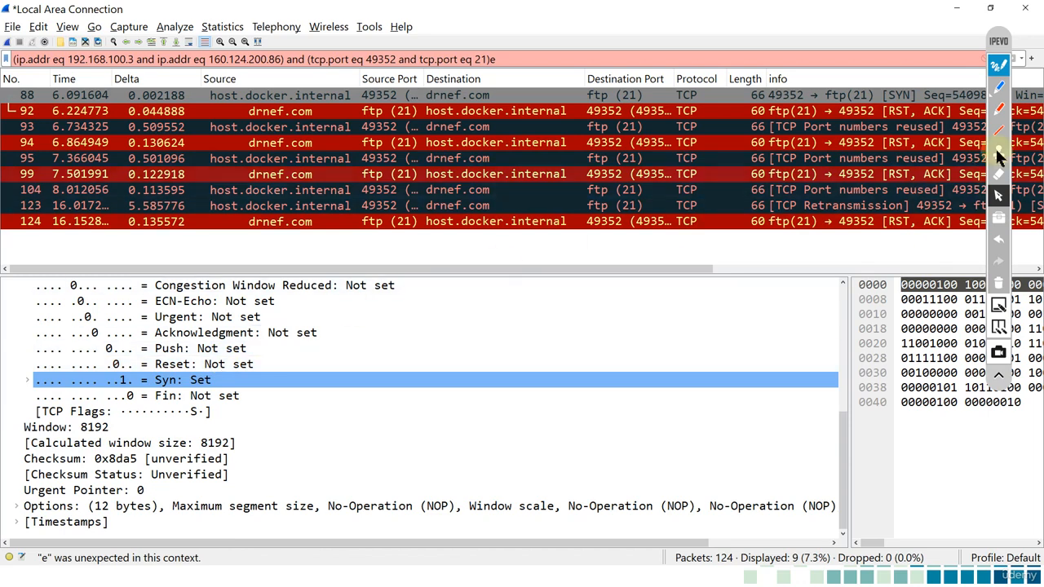
Box the Syn: Set flag with the blue pen, write SYN beside it, and clear the markings
left_click(1000, 89)
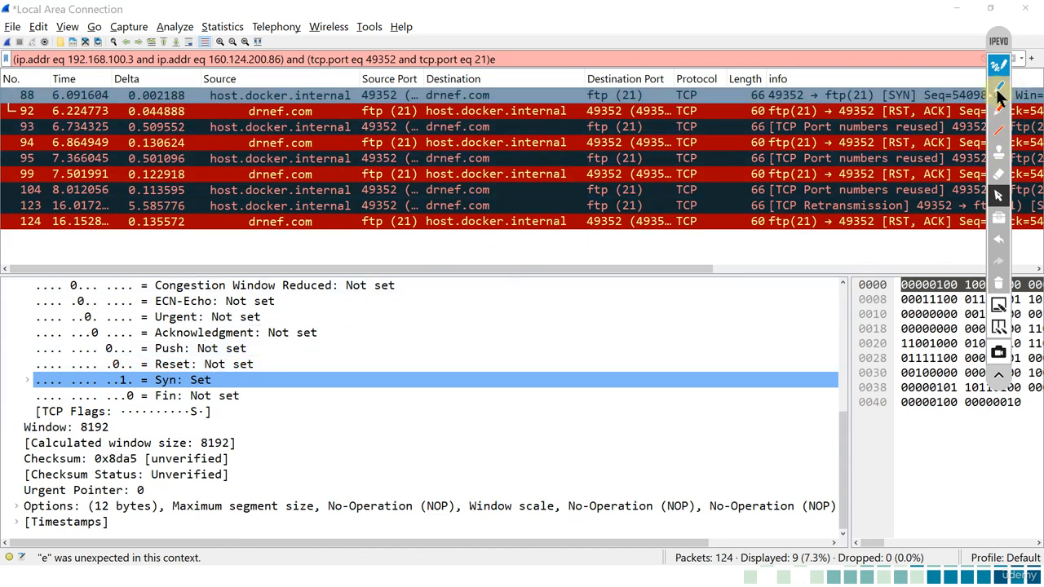
mouse_move(218, 383)
left_mouse_down()
mouse_move(202, 365)
mouse_move(111, 371)
mouse_move(106, 383)
mouse_move(214, 397)
mouse_move(226, 380)
left_mouse_up()
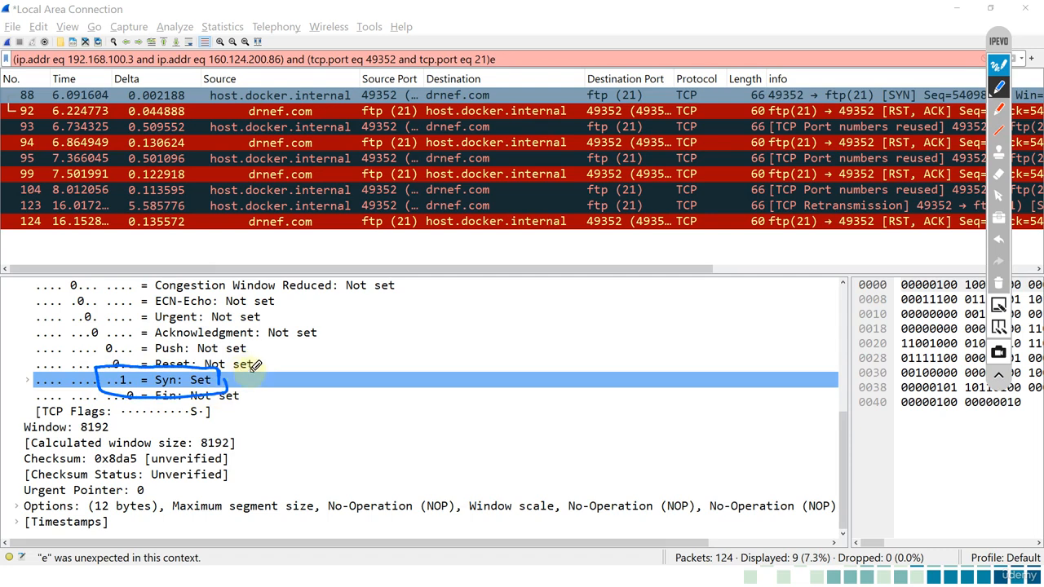
mouse_move(292, 367)
left_mouse_down()
mouse_move(281, 386)
mouse_move(300, 392)
mouse_move(325, 364)
left_mouse_up()
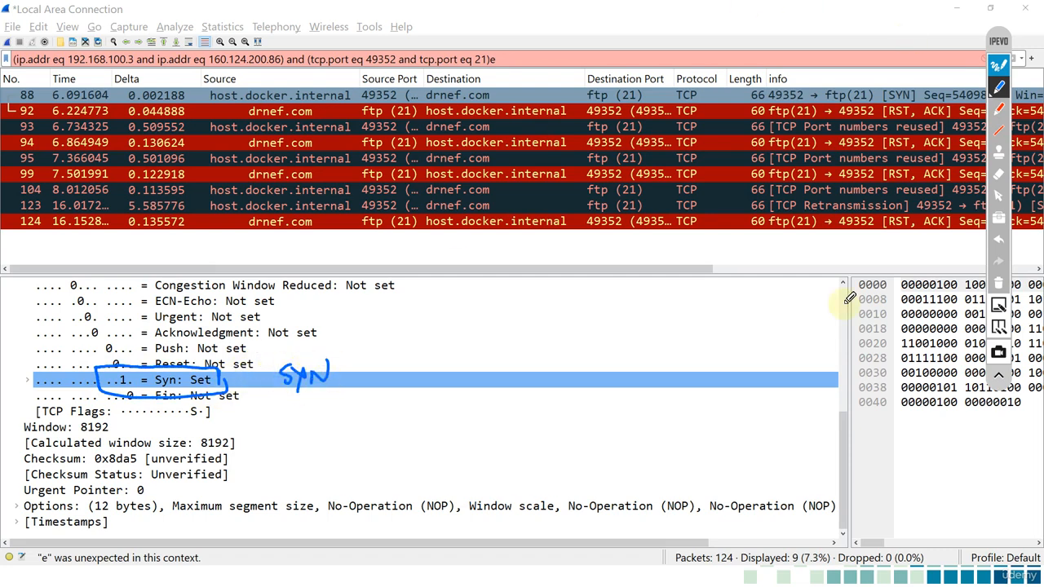
left_click(994, 283)
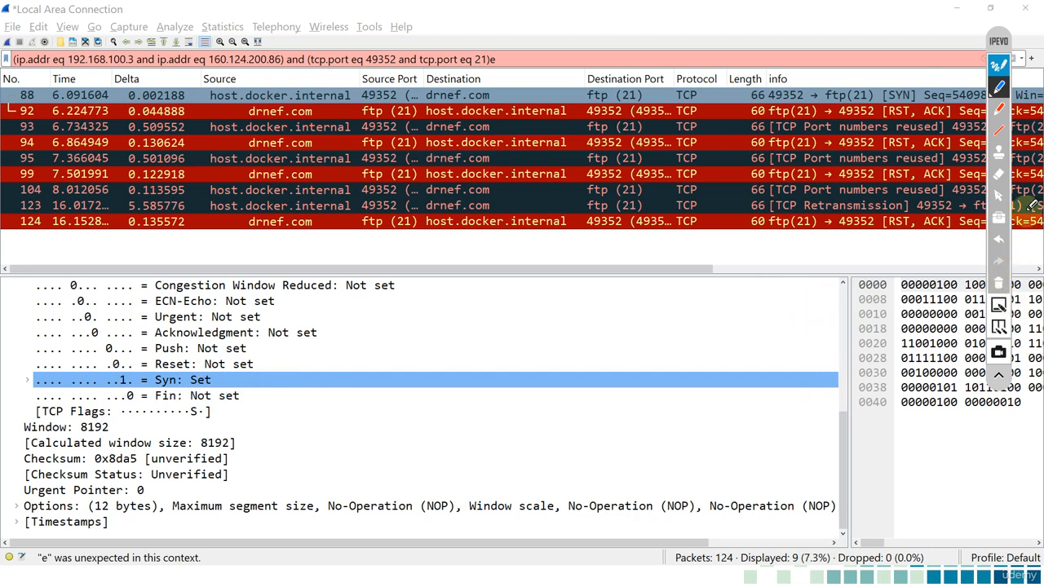
Circle the sequence number 54098965 in packet 88's TCP details with the blue pen, and clear the marking
left_click(997, 192)
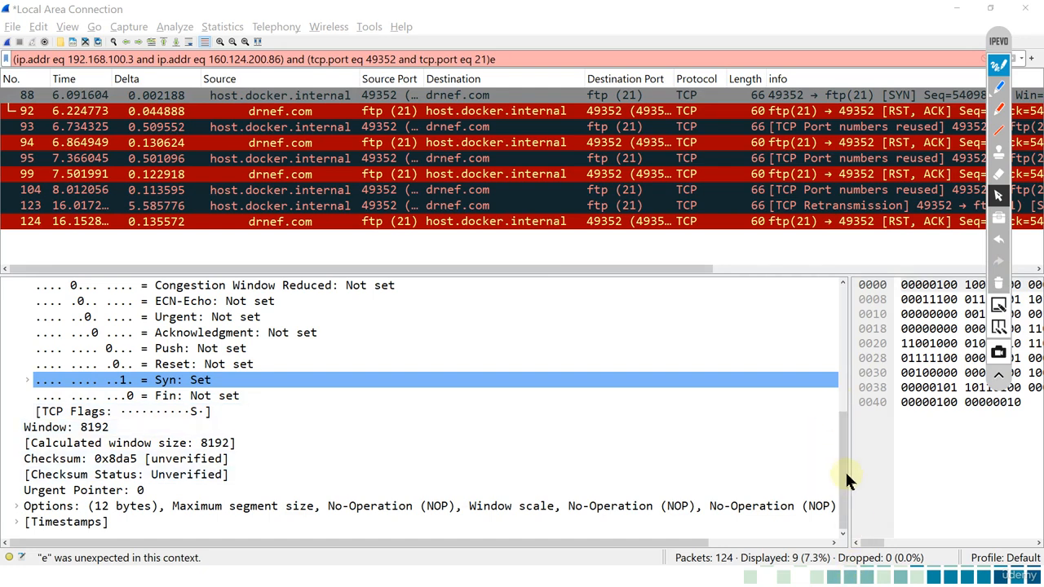
left_click_drag(845, 470, 866, 380)
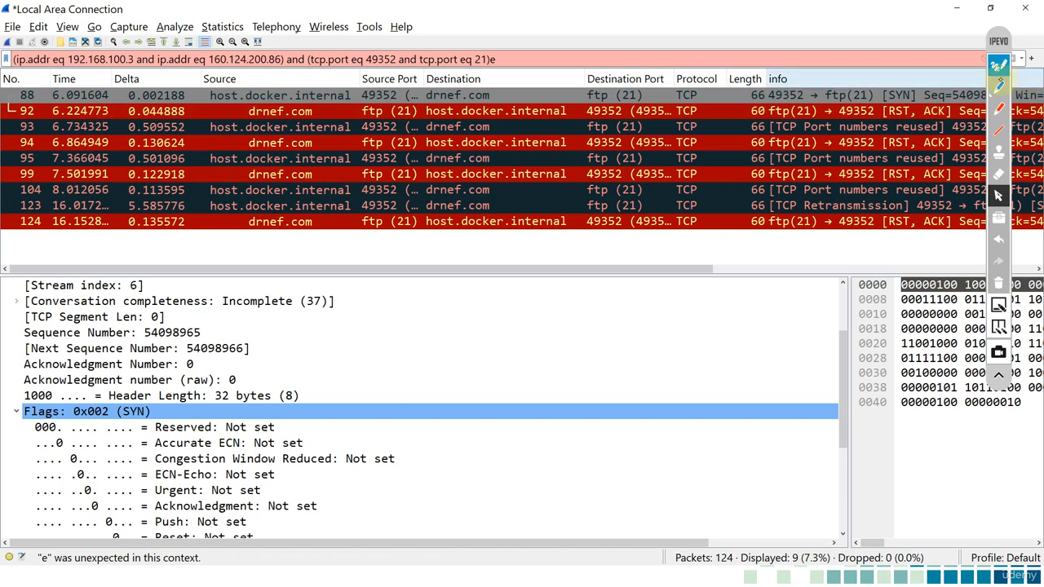
left_click(998, 87)
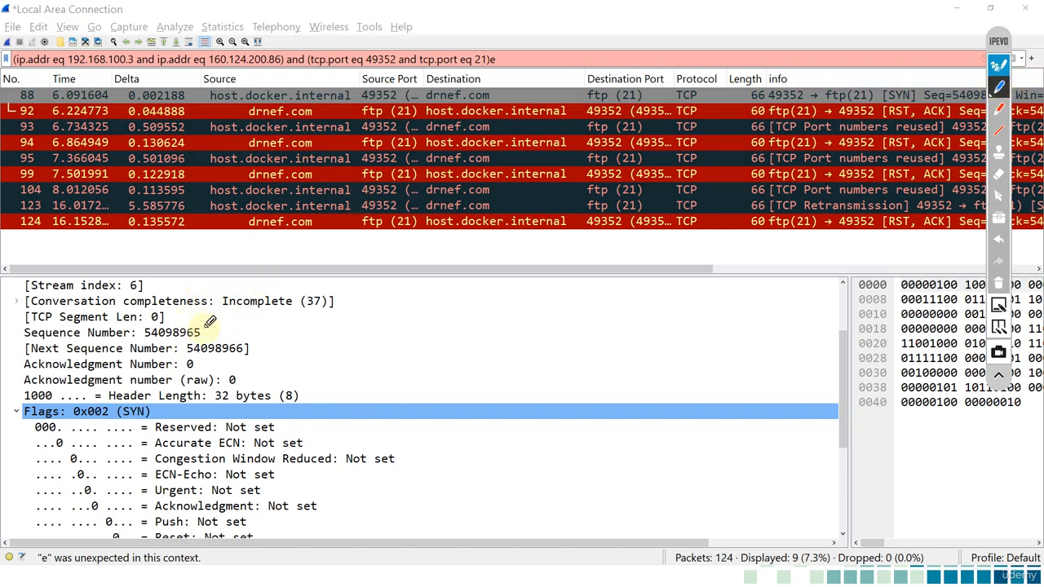
mouse_move(195, 310)
left_mouse_down()
mouse_move(200, 321)
mouse_move(154, 331)
mouse_move(196, 329)
mouse_move(145, 323)
mouse_move(153, 339)
mouse_move(202, 343)
mouse_move(204, 326)
left_mouse_up()
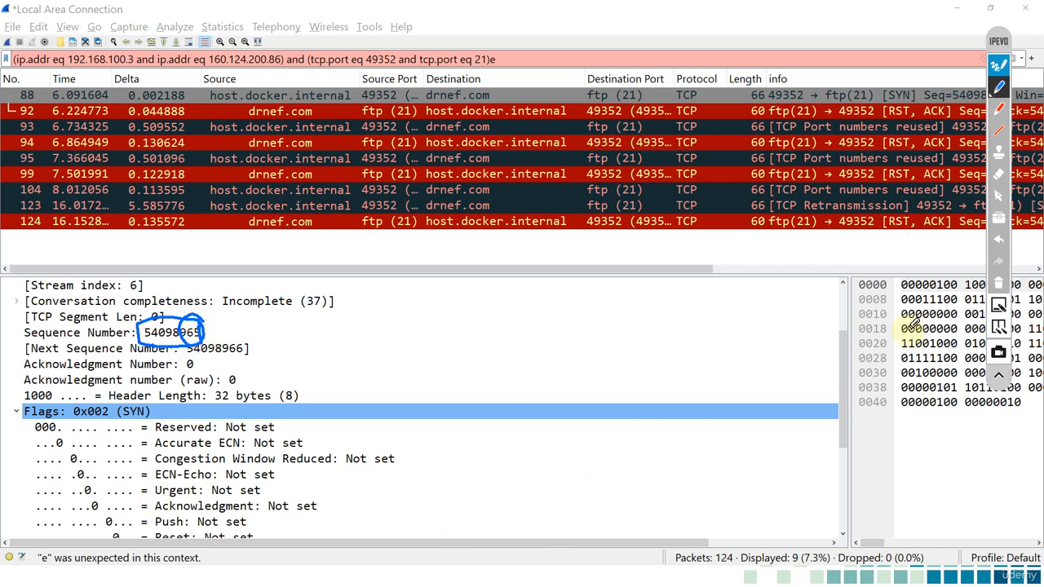
left_click(1000, 285)
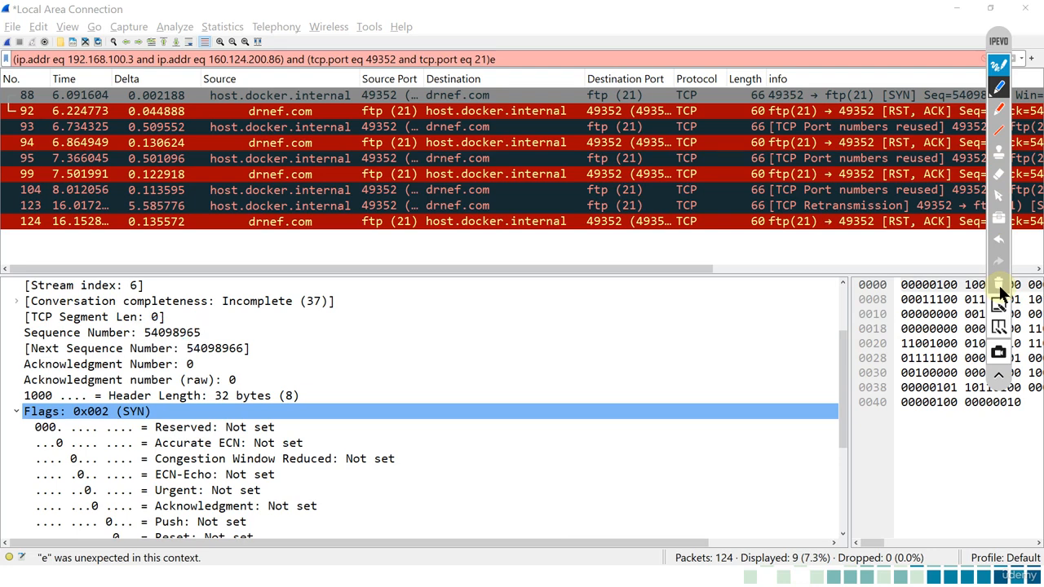
Enable relative sequence numbers in the TCP protocol preferences and examine packet 88's sequence number fields
left_click(998, 197)
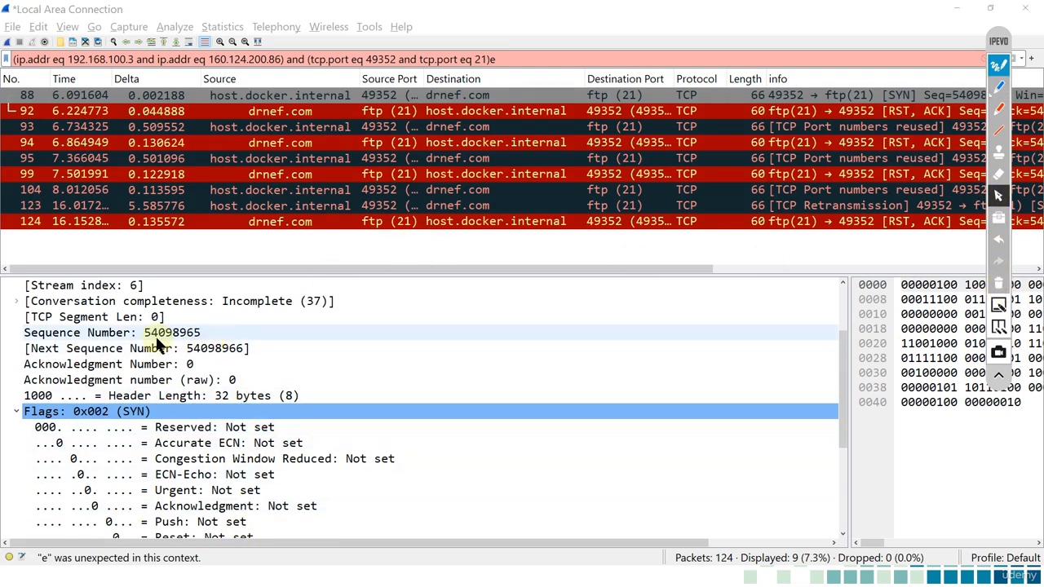
right_click(177, 331)
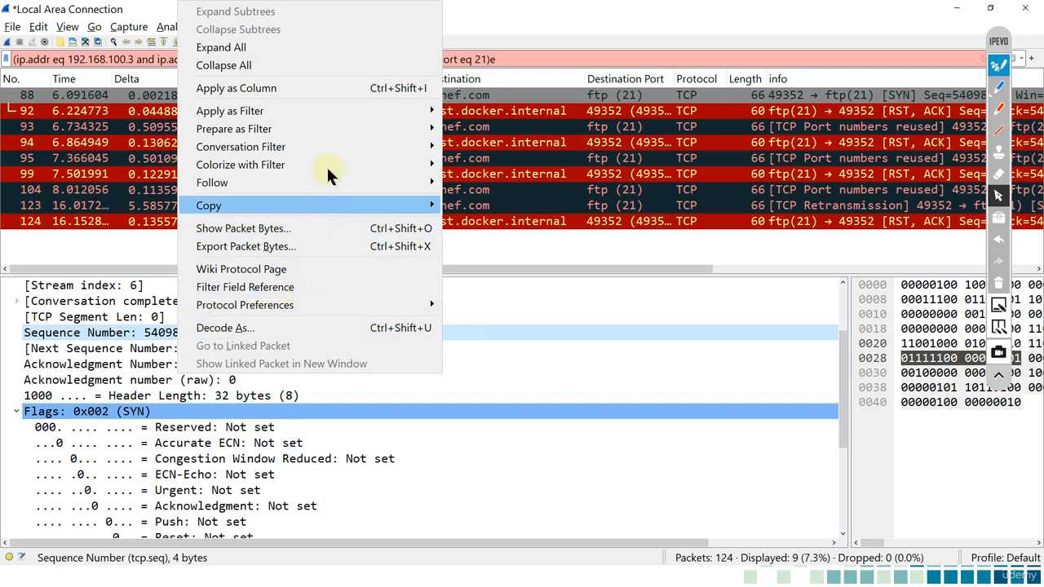
mouse_move(307, 306)
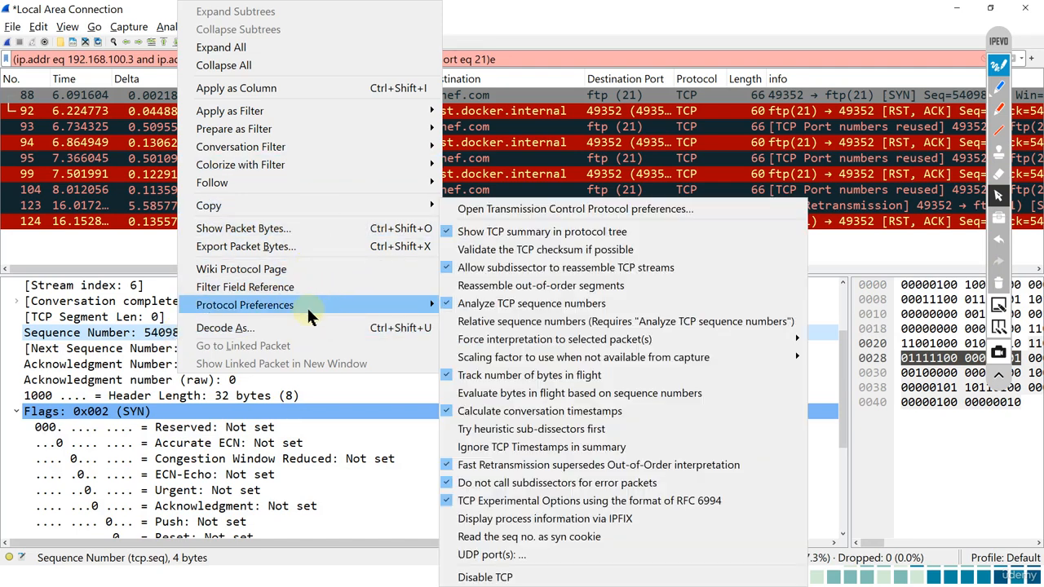
left_click(504, 325)
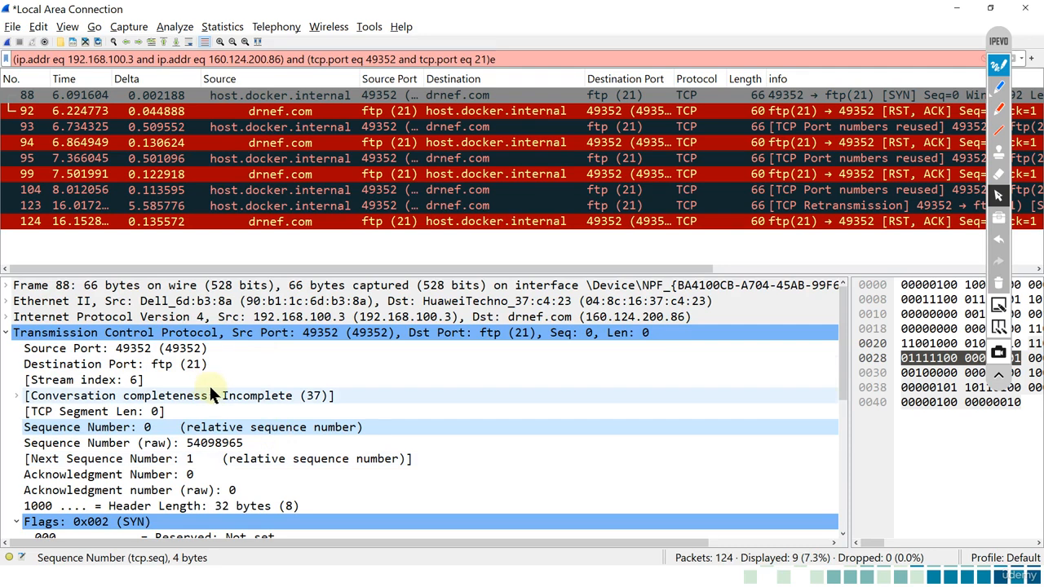
scroll(183, 419, "down", 2)
scroll(193, 427, "up", 2)
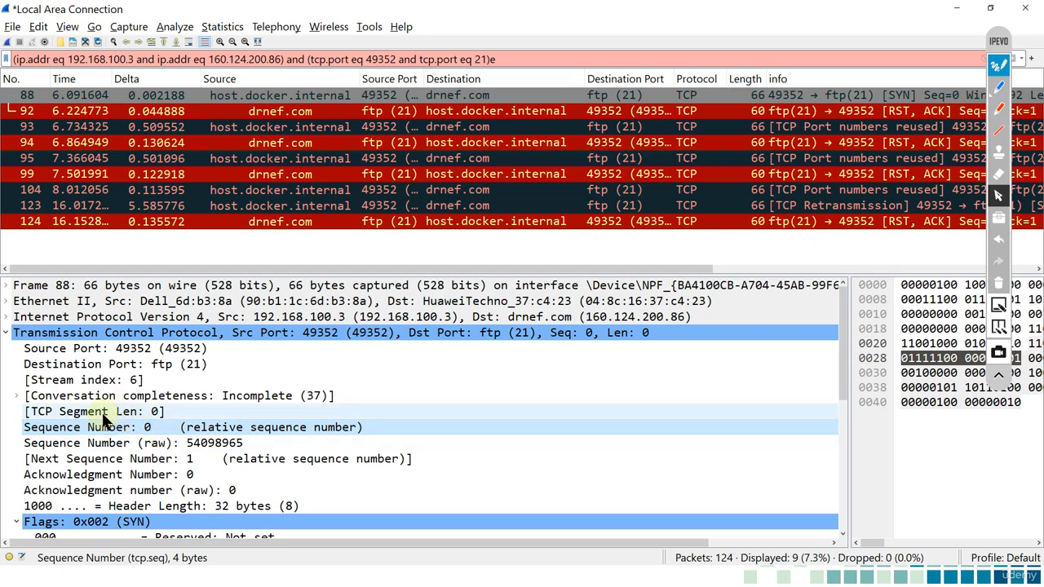
Disable relative sequence numbers in the TCP protocol preferences to show raw values
right_click(186, 426)
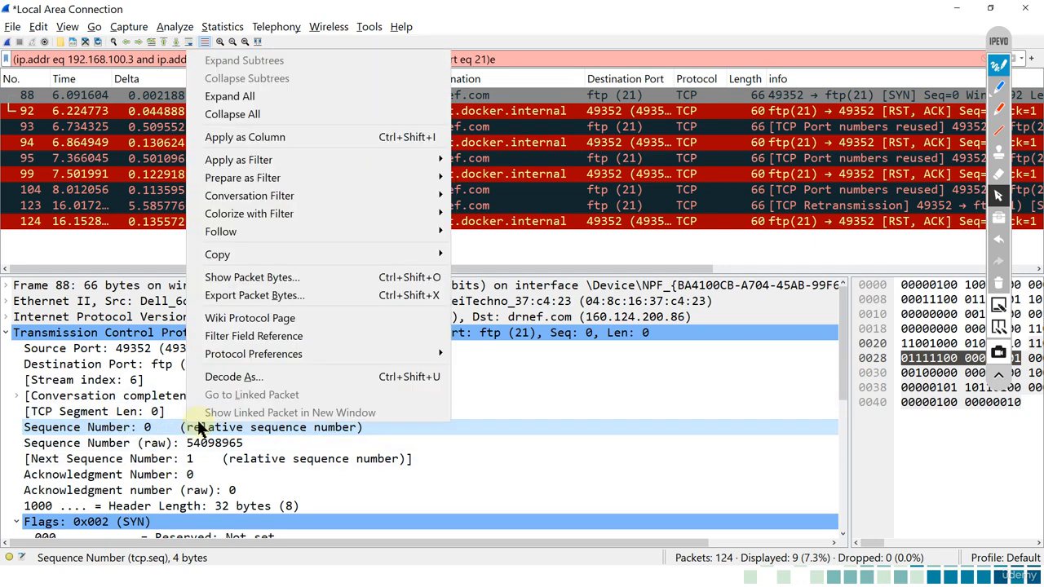
mouse_move(391, 194)
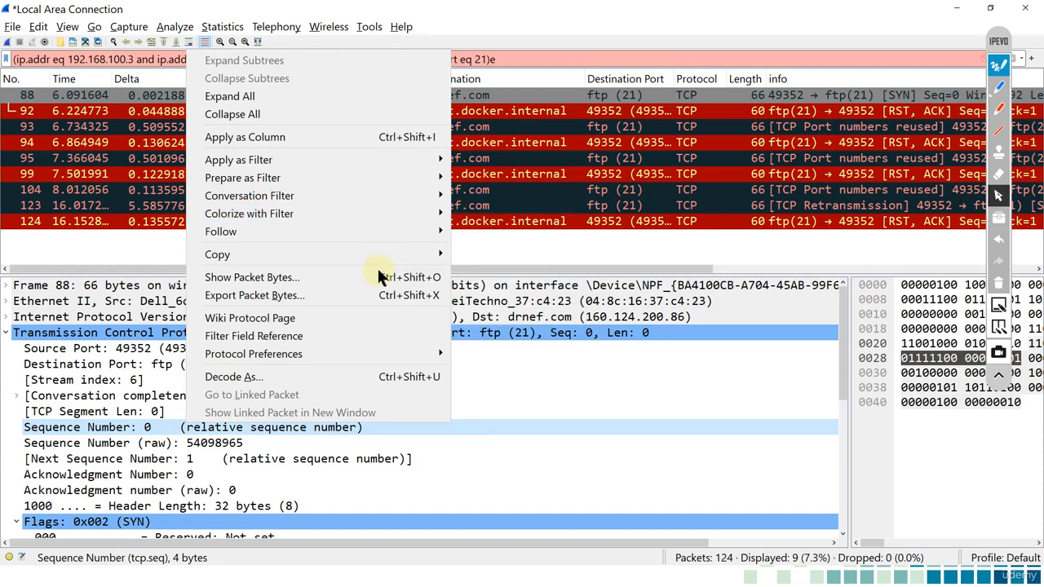
mouse_move(377, 257)
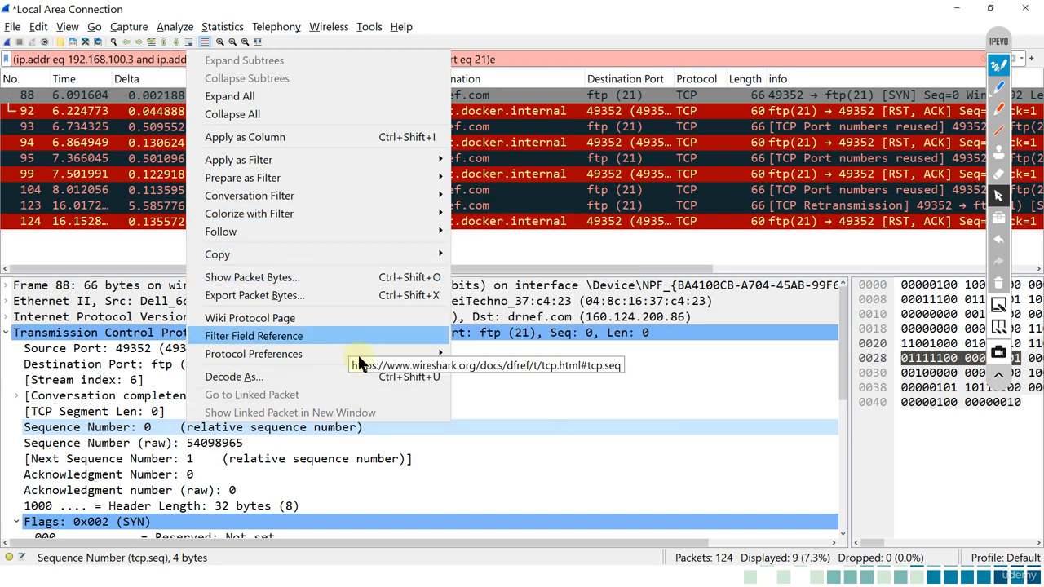
mouse_move(384, 354)
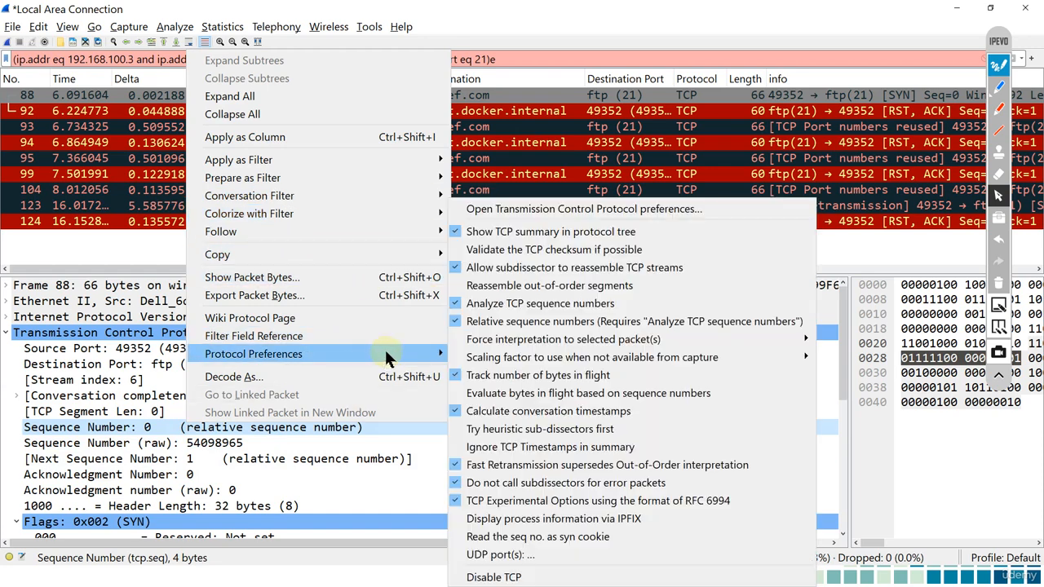
left_click(557, 324)
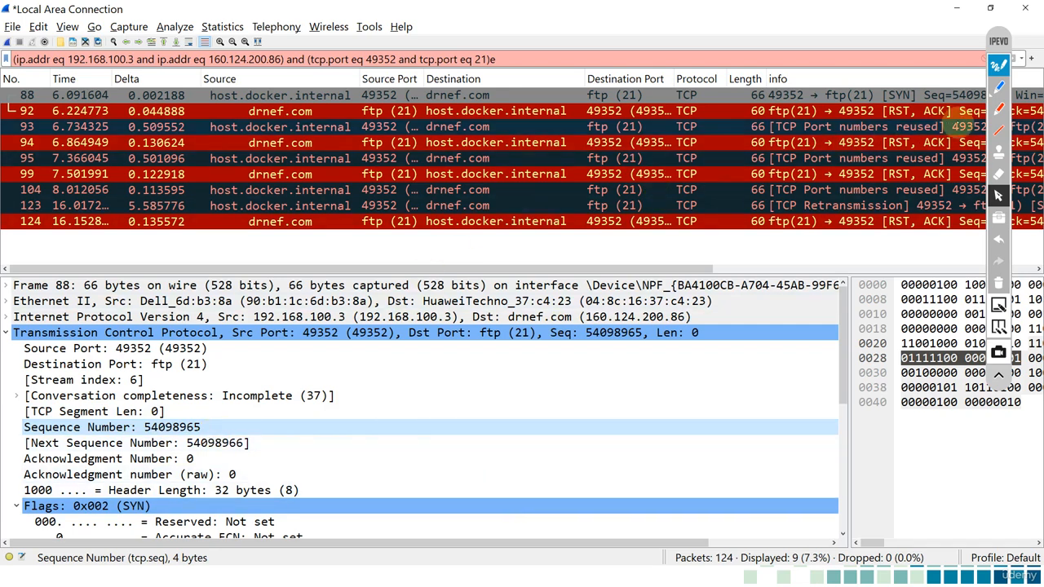
Draw a client computer connected by a line to a server box labelled FTP over the packet details with the blue pen
left_click(999, 86)
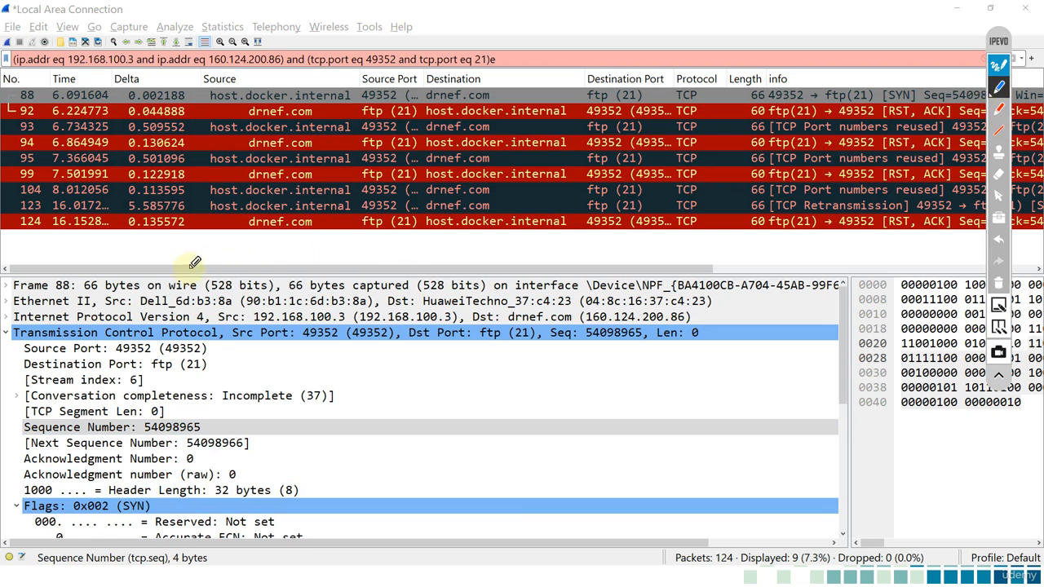
mouse_move(432, 376)
left_mouse_down()
mouse_move(473, 364)
mouse_move(442, 434)
mouse_move(620, 397)
left_mouse_up()
mouse_move(646, 362)
left_mouse_down()
mouse_move(685, 356)
mouse_move(660, 363)
mouse_move(688, 366)
mouse_move(676, 377)
mouse_move(690, 391)
mouse_move(634, 427)
mouse_move(664, 396)
mouse_move(705, 381)
mouse_move(698, 444)
left_mouse_up()
left_click_drag(674, 400, 699, 445)
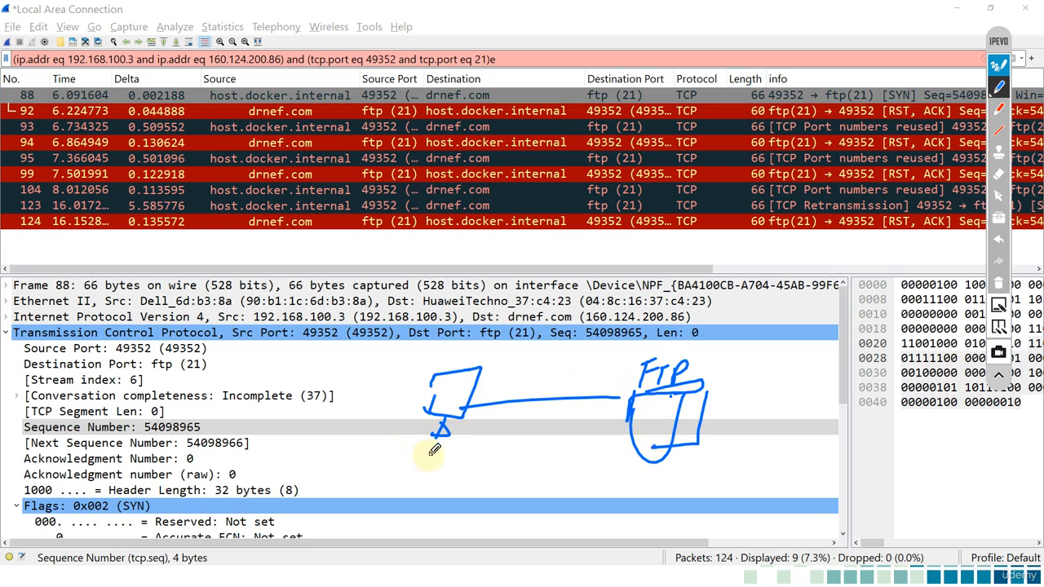
Circle packet 88's sequence number 54098965 and the ending of its next sequence number, and write "Seq 65+1" and "66" under the drawn client
mouse_move(406, 455)
left_mouse_down()
mouse_move(426, 457)
mouse_move(423, 475)
left_mouse_up()
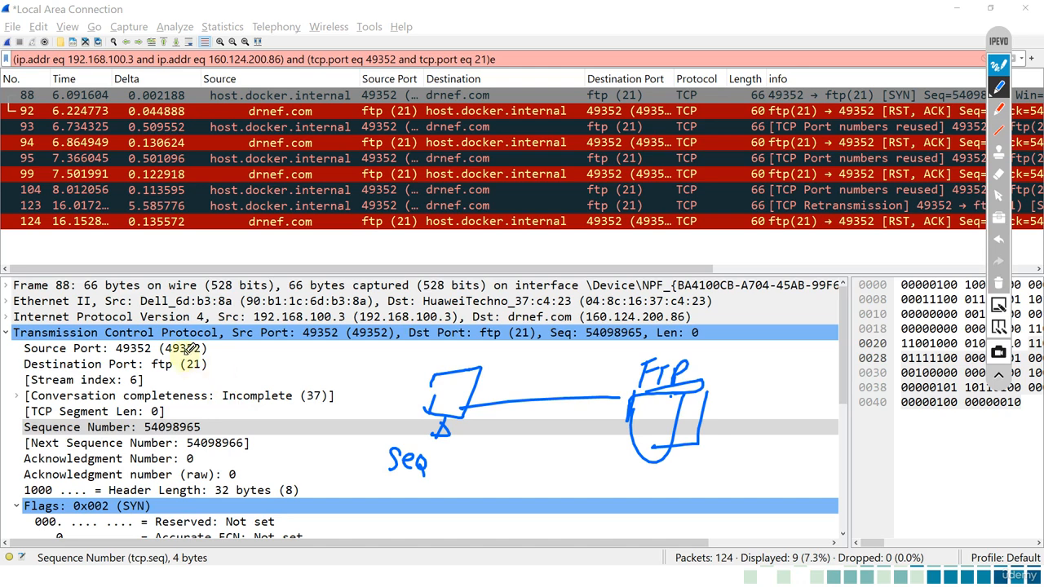
mouse_move(206, 422)
left_mouse_down()
mouse_move(155, 408)
mouse_move(172, 445)
mouse_move(207, 416)
left_mouse_up()
left_click_drag(449, 455, 453, 465)
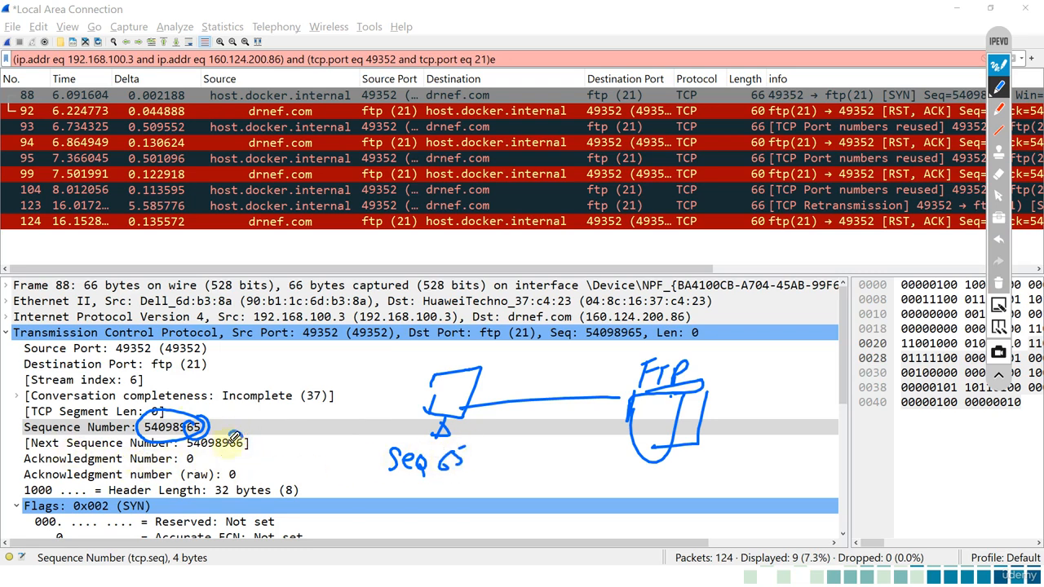
left_click_drag(235, 436, 236, 434)
mouse_move(467, 456)
left_mouse_down()
mouse_move(487, 447)
mouse_move(449, 488)
mouse_move(473, 496)
left_mouse_up()
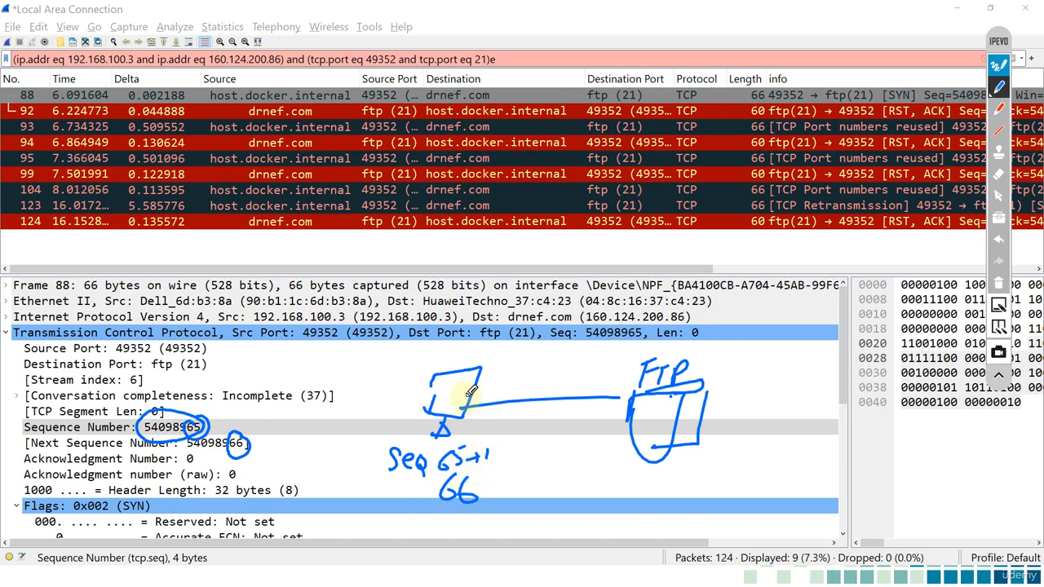
Draw a SYN ACK arrow back to the client, and circle the 65+1/66 note, the FTP server and the RST flags in packets 92, 94, 99 and 124
mouse_move(637, 426)
left_mouse_down()
mouse_move(488, 429)
mouse_move(528, 439)
mouse_move(552, 411)
mouse_move(626, 420)
left_mouse_up()
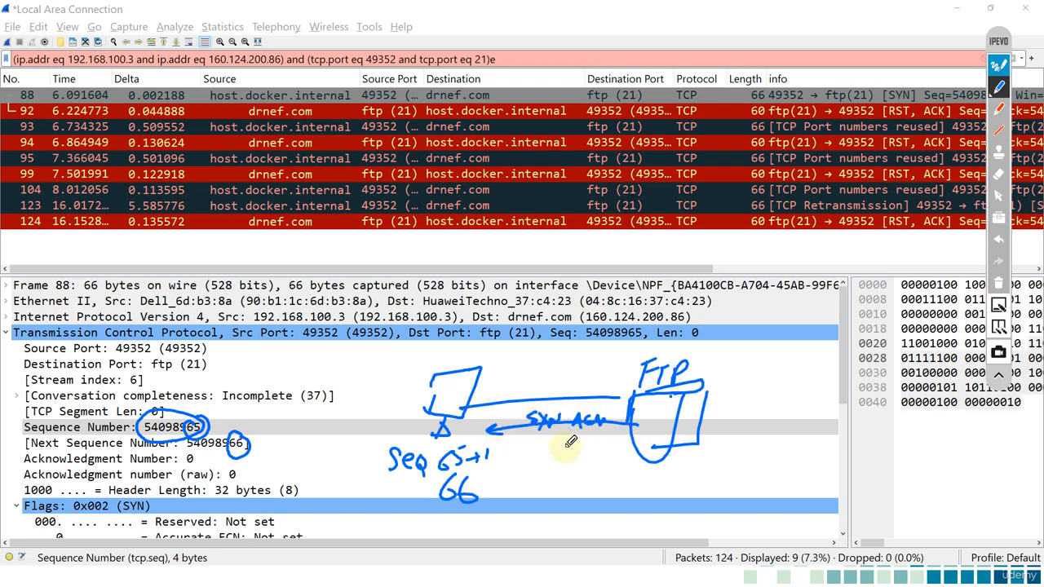
mouse_move(447, 433)
left_mouse_down()
mouse_move(477, 514)
mouse_move(494, 432)
left_mouse_up()
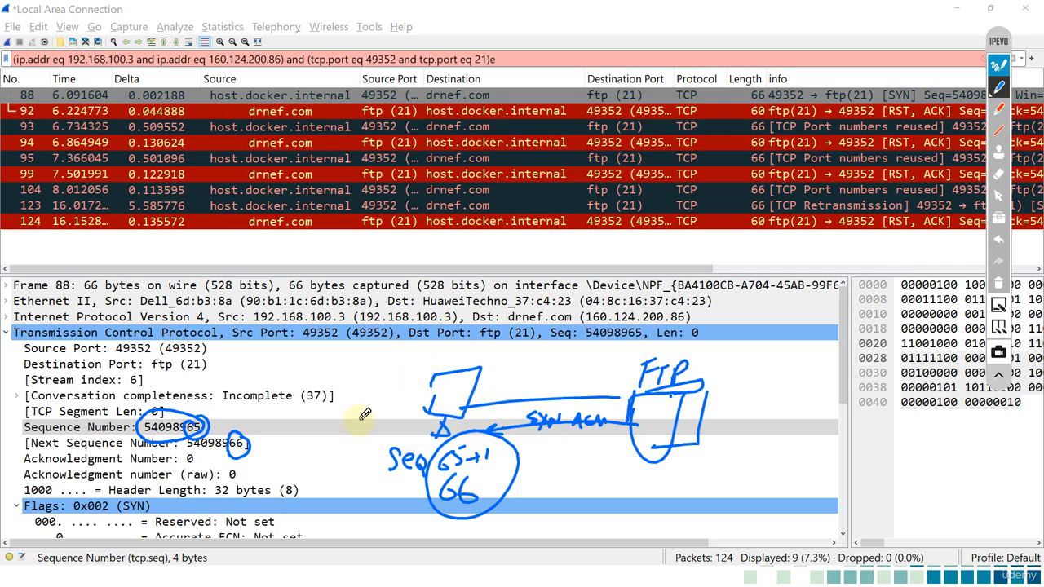
mouse_move(698, 343)
left_mouse_down()
mouse_move(637, 475)
mouse_move(718, 347)
left_mouse_up()
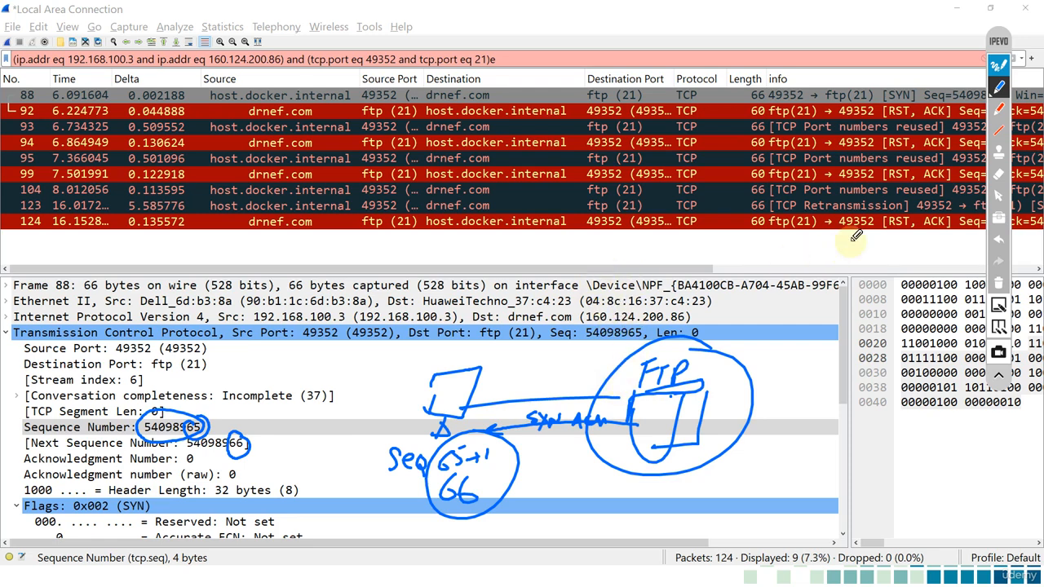
mouse_move(910, 123)
left_mouse_down()
mouse_move(889, 96)
mouse_move(898, 124)
mouse_move(885, 137)
mouse_move(899, 152)
mouse_move(877, 236)
mouse_move(875, 214)
left_mouse_up()
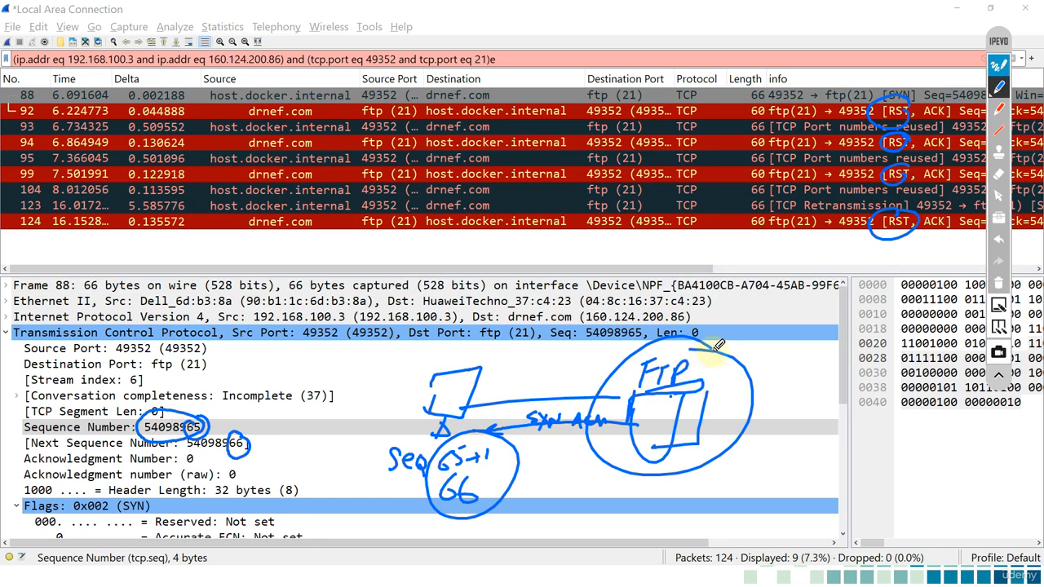
Write firewall (F.W), server and app notes beside the drawn FTP server, and clear all annotations
left_click_drag(758, 352, 799, 354)
left_click(775, 362)
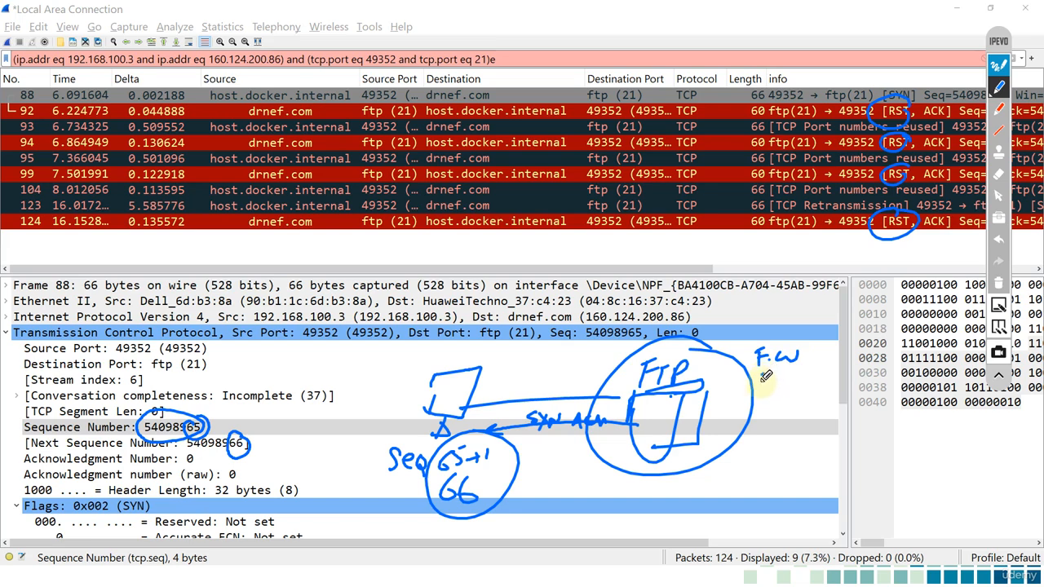
left_click_drag(790, 376, 814, 380)
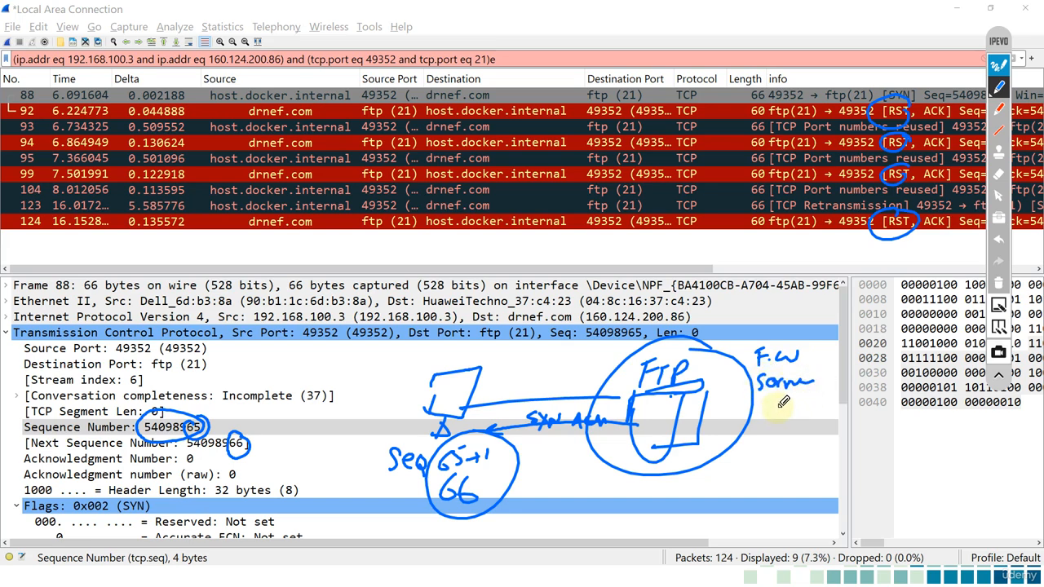
mouse_move(779, 409)
left_mouse_down()
mouse_move(792, 416)
mouse_move(780, 405)
left_mouse_up()
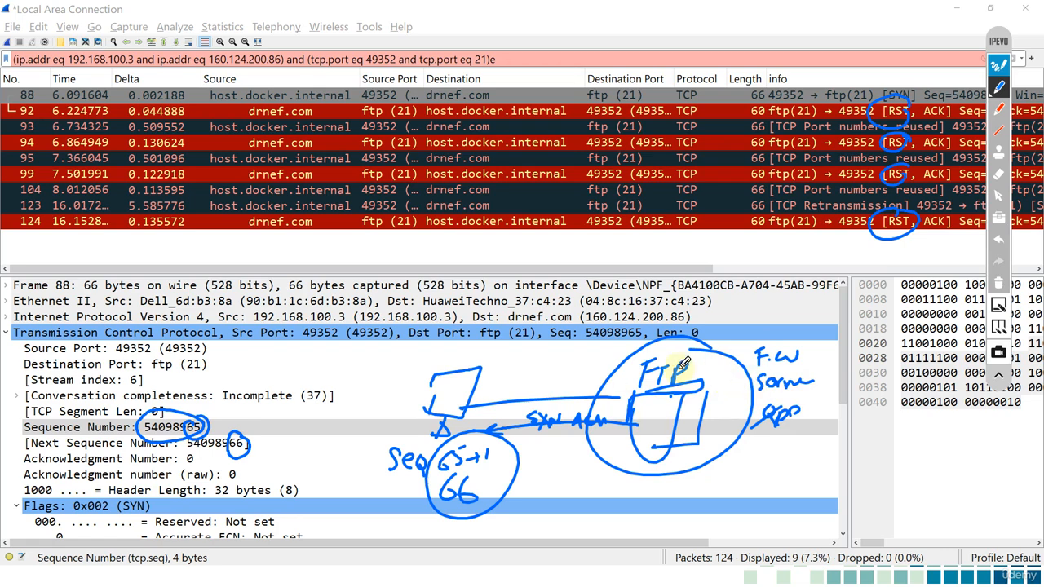
left_click_drag(695, 386, 704, 381)
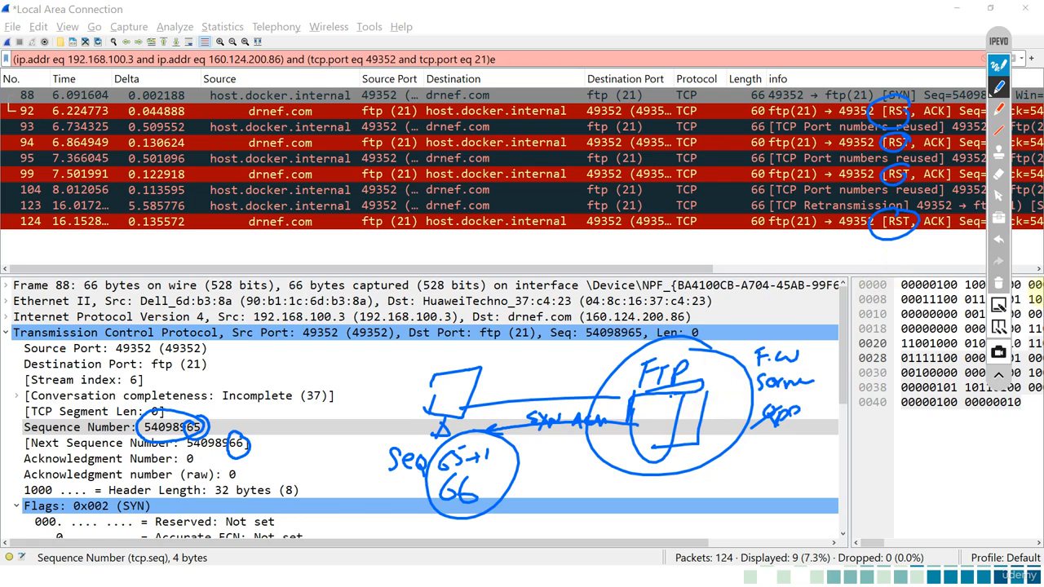
left_click(995, 280)
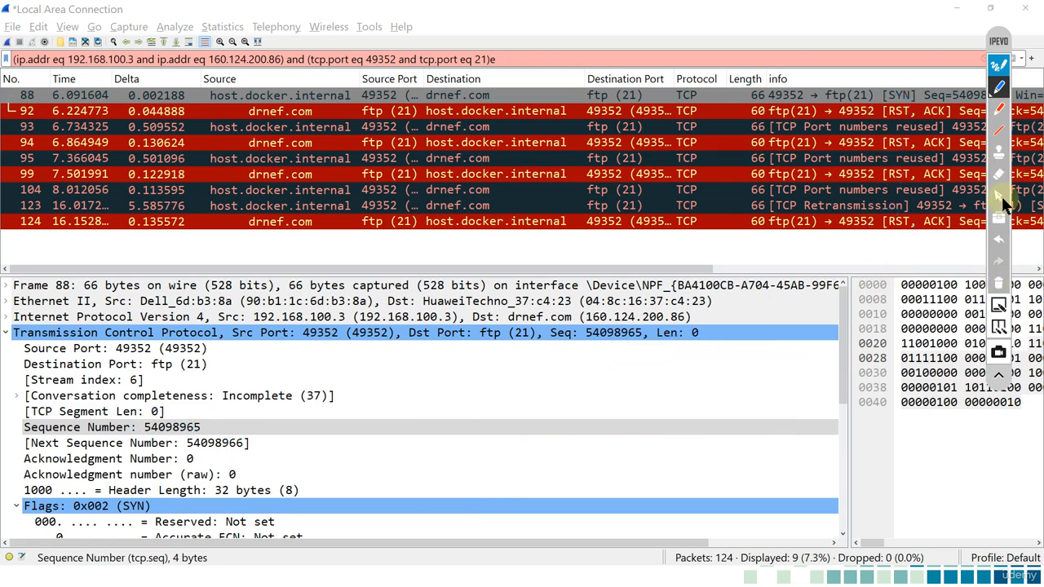
Select packet 92 and circle its source port ftp (21) and destination port 49352 in the TCP header line with the blue pen
left_click(1001, 197)
left_click(531, 111)
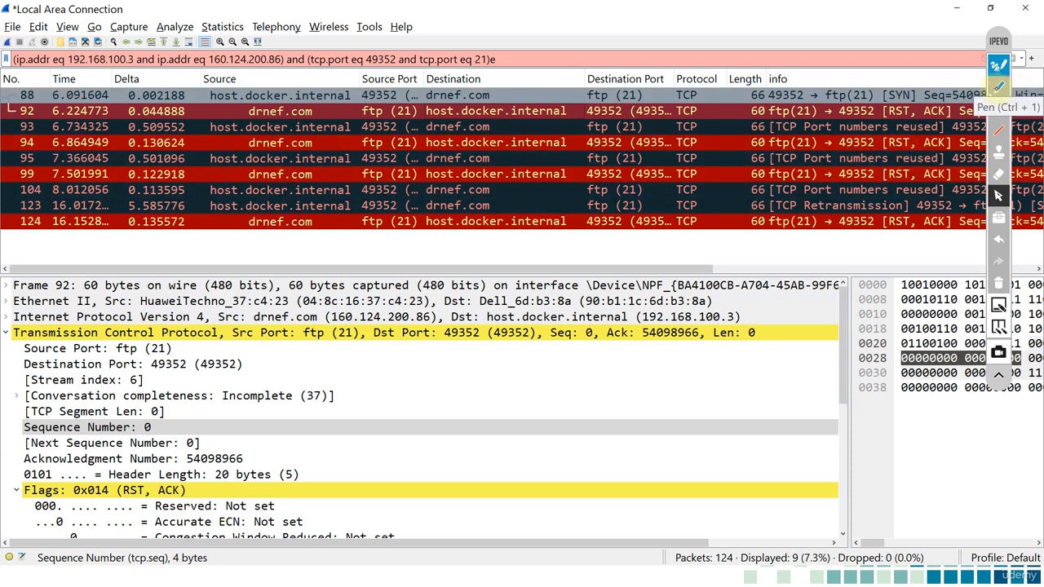
left_click(997, 86)
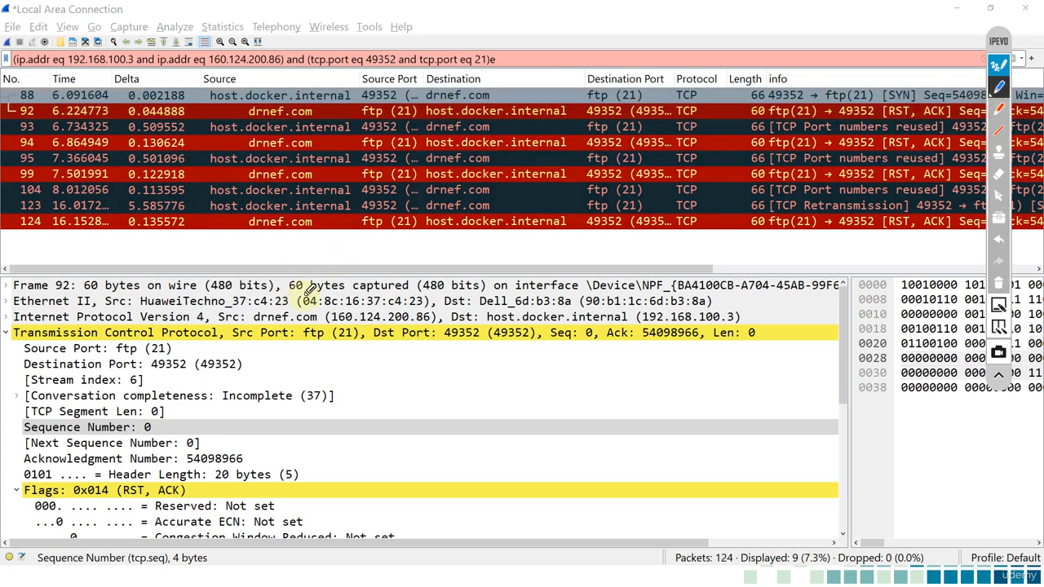
mouse_move(291, 320)
left_mouse_down()
mouse_move(262, 302)
mouse_move(224, 334)
mouse_move(363, 335)
mouse_move(310, 299)
left_mouse_up()
mouse_move(473, 312)
left_mouse_down()
mouse_move(369, 322)
mouse_move(497, 352)
mouse_move(514, 314)
left_mouse_up()
Draw a client computer and an FTP server box over the packet 92 details, joined by an arrow to the server labelled SYN
mouse_move(415, 391)
left_mouse_down()
mouse_move(465, 380)
mouse_move(424, 419)
mouse_move(434, 446)
left_mouse_up()
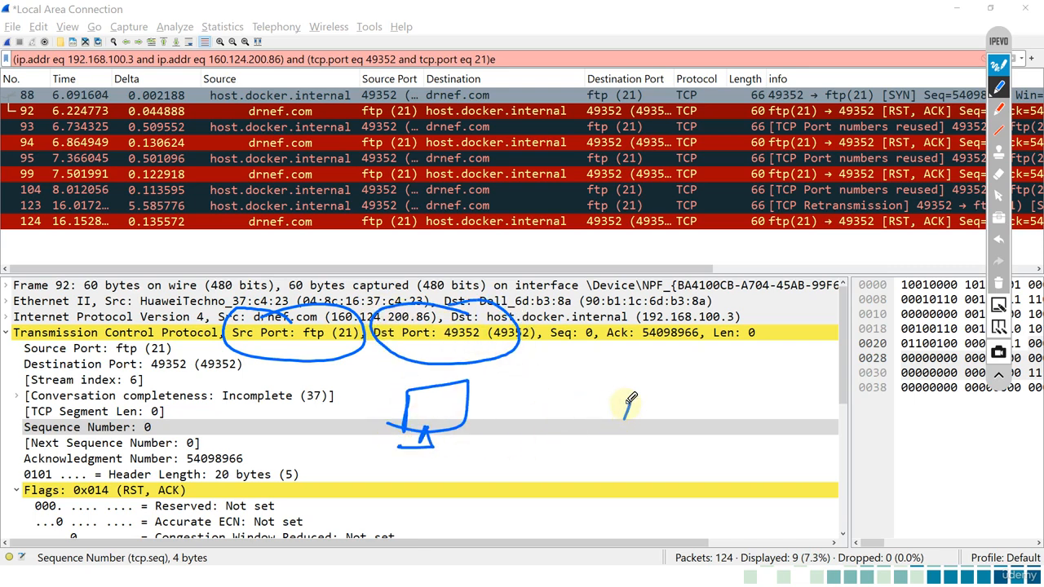
mouse_move(631, 398)
left_mouse_down()
mouse_move(700, 390)
mouse_move(761, 402)
left_mouse_up()
mouse_move(623, 380)
left_mouse_down()
mouse_move(608, 431)
mouse_move(759, 399)
mouse_move(589, 430)
left_mouse_up()
left_click_drag(469, 399, 614, 381)
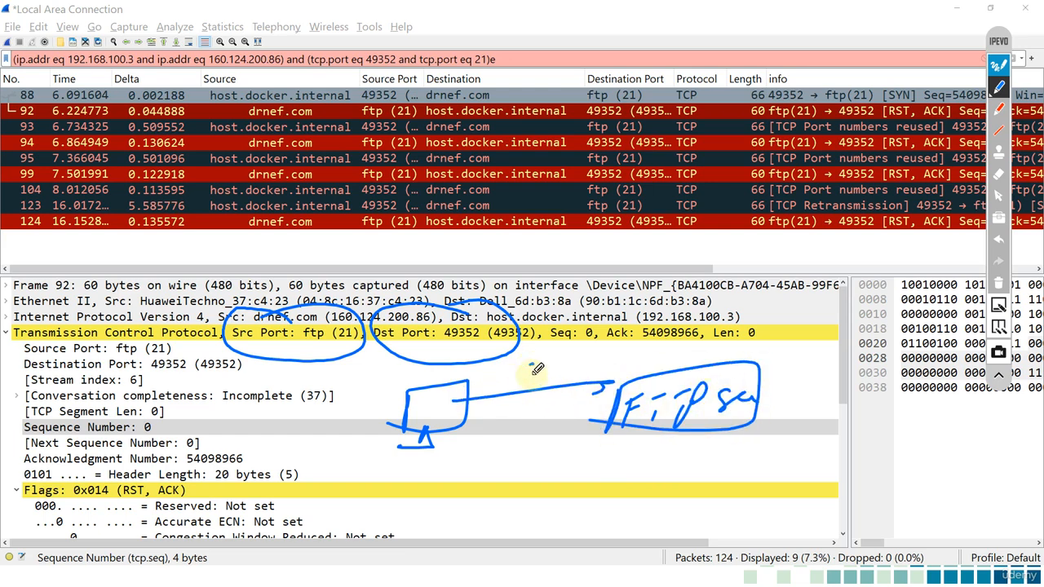
left_click_drag(536, 367, 522, 381)
mouse_move(540, 367)
left_mouse_down()
mouse_move(554, 383)
mouse_move(581, 369)
left_mouse_up()
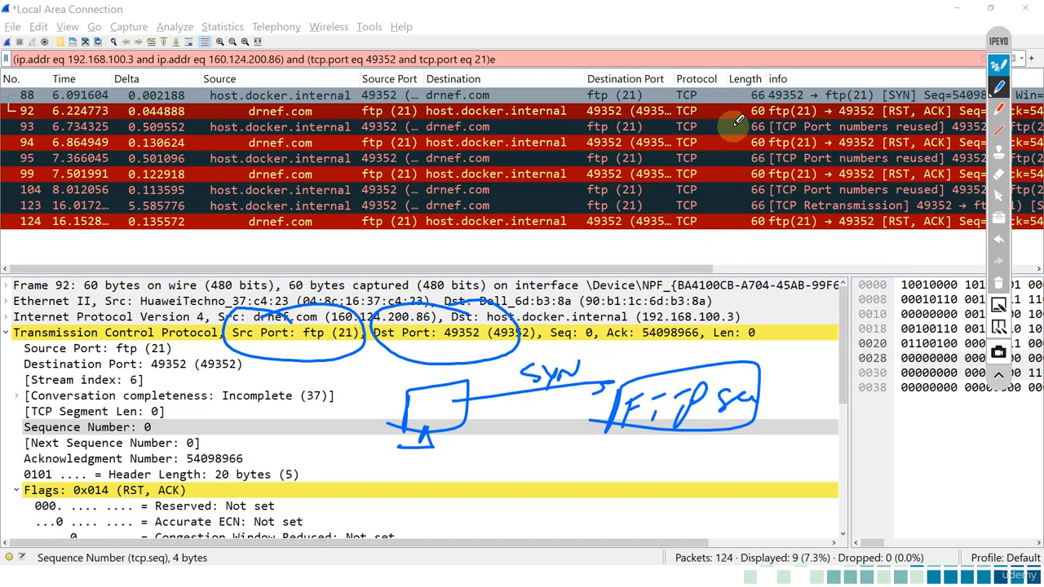
Draw a return arrow to the client labelled RST, with "src 21" under the server and 49352 under the client
left_click_drag(605, 419, 494, 428)
mouse_move(532, 438)
left_mouse_down()
mouse_move(528, 464)
mouse_move(555, 465)
left_mouse_up()
mouse_move(563, 441)
left_mouse_down()
mouse_move(591, 433)
mouse_move(584, 462)
left_mouse_up()
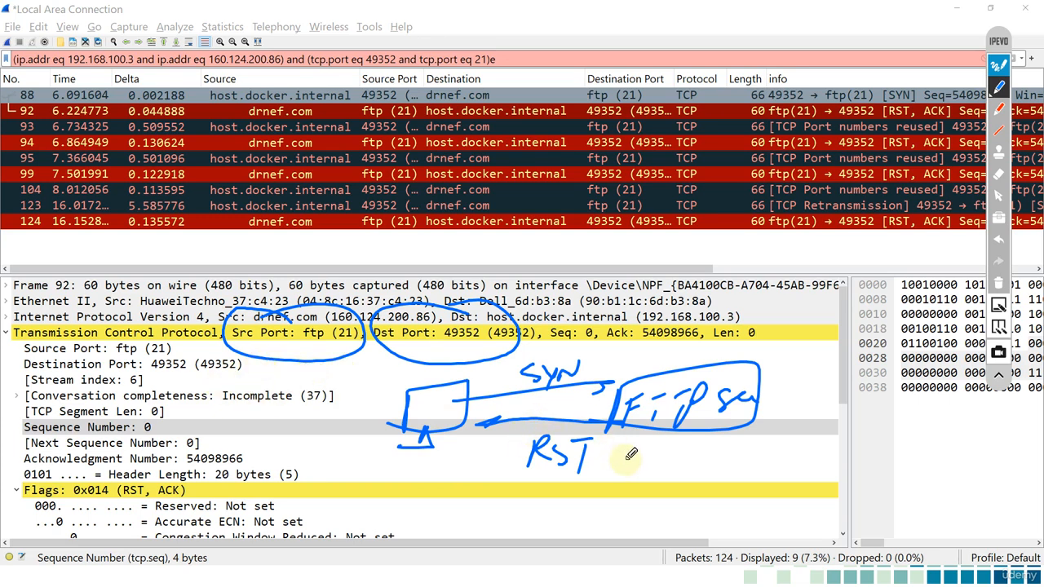
left_click_drag(633, 462, 618, 475)
mouse_move(641, 463)
left_mouse_down()
mouse_move(654, 475)
mouse_move(721, 473)
left_mouse_up()
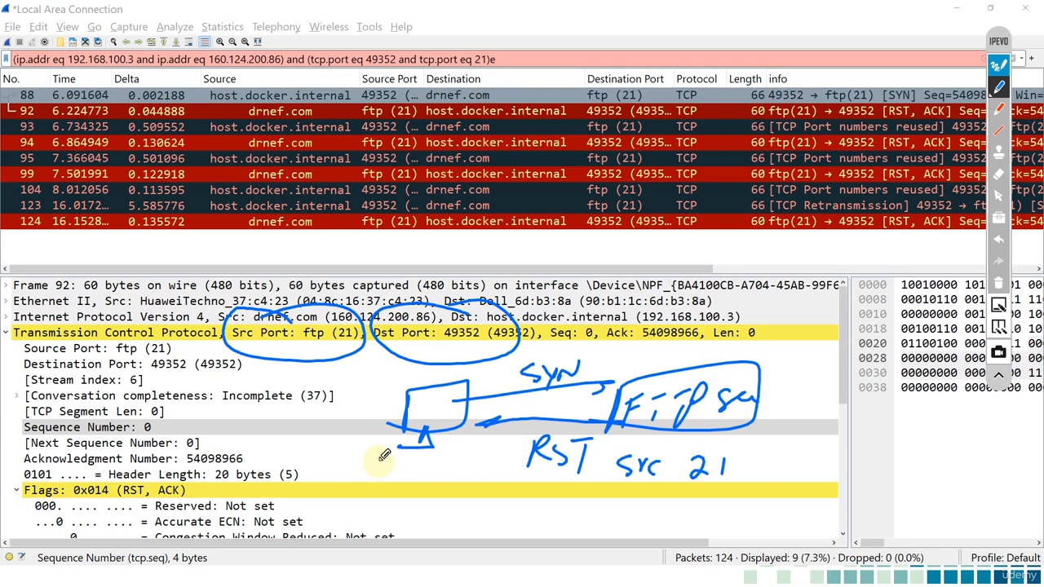
mouse_move(380, 464)
left_mouse_down()
mouse_move(390, 483)
mouse_move(407, 485)
mouse_move(468, 467)
left_mouse_up()
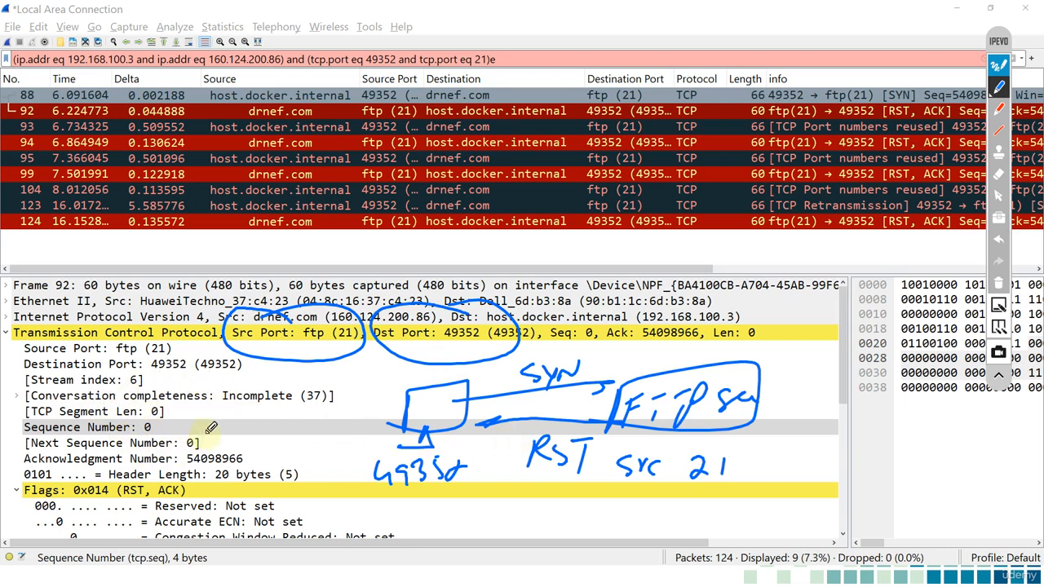
Circle packet 92's next sequence number and the server noted "Seq 0", box acknowledgment number 54098966, and clear all annotations
mouse_move(199, 423)
left_mouse_down()
mouse_move(179, 448)
mouse_move(203, 431)
left_mouse_up()
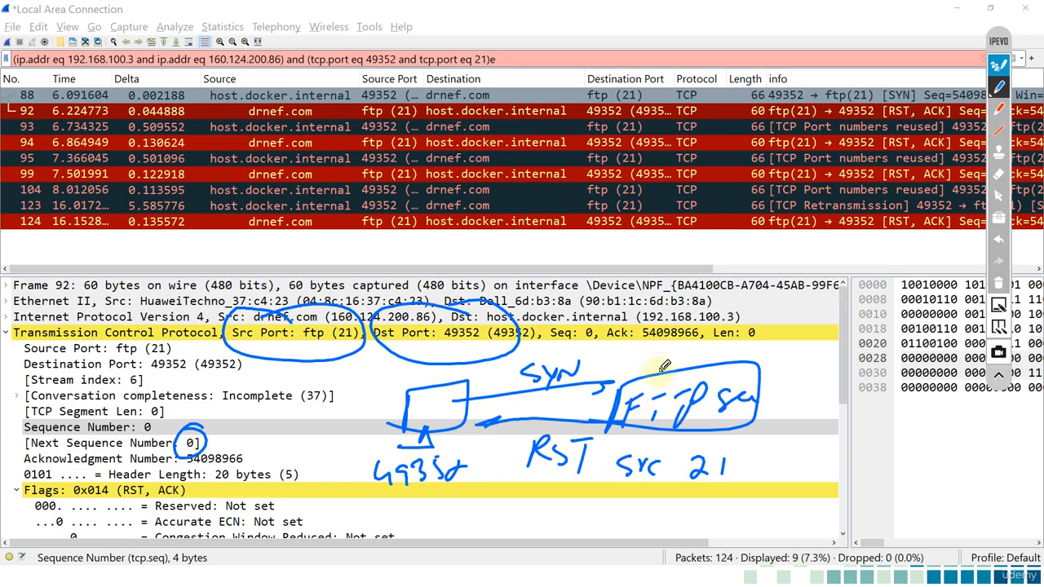
mouse_move(652, 348)
left_mouse_down()
mouse_move(682, 364)
mouse_move(712, 350)
left_mouse_up()
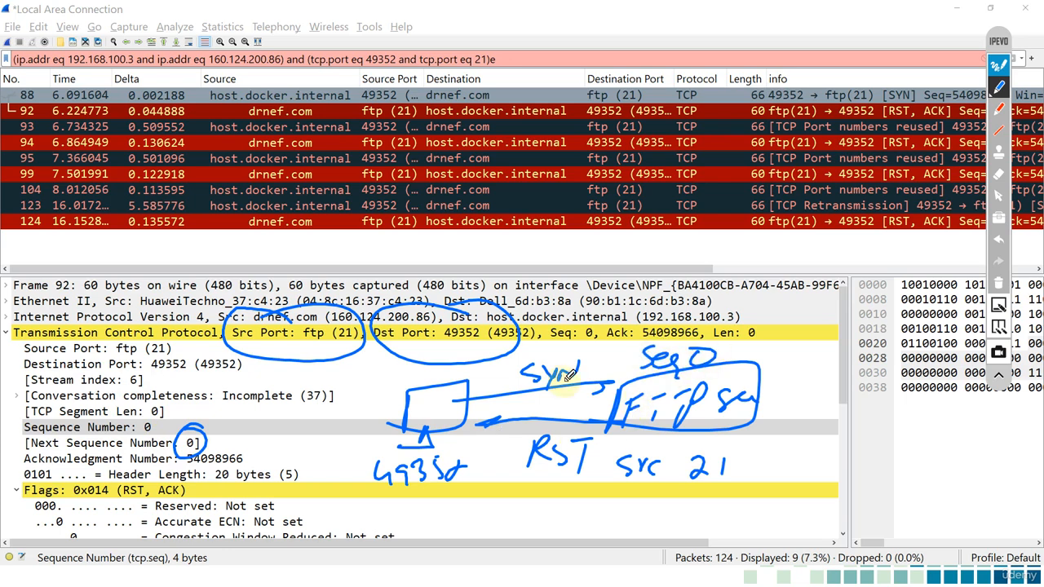
left_click_drag(568, 377, 584, 375)
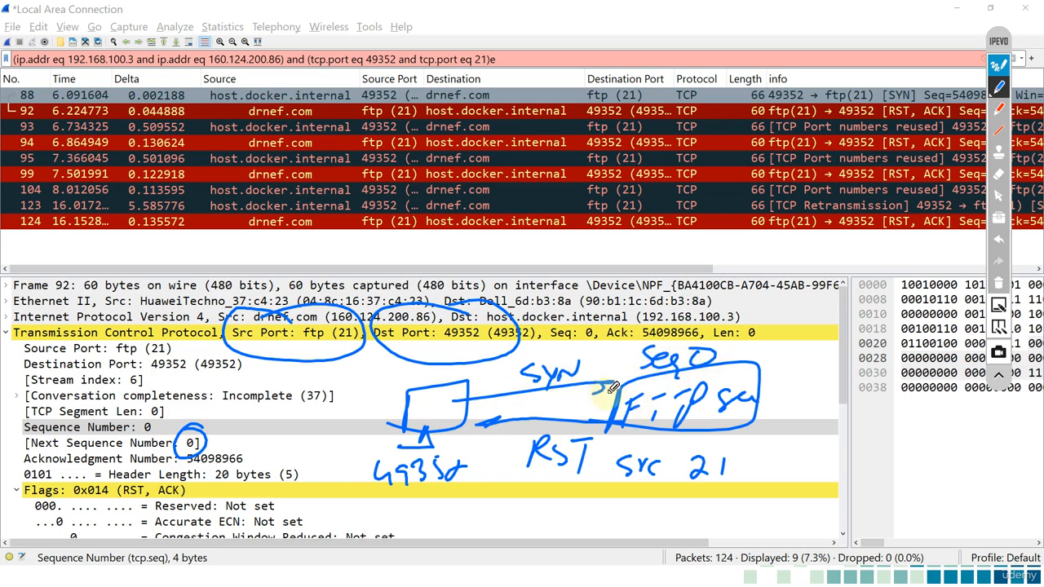
mouse_move(633, 381)
left_mouse_down()
mouse_move(622, 388)
mouse_move(641, 390)
left_mouse_up()
mouse_move(608, 337)
left_mouse_down()
mouse_move(648, 473)
mouse_move(484, 378)
left_mouse_up()
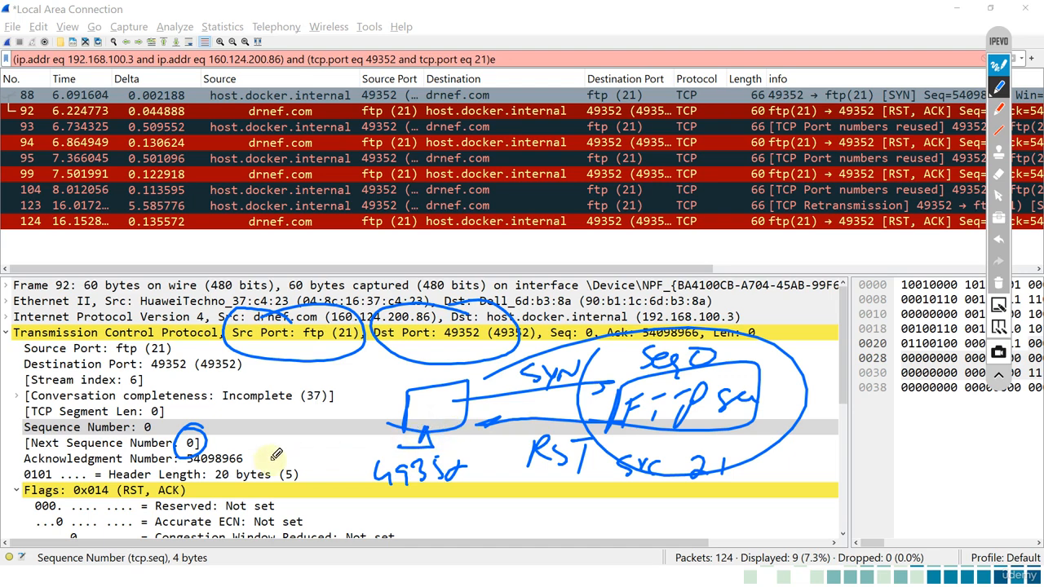
mouse_move(251, 451)
left_mouse_down()
mouse_move(250, 463)
mouse_move(174, 451)
mouse_move(192, 476)
mouse_move(273, 463)
mouse_move(259, 451)
left_mouse_up()
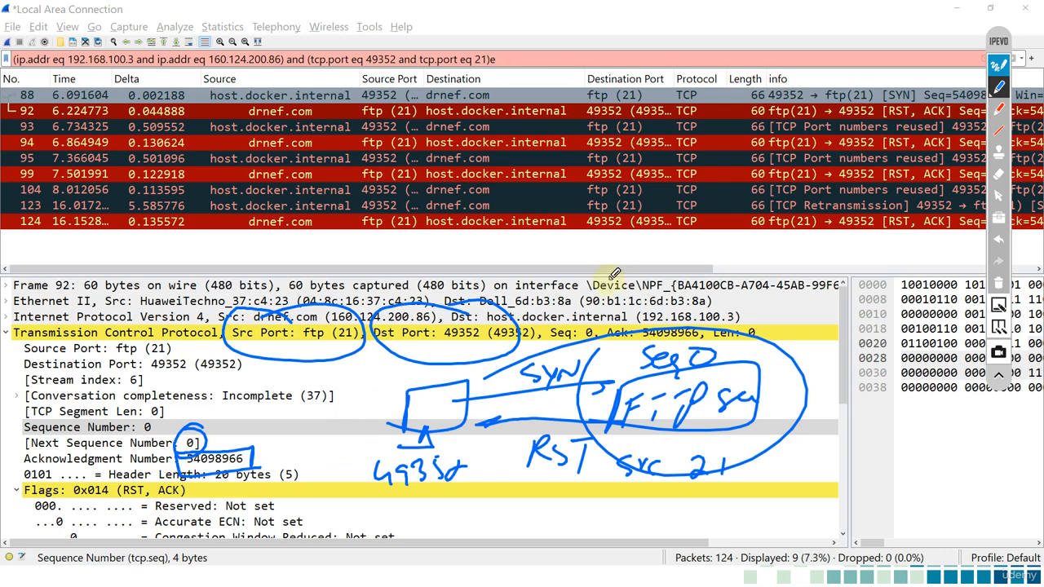
left_click(999, 277)
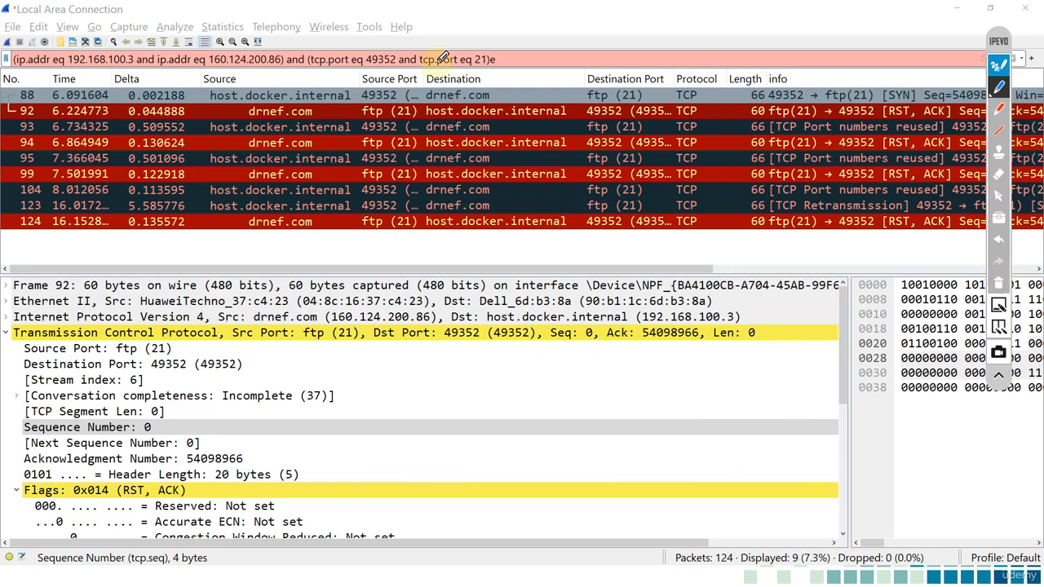
Select packet 93, link its sequence number ending to the next sequence number, circle its SYN flag with the blue pen, and clear the markings
left_click(1000, 194)
left_click(408, 128)
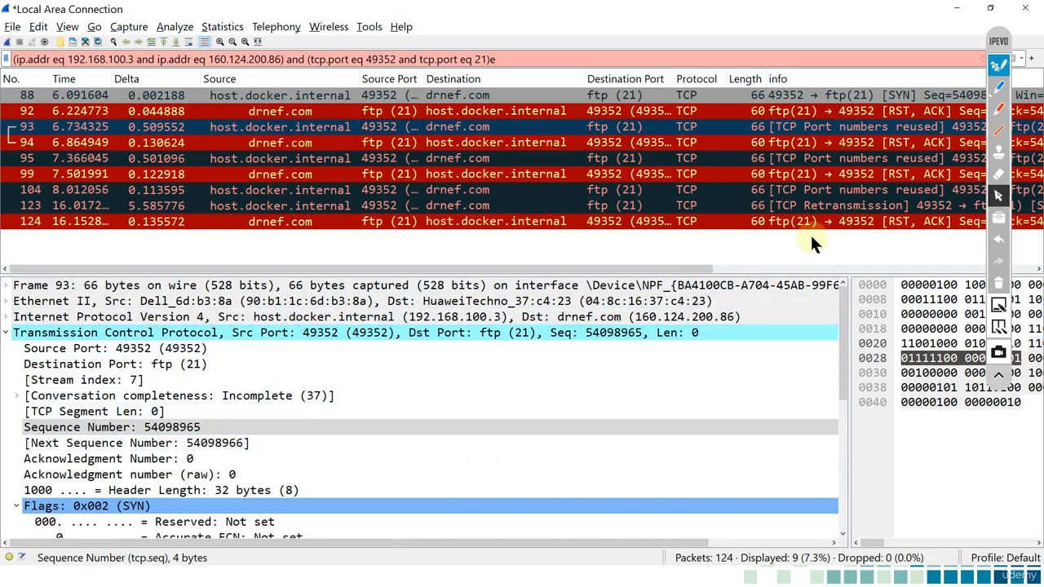
left_click(997, 86)
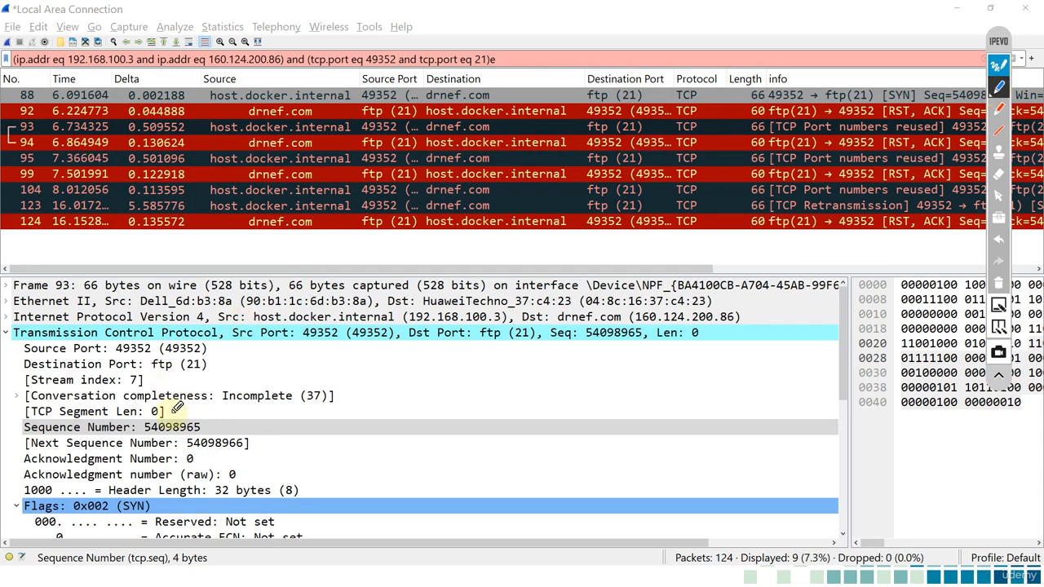
left_click_drag(186, 405, 248, 443)
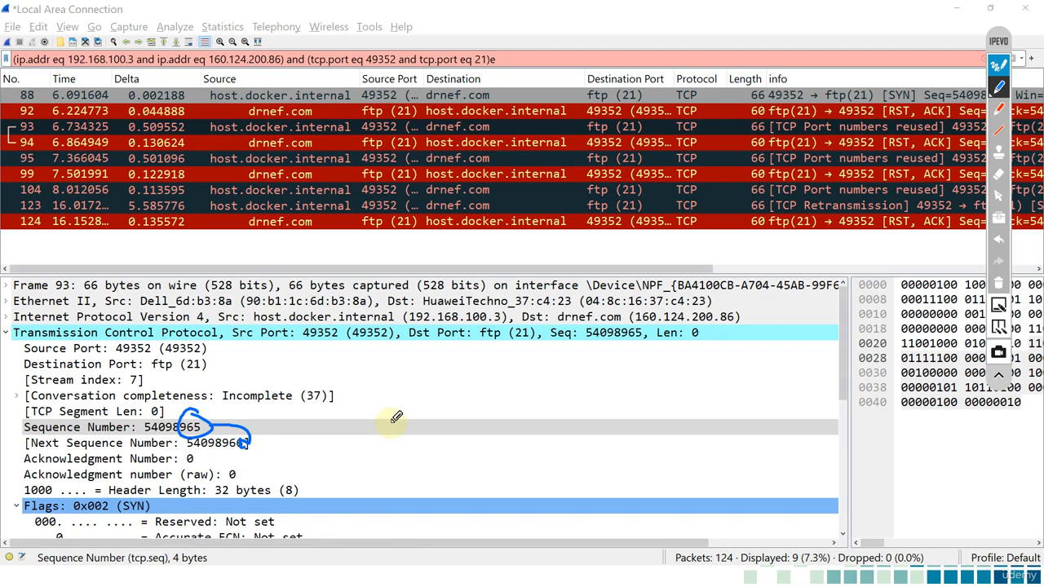
mouse_move(163, 488)
left_mouse_down()
mouse_move(168, 510)
mouse_move(114, 510)
mouse_move(155, 485)
left_mouse_up()
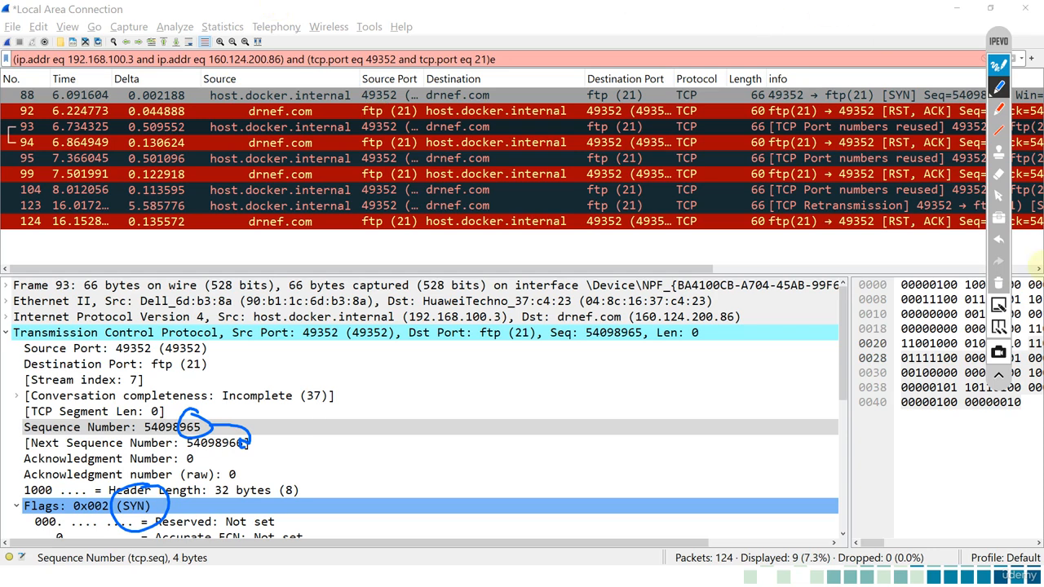
left_click(997, 286)
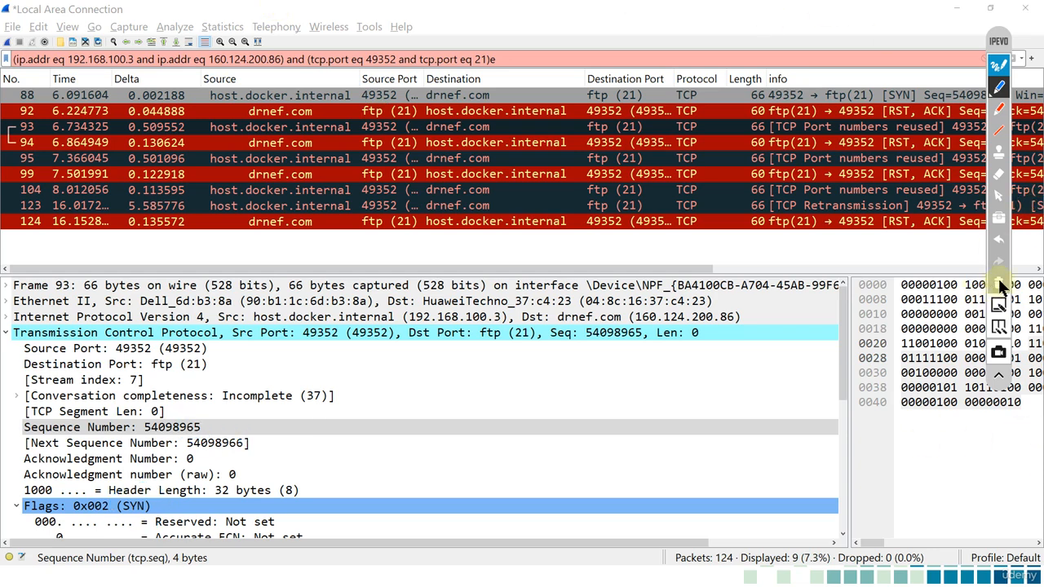
Open the capture options and examine the addresses assigned to the Local Area Connection interface
left_click(998, 195)
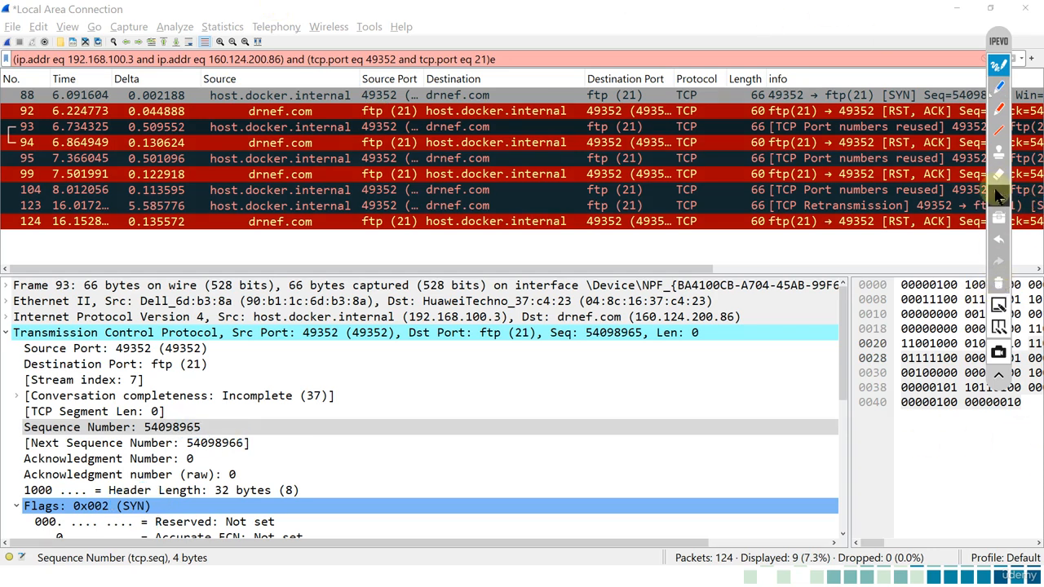
left_click(45, 38)
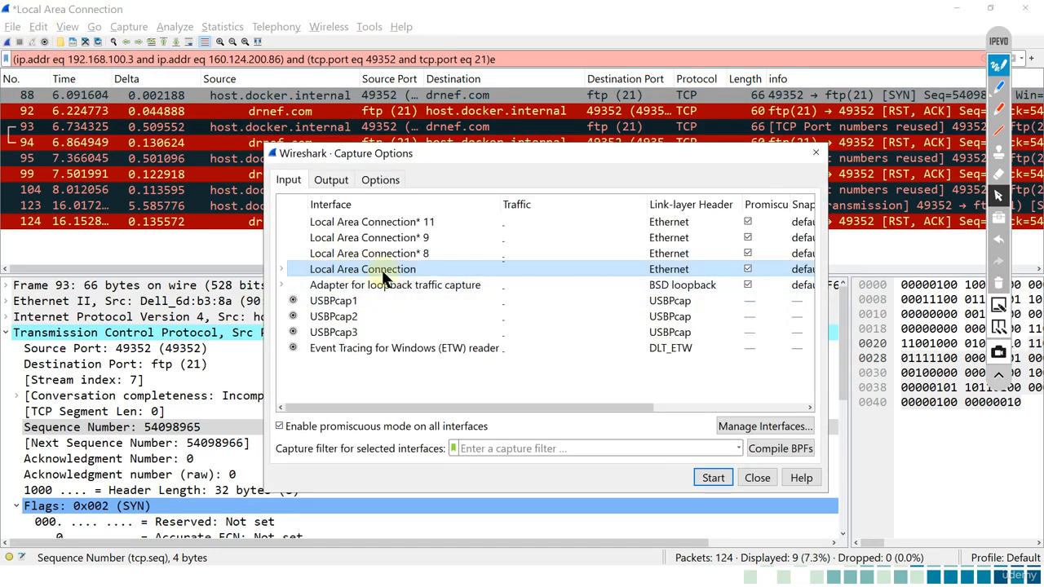
mouse_move(388, 277)
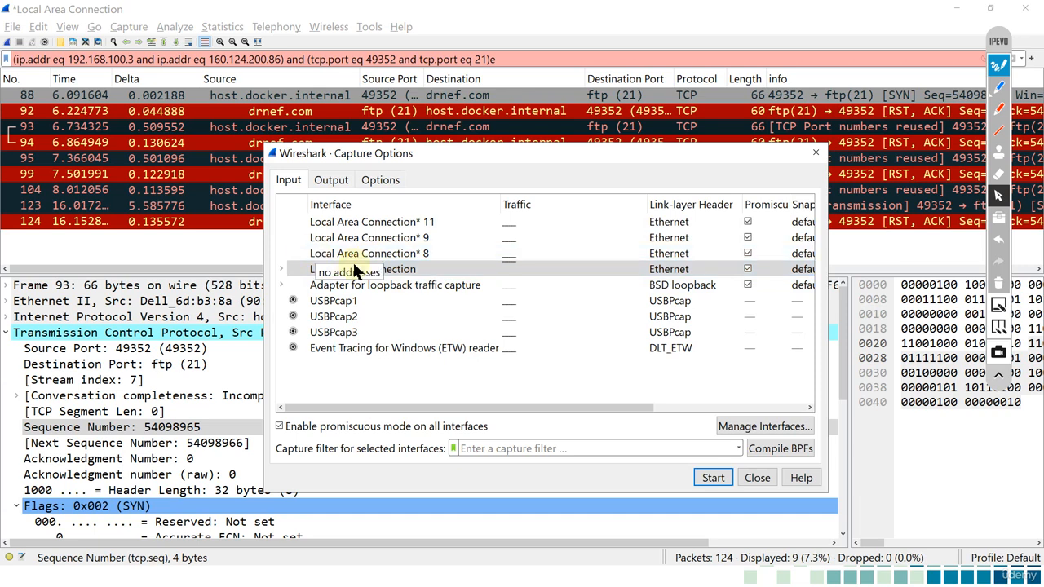
mouse_move(341, 279)
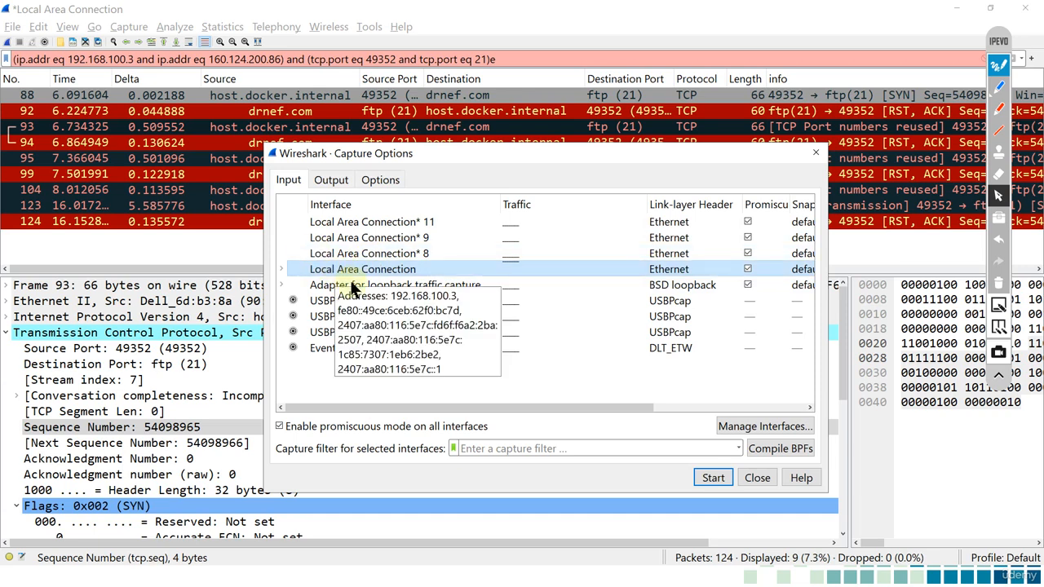
Switch to the Free FTP server page in Chrome and select the address ftp.gnu.org among the anonymous-access servers
key("alt+Tab")
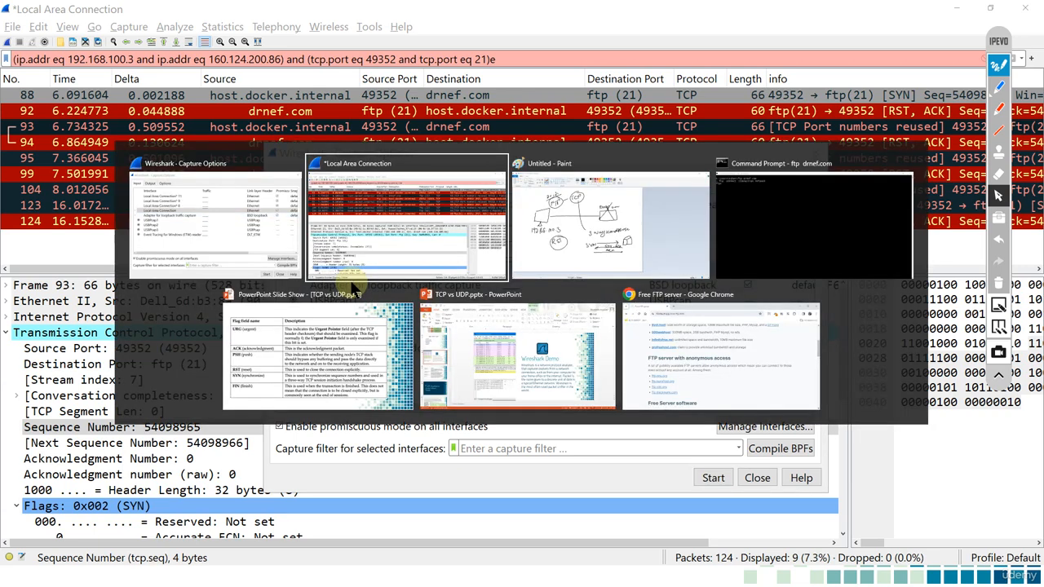
key("alt+Tab")
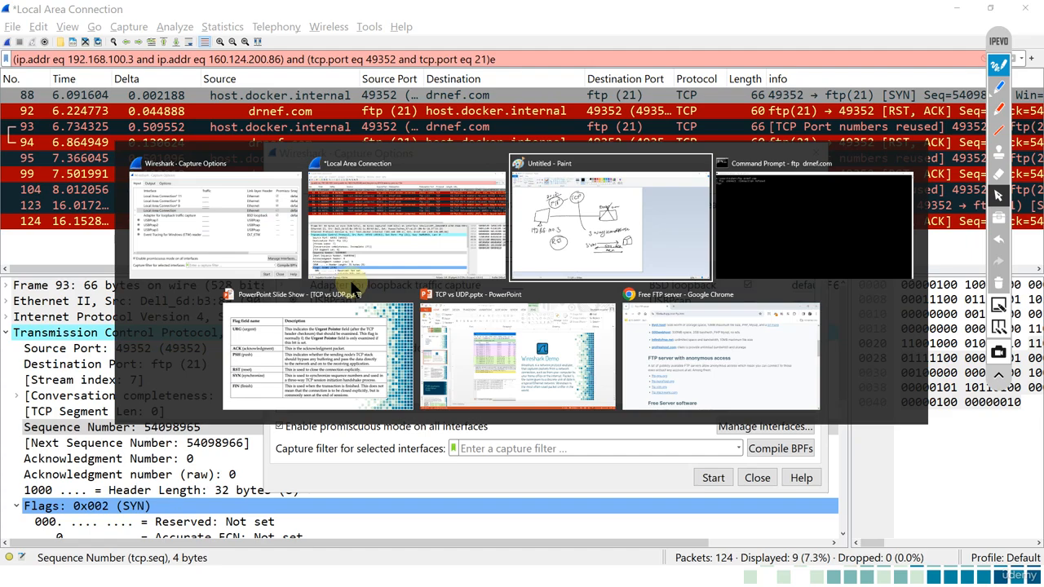
key("alt+Tab")
key("alt+Tab")
key("alt+Tab")
key("alt+Tab")
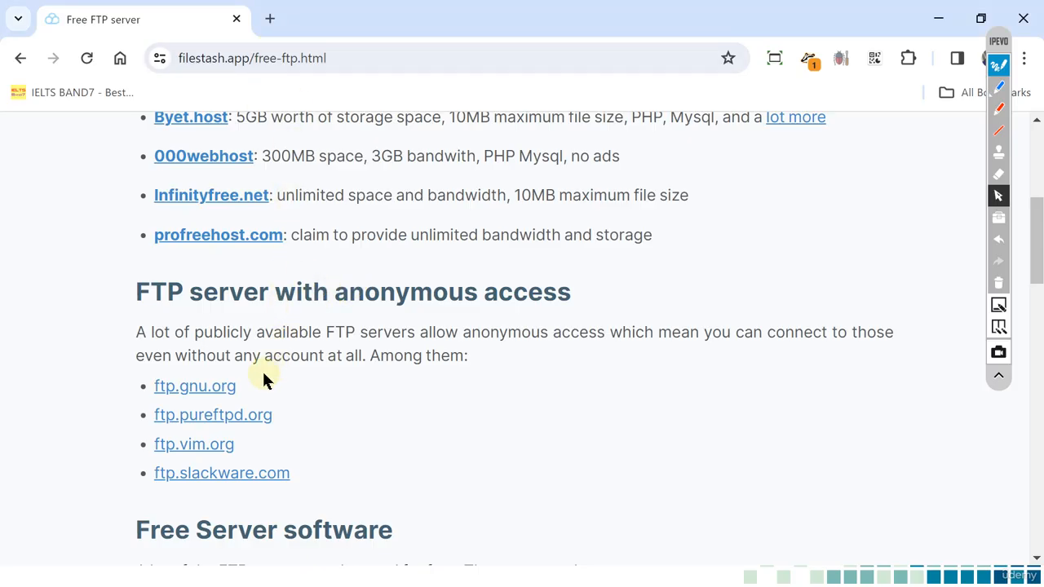
left_click_drag(236, 389, 158, 386)
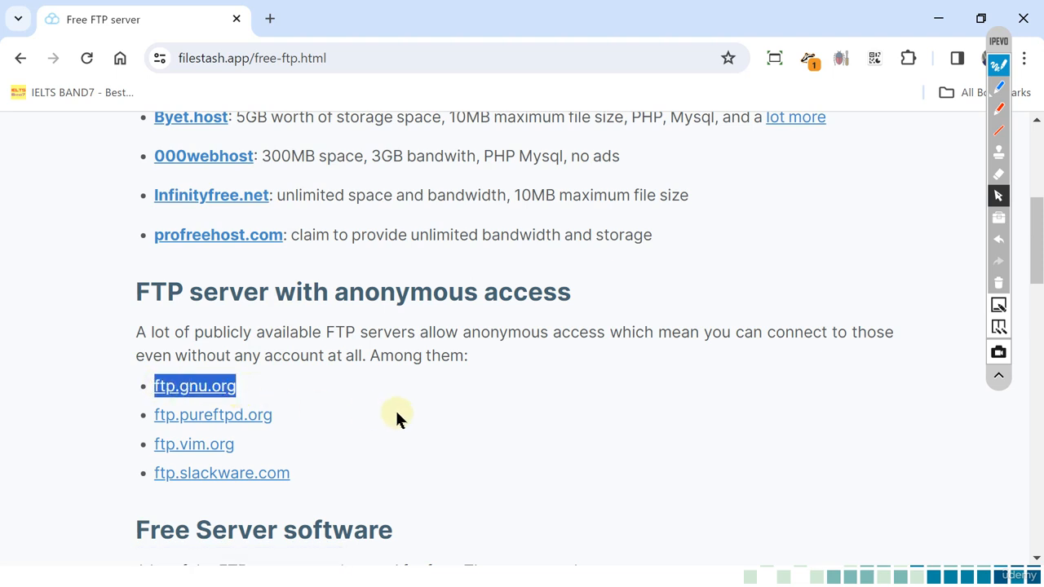
Switch to Command Prompt, leave the open FTP session with quit, and clear the screen with cls
key("alt+Tab")
key("alt+Tab")
key("alt+Tab")
key("alt+Tab")
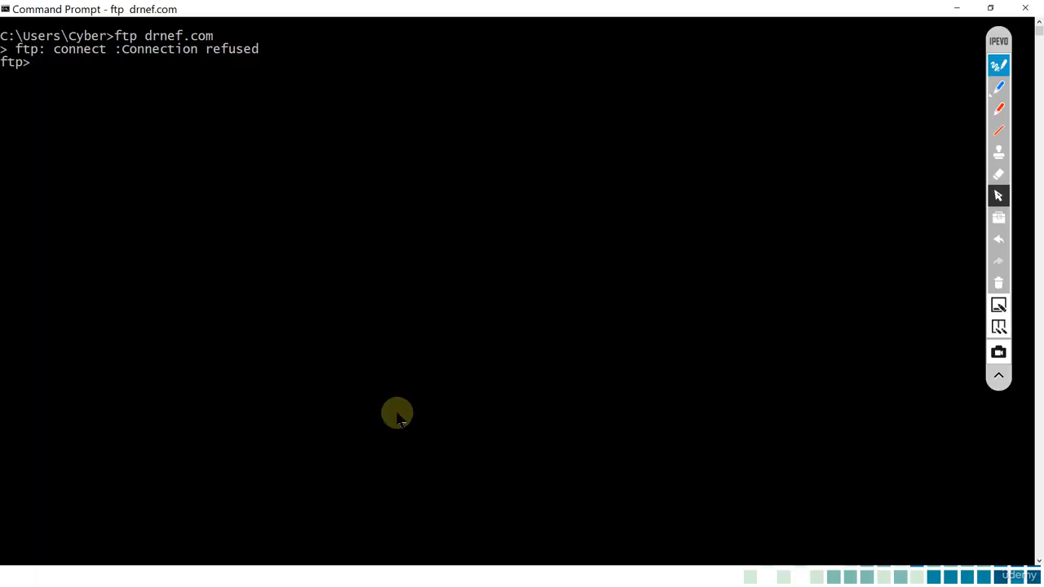
type("exit")
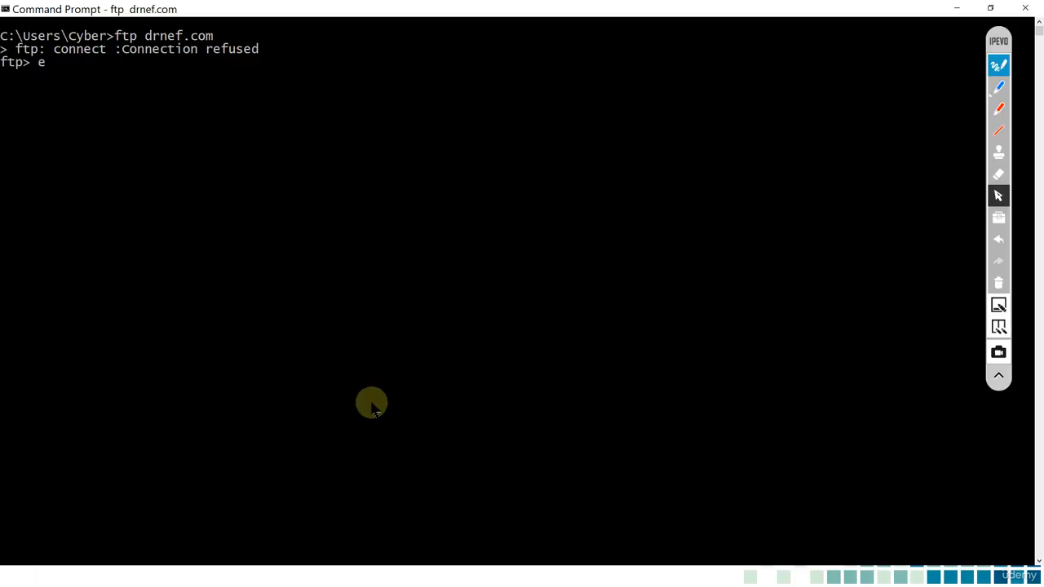
key("Return")
type("qu")
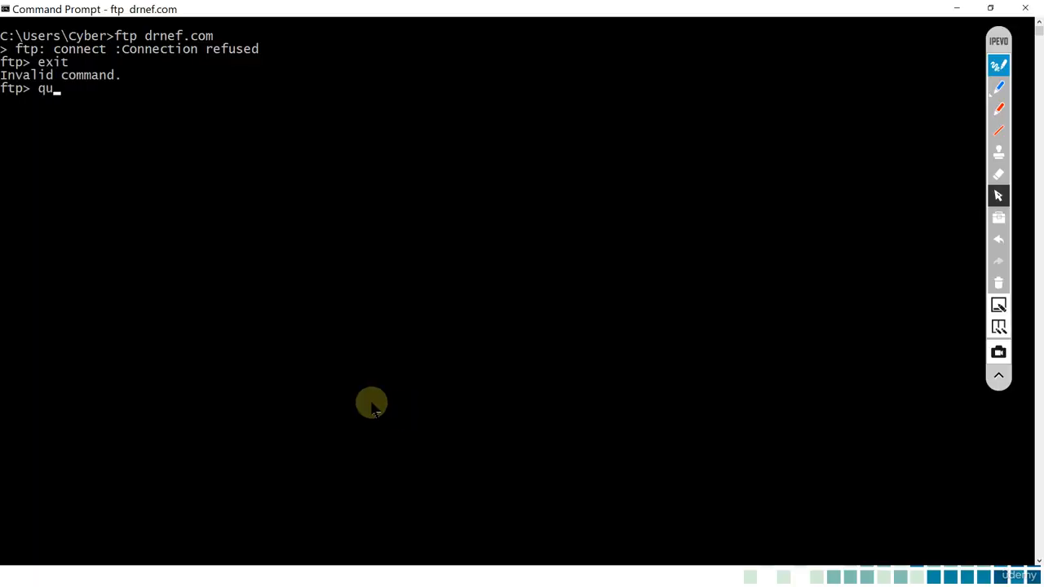
type("it")
key("Return")
type("cls")
key("Return")
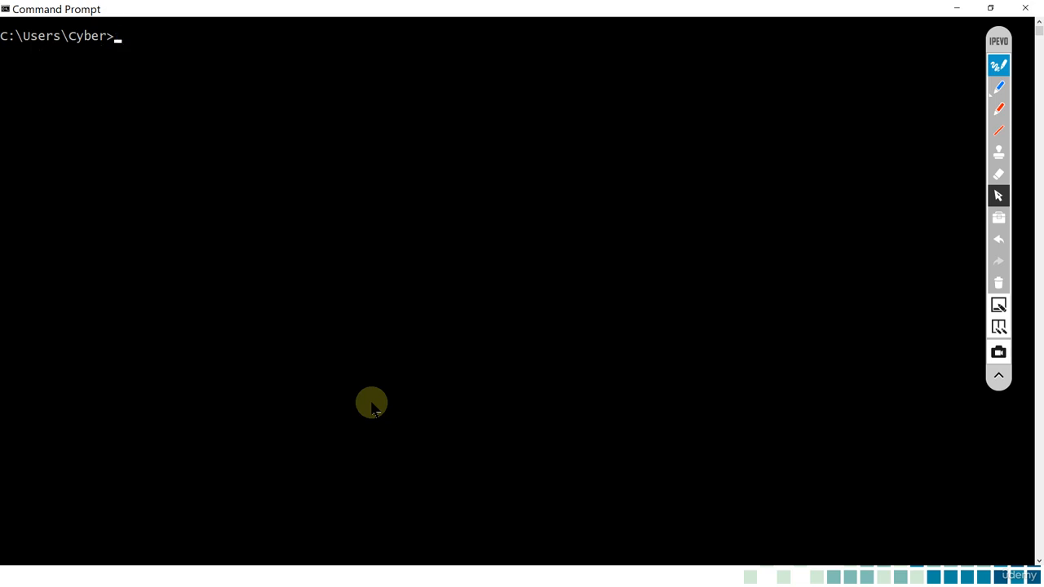
Write the command "ftp ftp.gnu.org" without running it, and copy the word "anonymous" from the Free FTP server page in Chrome
type("ftp ftp.gnu.org")
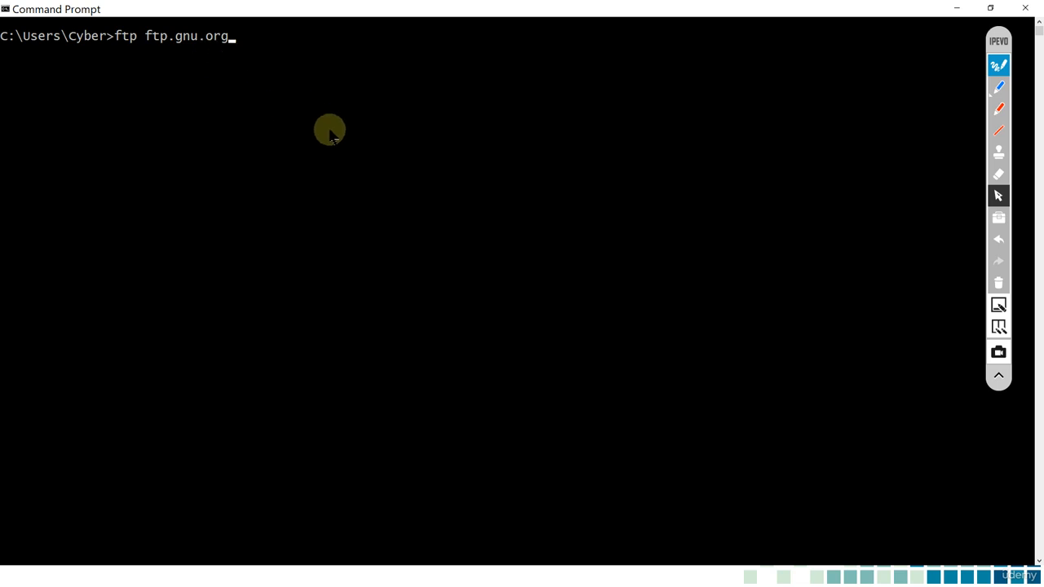
key("alt+Tab")
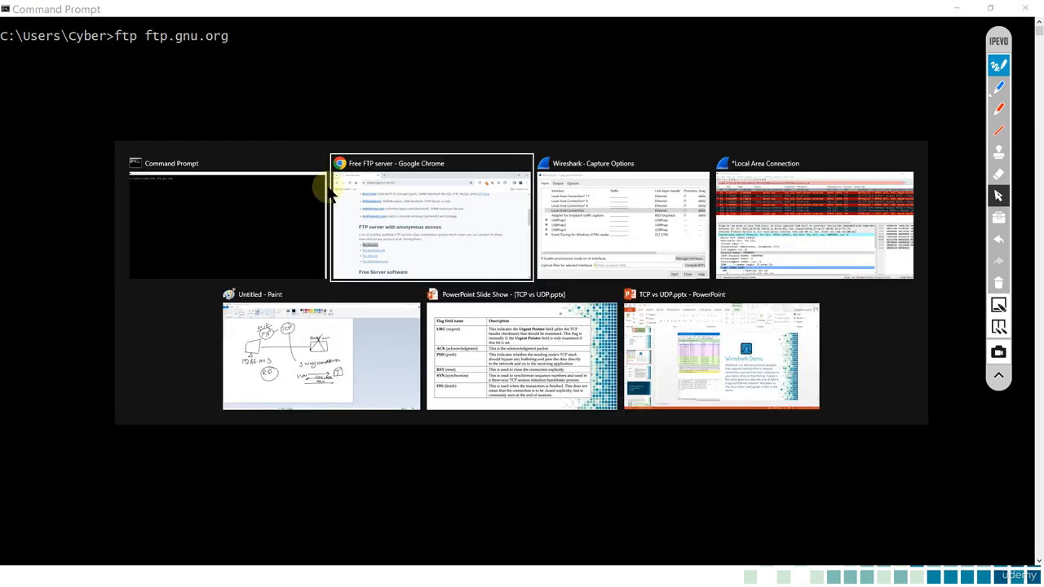
left_click(423, 229)
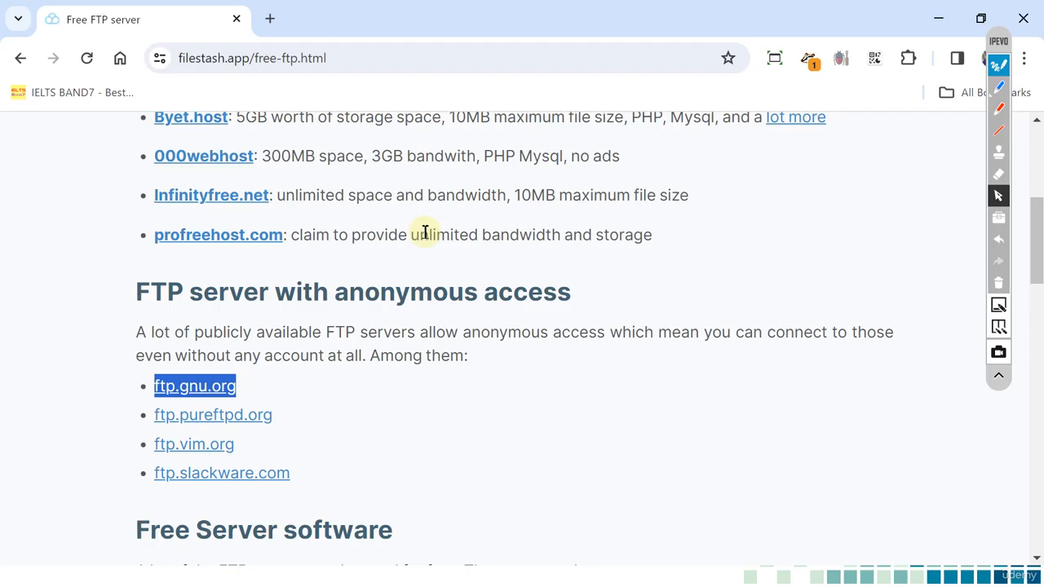
double_click(493, 333)
right_click(493, 333)
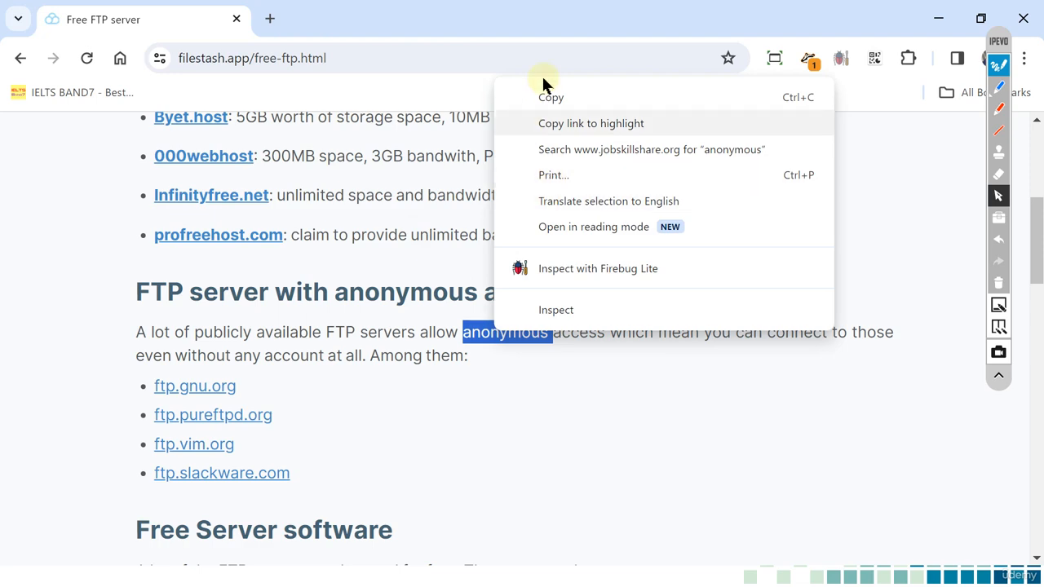
left_click(555, 97)
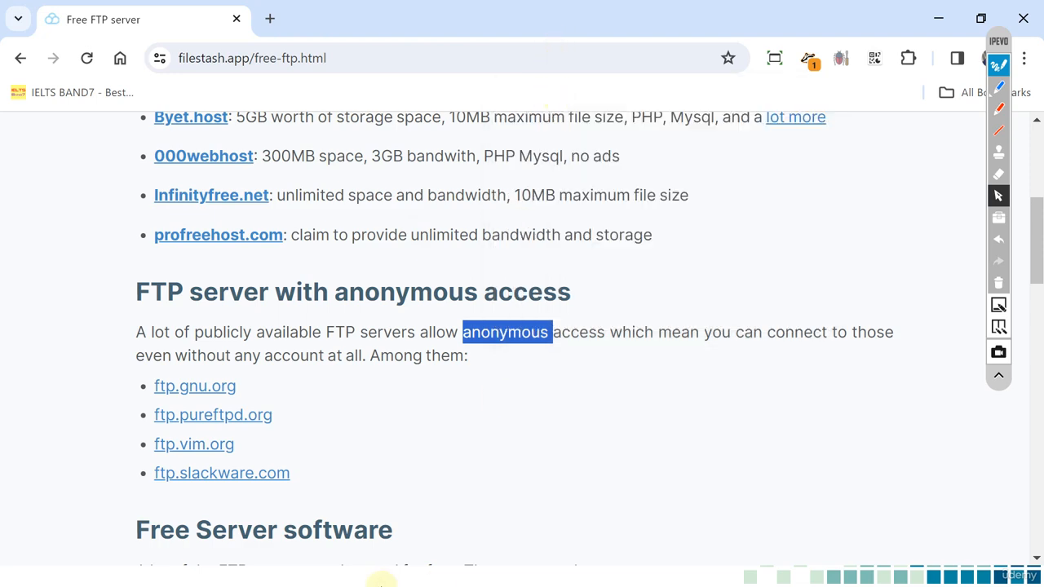
Switch to Wireshark, start a capture on Local Area Connection, and stop it
key("alt+Tab")
key("Tab")
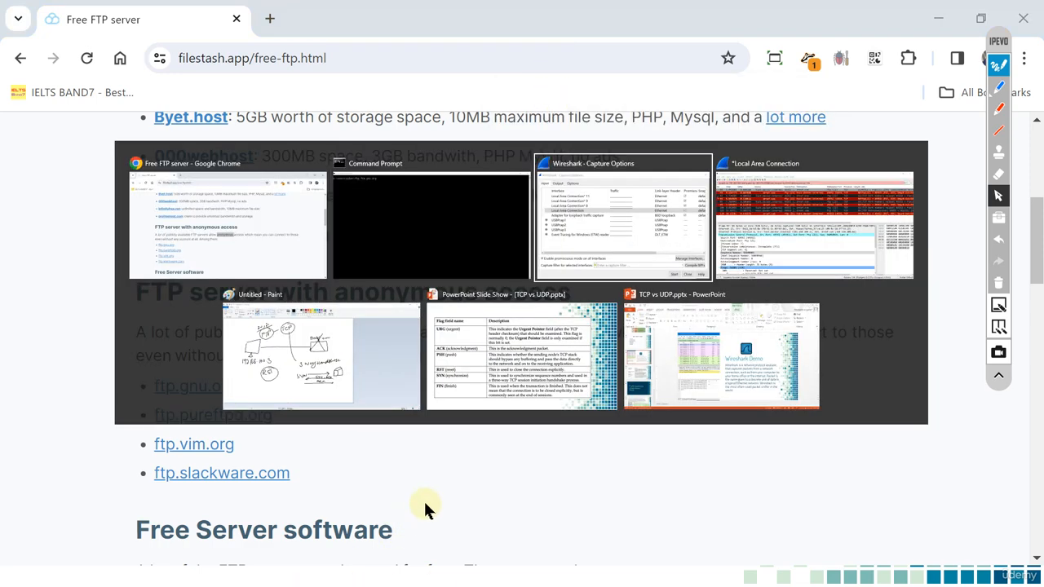
key("alt+Tab")
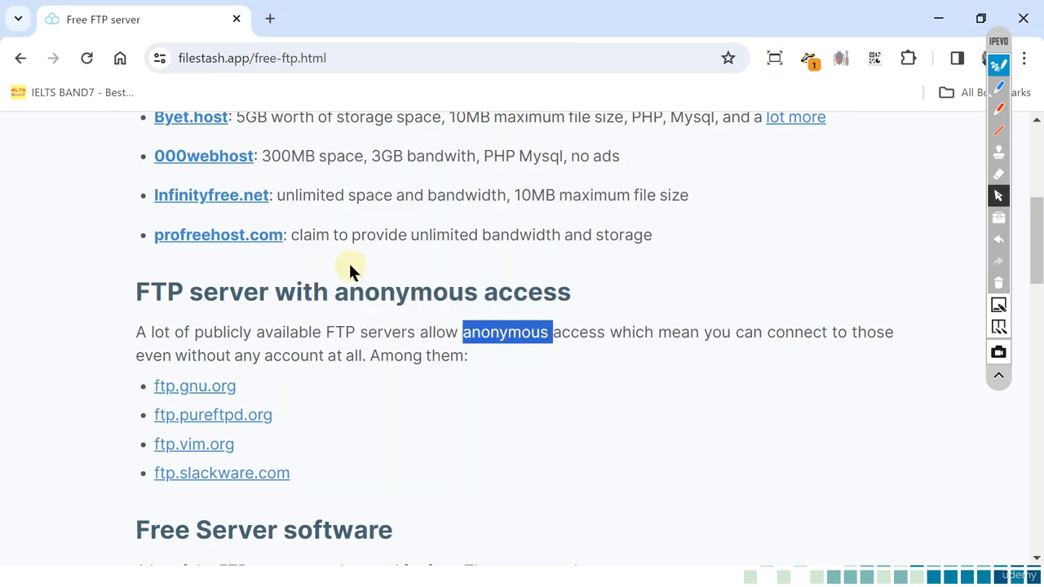
key("alt+Tab")
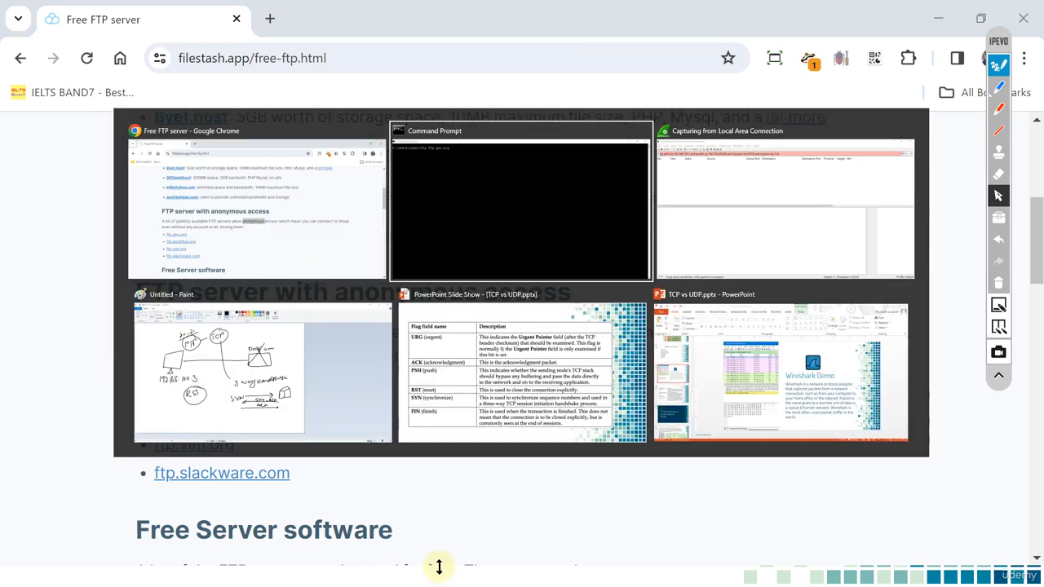
key("Tab")
key("Tab")
key("Tab")
key("Tab")
key("Tab")
key("Tab")
key("Tab")
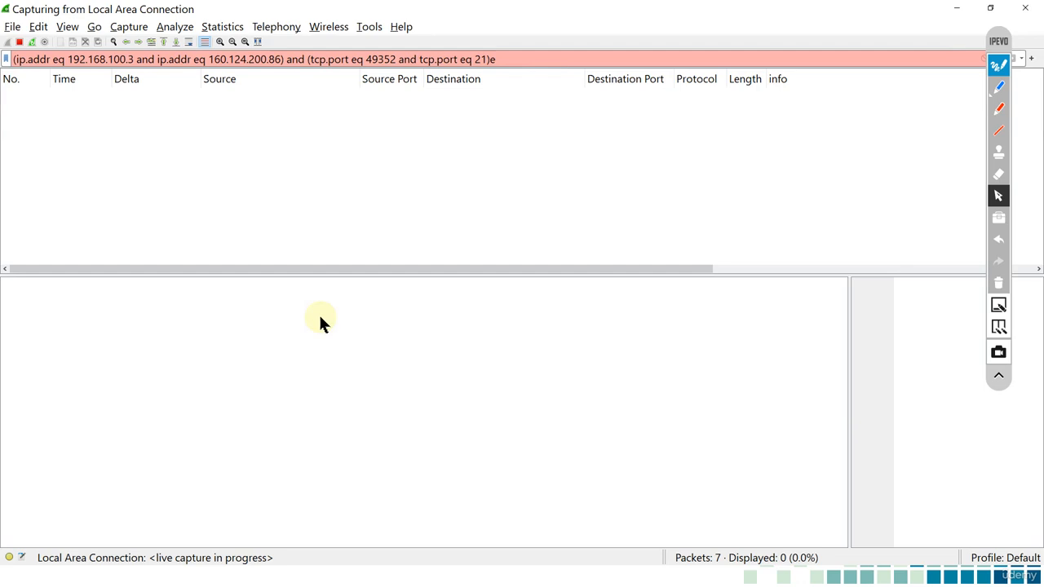
left_click(18, 42)
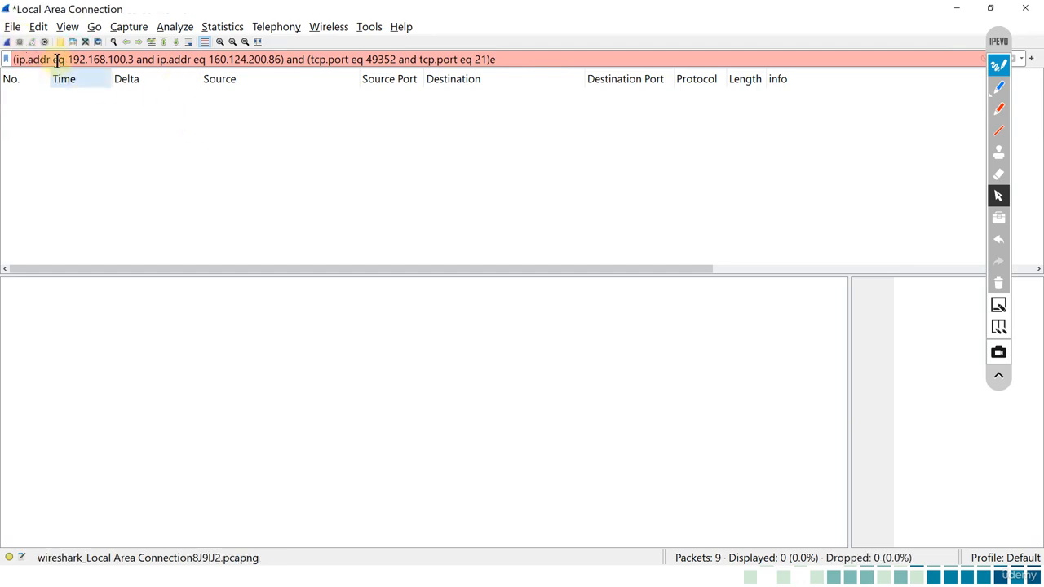
Delete the display filter text and start a new capture on Local Area Connection without saving the previous packets
triple_click(533, 60)
key("BackSpace")
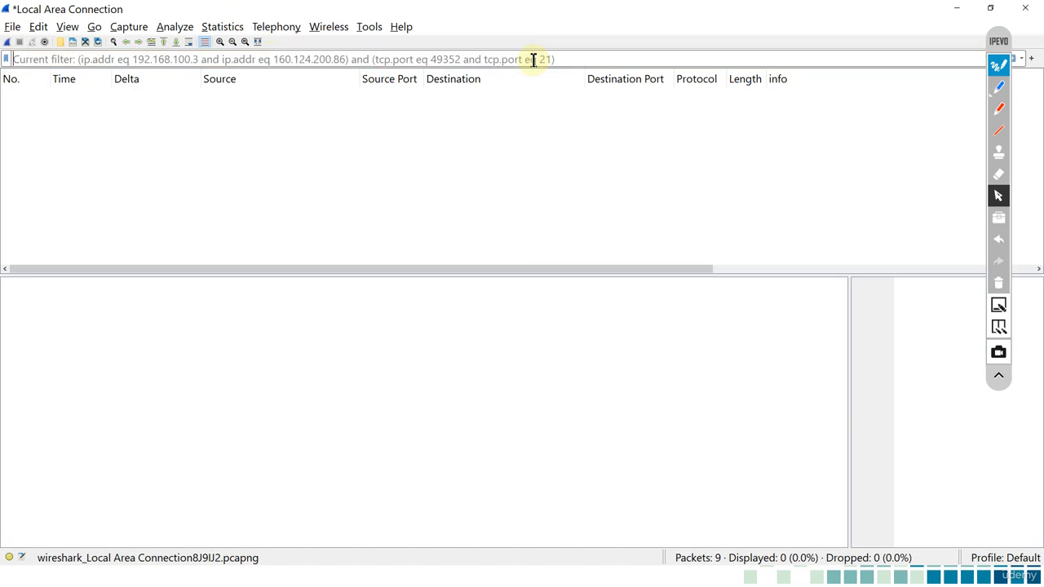
left_click(45, 42)
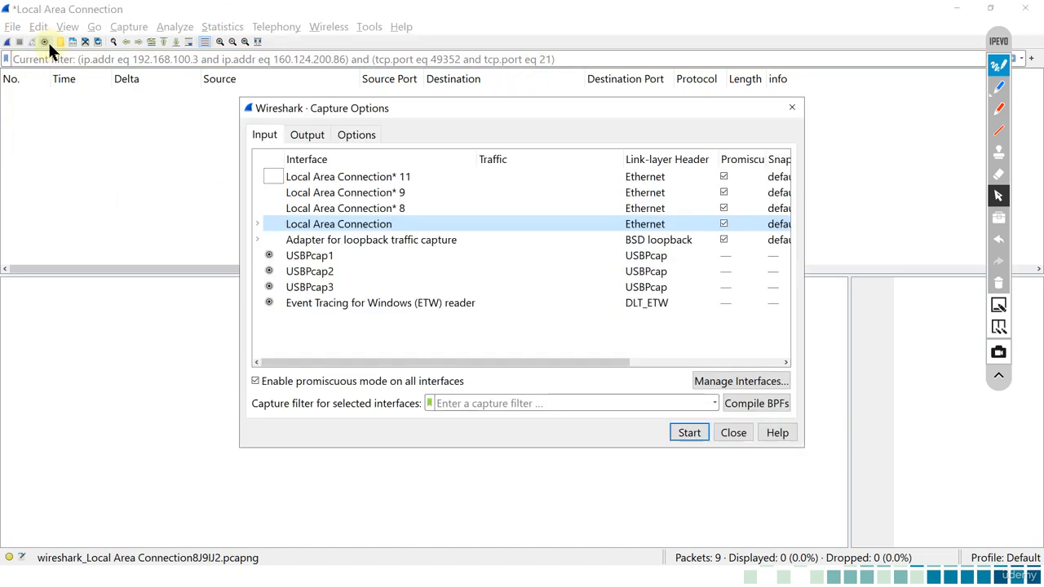
left_click(692, 430)
left_click(513, 322)
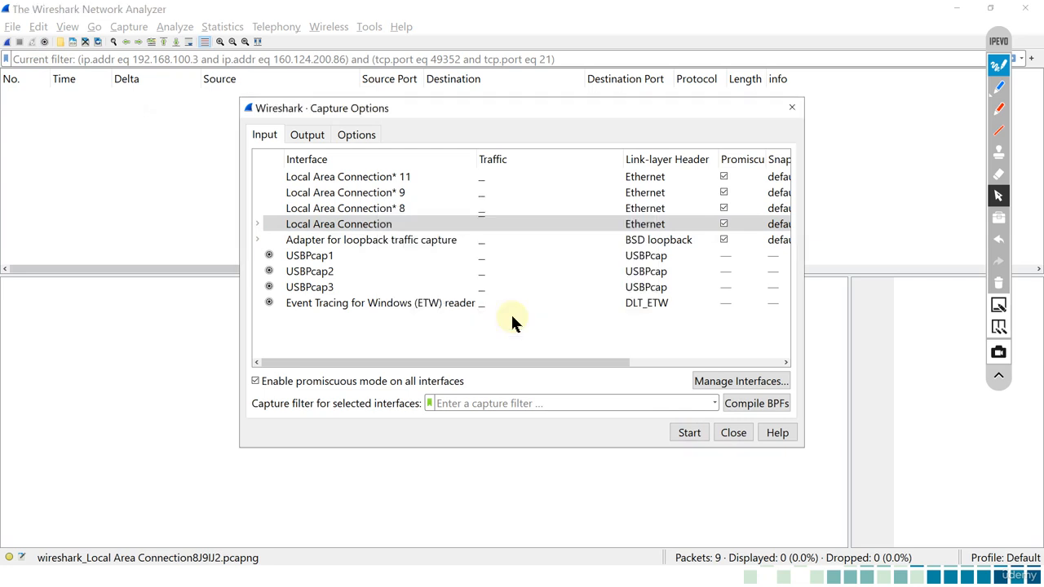
In Command Prompt, run the prepared FTP connection to ftp.gnu.org as user anonymous and end the session with quit
key("alt+Tab")
key("alt+Tab")
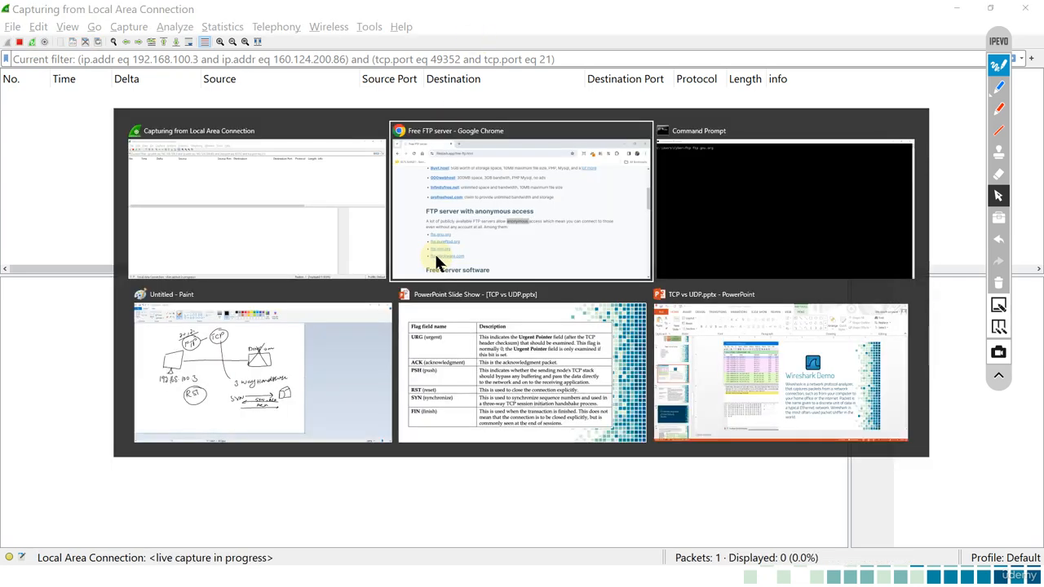
key("Return")
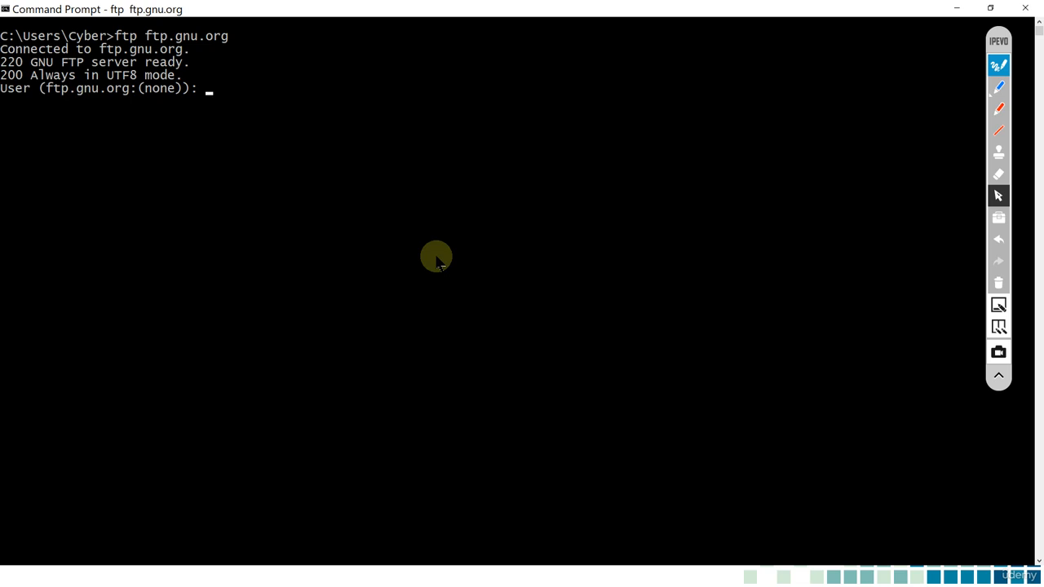
type("anonymous")
key("Return")
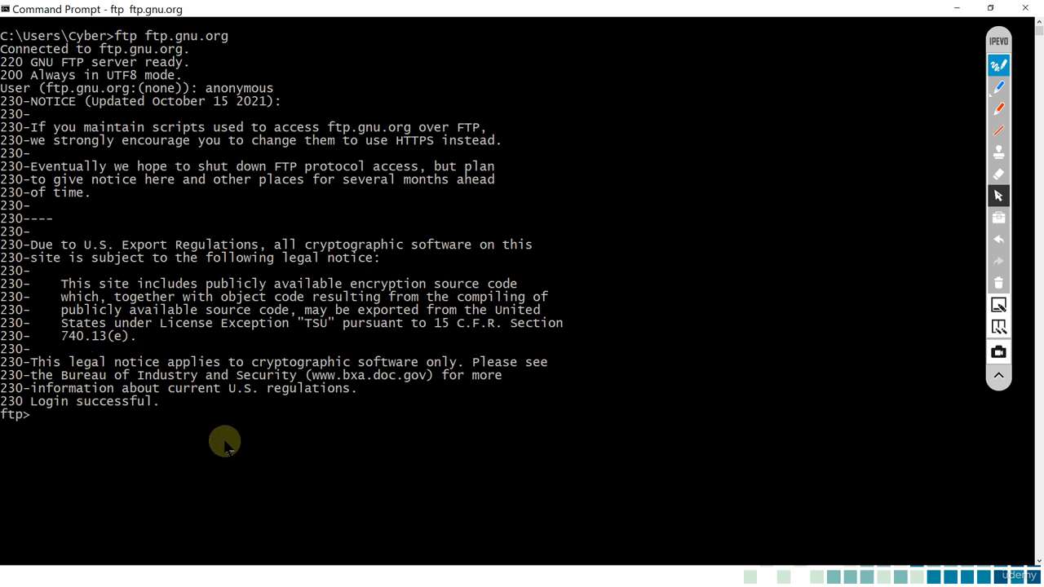
type("quit")
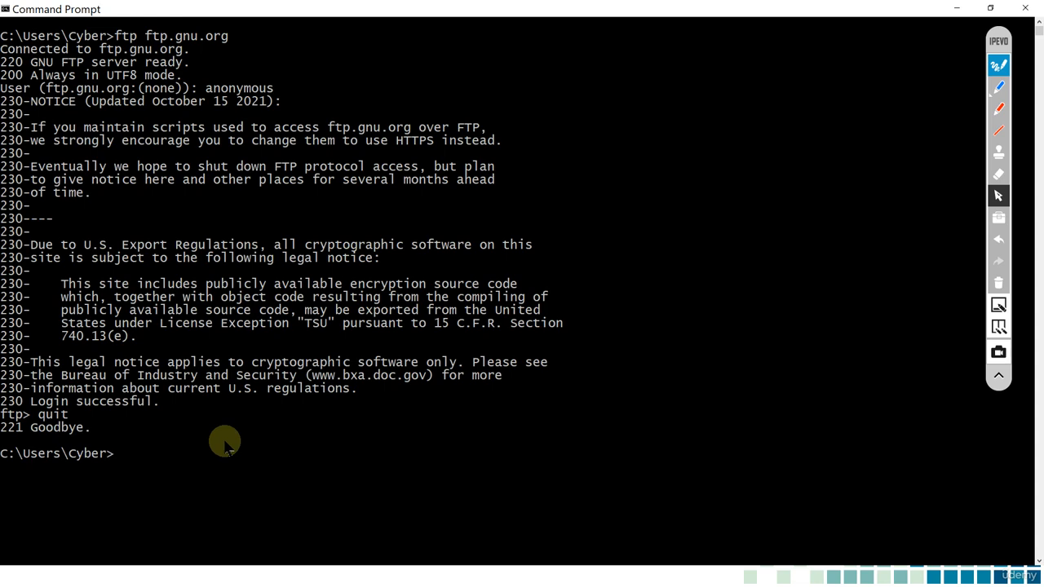
In Wireshark, restart the capture on Local Area Connection without saving the captured packets, and remove the active display filter
key("alt+Tab")
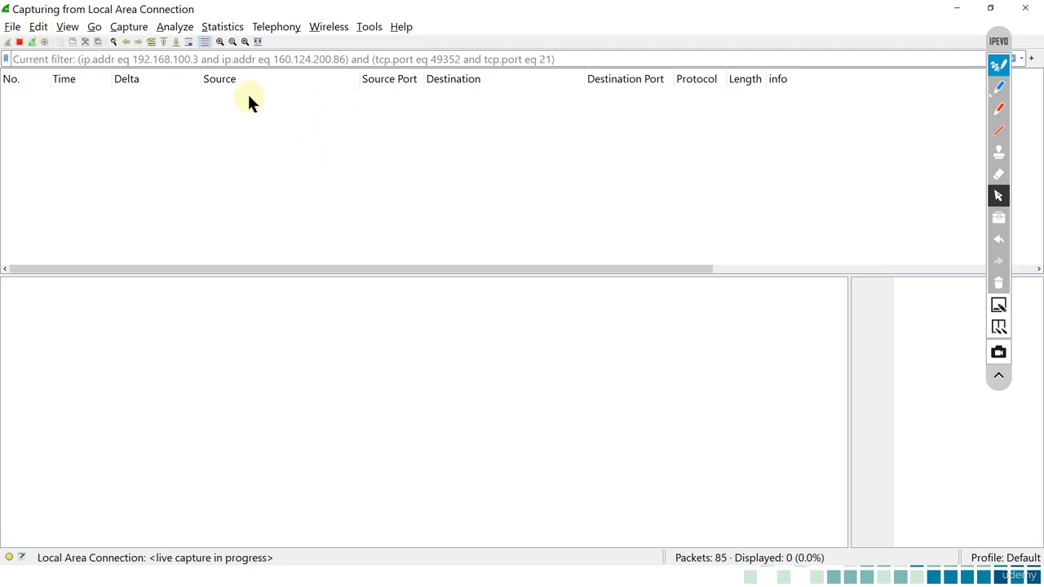
left_click(15, 41)
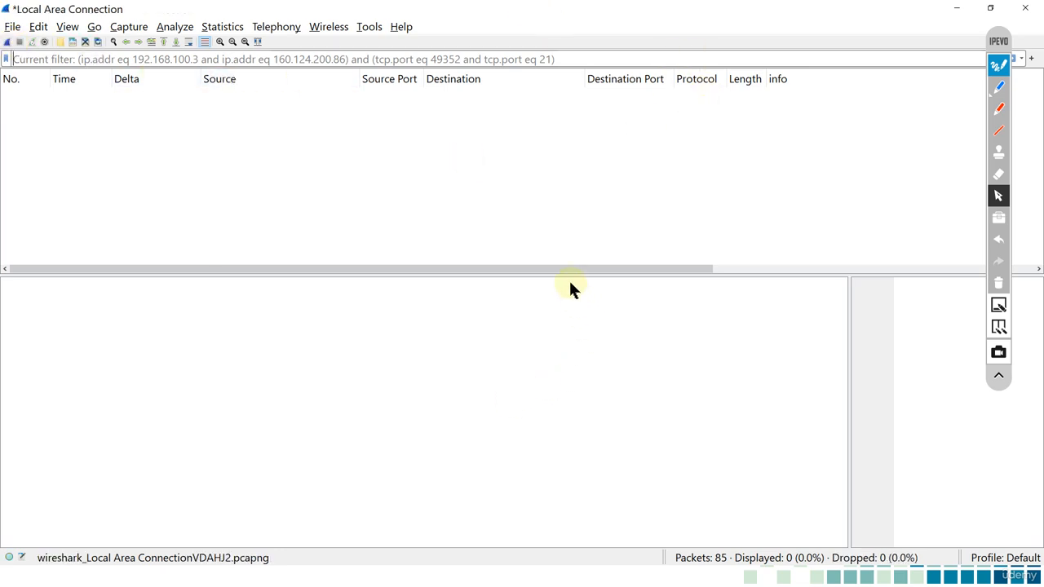
left_click(44, 42)
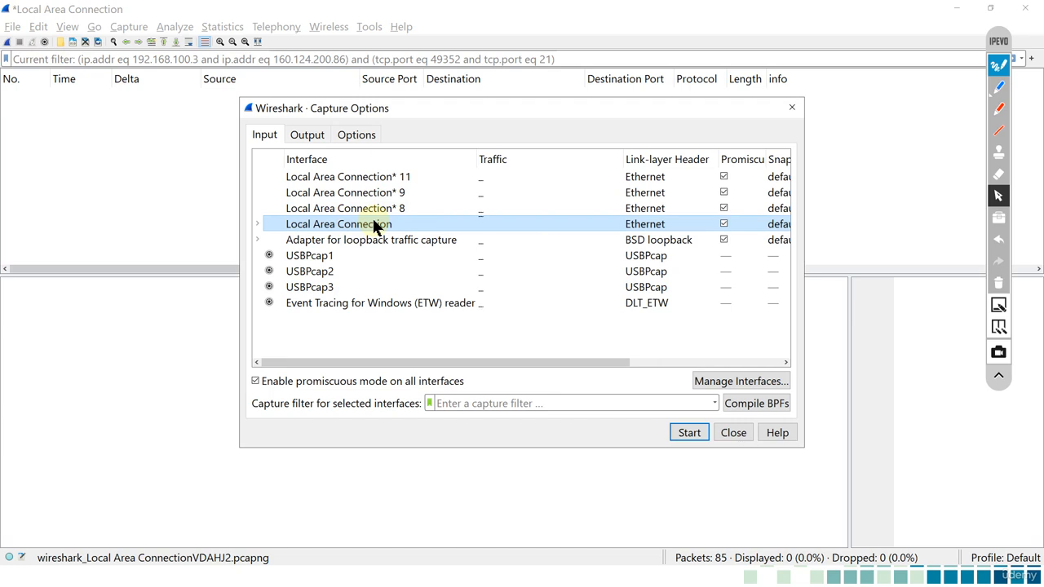
left_click(691, 433)
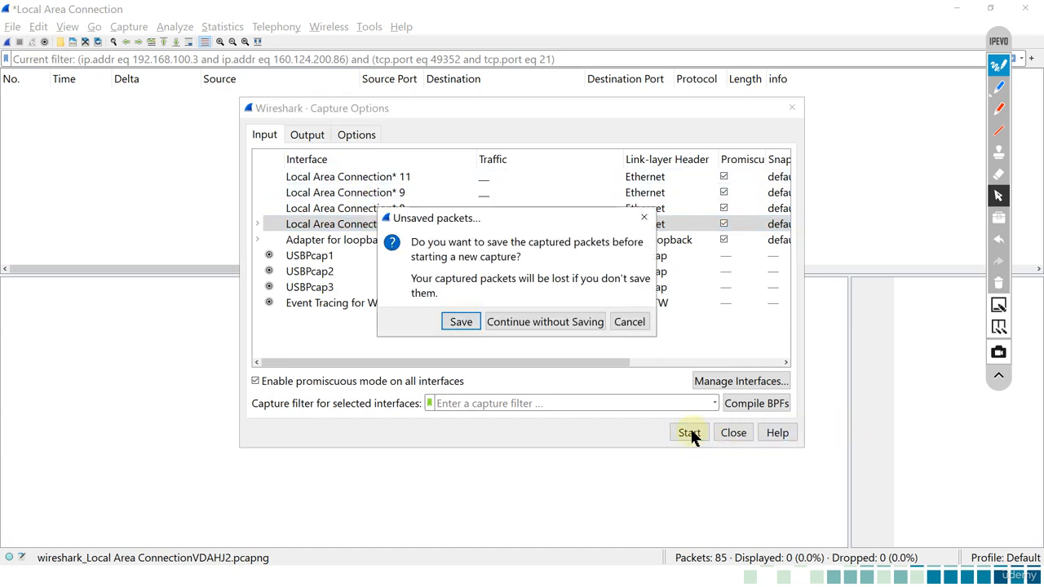
left_click(531, 325)
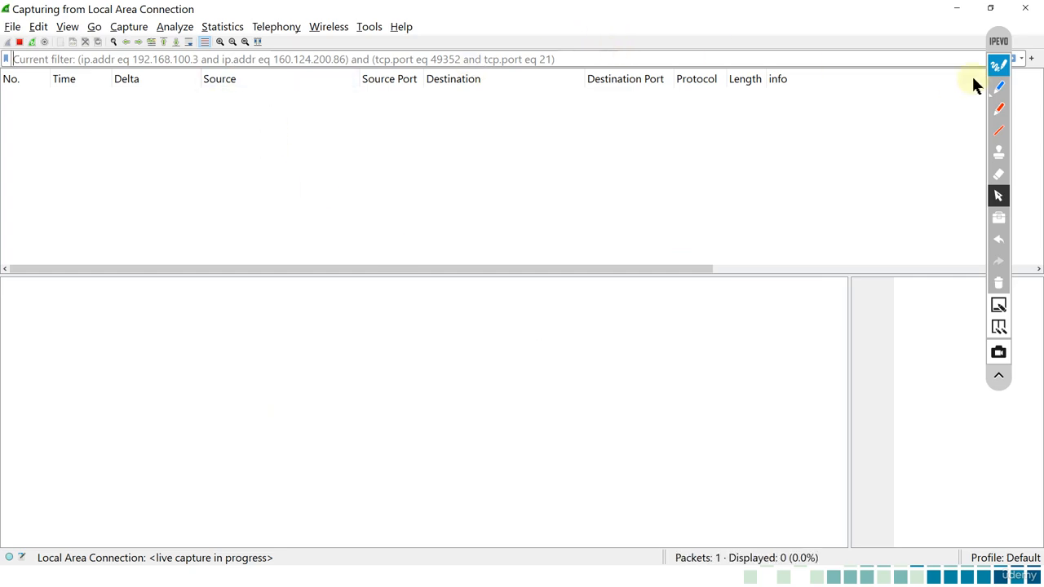
left_click(1013, 59)
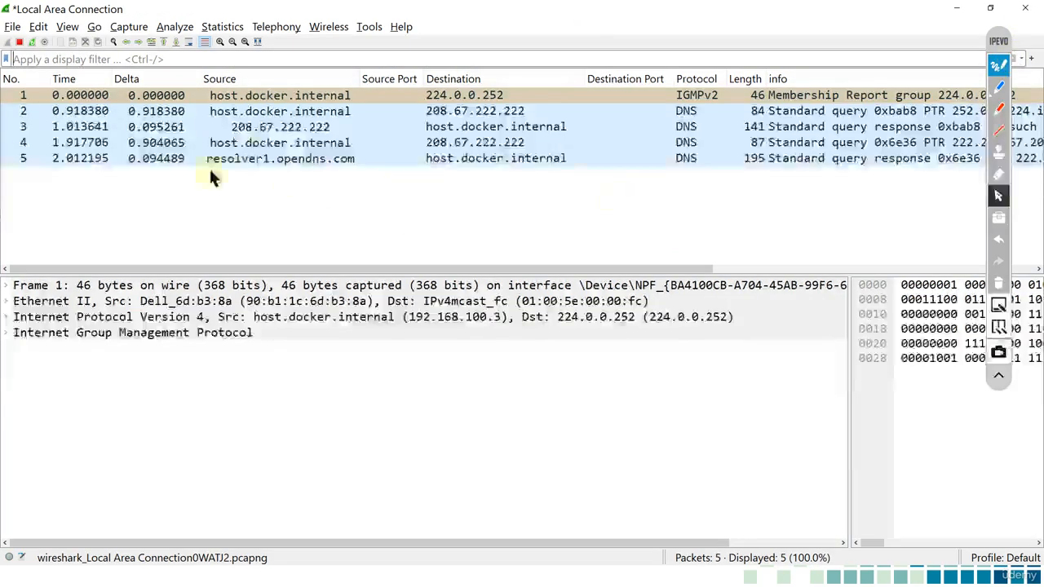
Return to Command Prompt, reconnect with "ftp ftp.gnu.org", and log in as anonymous
key("alt+Tab")
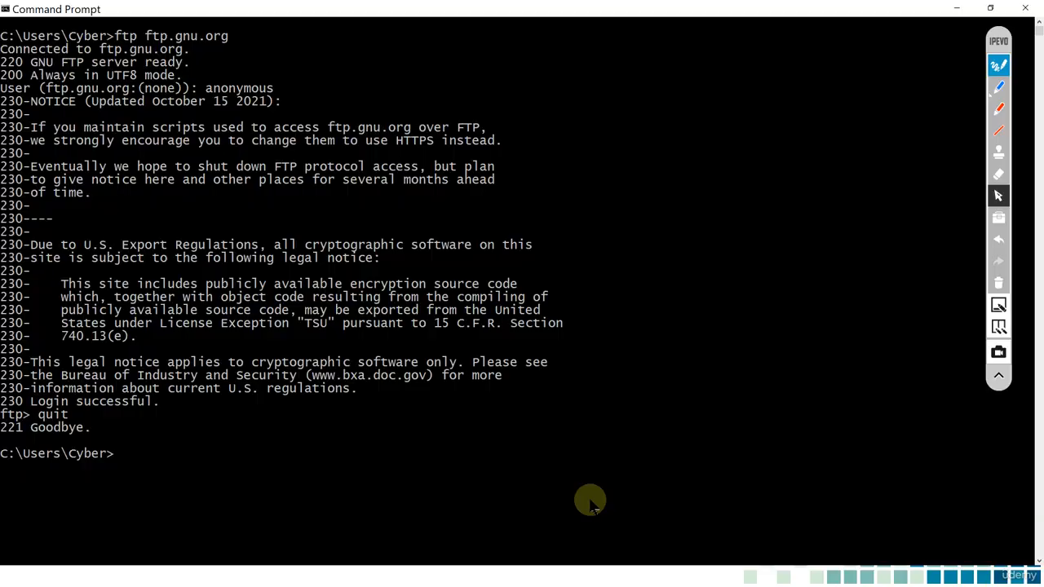
key("Up")
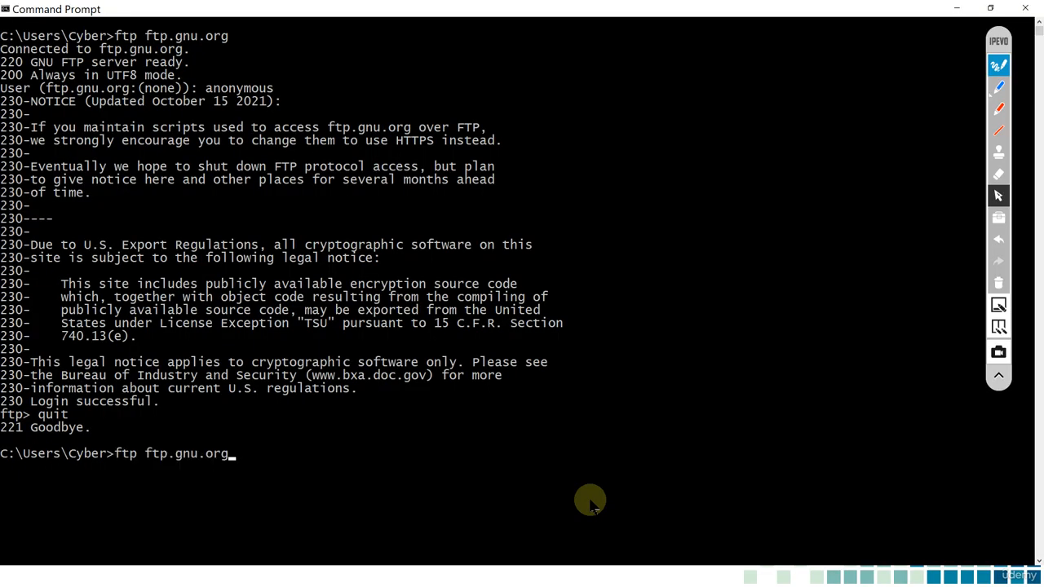
key("Return")
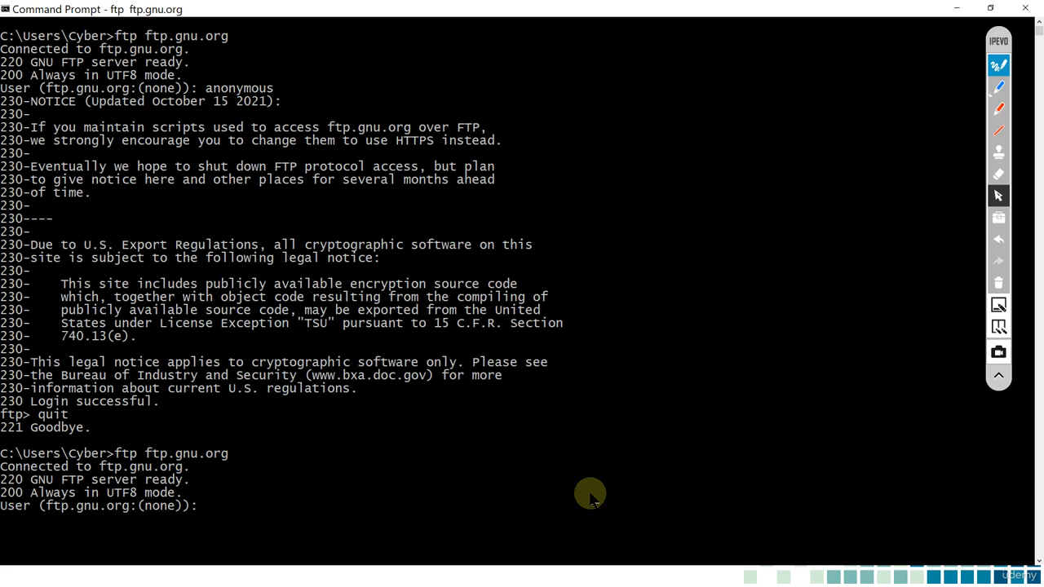
type("anonymous")
key("Return")
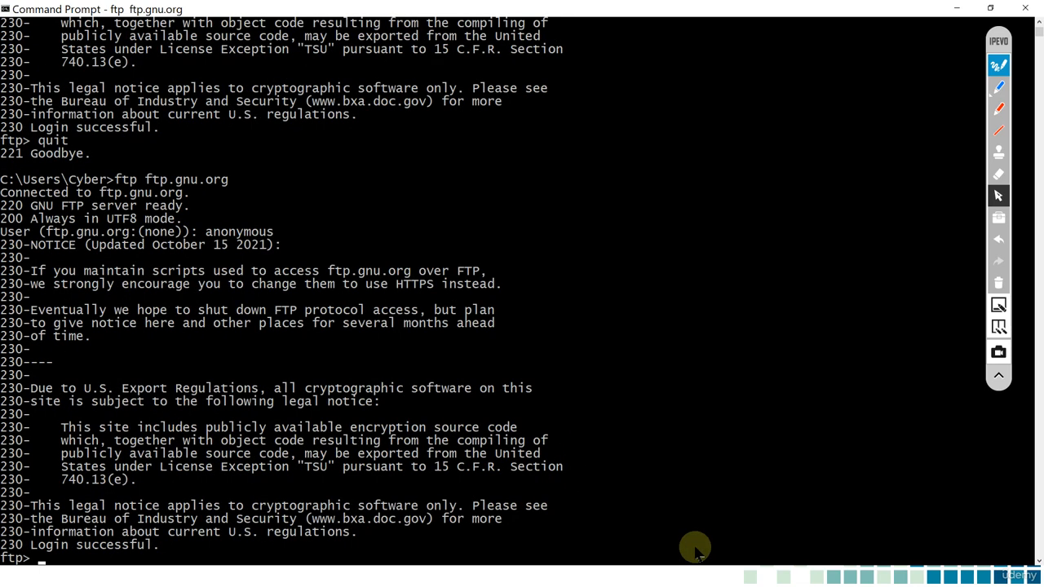
End the FTP session with quit, and in Wireshark filter the captured packets by ftp
type("quit")
key("Return")
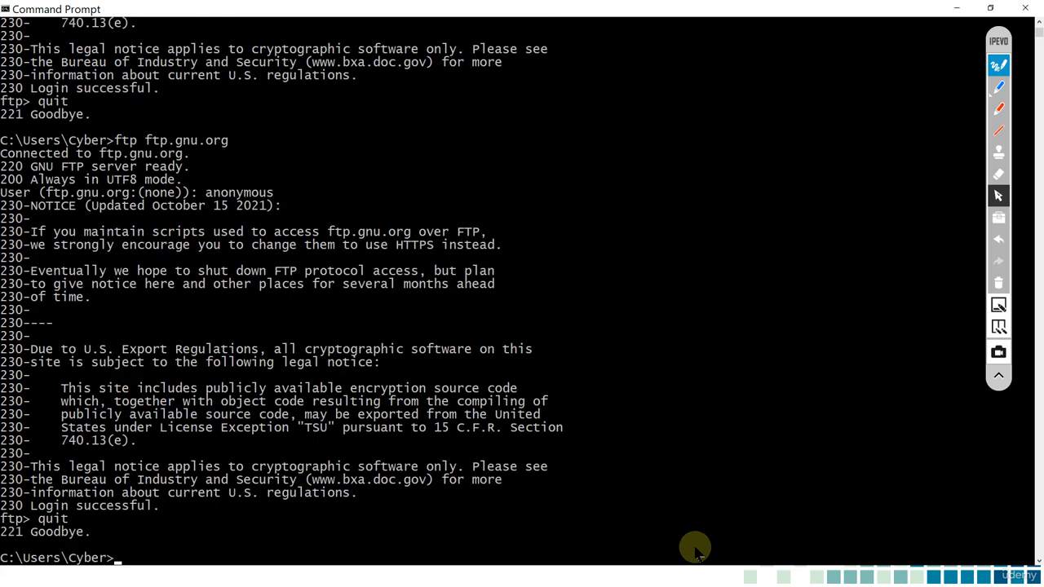
key("alt+Tab")
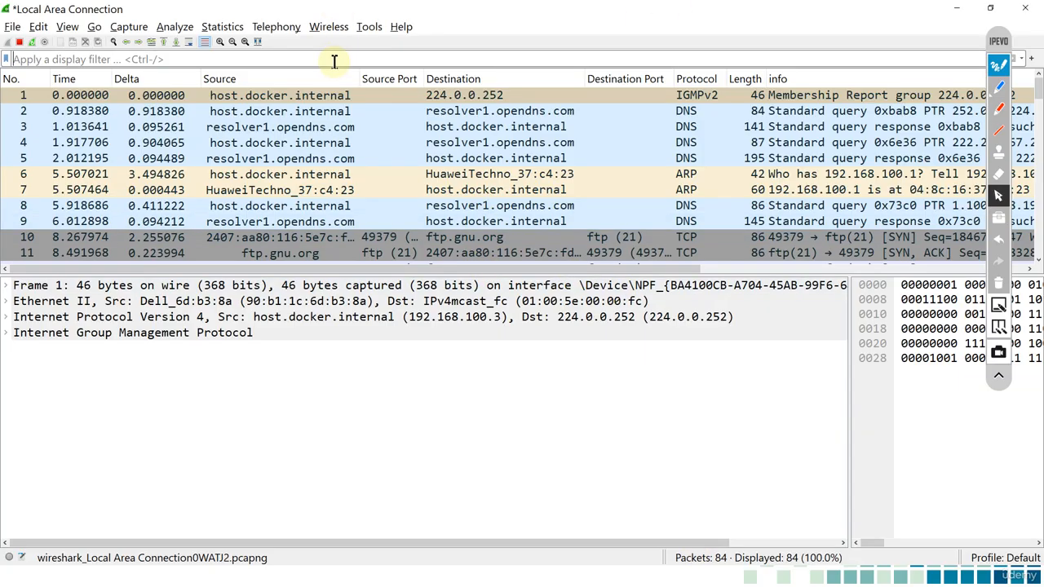
type("ftp")
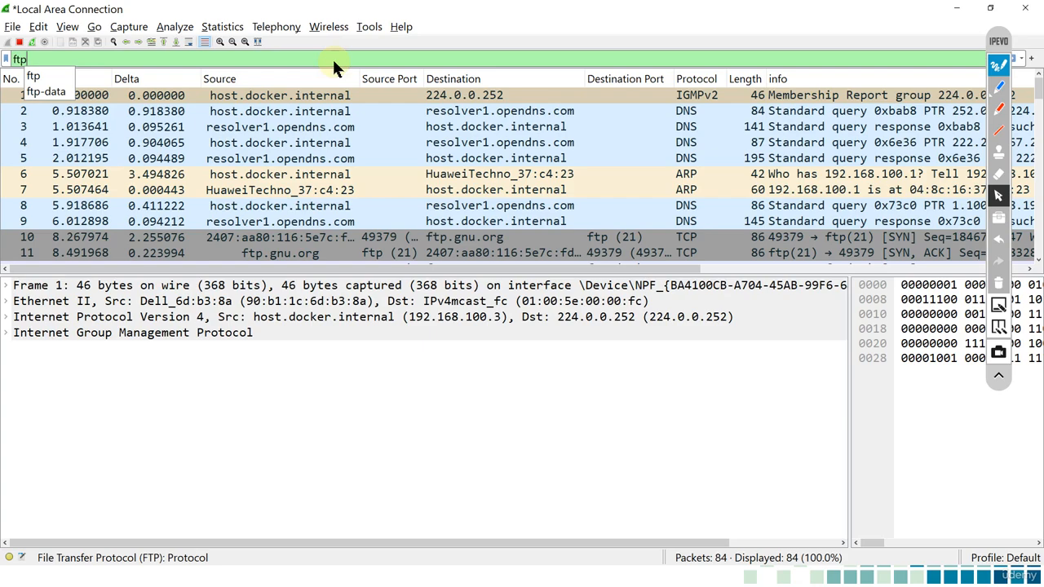
key("Return")
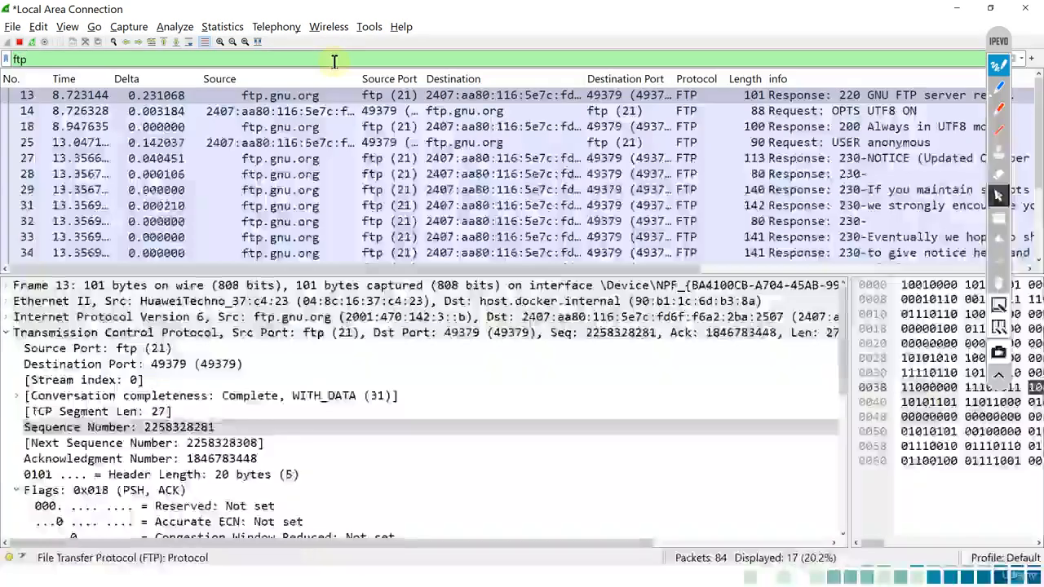
Stop the running capture and replace the display filter with tcp
key("BackSpace")
key("BackSpace")
key("BackSpace")
type("tcp")
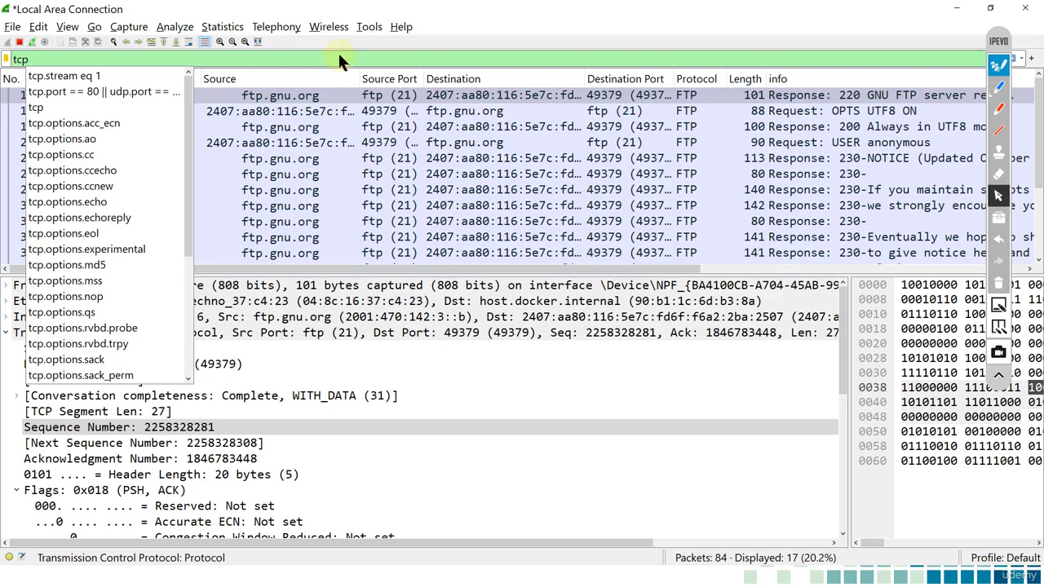
left_click(344, 7)
left_click(19, 42)
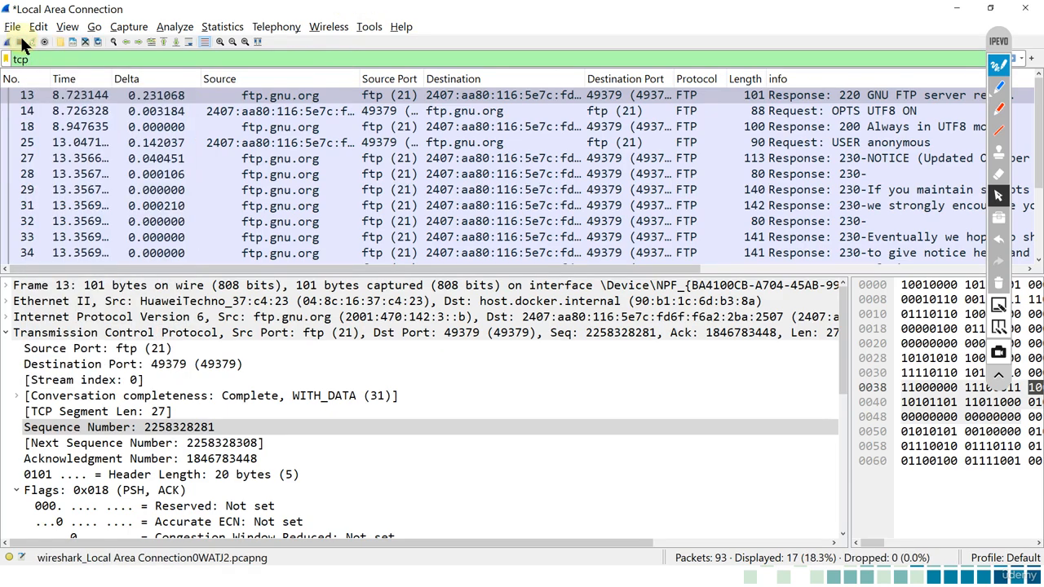
left_click(47, 59)
key("BackSpace")
key("BackSpace")
type("cp")
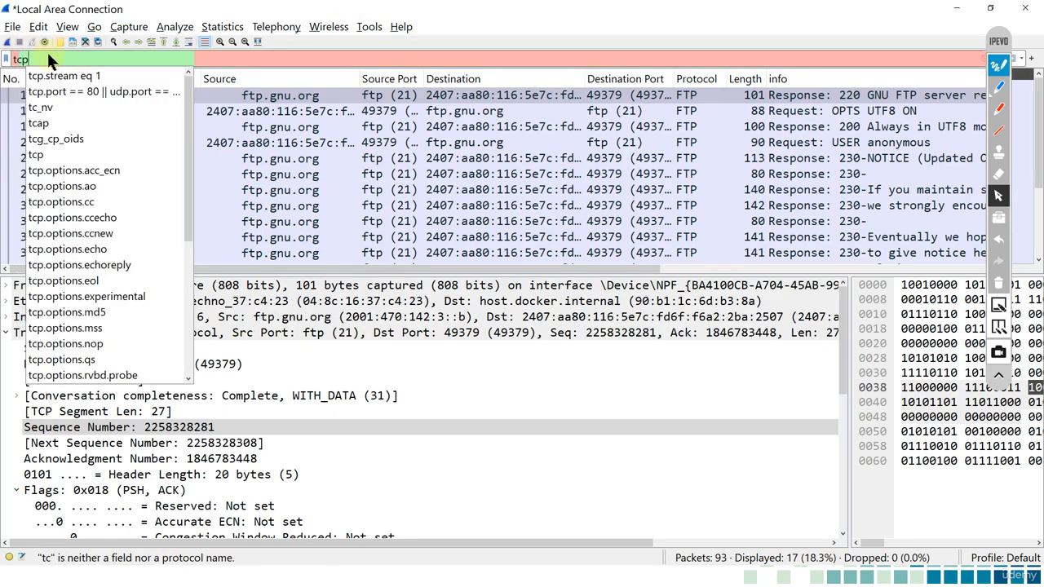
key("Return")
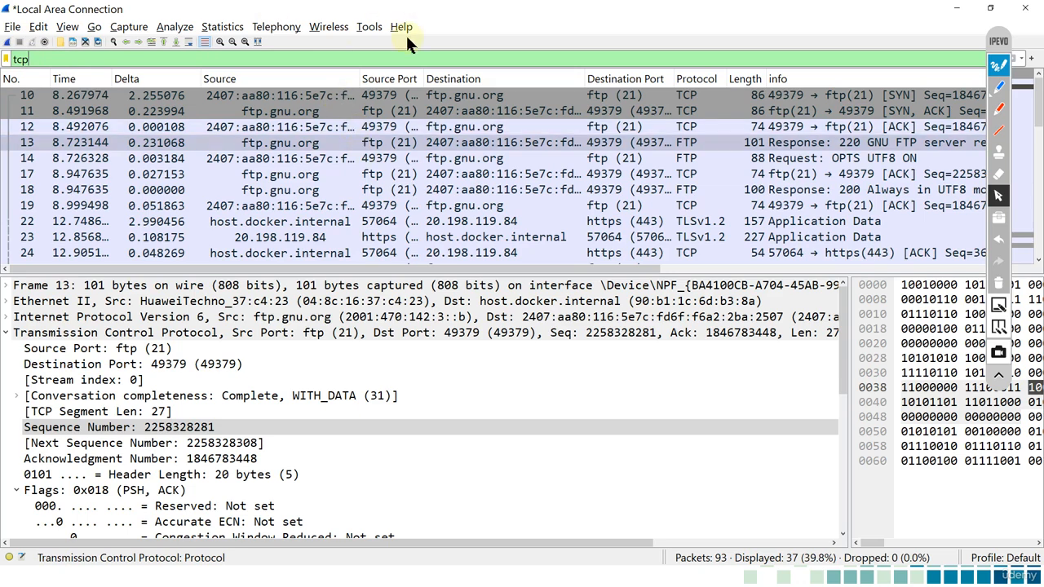
left_click(432, 143)
left_click(149, 41)
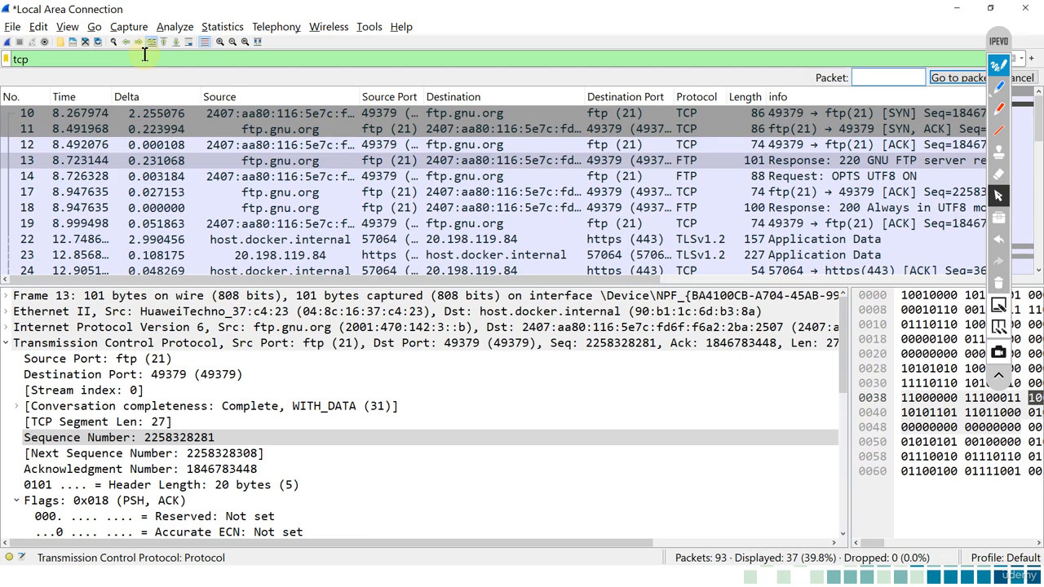
double_click(145, 53)
key("BackSpace")
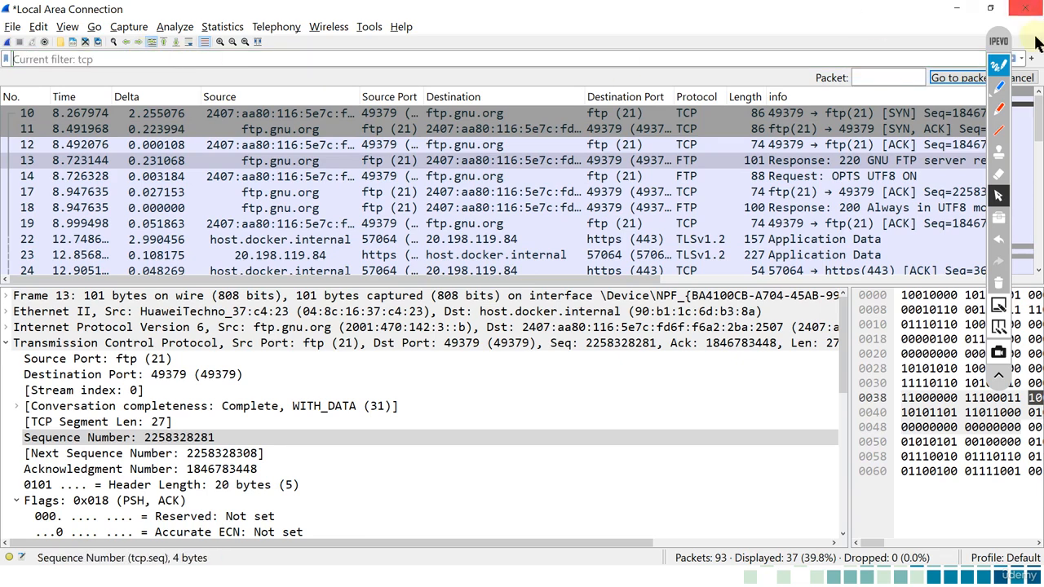
left_click(1026, 77)
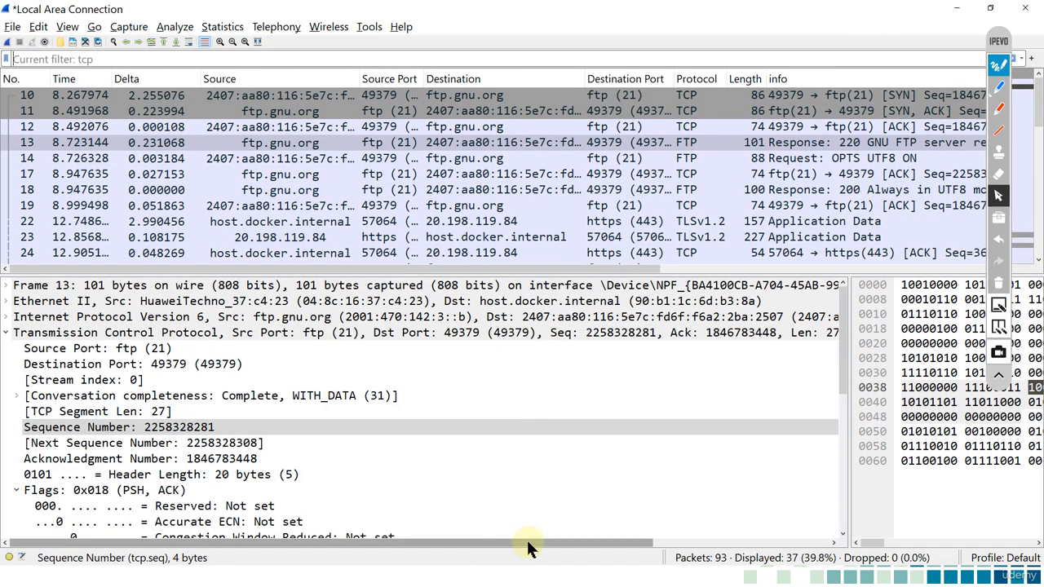
Switch to Chrome, copy the server address ftp.gnu.org from the Free FTP server page, and return to Wireshark
key("alt+Tab")
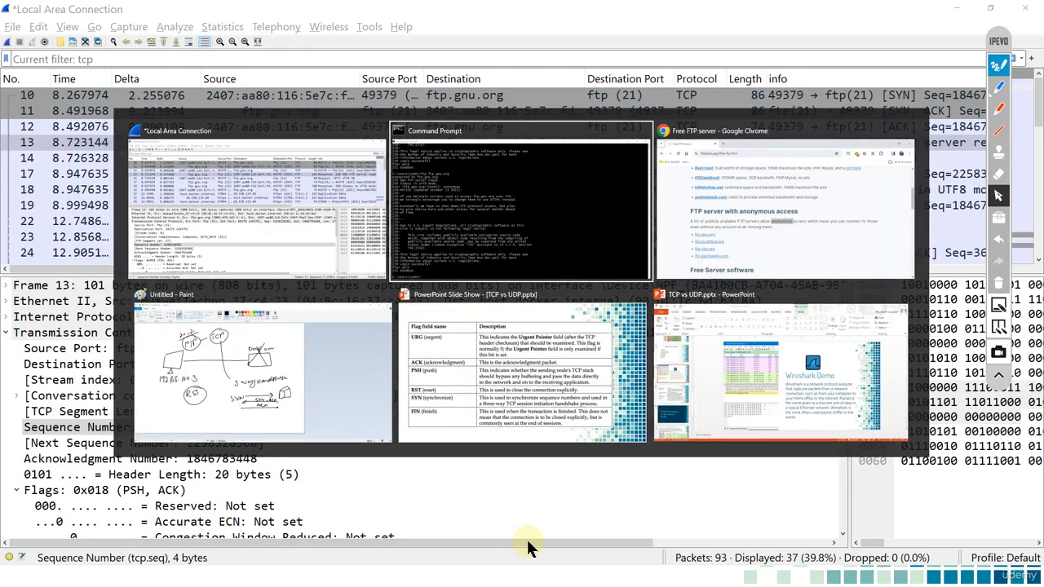
key("alt+Tab")
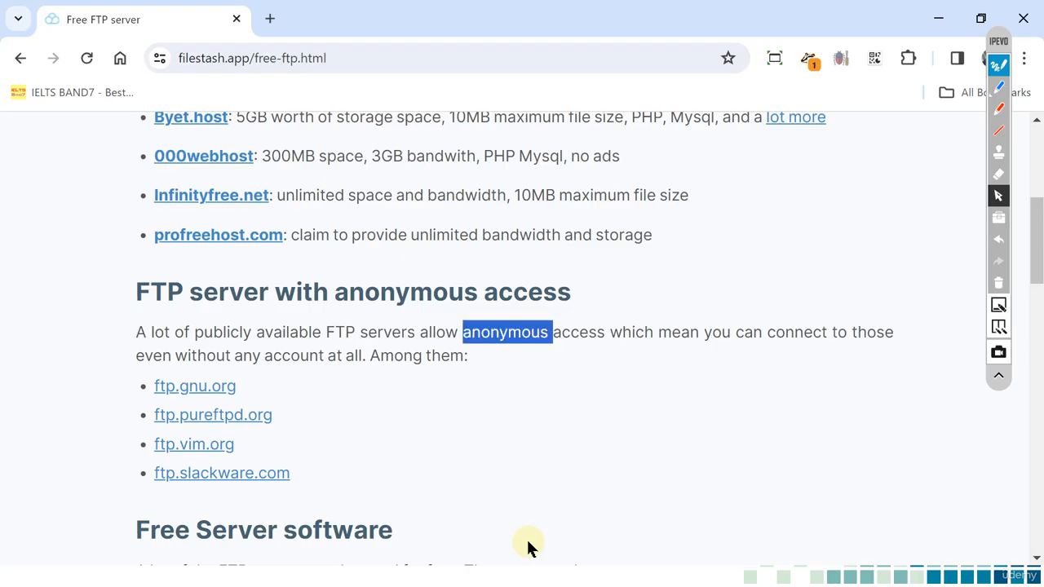
left_click_drag(240, 384, 155, 394)
key("ctrl+c")
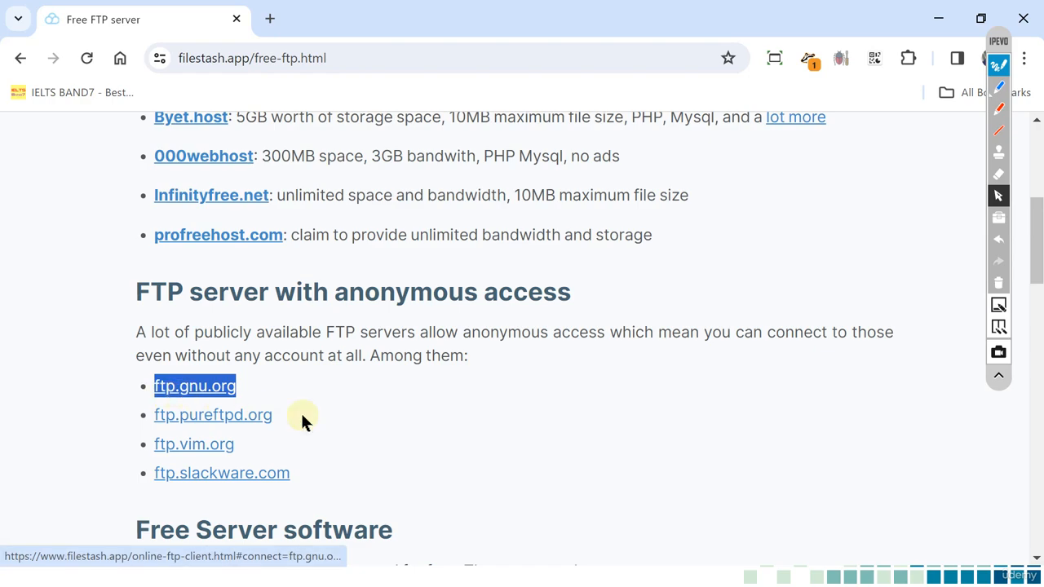
key("alt+Tab")
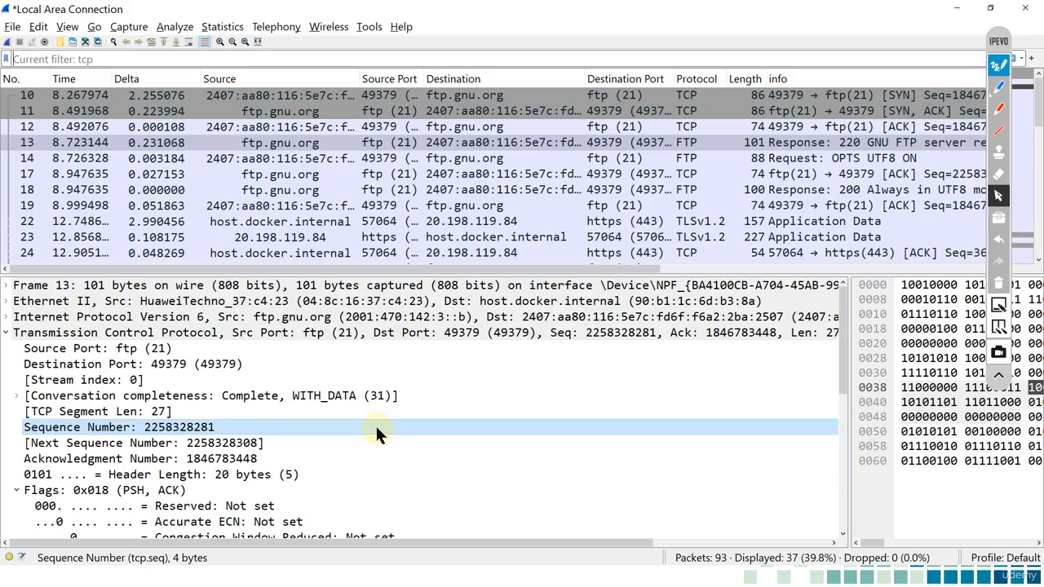
Search the packet list for the string ftp.gnu.org
left_click(114, 41)
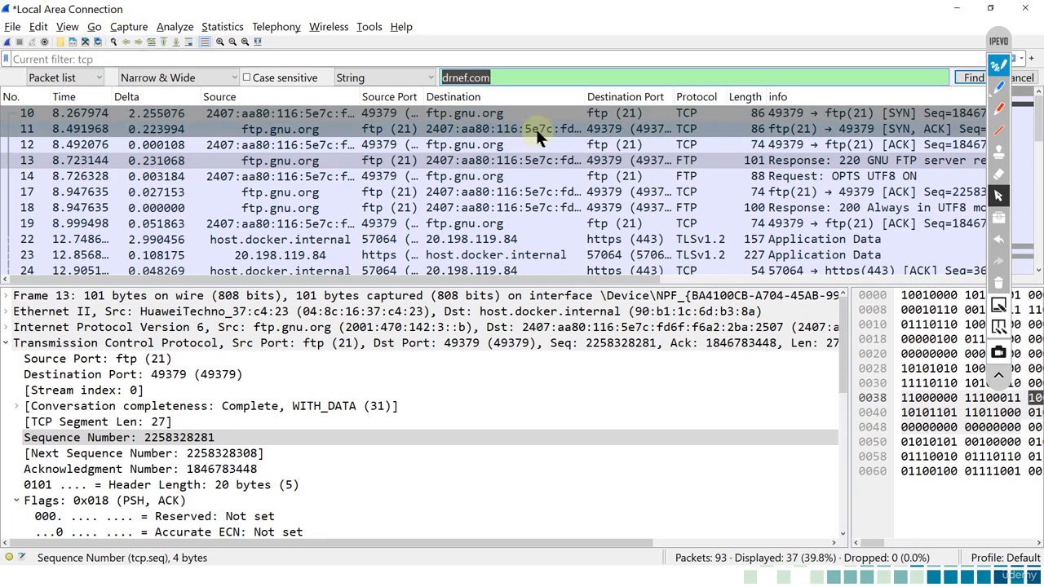
key("ctrl+v")
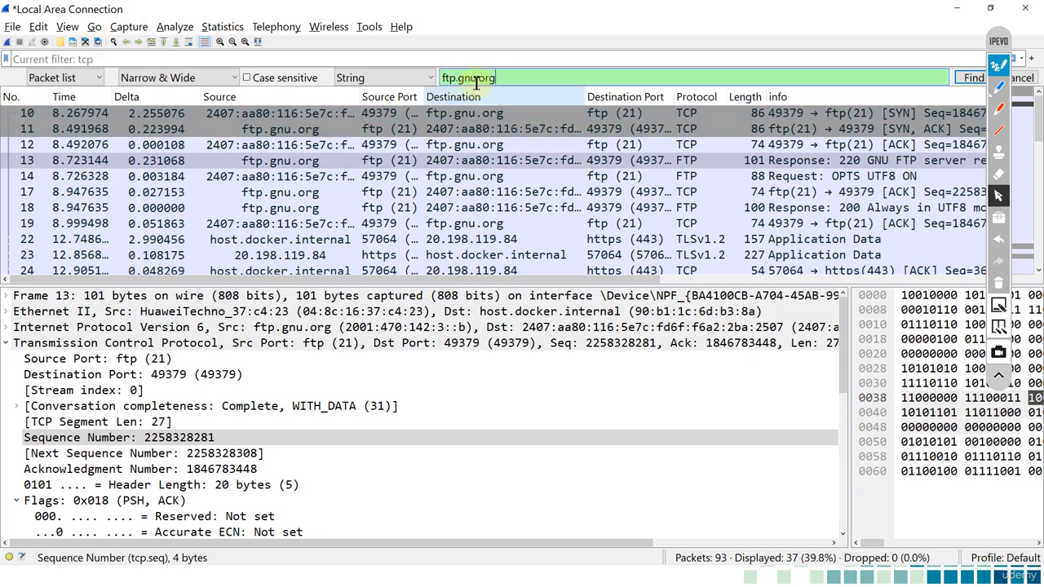
left_click(389, 77)
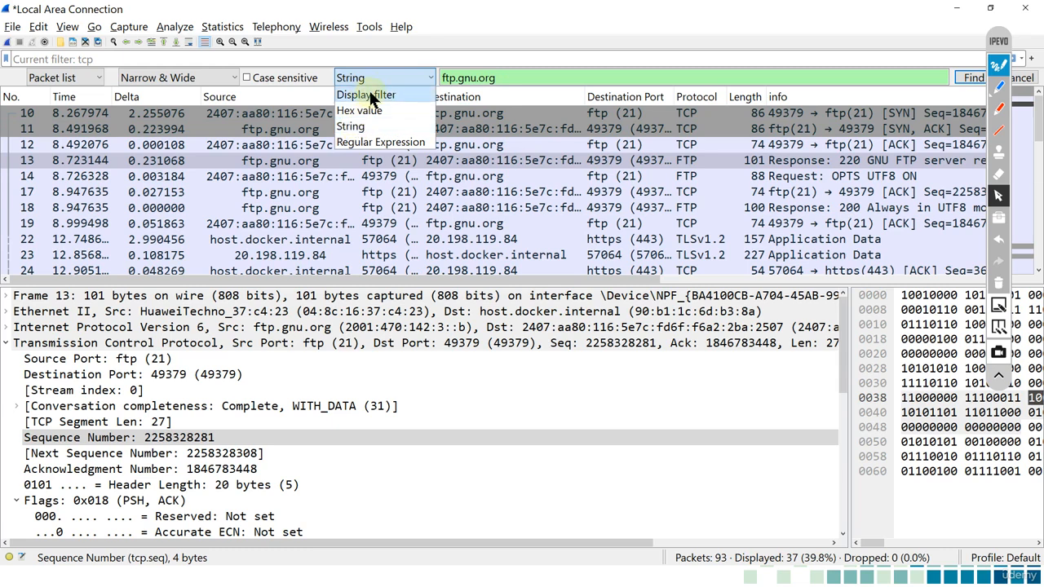
left_click(359, 126)
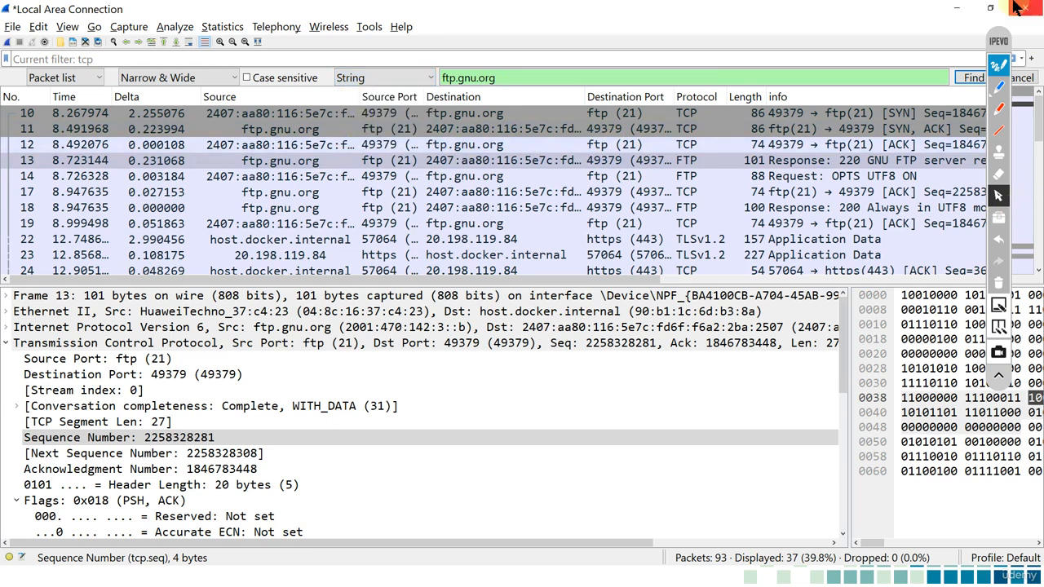
left_click_drag(995, 37, 986, 116)
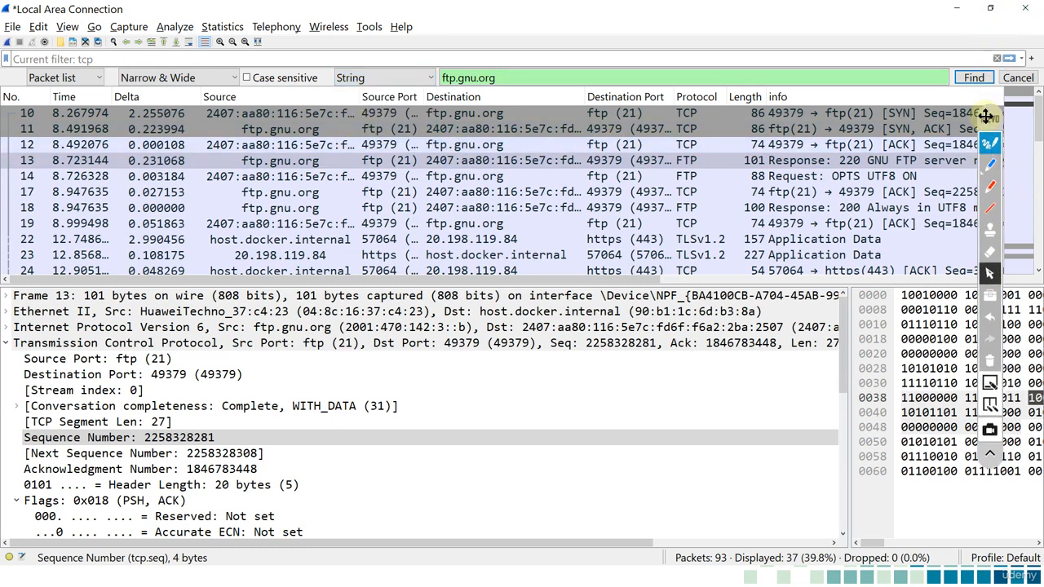
left_click(969, 75)
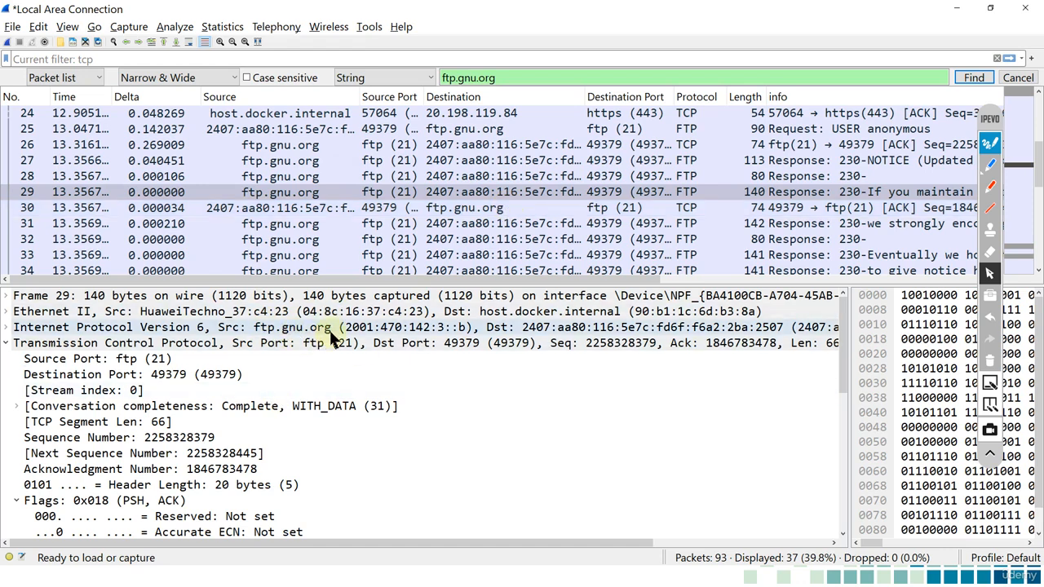
Filter the packet list to the TCP conversation of packet 29 and select its initial SYN packet
right_click(455, 195)
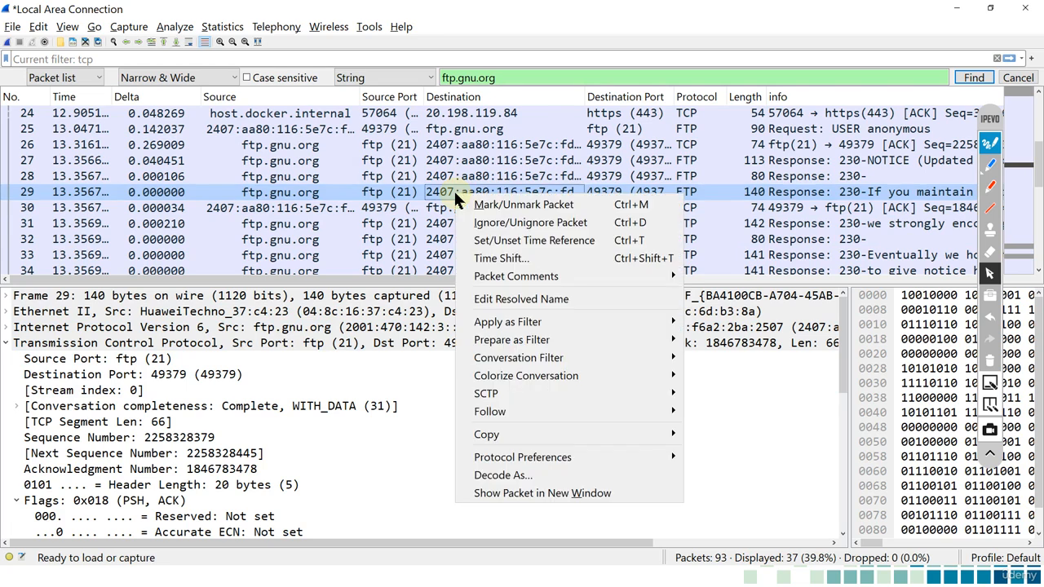
mouse_move(594, 357)
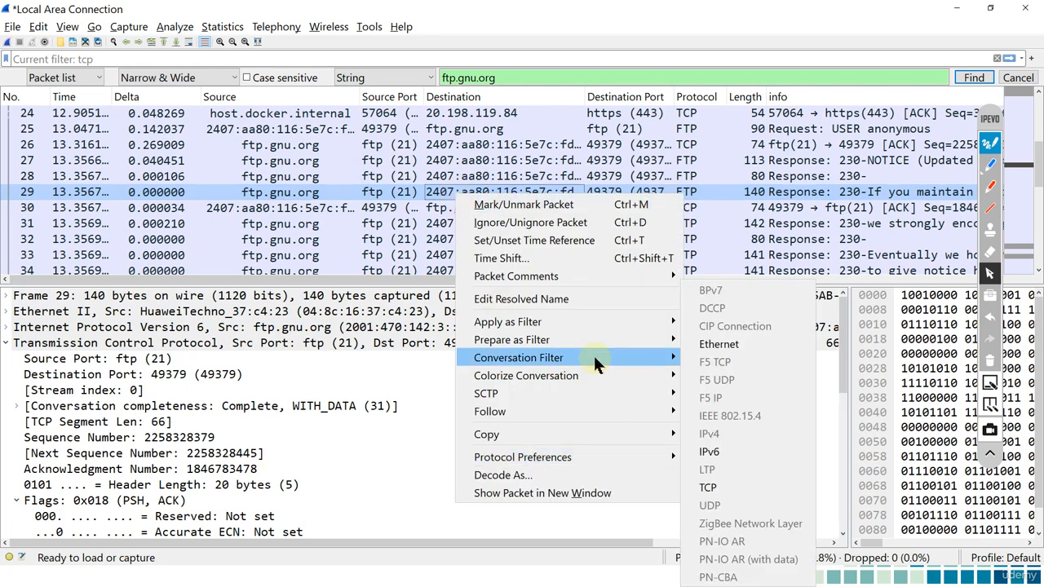
left_click(722, 485)
scroll(510, 165, "up", 3)
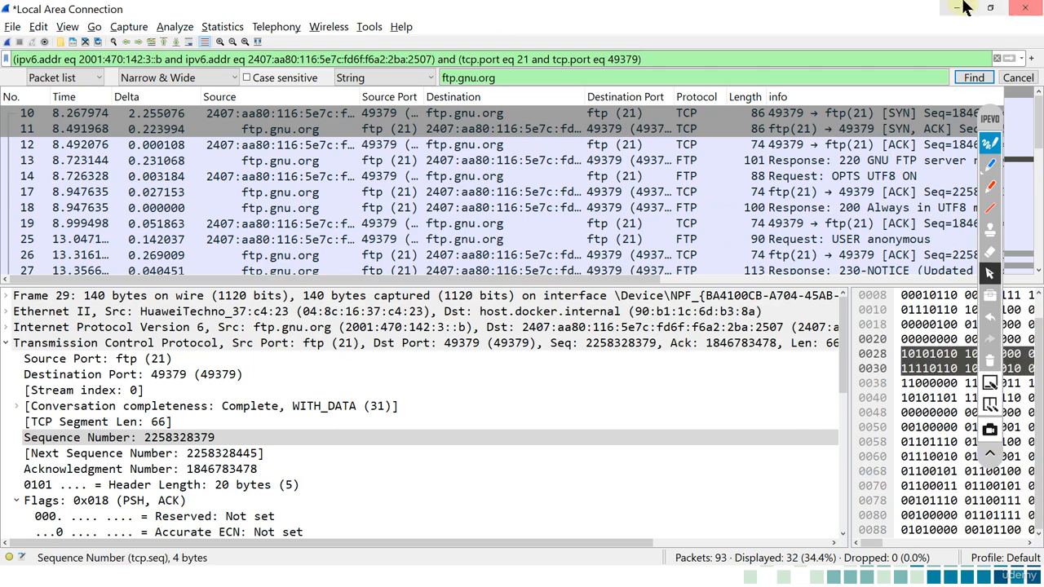
left_click_drag(993, 118, 940, 217)
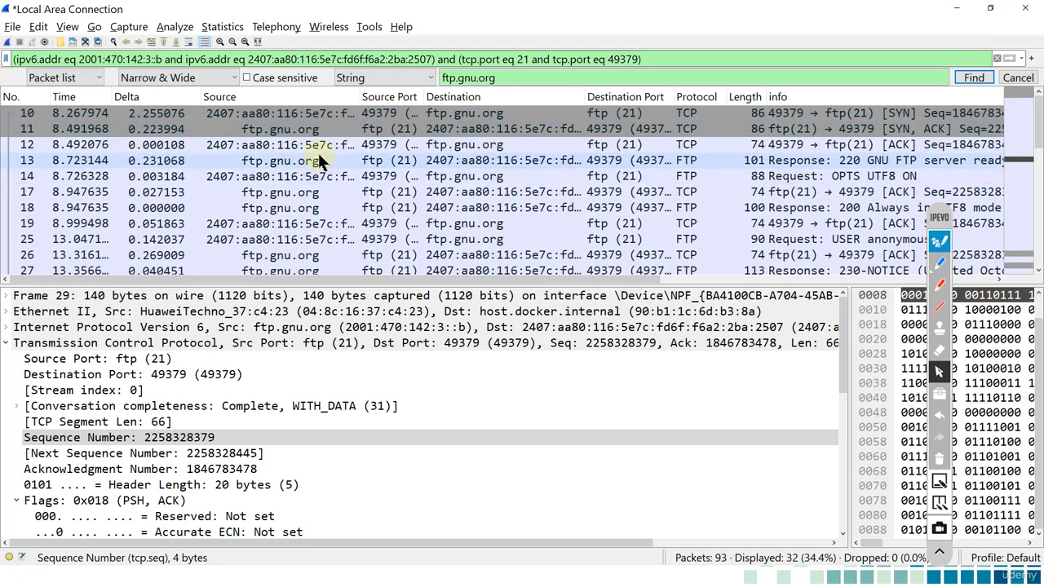
left_click(343, 117)
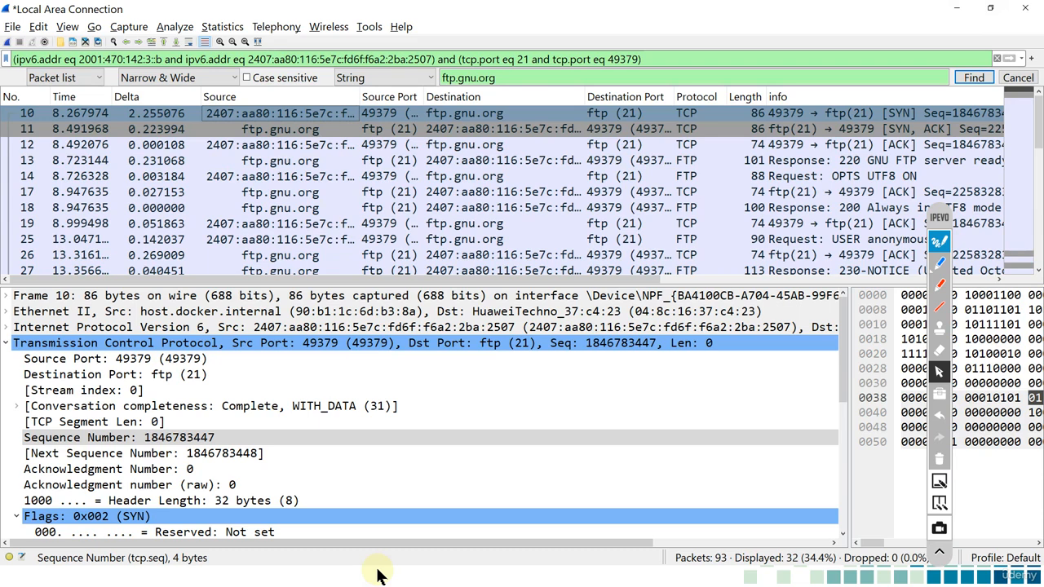
Switch to Paint, start a new blank picture without saving the handshake sketch, and choose the standard brush
key("alt+Tab")
key("alt+Tab")
key("alt+Tab")
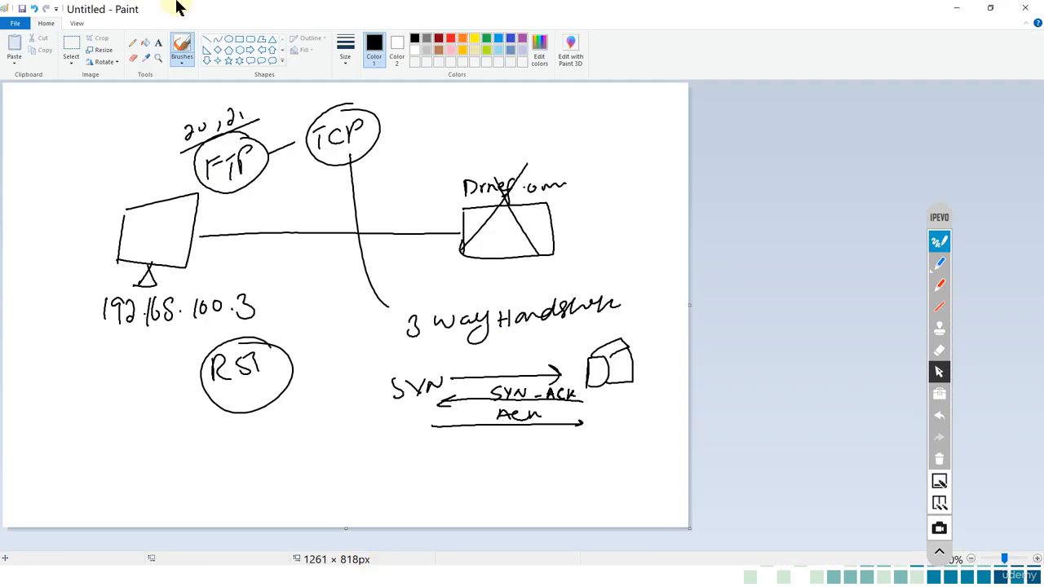
left_click(15, 25)
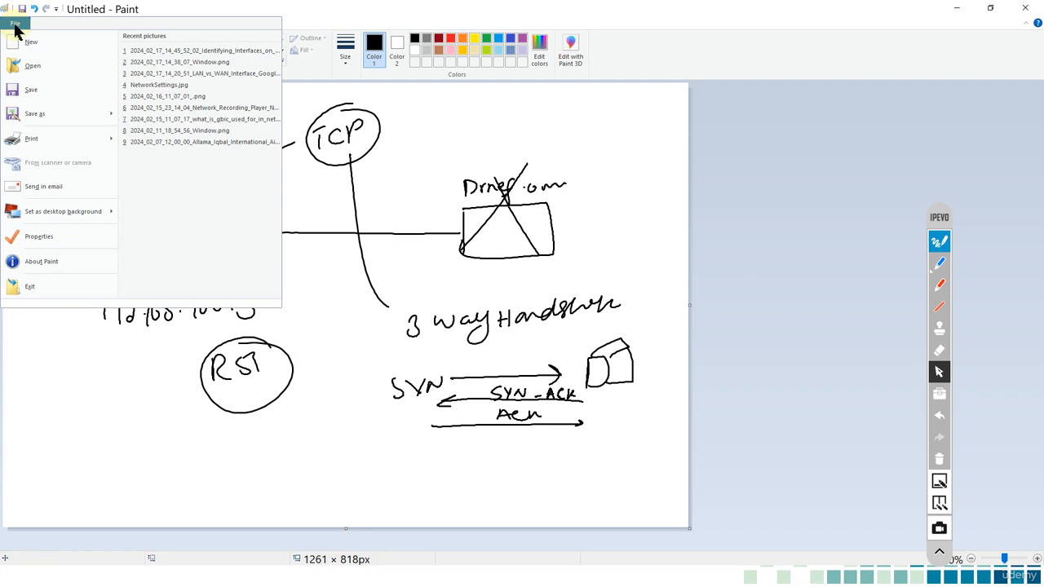
left_click(31, 42)
left_click(543, 290)
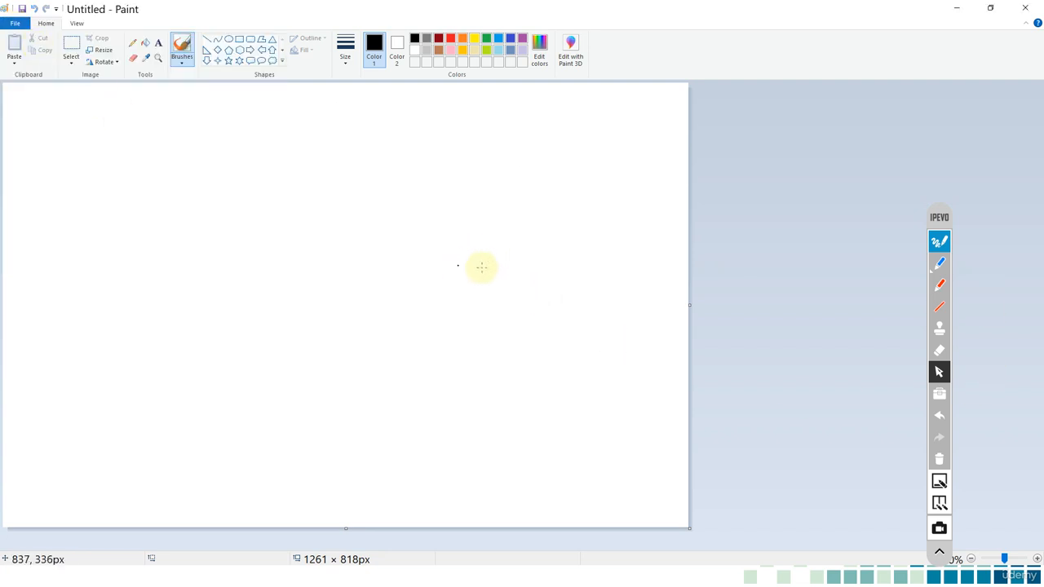
left_click(181, 49)
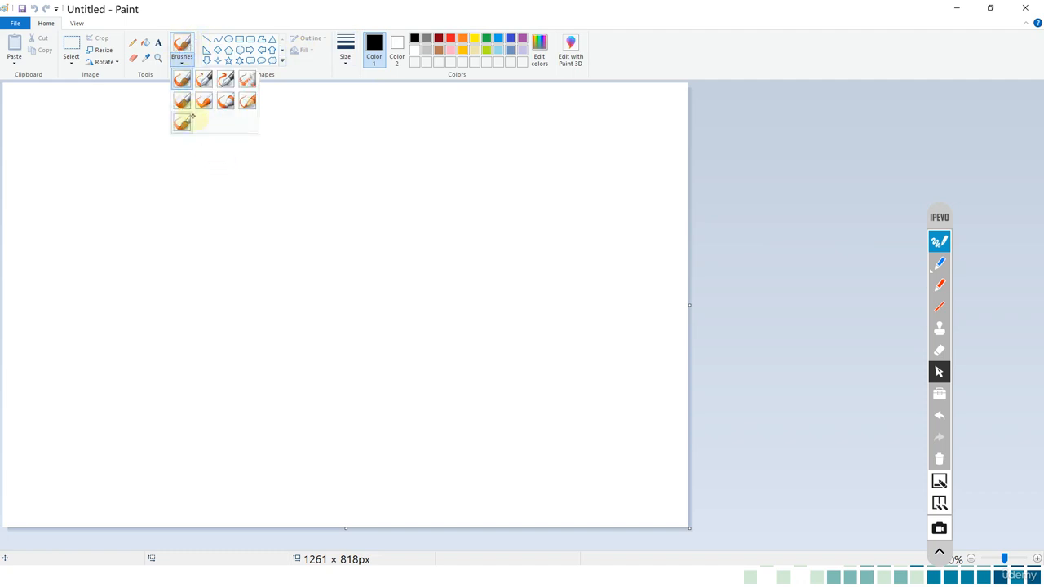
left_click(181, 79)
Sketch a computer labelled 192.168.100.1, joined by a line to a server box labelled "gnu."
mouse_move(93, 254)
left_mouse_down()
mouse_move(133, 205)
mouse_move(114, 268)
mouse_move(137, 320)
left_mouse_up()
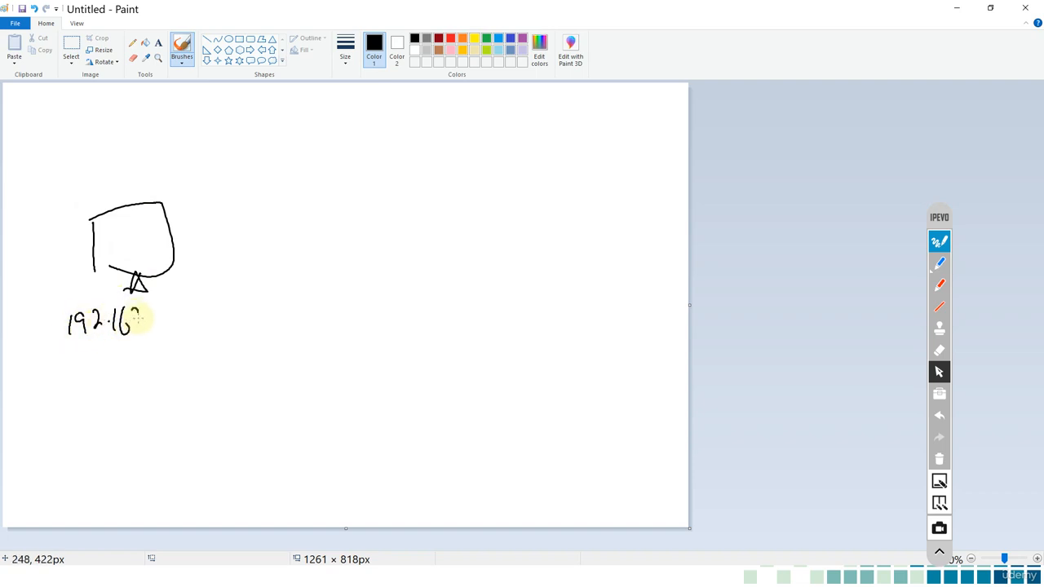
left_click_drag(200, 300, 200, 325)
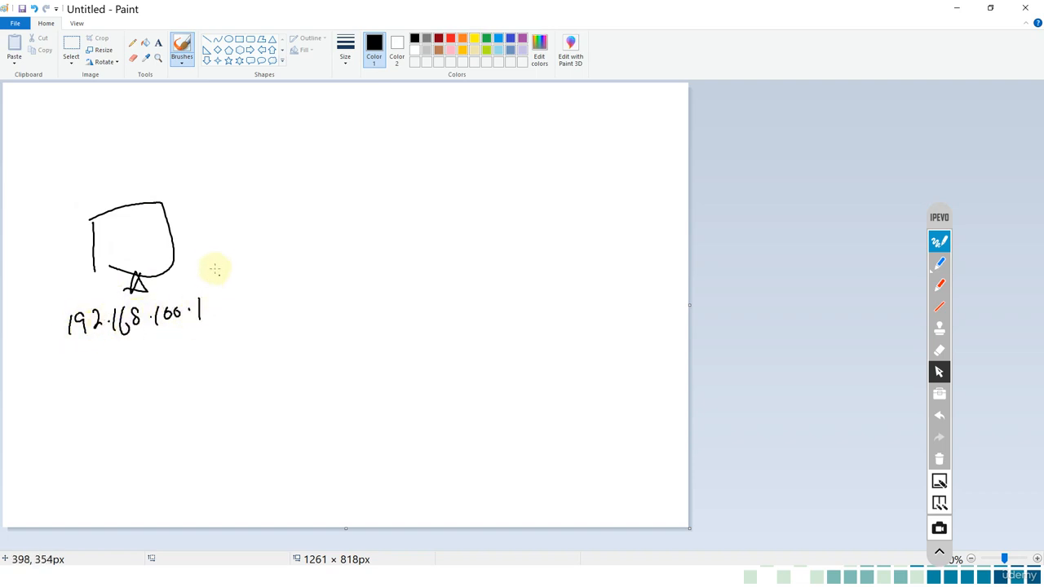
left_click_drag(169, 244, 449, 232)
mouse_move(451, 287)
left_mouse_down()
mouse_move(453, 209)
mouse_move(495, 266)
mouse_move(458, 274)
left_mouse_up()
mouse_move(455, 211)
left_mouse_down()
mouse_move(508, 169)
mouse_move(516, 185)
mouse_move(474, 270)
left_mouse_up()
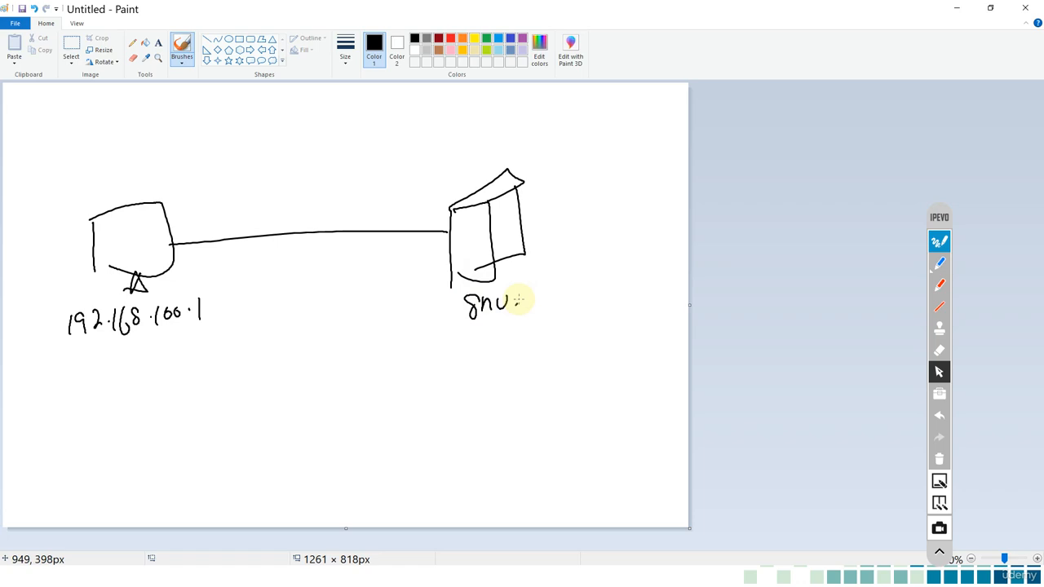
Check the GNU server's full address on the Free FTP server page in Chrome and return to Paint
key("alt+Tab")
key("alt+Tab")
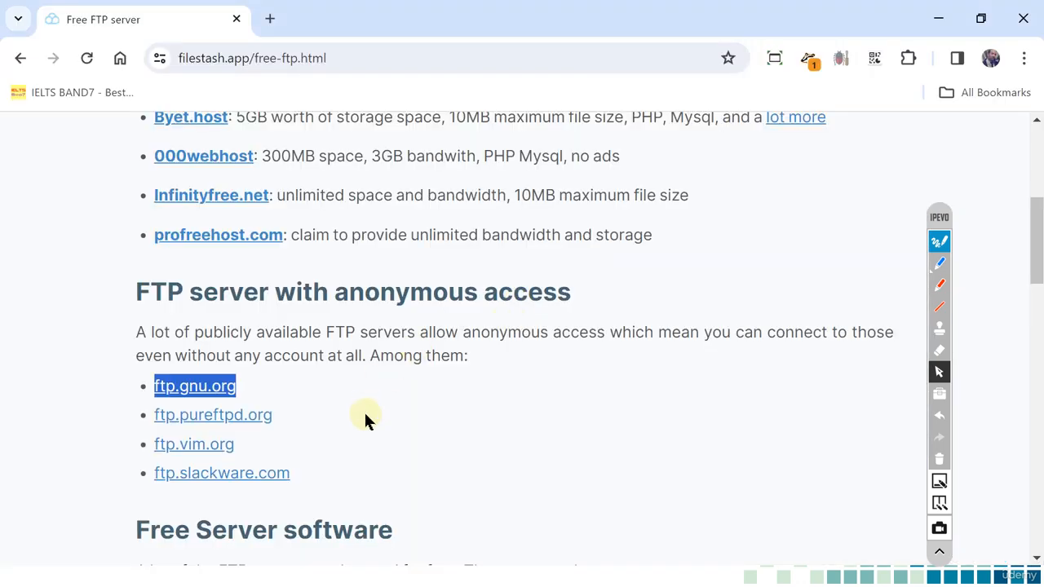
key("alt+Tab")
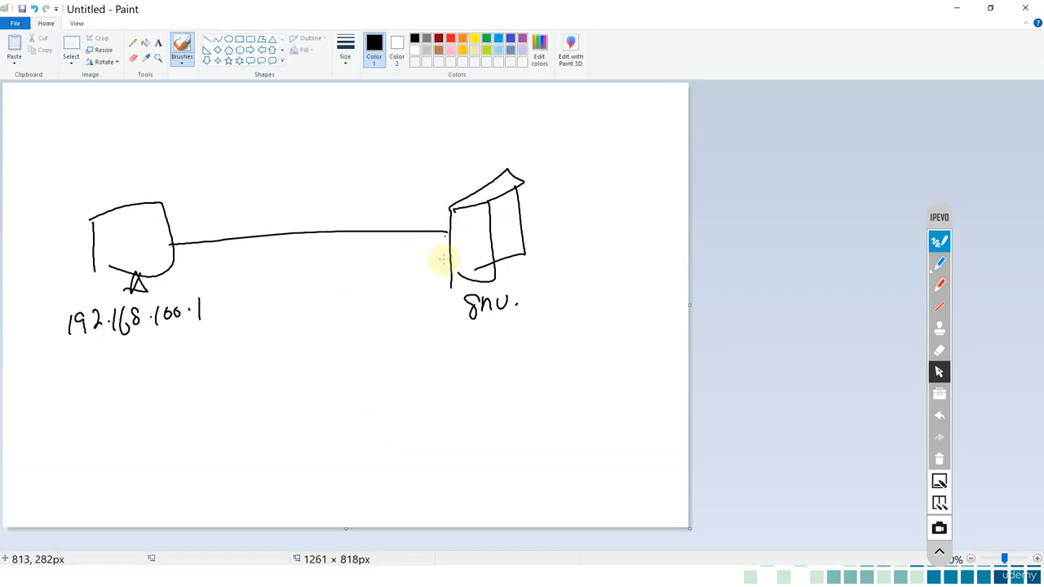
Complete the server label as "ftp.gnu.org" with a circled "FTP" beneath it, and write "3-way HS" above the connecting line
mouse_move(449, 291)
left_mouse_down()
mouse_move(437, 323)
mouse_move(467, 311)
left_mouse_up()
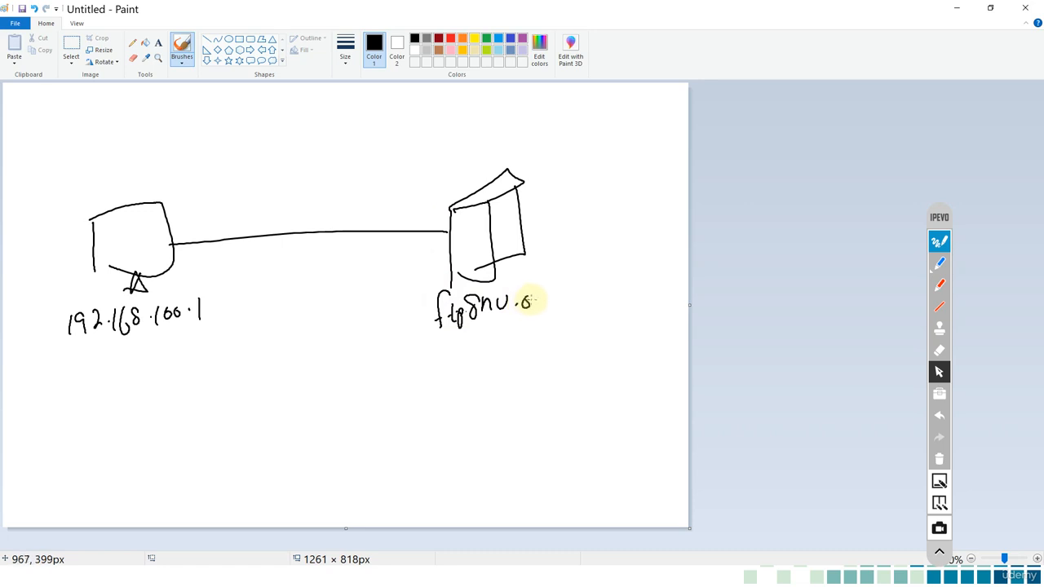
mouse_move(532, 304)
left_mouse_down()
mouse_move(545, 297)
mouse_move(548, 318)
mouse_move(505, 362)
mouse_move(524, 343)
mouse_move(559, 333)
mouse_move(551, 327)
left_mouse_up()
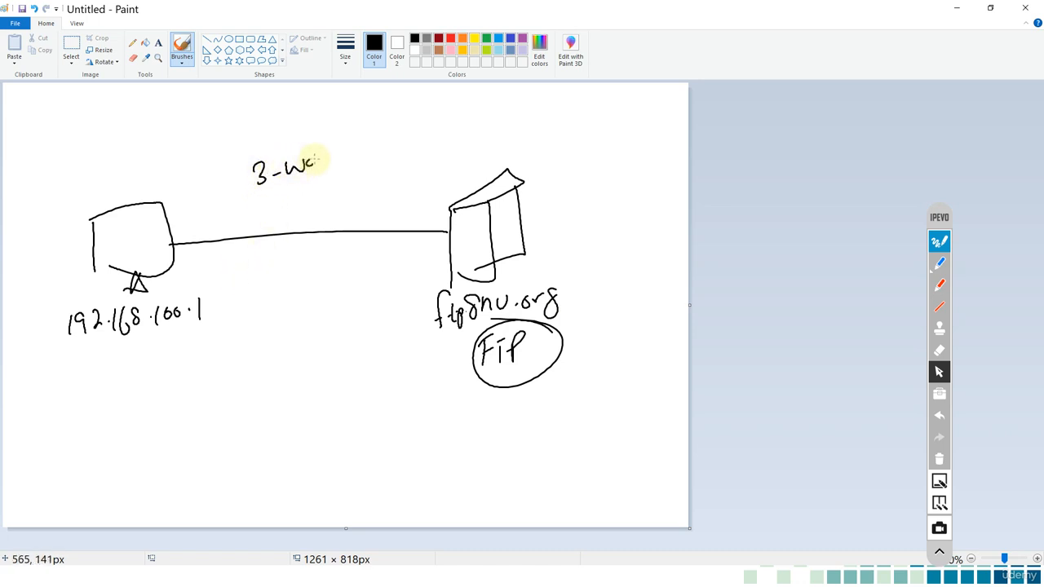
mouse_move(314, 160)
left_mouse_down()
mouse_move(338, 152)
mouse_move(333, 178)
left_mouse_up()
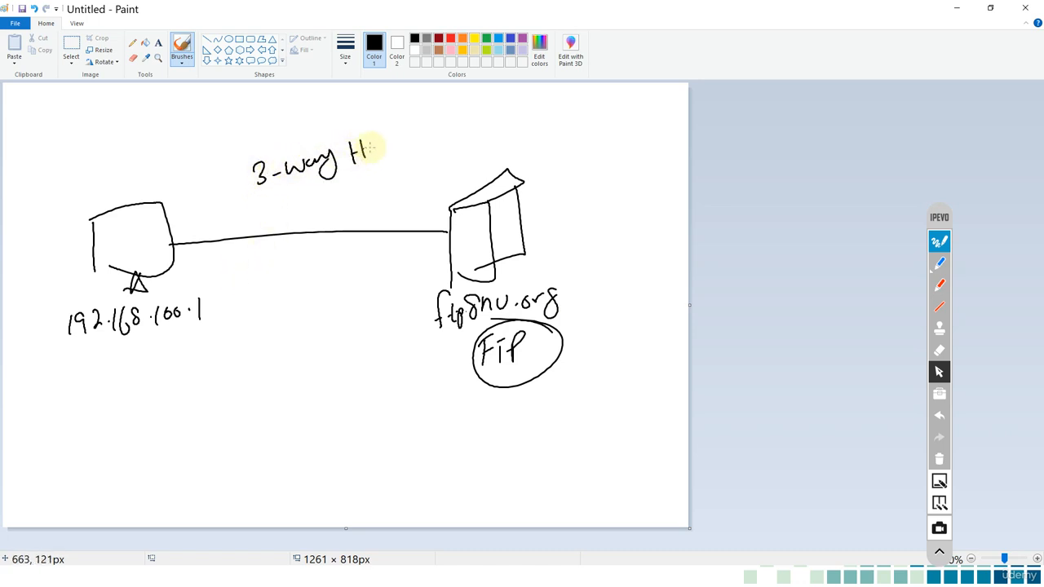
left_click_drag(365, 139, 364, 158)
left_click_drag(394, 139, 373, 158)
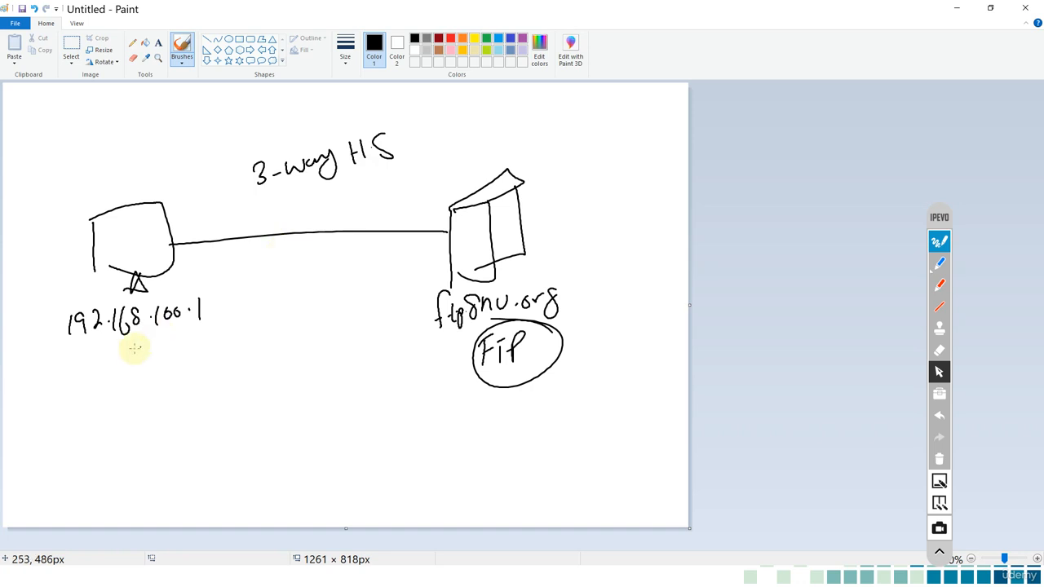
Draw three red handshake arrows: "SYN" towards the server, "SYN ACK" back to the computer, and "ACK" towards the server
left_click(450, 38)
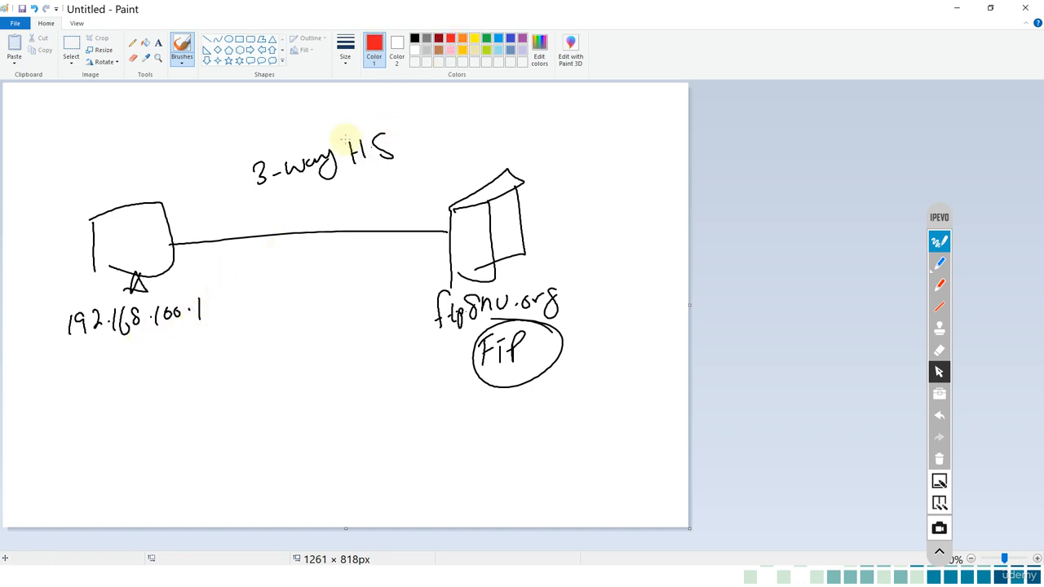
left_click_drag(226, 289, 416, 284)
mouse_move(404, 277)
left_mouse_down()
mouse_move(417, 284)
mouse_move(405, 291)
left_mouse_up()
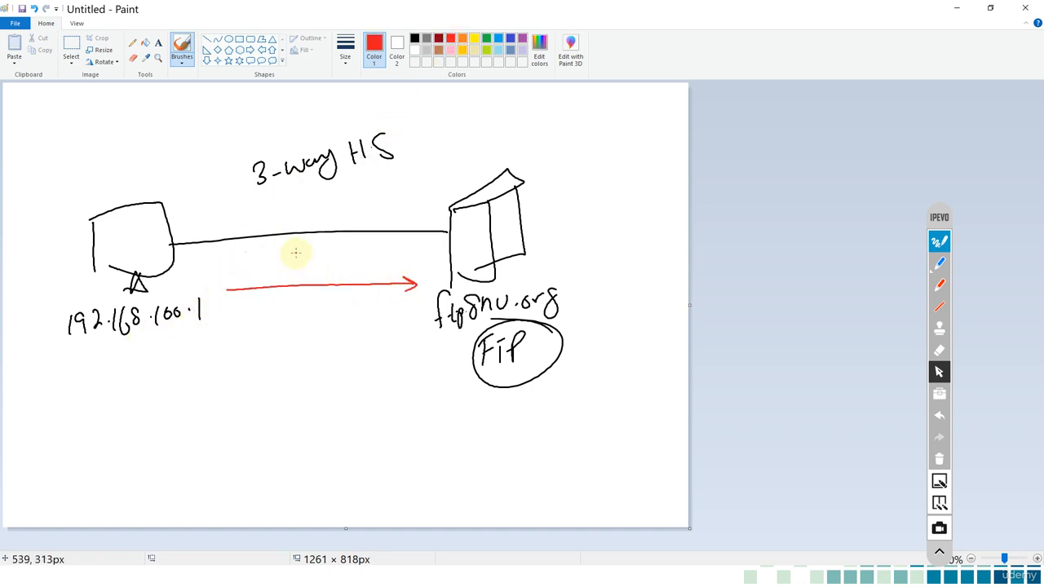
left_click_drag(323, 259, 320, 273)
left_click_drag(331, 270, 346, 252)
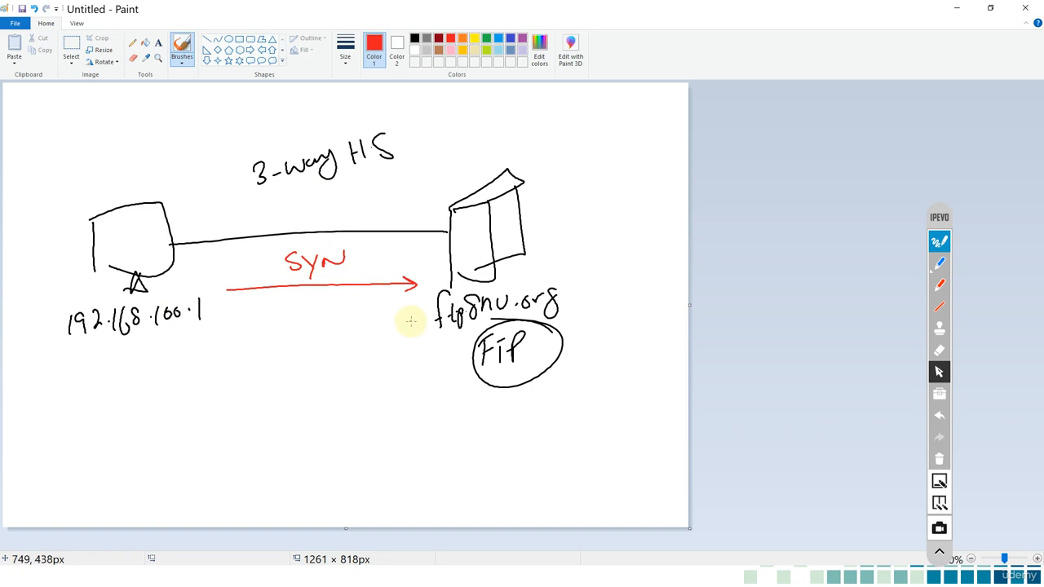
mouse_move(410, 321)
left_mouse_down()
mouse_move(222, 324)
mouse_move(237, 330)
left_mouse_up()
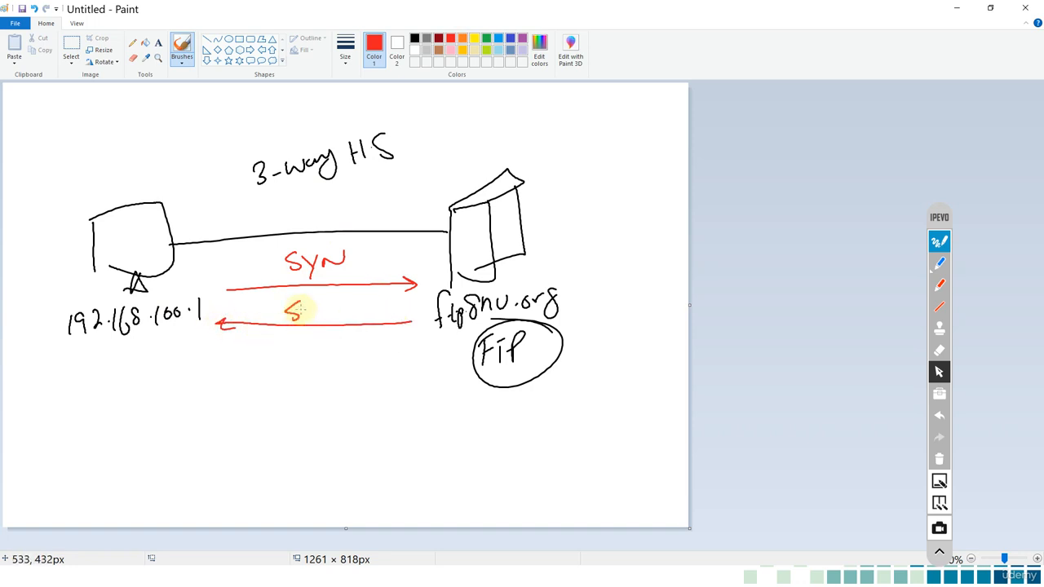
left_click_drag(313, 309, 309, 321)
mouse_move(312, 322)
left_mouse_down()
mouse_move(323, 309)
mouse_move(385, 314)
left_mouse_up()
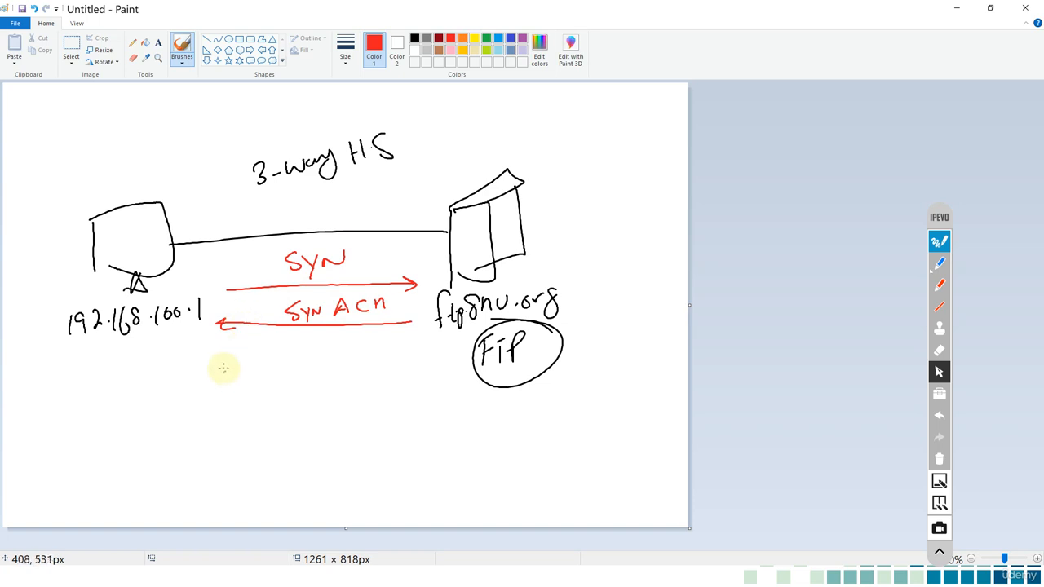
mouse_move(256, 372)
left_mouse_down()
mouse_move(400, 373)
mouse_move(388, 384)
left_mouse_up()
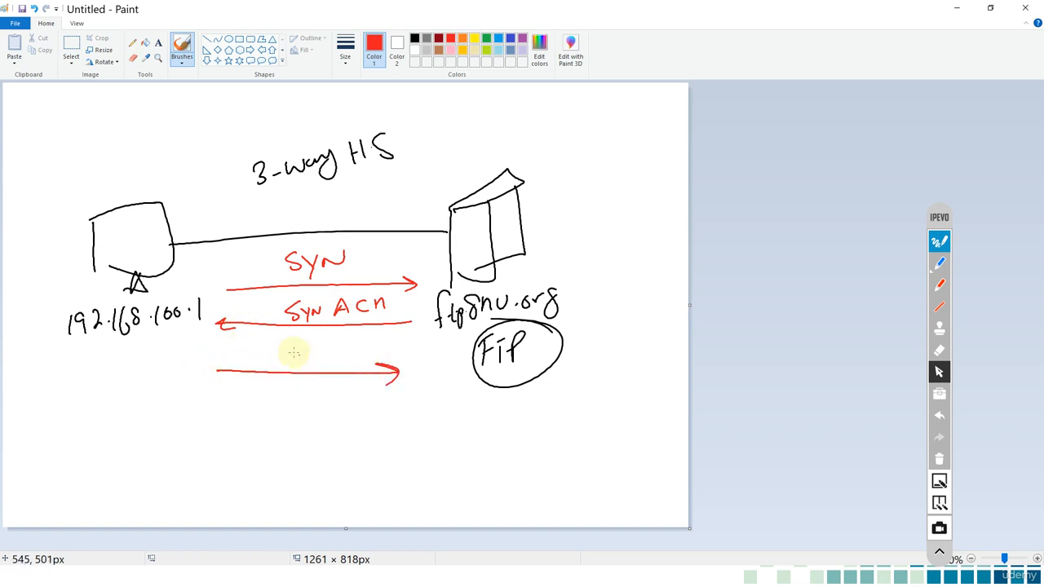
left_click_drag(286, 359, 311, 355)
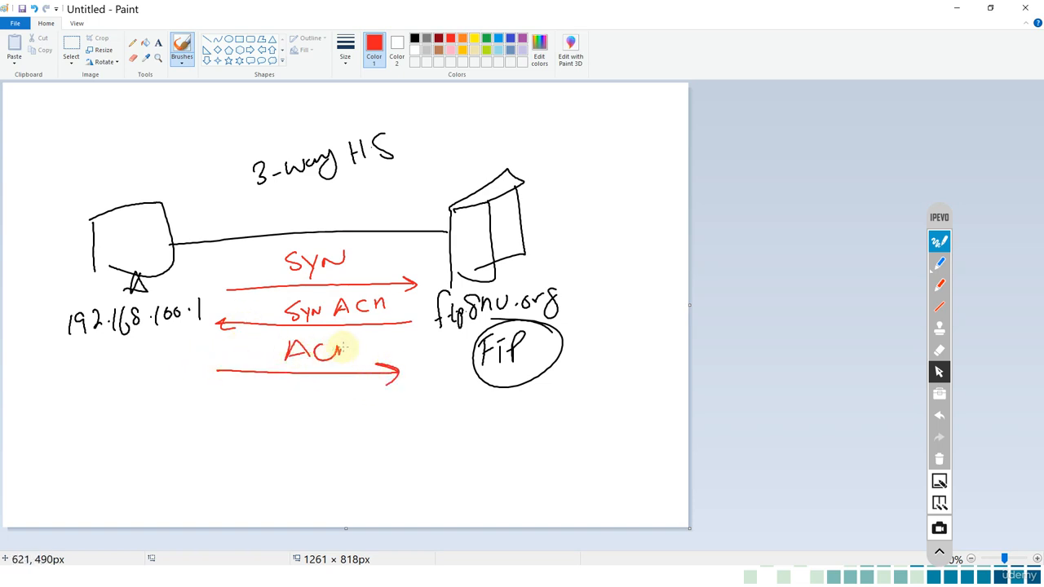
In green, add a circled "21" and four data lines below the handshake, with a circled user and password note above the lines
left_click(486, 39)
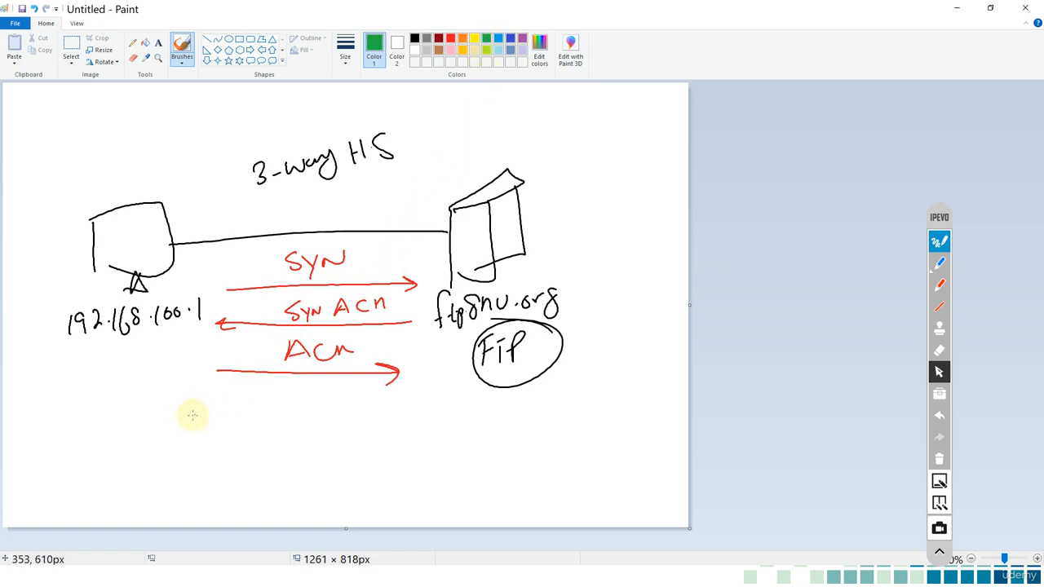
left_click_drag(159, 417, 166, 432)
mouse_move(152, 408)
left_mouse_down()
mouse_move(163, 442)
mouse_move(159, 408)
left_mouse_up()
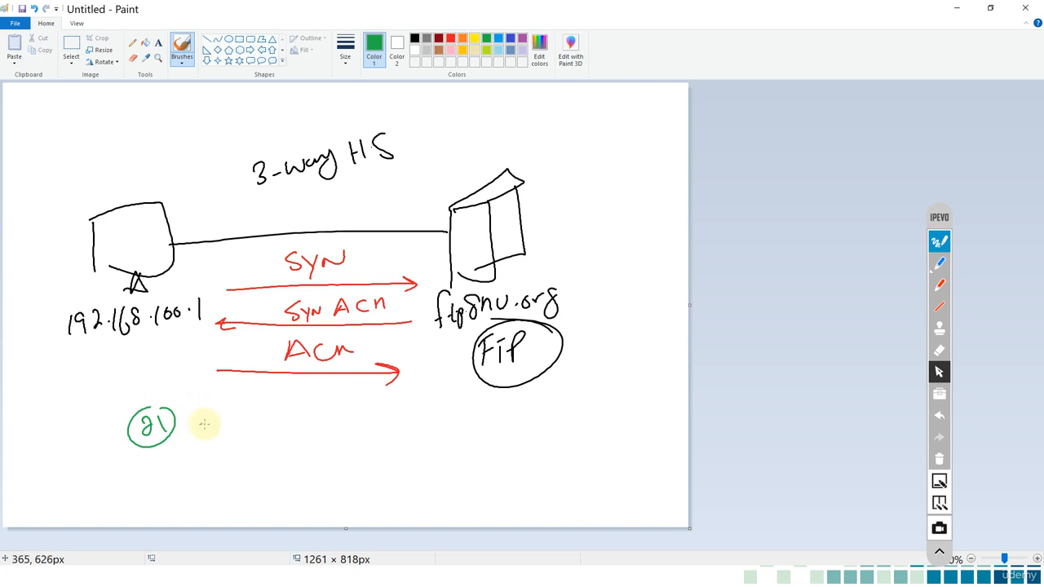
left_click_drag(295, 419, 475, 419)
left_click_drag(171, 439, 457, 437)
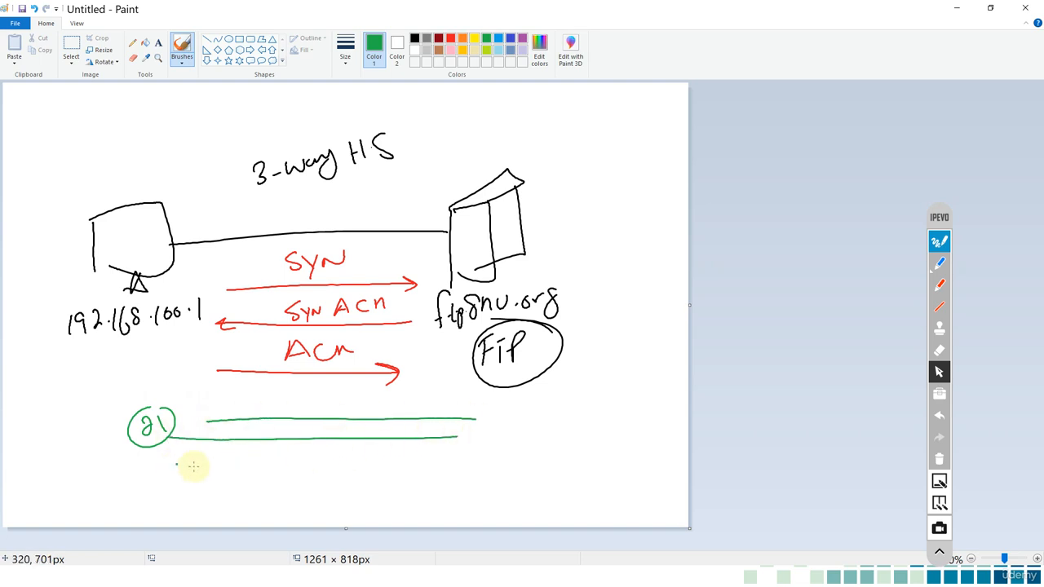
left_click_drag(193, 466, 416, 459)
left_click_drag(202, 490, 448, 476)
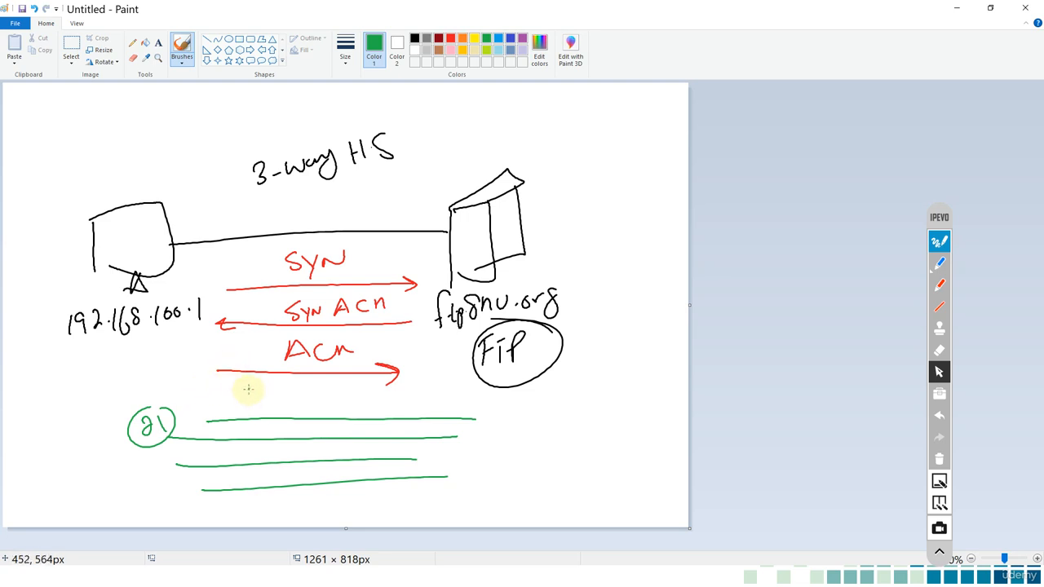
left_click_drag(283, 393, 313, 394)
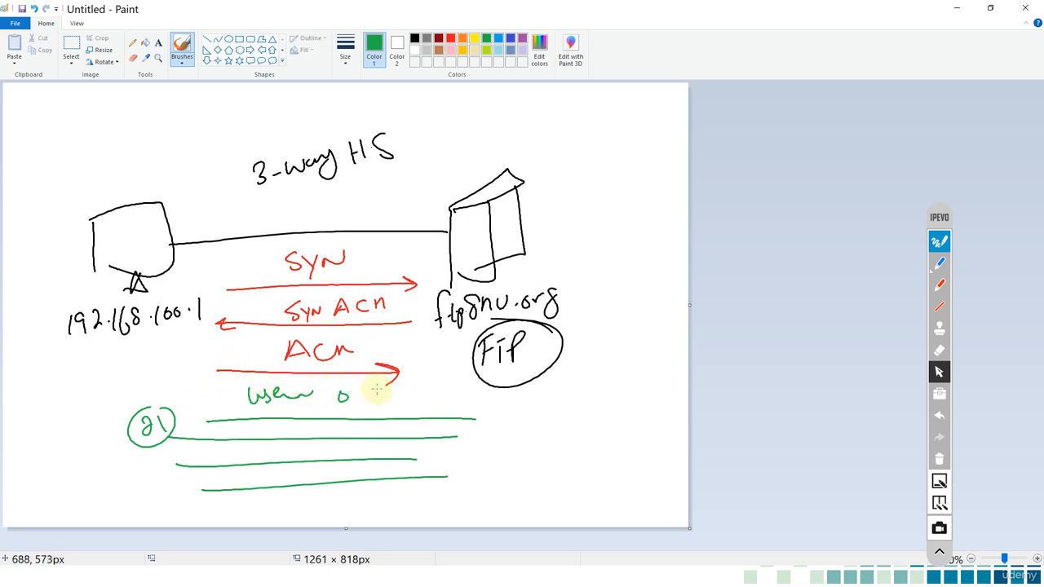
mouse_move(440, 387)
left_mouse_down()
mouse_move(392, 371)
mouse_move(433, 378)
mouse_move(314, 373)
left_mouse_up()
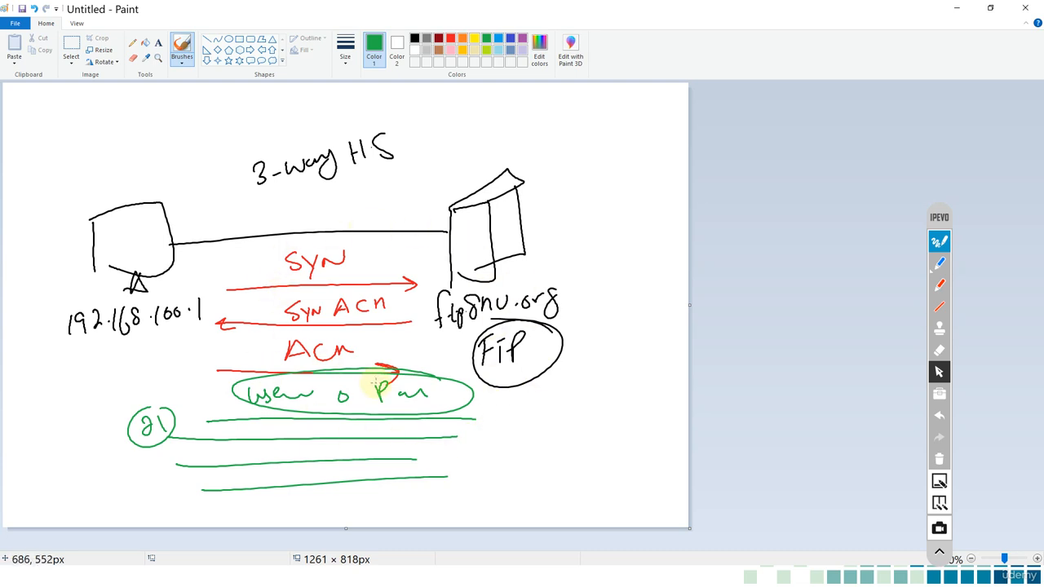
Switch to Wireshark, mark the source IPv6 address in the SYN packet's details with the blue pen, and clear the markings
key("alt+Tab")
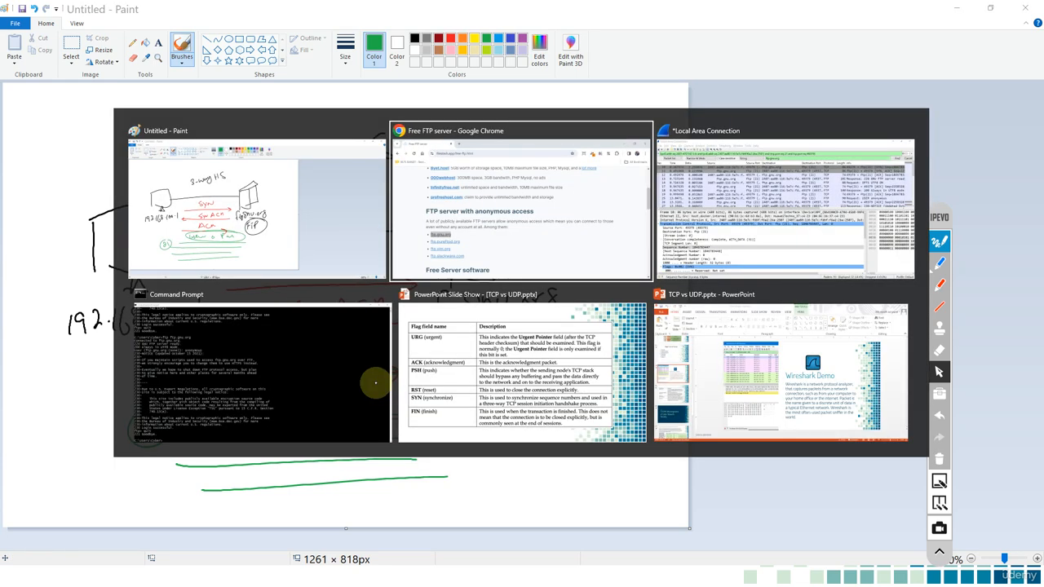
key("alt+Tab")
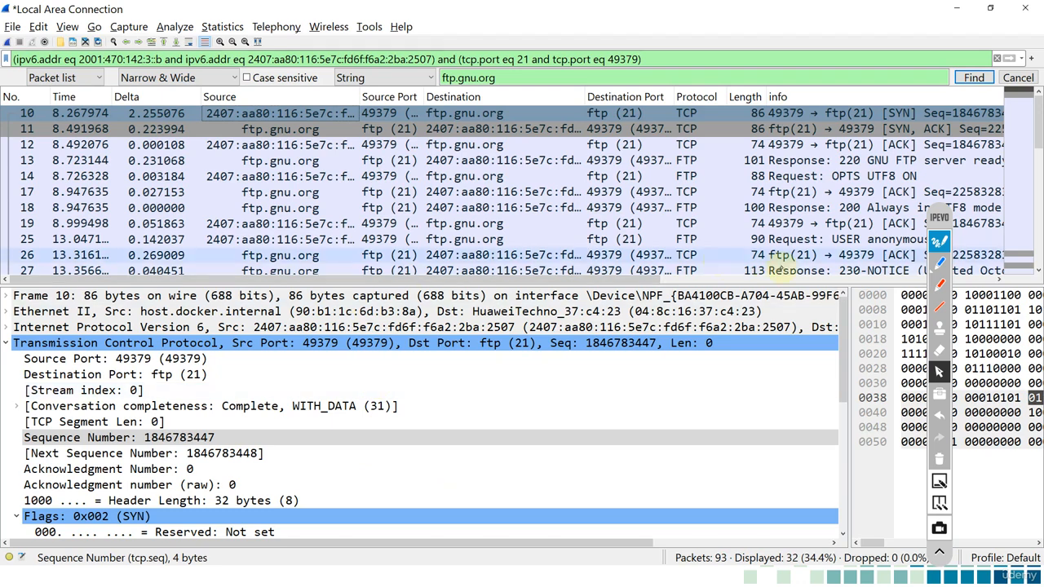
left_click(940, 262)
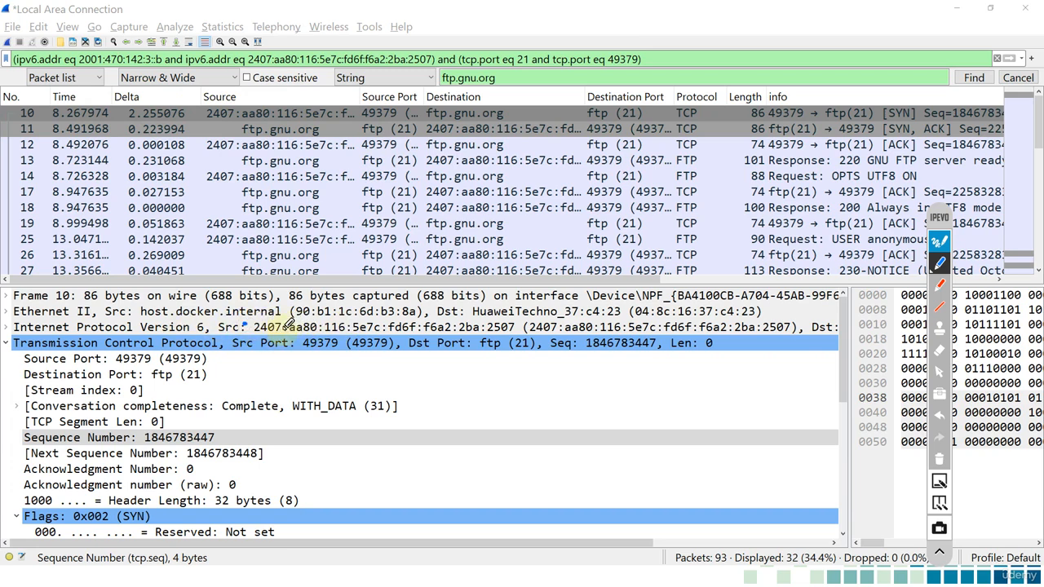
mouse_move(248, 326)
left_mouse_down()
mouse_move(510, 320)
mouse_move(522, 336)
mouse_move(406, 330)
mouse_move(244, 343)
left_mouse_up()
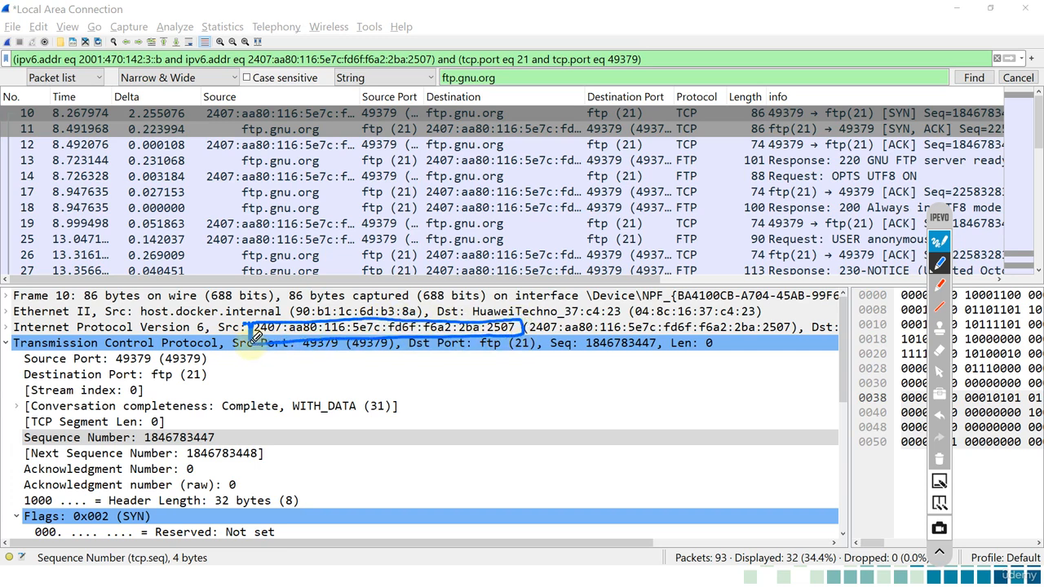
mouse_move(532, 349)
left_mouse_down()
mouse_move(537, 335)
mouse_move(793, 327)
left_mouse_up()
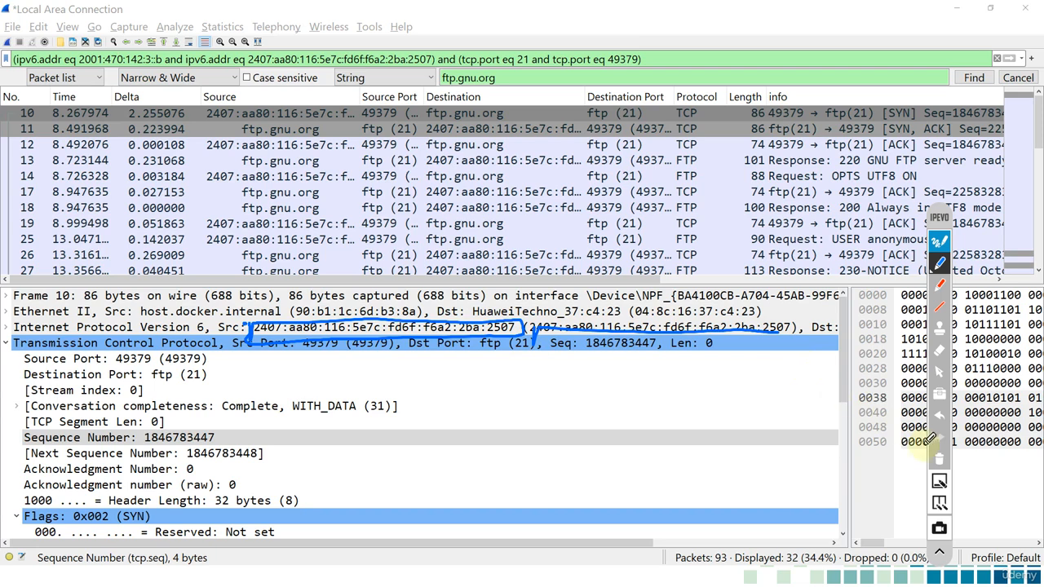
left_click(940, 459)
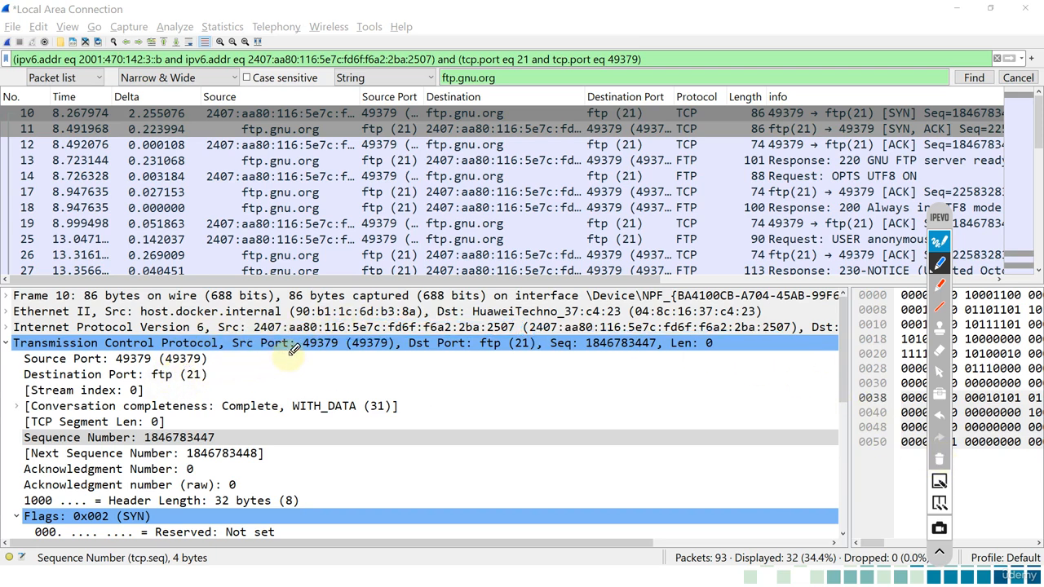
Circle source port 49379 and destination port 21 in the TCP header line with the blue pen, and clear the circles
mouse_move(334, 327)
left_mouse_down()
mouse_move(299, 338)
mouse_move(304, 359)
mouse_move(341, 353)
mouse_move(347, 326)
left_mouse_up()
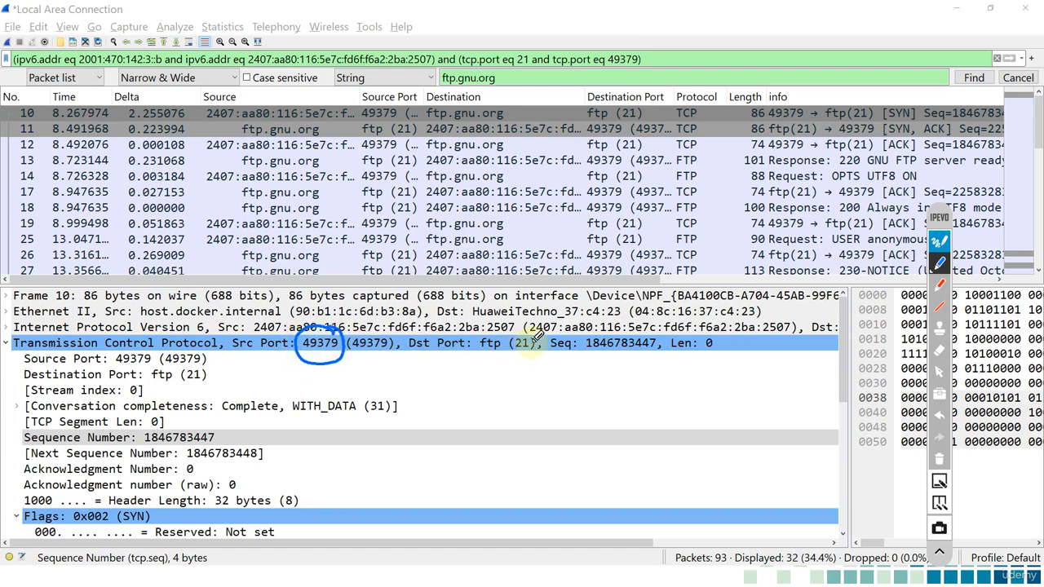
mouse_move(537, 344)
left_mouse_down()
mouse_move(530, 326)
mouse_move(509, 348)
mouse_move(539, 359)
mouse_move(526, 356)
left_mouse_up()
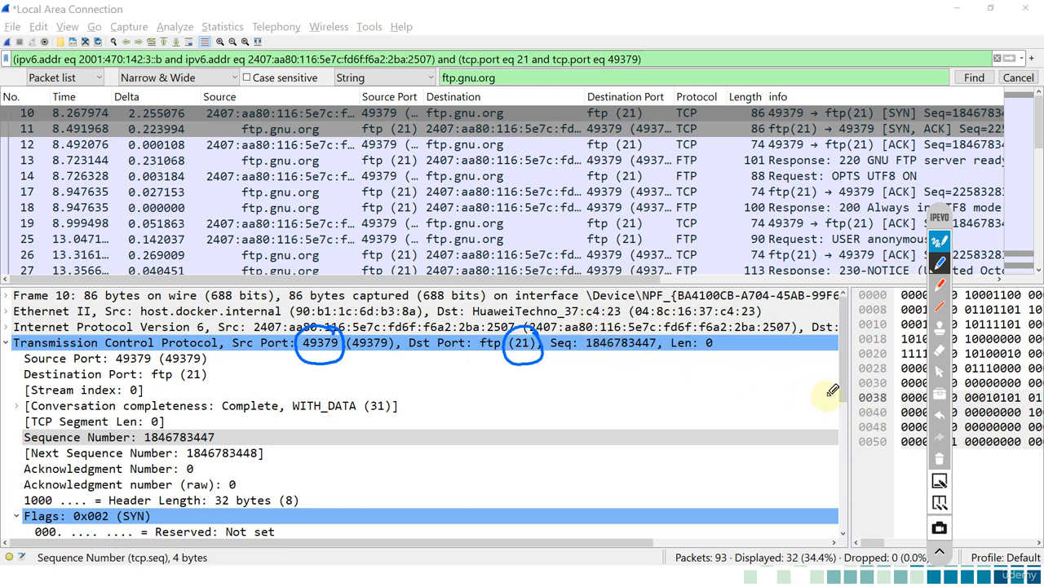
left_click(939, 459)
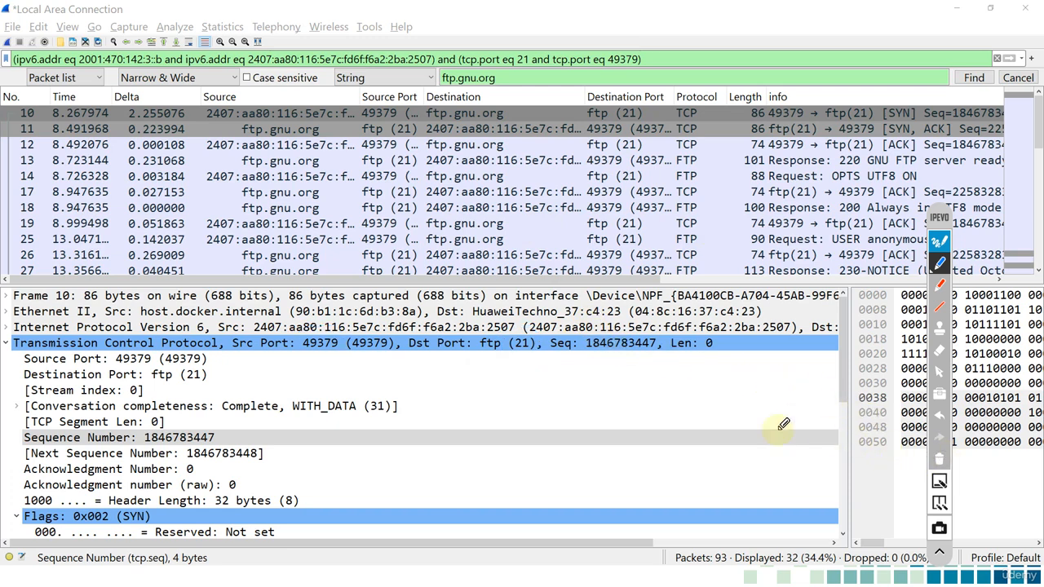
Annotate the sequence number's ending with a "seq" arrow and "47", the next sequence number with a return arrow and "48", and clear everything
mouse_move(215, 425)
left_mouse_down()
mouse_move(217, 438)
mouse_move(214, 427)
left_mouse_up()
left_click_drag(364, 434, 371, 456)
left_click_drag(382, 438, 390, 457)
left_click_drag(362, 406, 561, 400)
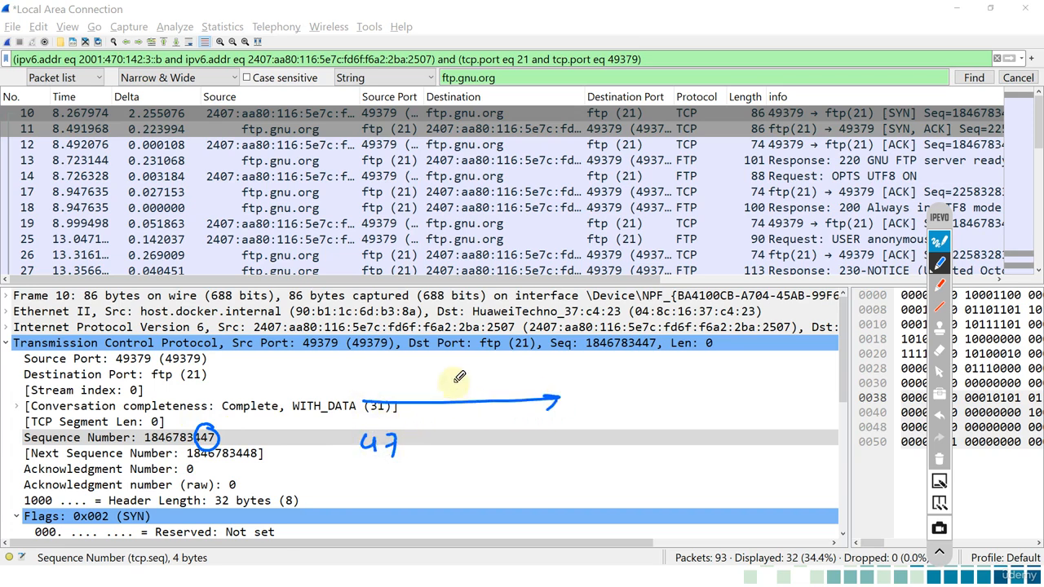
mouse_move(410, 372)
left_mouse_down()
mouse_move(390, 393)
mouse_move(422, 390)
left_mouse_up()
left_click_drag(421, 383, 436, 398)
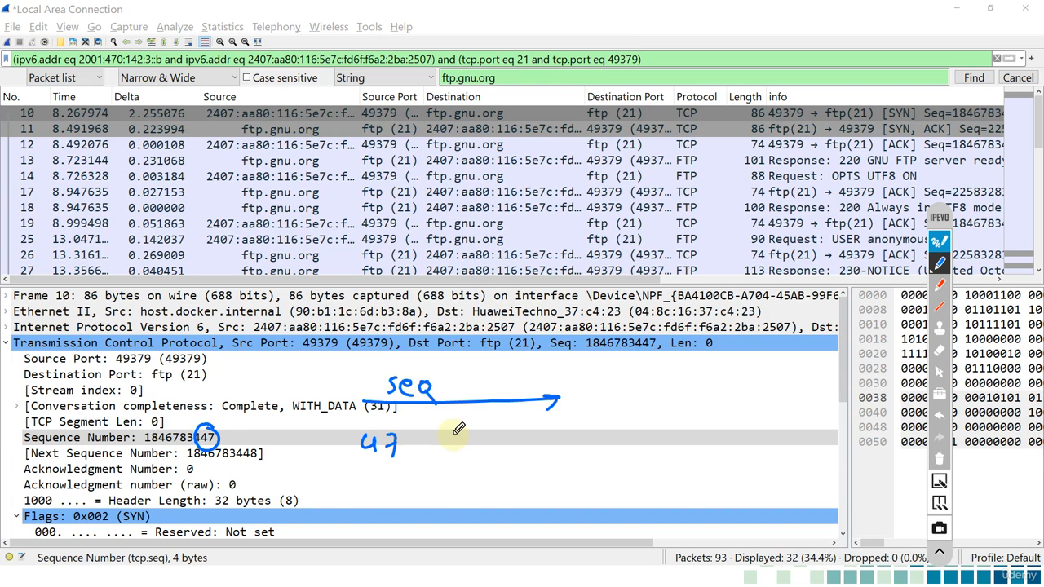
mouse_move(265, 444)
left_mouse_down()
mouse_move(235, 447)
mouse_move(261, 448)
left_mouse_up()
mouse_move(545, 471)
left_mouse_down()
mouse_move(483, 467)
mouse_move(488, 480)
left_mouse_up()
left_click_drag(519, 447, 535, 467)
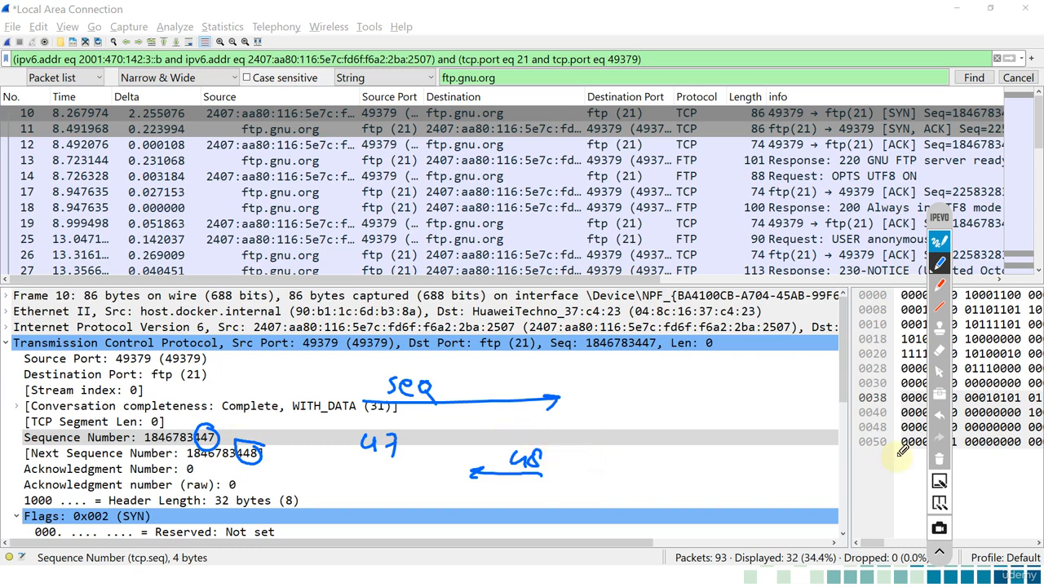
left_click(939, 458)
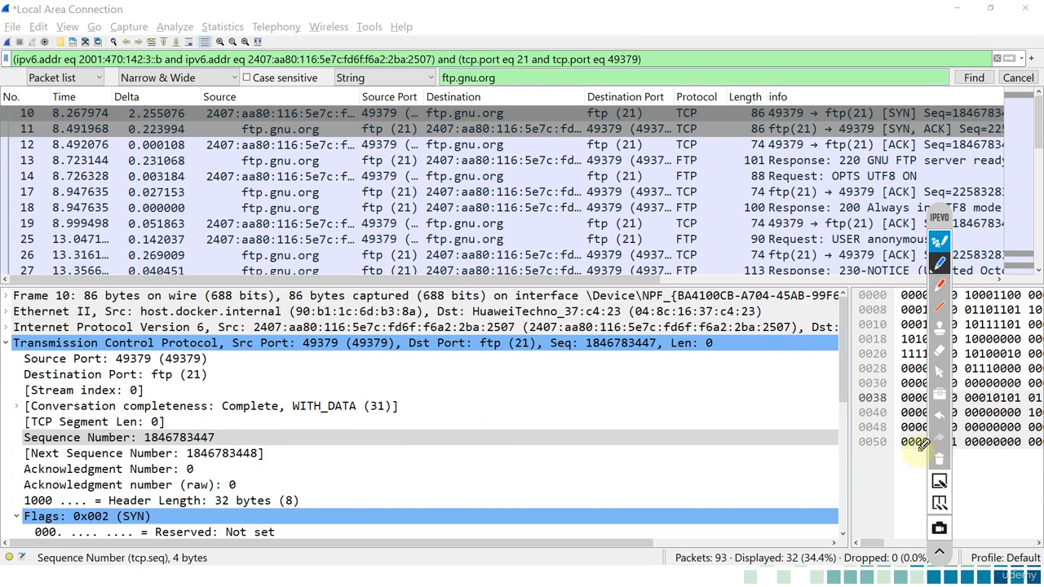
Leave annotation mode and inspect the TCP details of SYN, ACK packet 11 and ACK packet 12
left_click(940, 371)
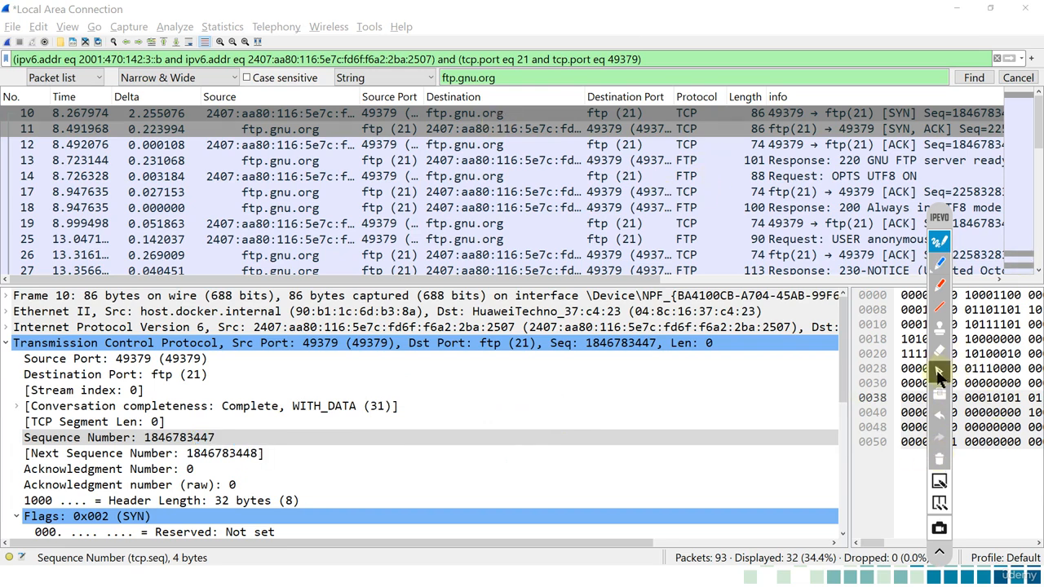
left_click(493, 129)
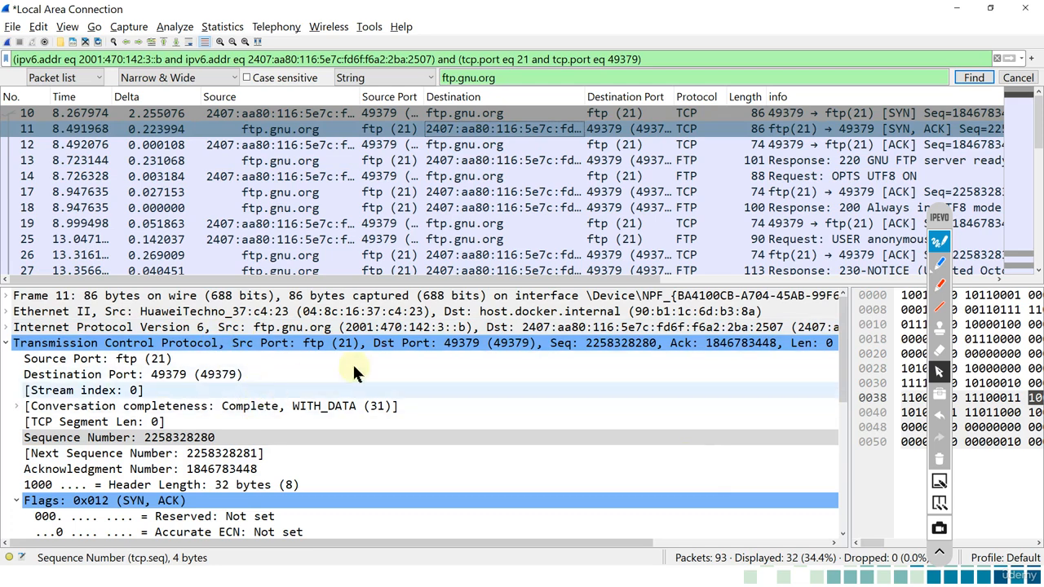
left_click(939, 262)
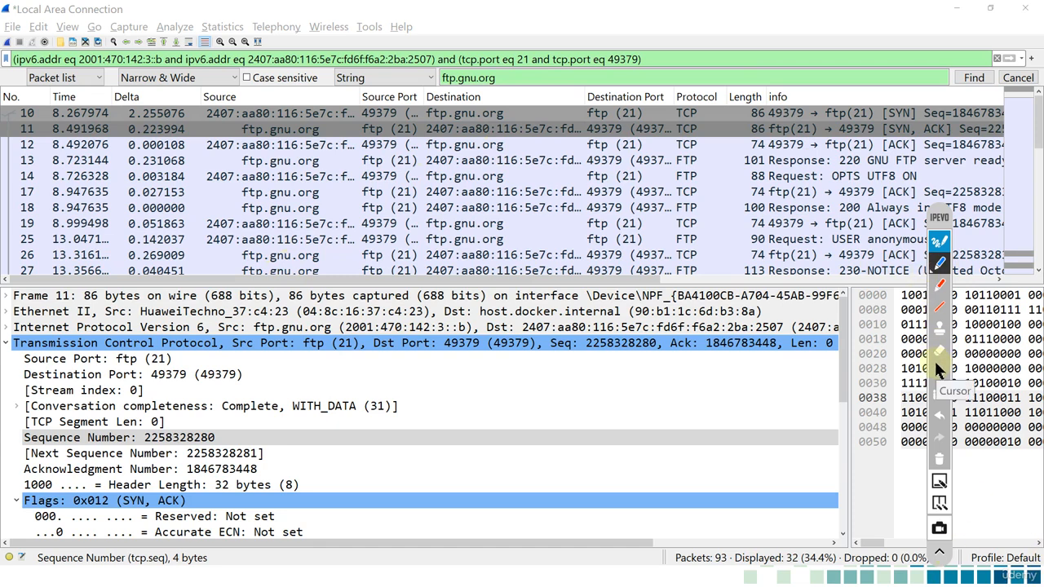
left_click(939, 371)
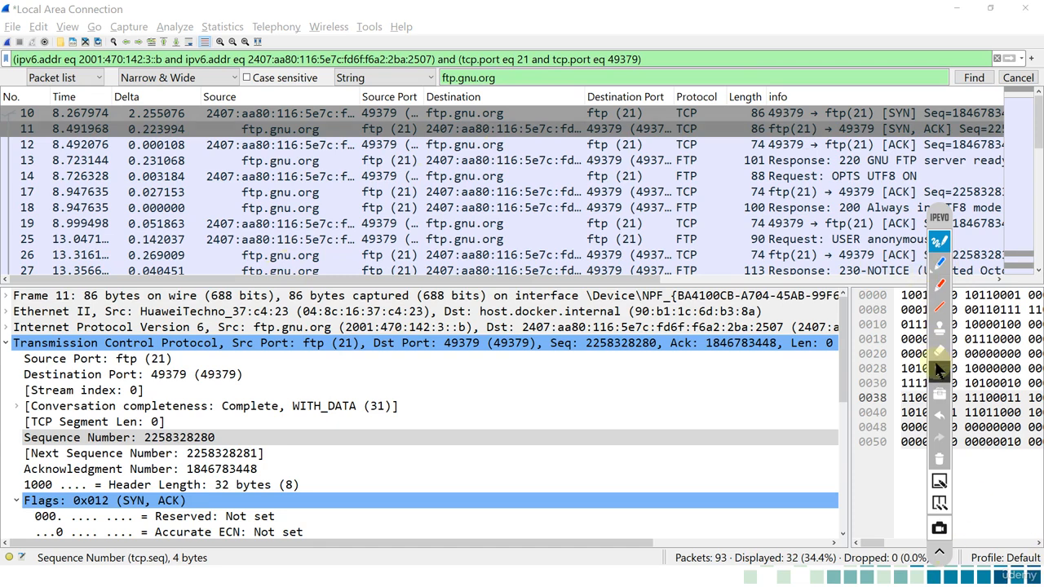
left_click(294, 146)
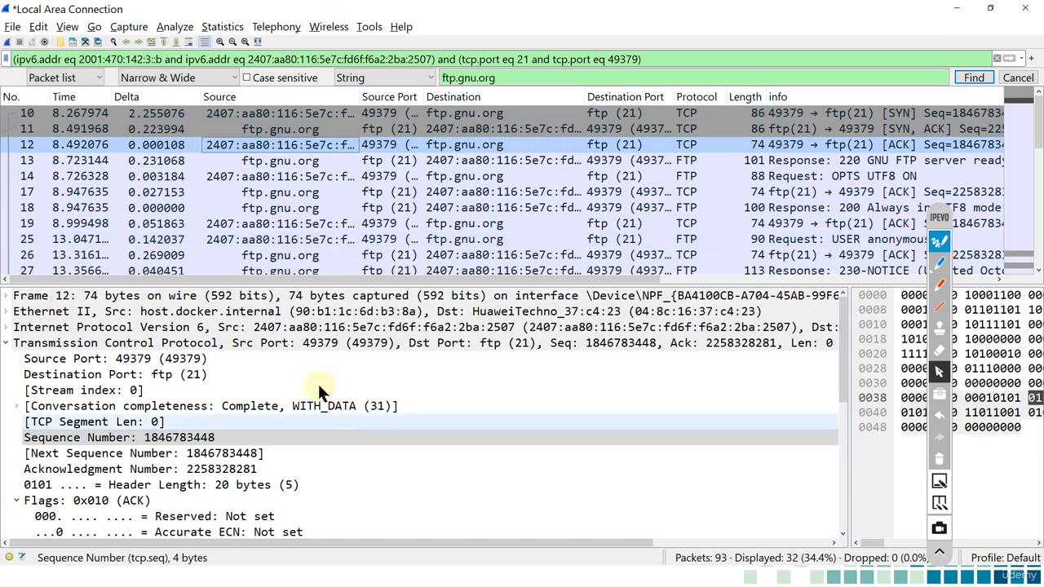
Compare SYN packet 10 with ACK packet 12, then circle packet 12's sequence and acknowledgment number endings in blue, labelling them "48" and "81"
left_click(318, 114)
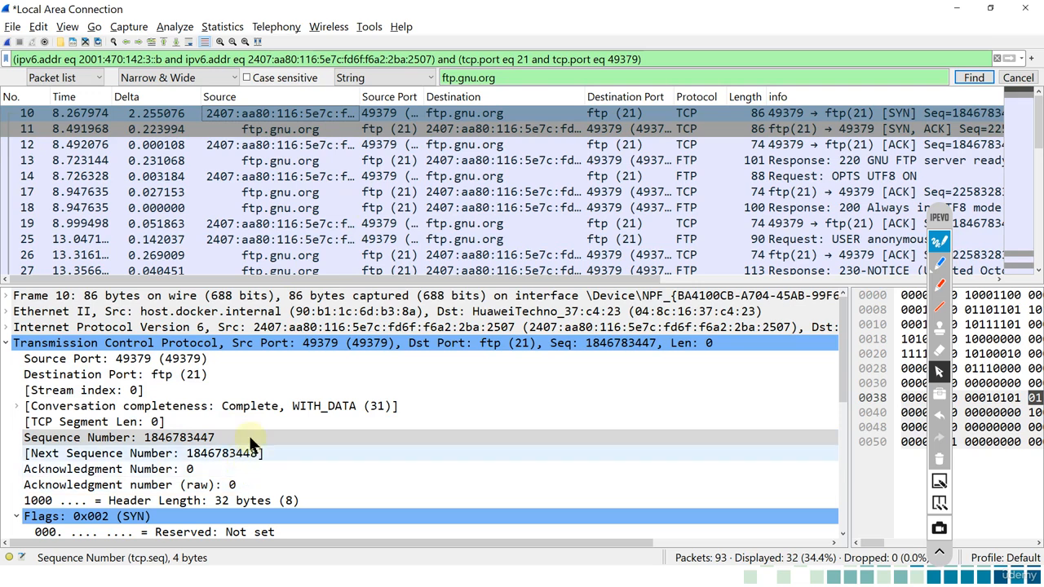
left_click(290, 142)
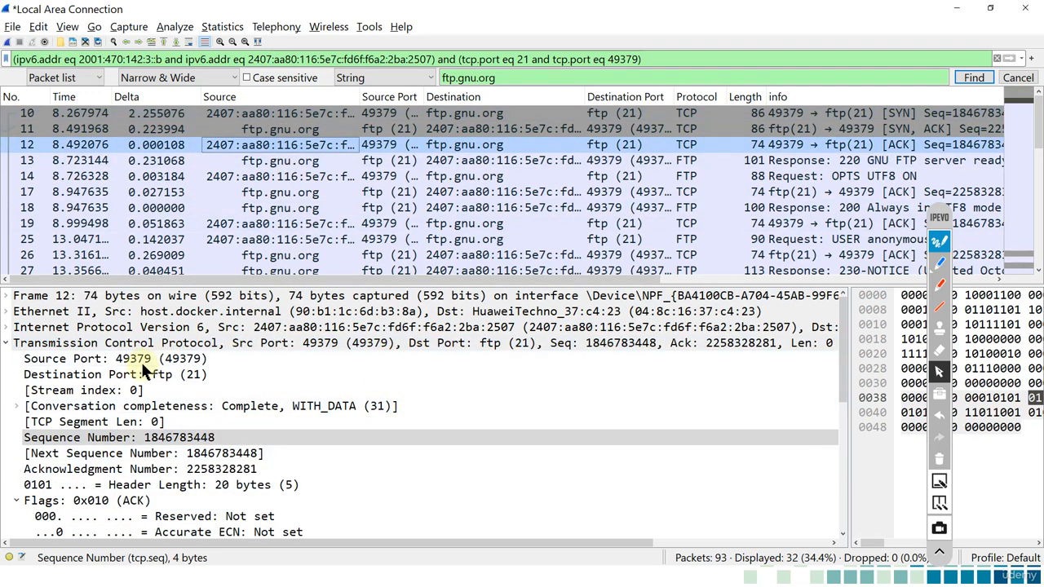
left_click(944, 269)
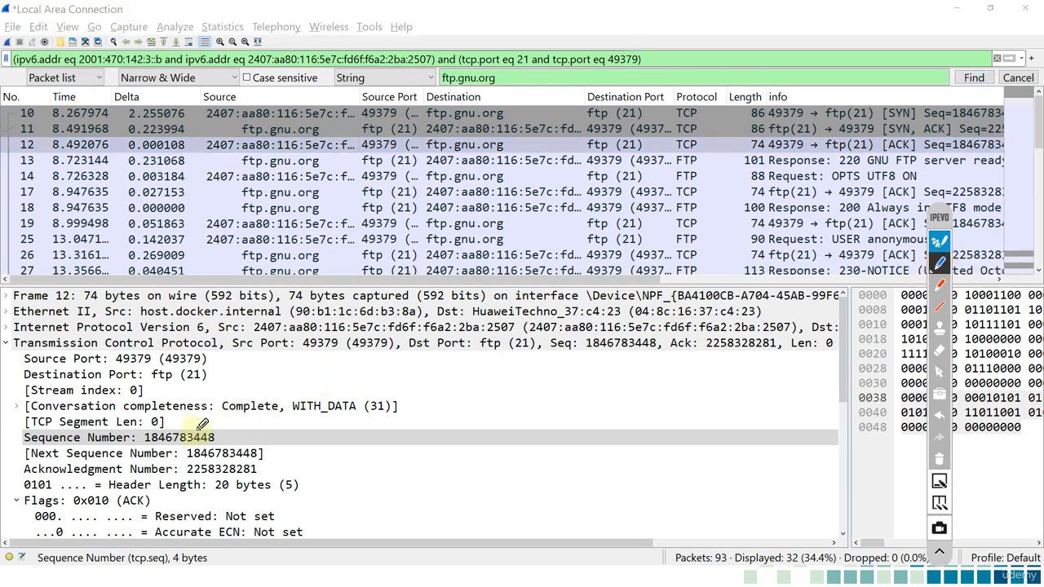
mouse_move(214, 420)
left_mouse_down()
mouse_move(224, 441)
mouse_move(202, 426)
left_mouse_up()
left_click_drag(289, 422, 301, 433)
mouse_move(299, 424)
left_mouse_down()
mouse_move(294, 441)
mouse_move(319, 421)
left_mouse_up()
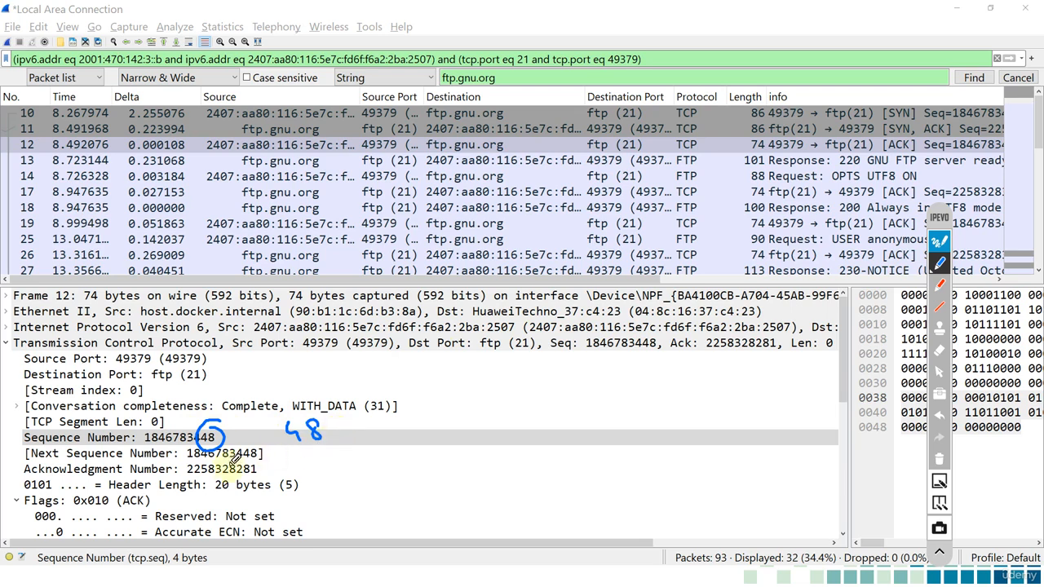
left_click_drag(262, 462, 328, 480)
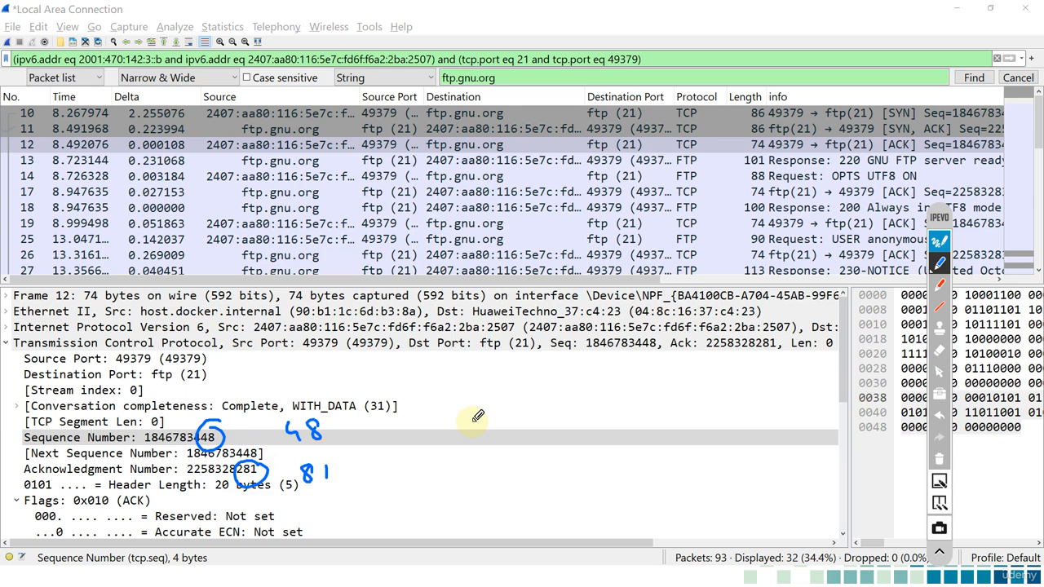
left_click(939, 371)
In SYN, ACK packet 11, circle the sequence and next sequence number endings, add an arrow to an FTP label, and clear the markings
left_click(494, 129)
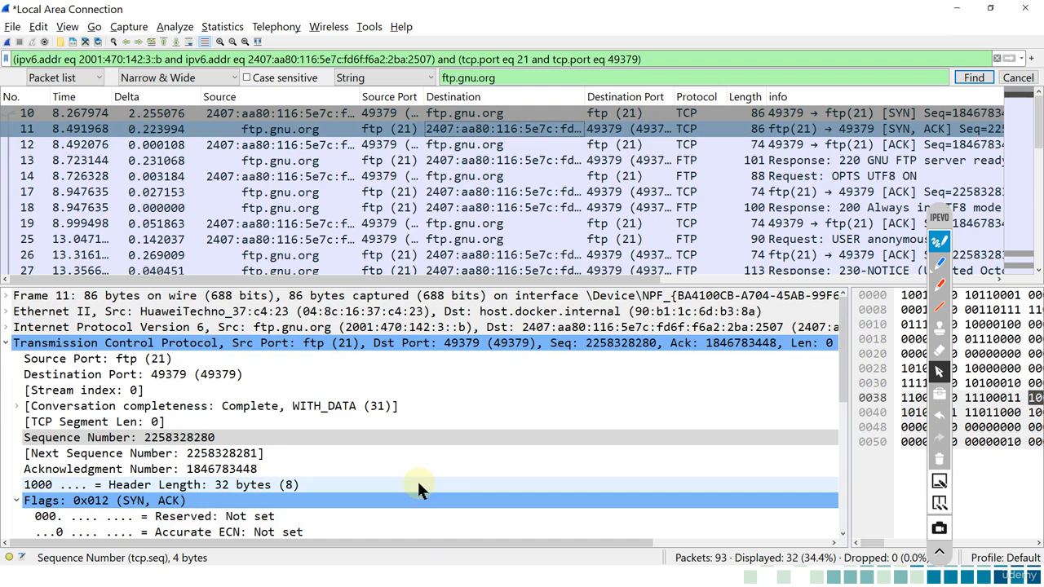
left_click(939, 263)
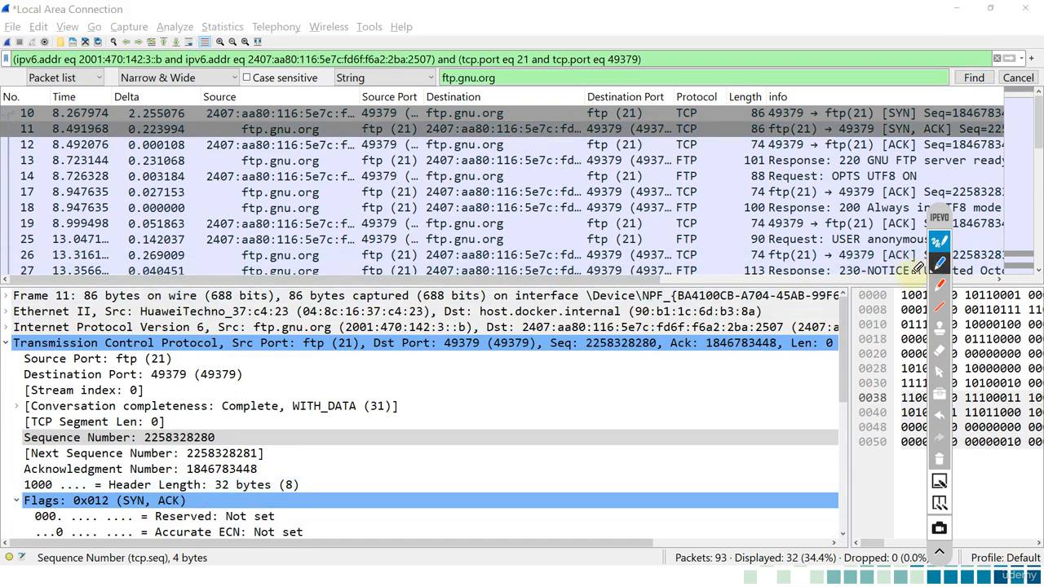
mouse_move(219, 424)
left_mouse_down()
mouse_move(192, 429)
mouse_move(218, 441)
mouse_move(222, 426)
mouse_move(512, 391)
left_mouse_up()
left_click_drag(501, 407, 609, 403)
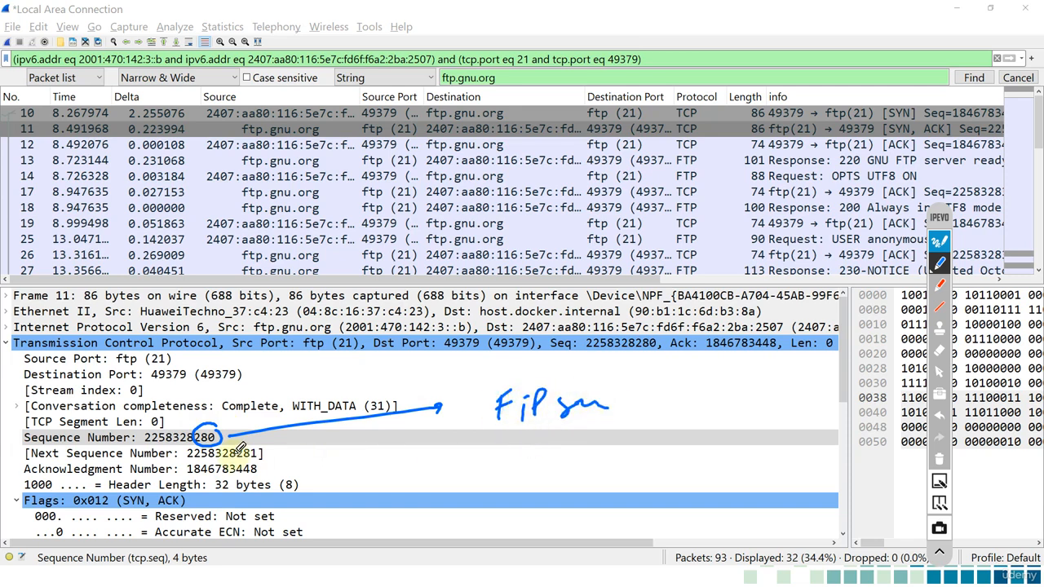
mouse_move(255, 436)
left_mouse_down()
mouse_move(243, 467)
mouse_move(266, 447)
mouse_move(270, 458)
left_mouse_up()
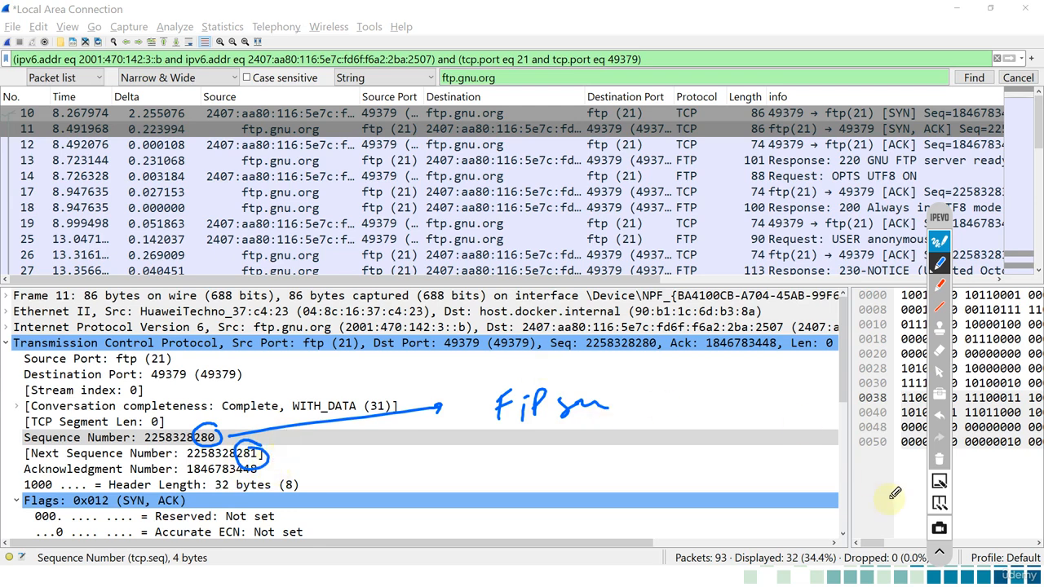
left_click(938, 458)
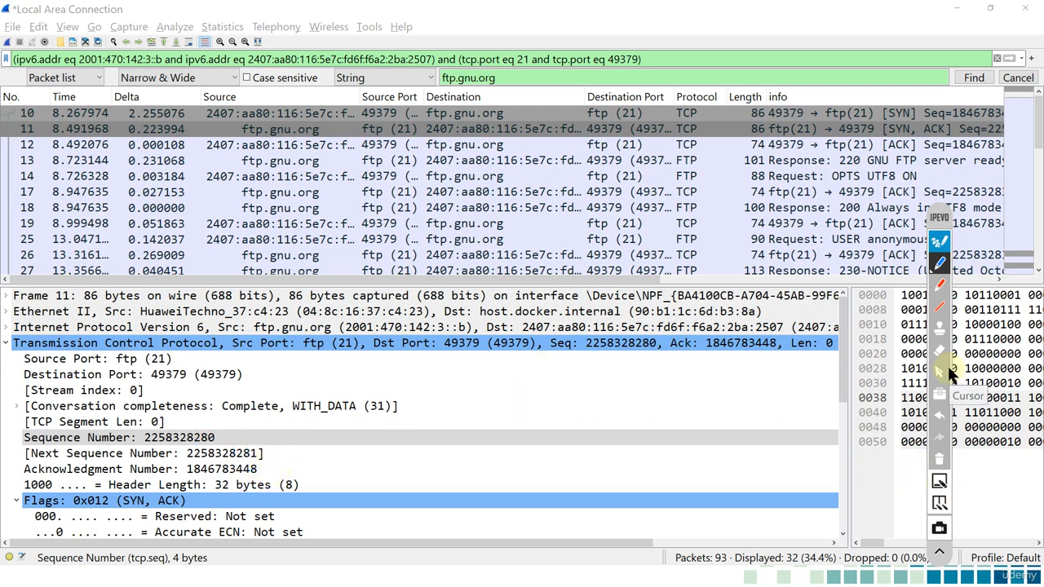
left_click(940, 371)
Return to ACK packet 12 and circle the acknowledgment number's ending "81" with the blue pen
left_click(299, 144)
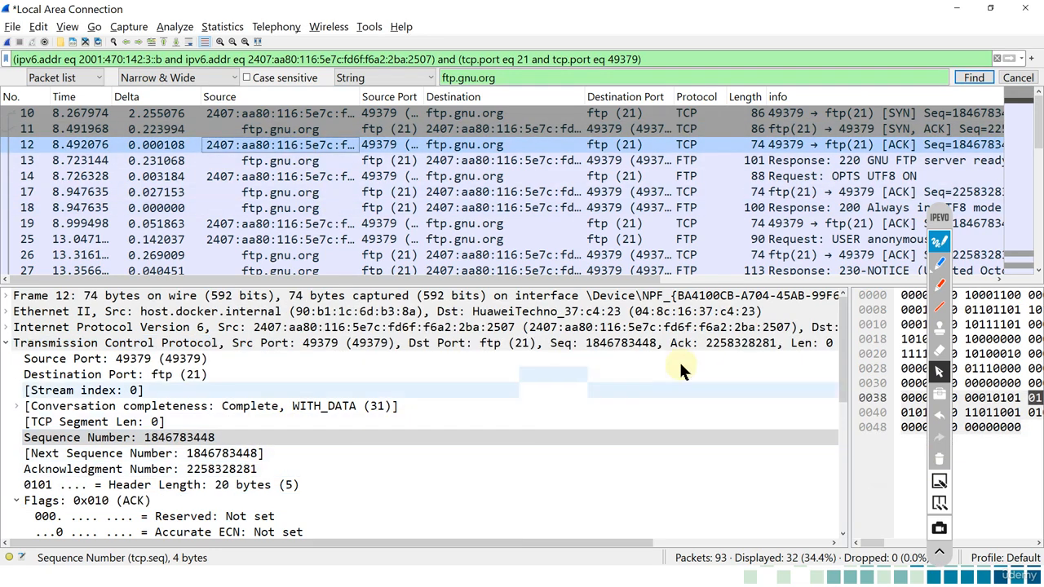
left_click(945, 262)
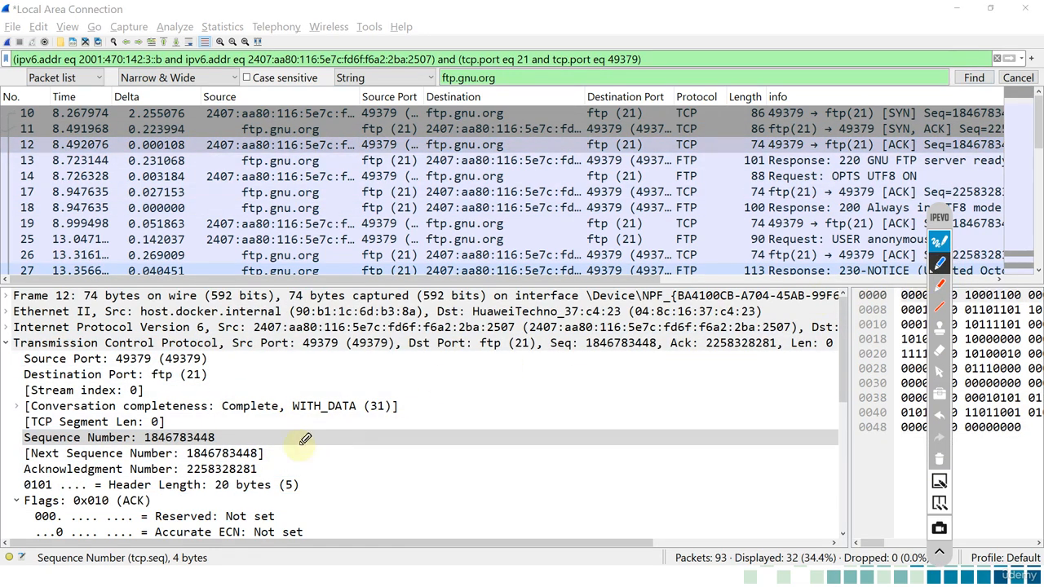
left_click_drag(262, 457, 243, 462)
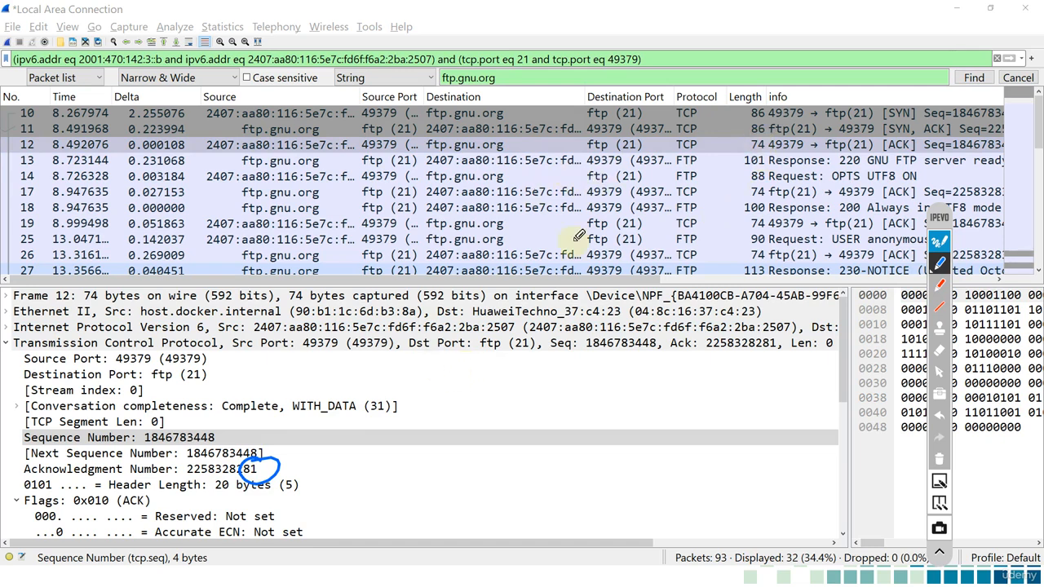
Mark the SYN, SYN-ACK and ACK flags, outline the three handshake packets with handwritten FTP notes, and clear all the markings
mouse_move(914, 105)
left_mouse_down()
mouse_move(877, 129)
mouse_move(951, 134)
mouse_move(877, 137)
mouse_move(889, 149)
mouse_move(918, 139)
mouse_move(875, 153)
left_mouse_up()
mouse_move(242, 155)
left_mouse_down()
mouse_move(751, 163)
mouse_move(898, 151)
mouse_move(767, 95)
mouse_move(281, 81)
mouse_move(263, 153)
left_mouse_up()
mouse_move(416, 114)
left_mouse_down()
mouse_move(399, 131)
mouse_move(420, 129)
mouse_move(431, 144)
left_mouse_up()
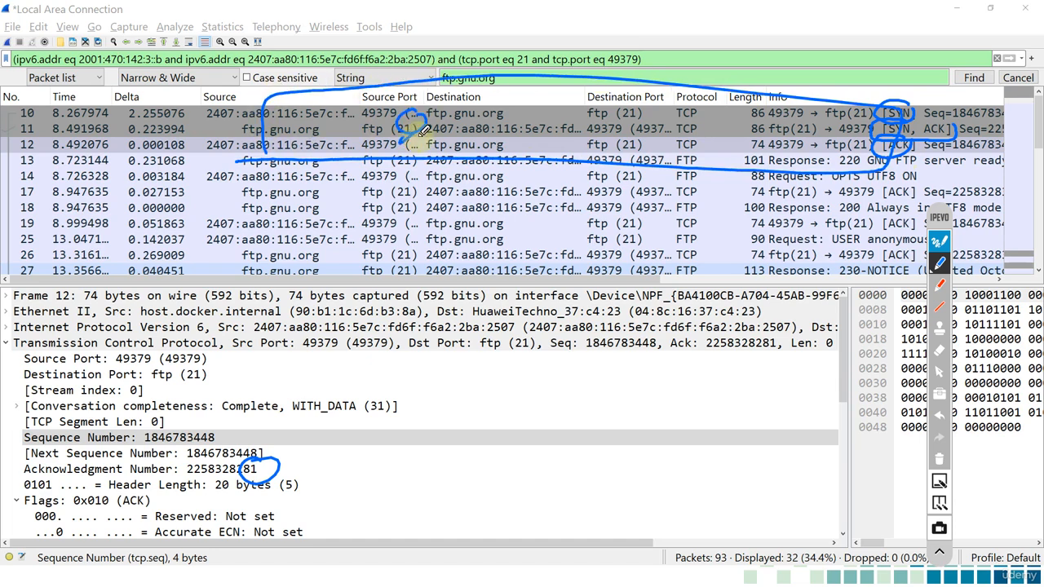
mouse_move(626, 119)
left_mouse_down()
mouse_move(616, 141)
mouse_move(650, 128)
mouse_move(688, 133)
left_mouse_up()
mouse_move(493, 136)
left_mouse_down()
mouse_move(522, 123)
mouse_move(545, 135)
mouse_move(565, 115)
left_mouse_up()
mouse_move(508, 166)
left_mouse_down()
mouse_move(494, 192)
mouse_move(568, 130)
left_mouse_up()
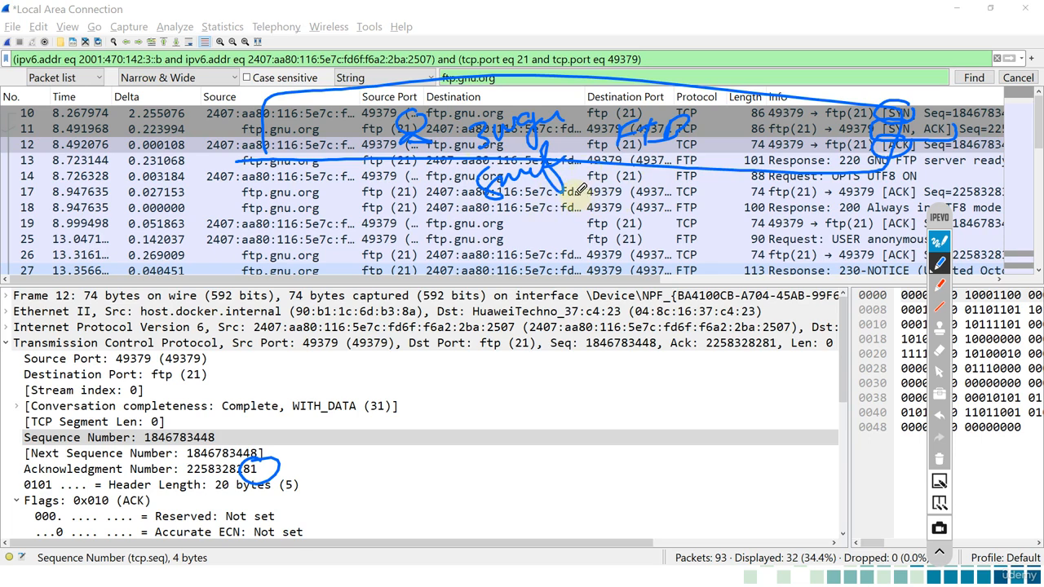
left_click(937, 455)
left_click(936, 369)
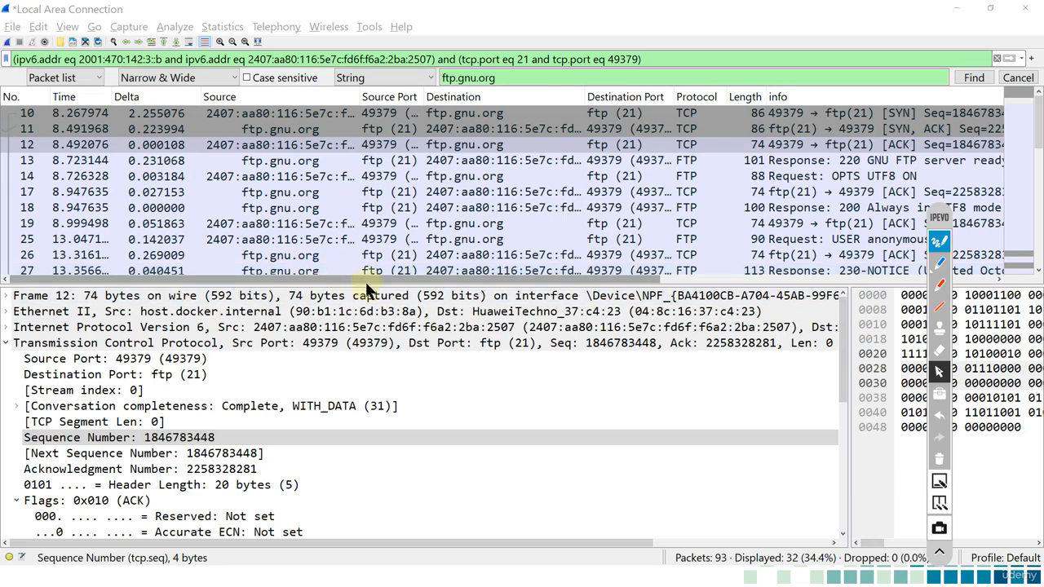
Enlarge the packet details area and examine the TCP flags of packets 10, 11 and 12, ending at packet 12's window fields
left_click_drag(379, 281, 326, 179)
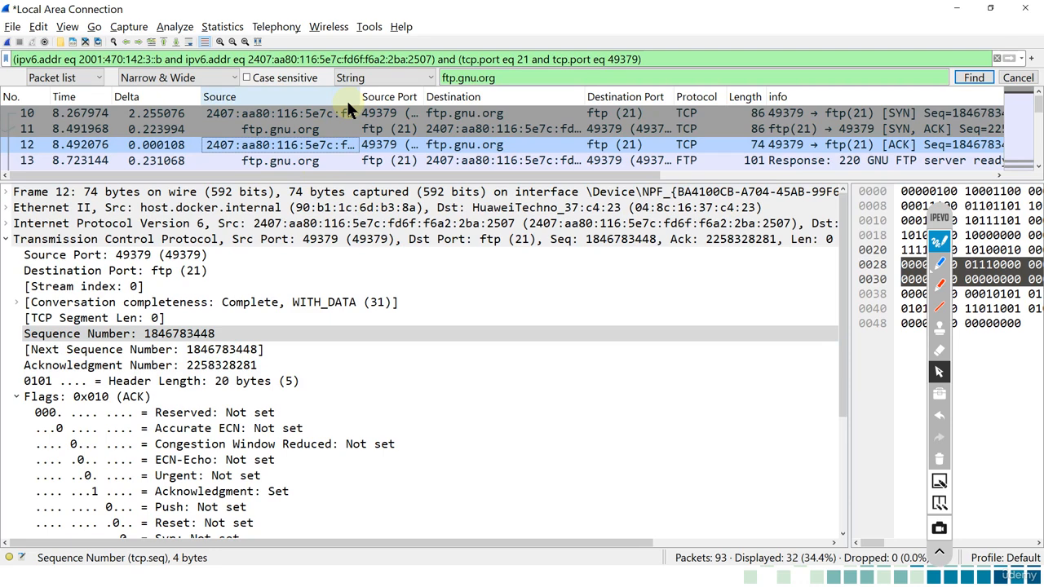
left_click(315, 114)
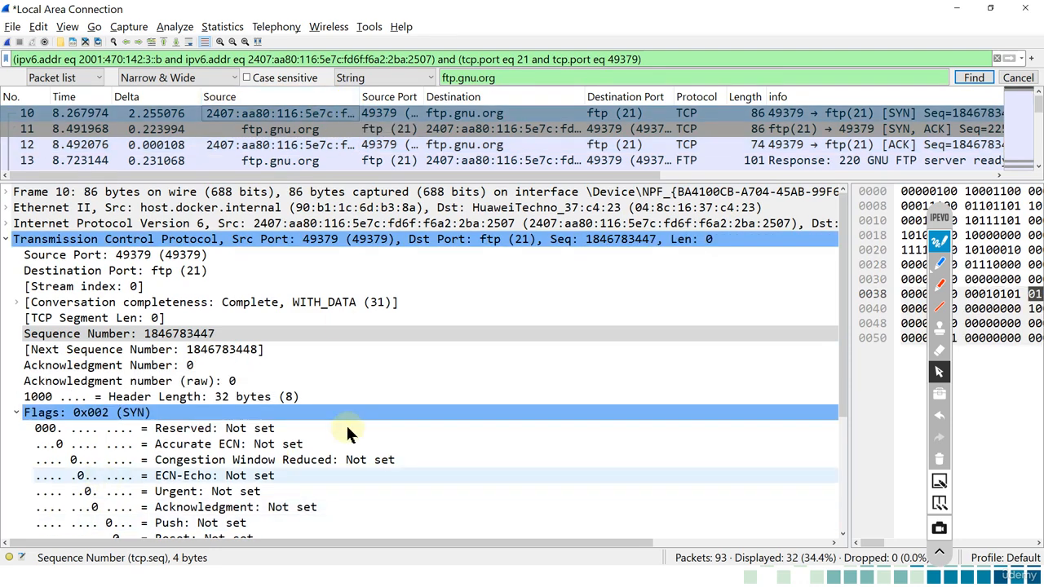
scroll(523, 398, "down", 4)
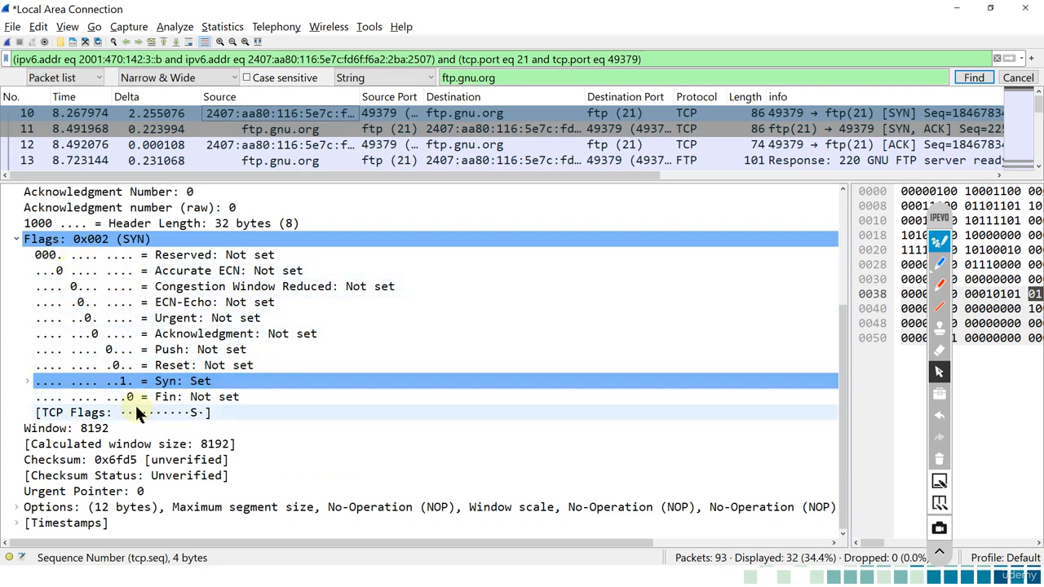
left_click(436, 134)
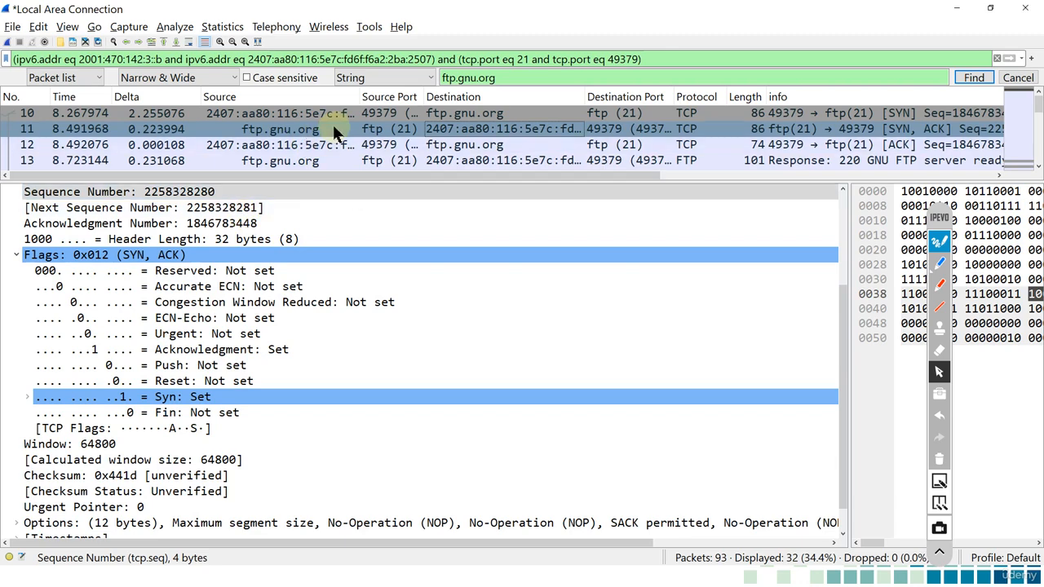
left_click(410, 144)
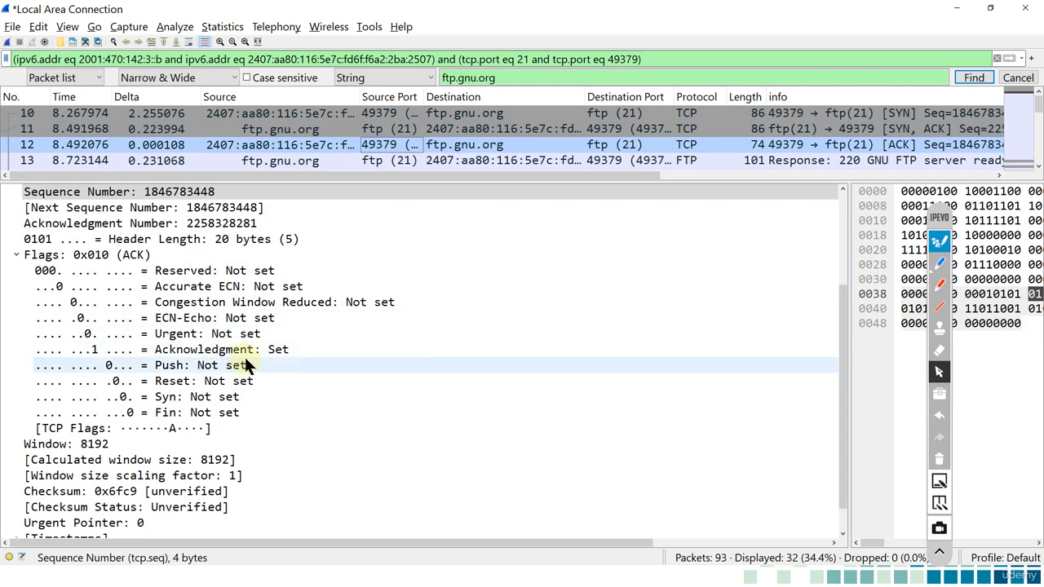
left_click(184, 146)
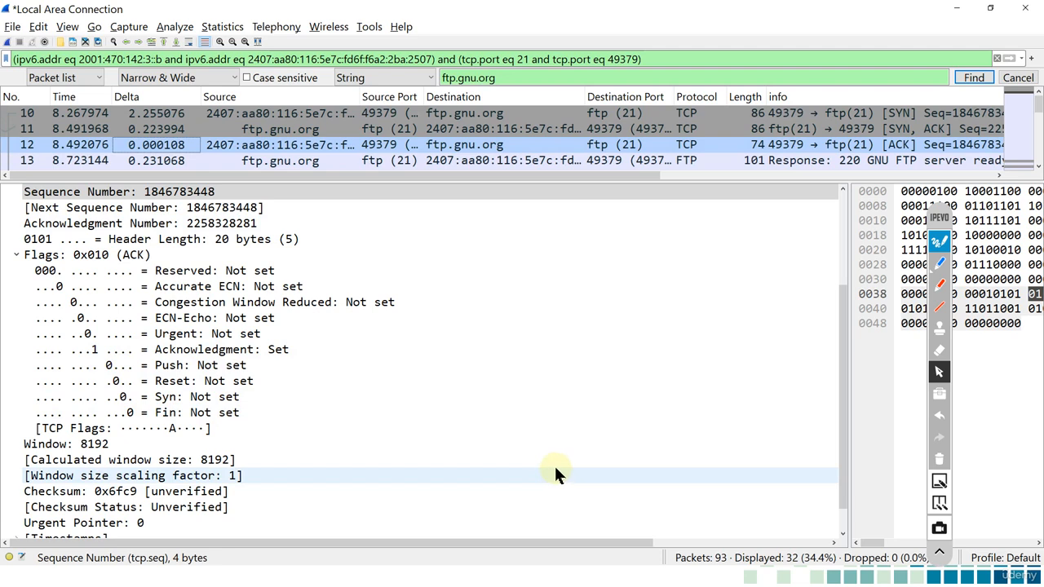
scroll(501, 410, "down", 1)
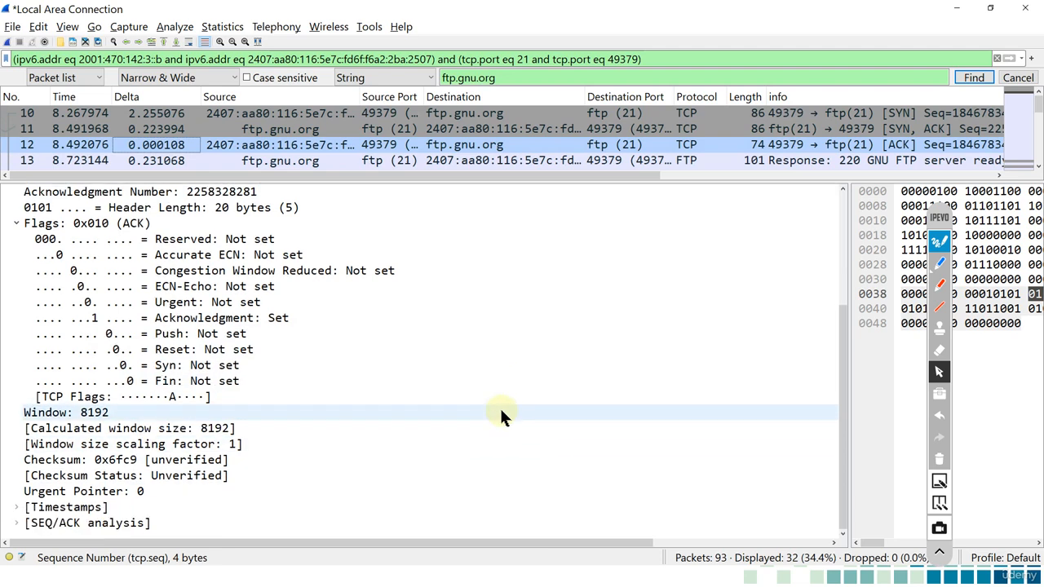
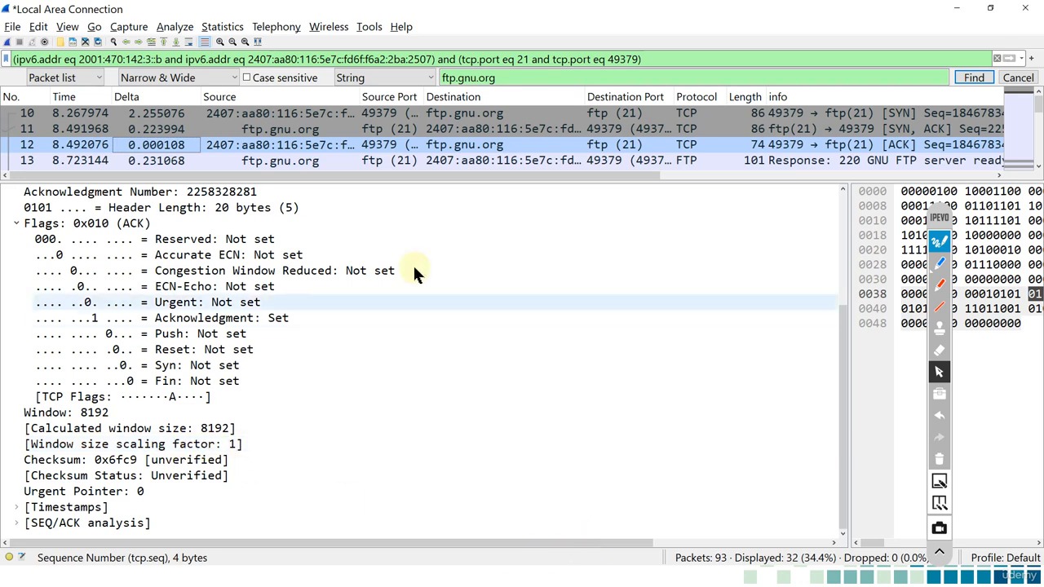
Annotate packet 12's window value with "8192" and a circled "80's, 90's" note, mark the window scaling factor, and clear the drawings
left_click(939, 263)
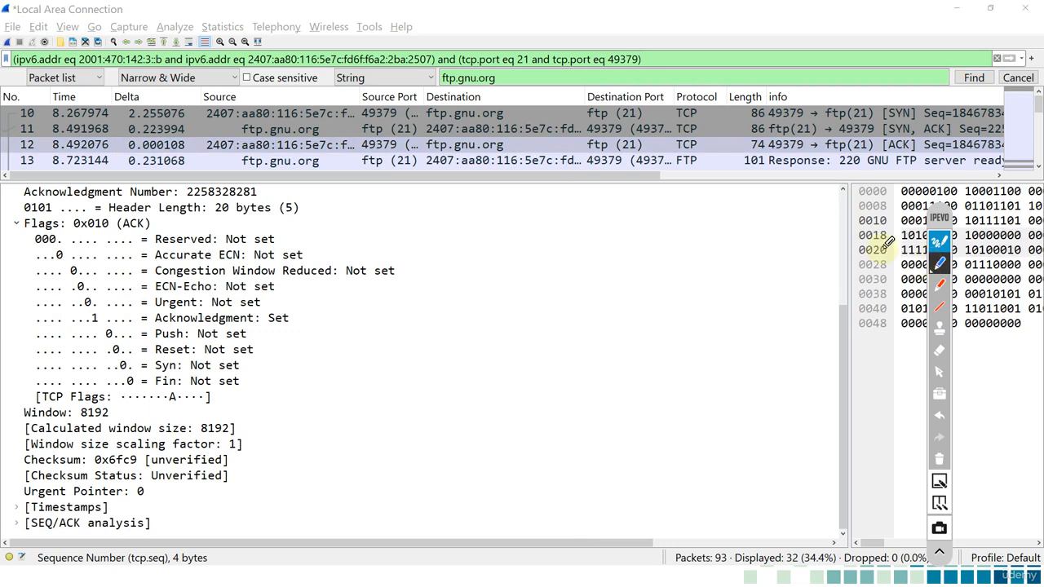
mouse_move(112, 417)
left_mouse_down()
mouse_move(86, 399)
mouse_move(15, 398)
mouse_move(98, 427)
mouse_move(118, 402)
mouse_move(322, 359)
mouse_move(315, 370)
left_mouse_up()
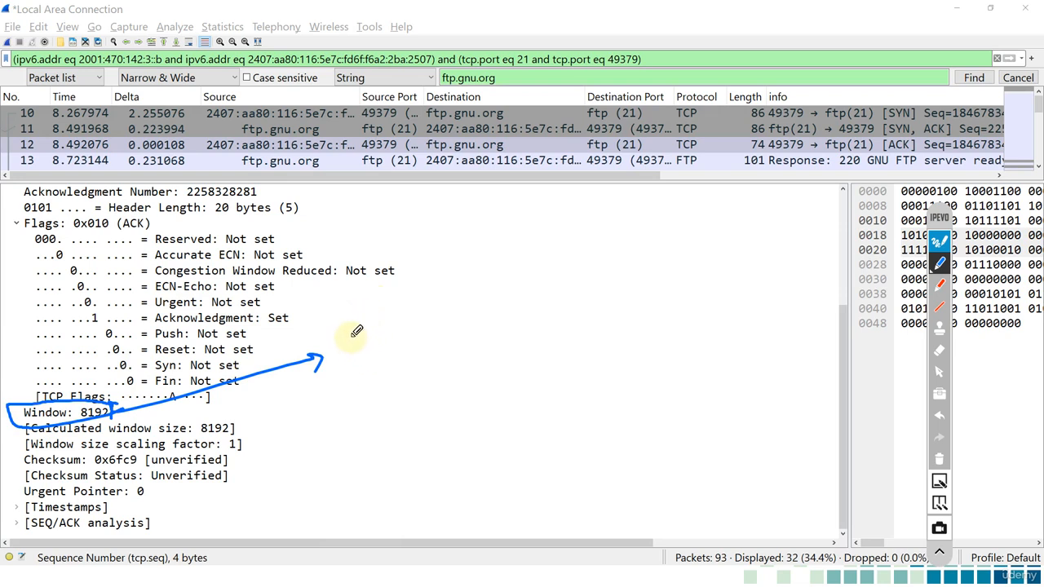
left_click_drag(353, 335, 406, 348)
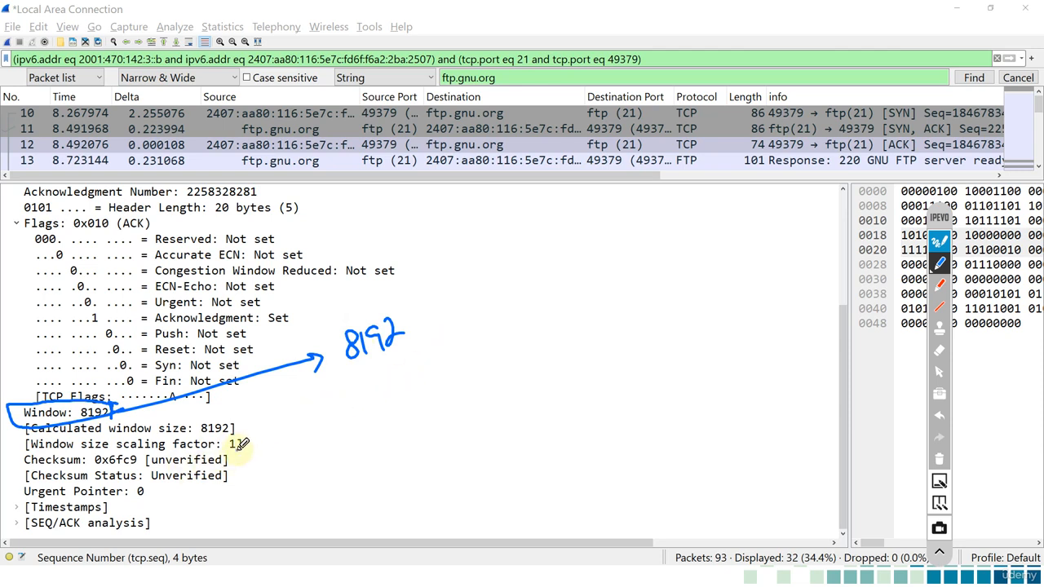
mouse_move(242, 444)
left_mouse_down()
mouse_move(335, 431)
mouse_move(334, 445)
left_mouse_up()
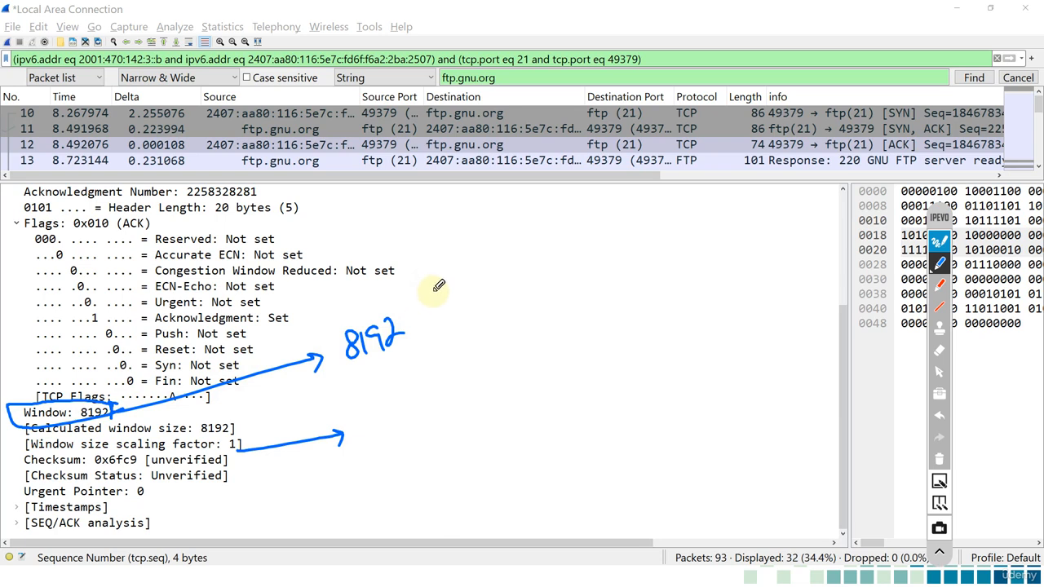
mouse_move(447, 278)
left_mouse_down()
mouse_move(461, 279)
mouse_move(496, 247)
mouse_move(536, 256)
mouse_move(553, 243)
mouse_move(433, 269)
mouse_move(559, 225)
left_mouse_up()
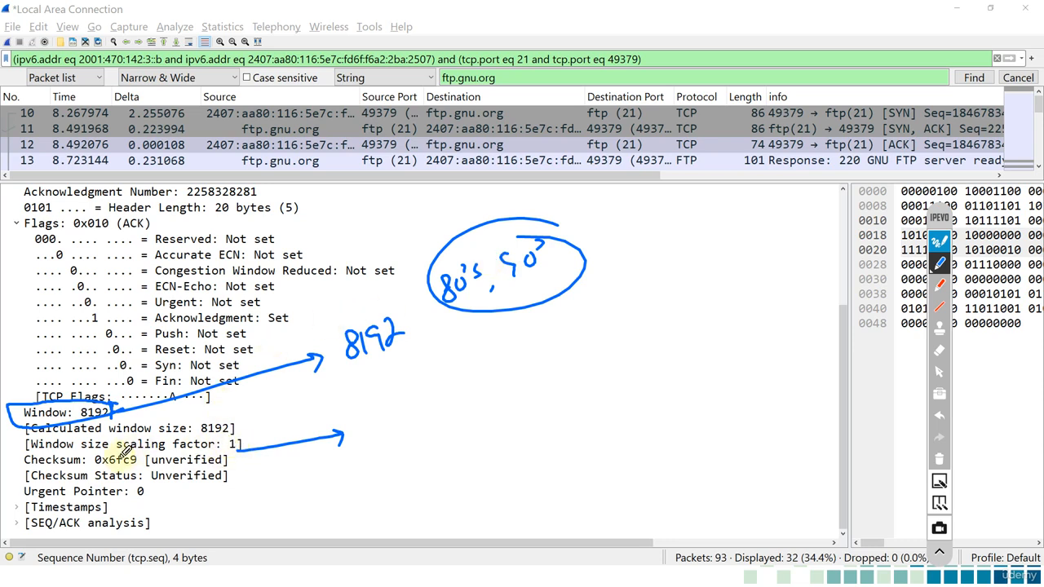
mouse_move(122, 459)
left_mouse_down()
mouse_move(200, 455)
mouse_move(228, 426)
mouse_move(135, 432)
mouse_move(132, 466)
left_mouse_up()
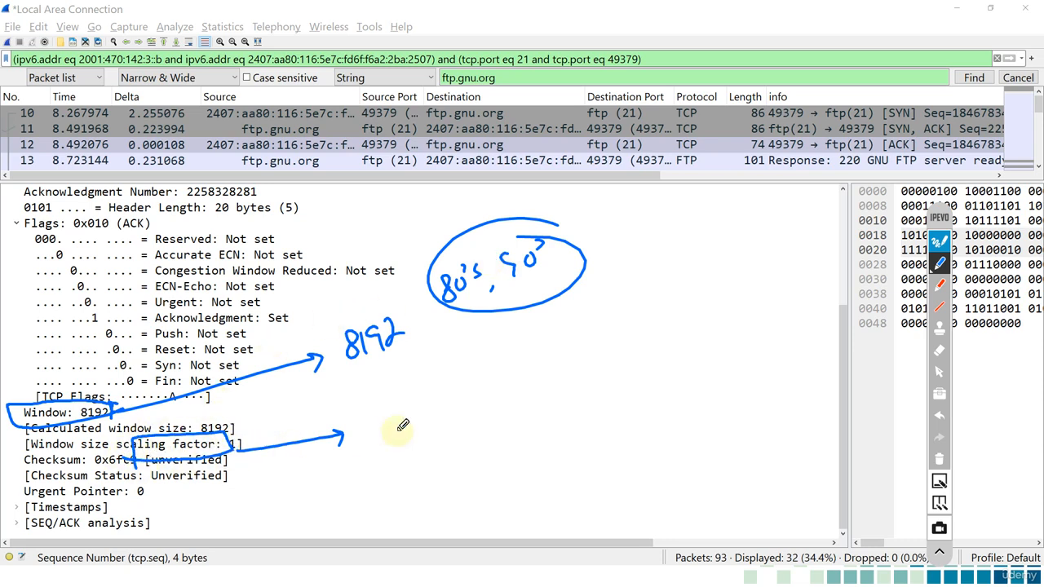
left_click(939, 458)
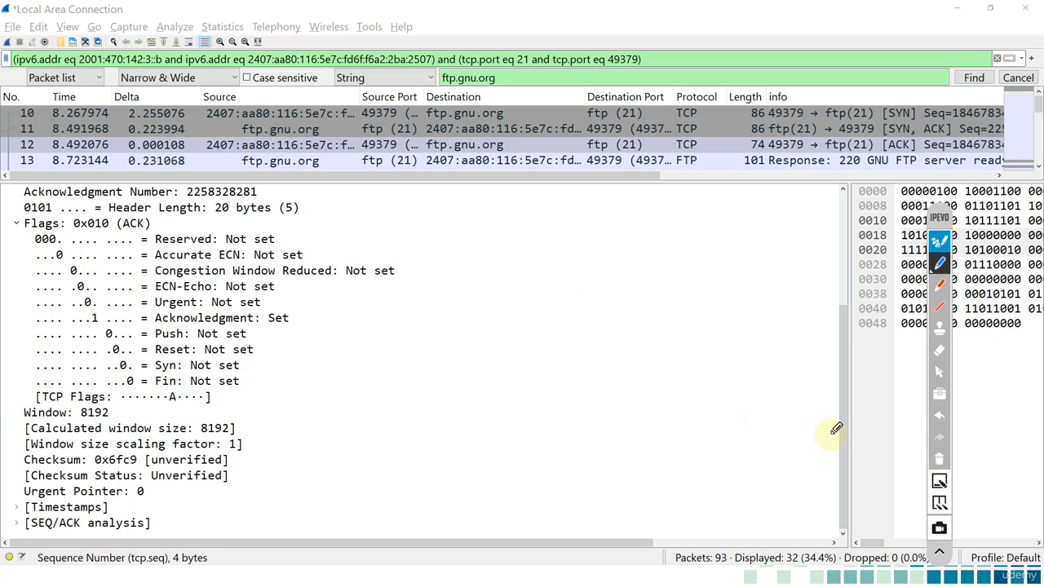
Box the window value and scaling factor, write "8192 × 1 = 8192" with an arrow to the calculated window size, and clear everything
mouse_move(106, 403)
left_mouse_down()
mouse_move(73, 426)
mouse_move(110, 408)
mouse_move(300, 417)
left_mouse_up()
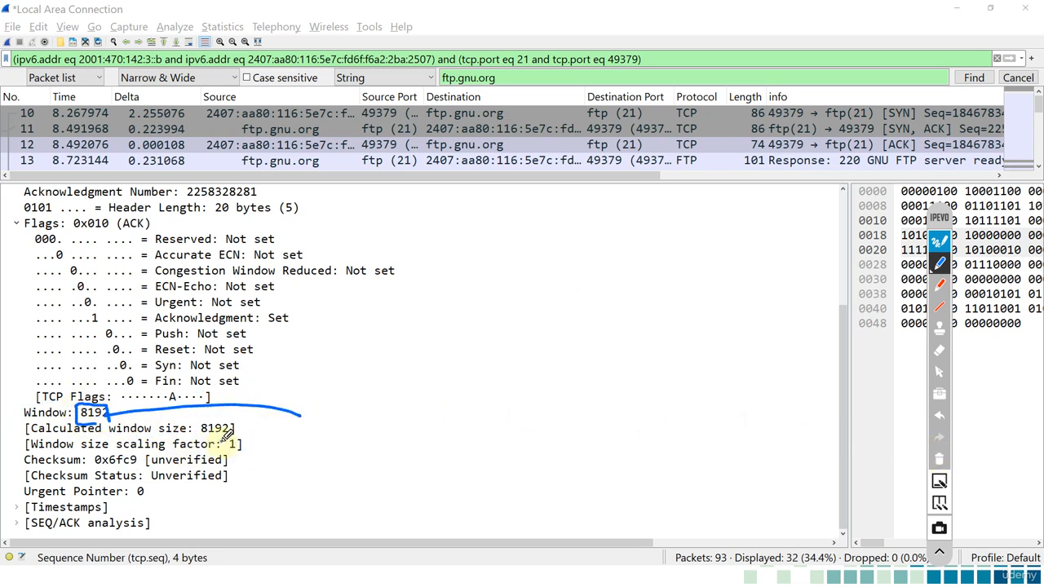
mouse_move(226, 435)
left_mouse_down()
mouse_move(230, 454)
mouse_move(406, 405)
mouse_move(419, 429)
mouse_move(402, 430)
left_mouse_up()
mouse_move(436, 401)
left_mouse_down()
mouse_move(434, 423)
mouse_move(464, 400)
left_mouse_up()
left_click_drag(449, 416, 464, 412)
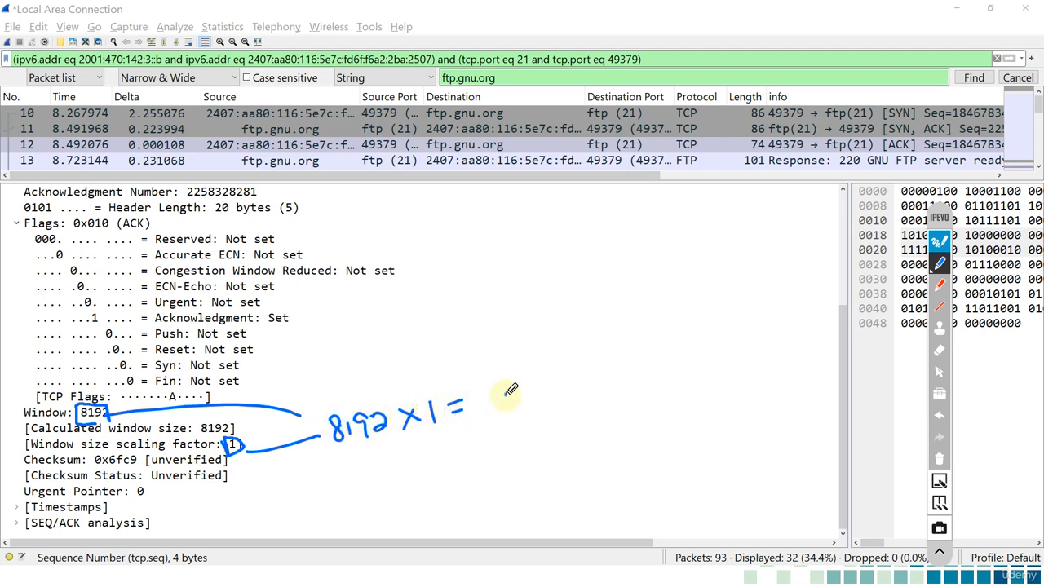
left_click_drag(515, 383, 529, 400)
mouse_move(552, 376)
left_mouse_down()
mouse_move(545, 401)
mouse_move(573, 390)
left_mouse_up()
mouse_move(583, 353)
left_mouse_down()
mouse_move(569, 366)
mouse_move(447, 368)
mouse_move(244, 427)
left_mouse_up()
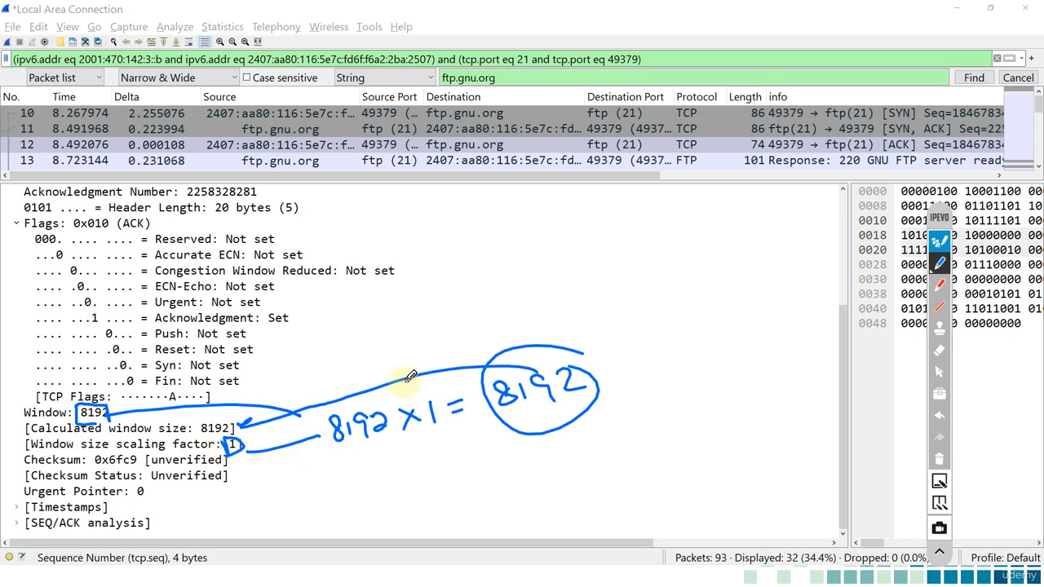
left_click(938, 464)
left_click(939, 373)
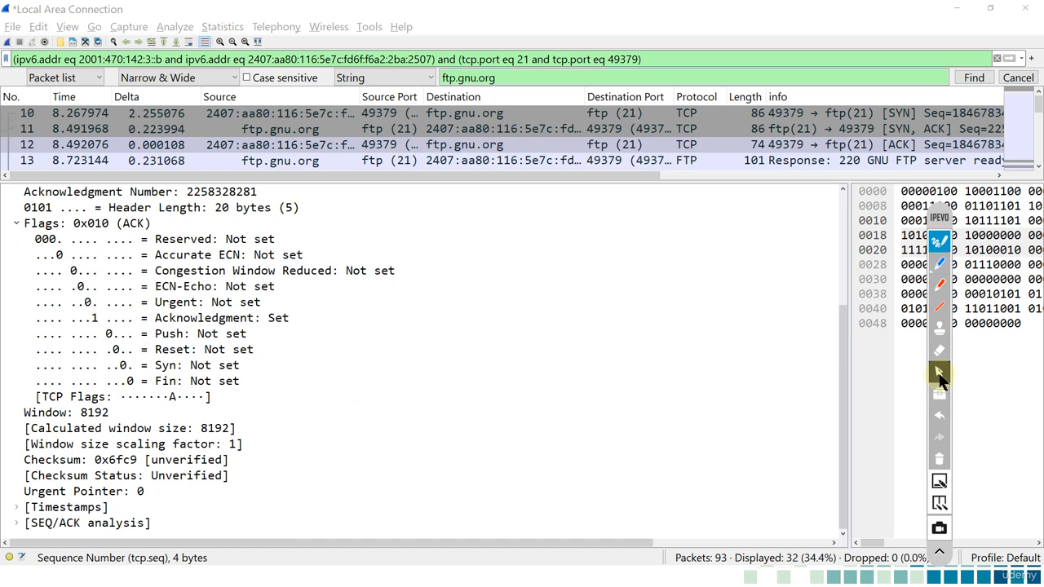
Select packet 13, outline the TCP and FTP protocol entries, and box its source port 21 and destination port 49379
left_click(670, 158)
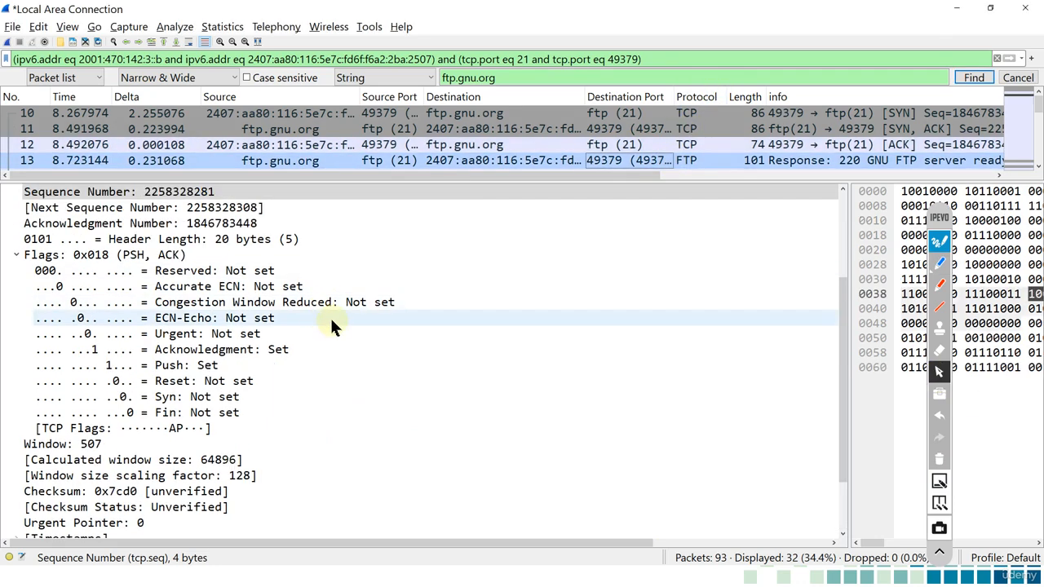
scroll(330, 315, "up", 2)
scroll(355, 343, "up", 1)
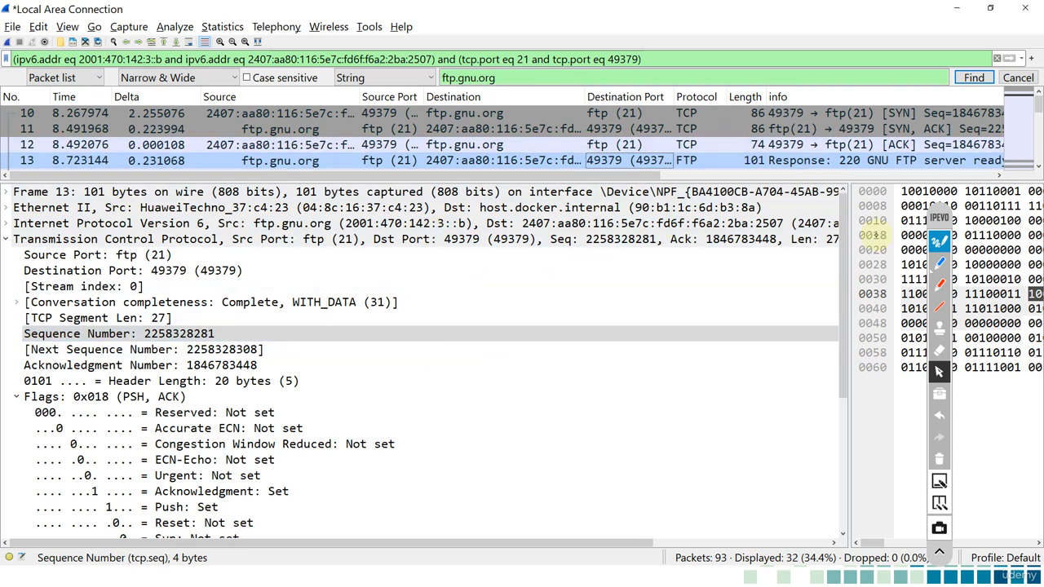
left_click(939, 263)
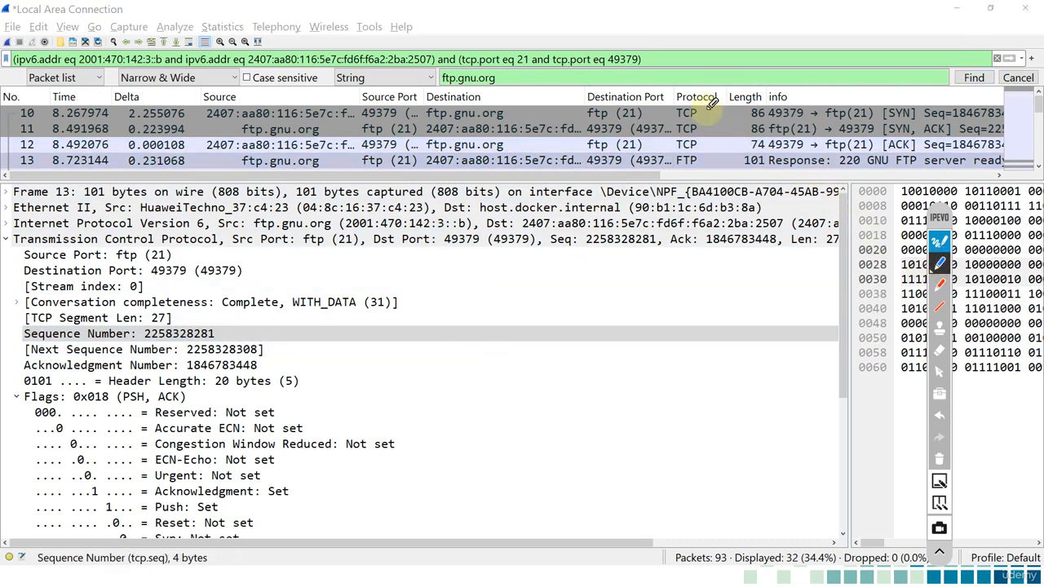
mouse_move(695, 141)
left_mouse_down()
mouse_move(704, 91)
mouse_move(661, 132)
mouse_move(697, 141)
mouse_move(712, 103)
left_mouse_up()
left_click_drag(697, 152, 676, 153)
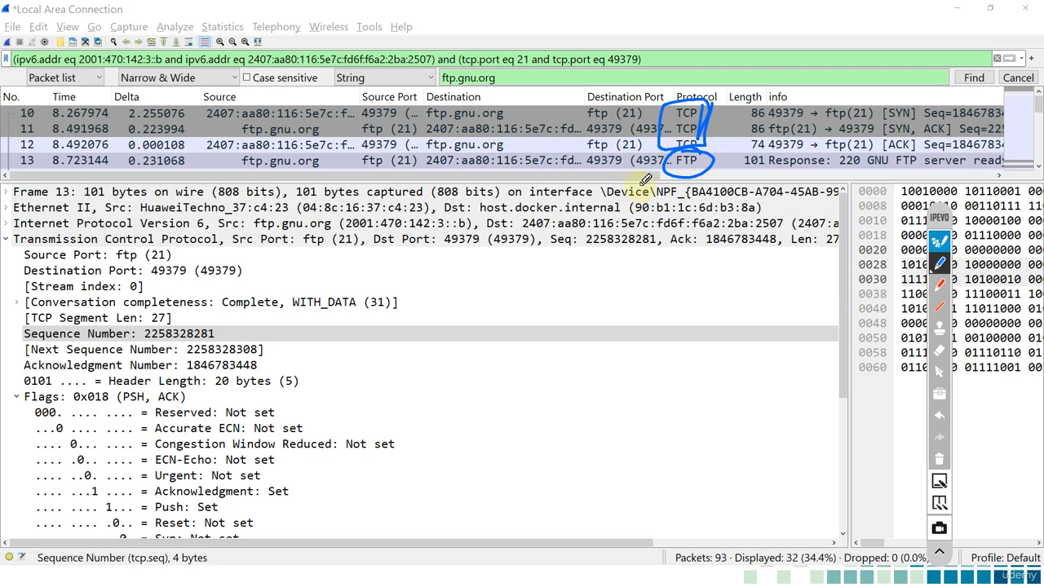
mouse_move(361, 230)
left_mouse_down()
mouse_move(361, 246)
mouse_move(222, 225)
mouse_move(294, 260)
mouse_move(359, 236)
left_mouse_up()
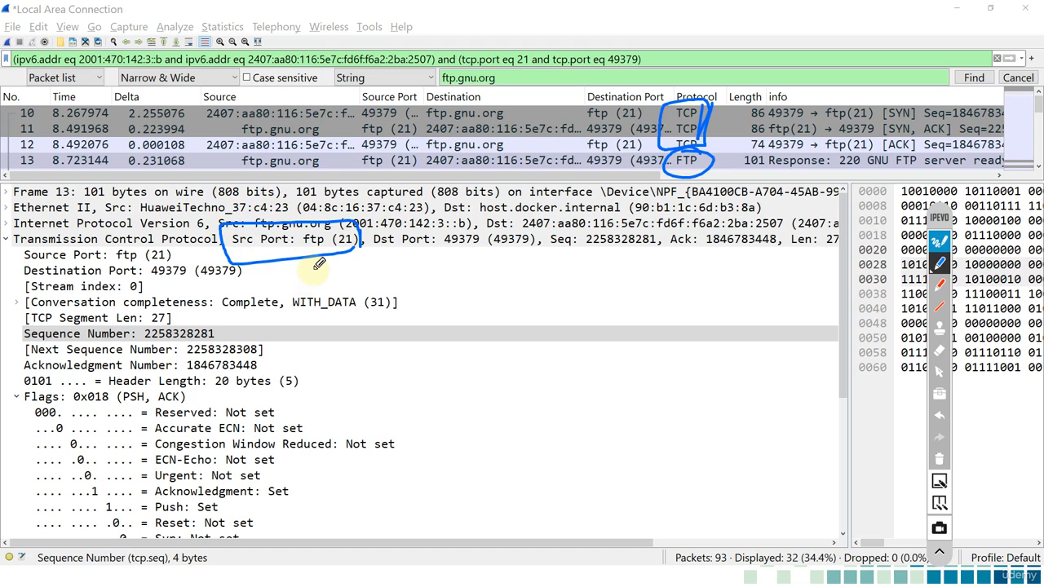
mouse_move(441, 224)
left_mouse_down()
mouse_move(495, 250)
mouse_move(433, 258)
left_mouse_up()
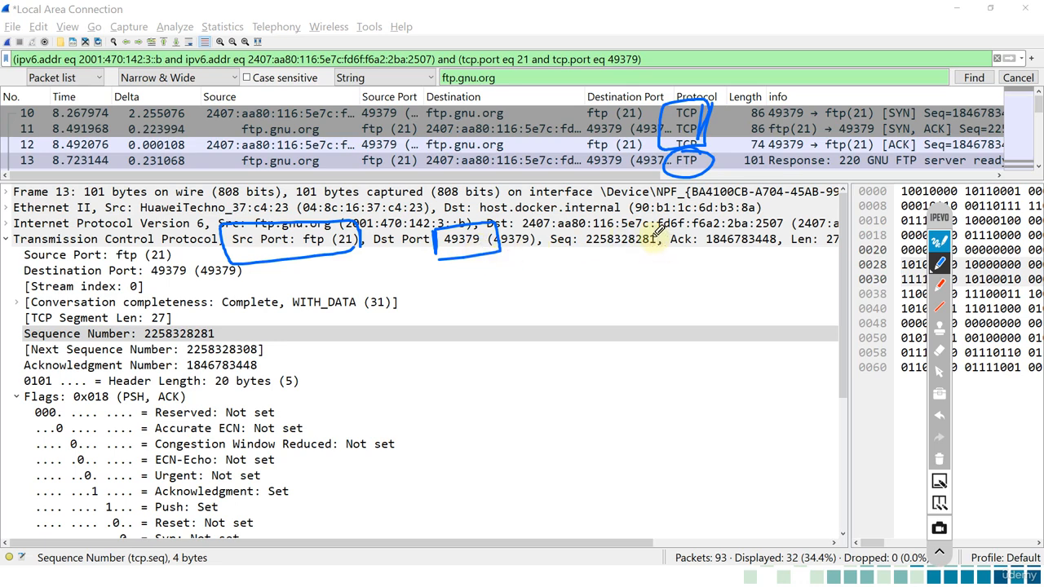
Circle the sequence and acknowledgment number endings, annotate them "81" and "48", mark the matching detail fields, and clear the drawings
mouse_move(652, 225)
left_mouse_down()
mouse_move(638, 243)
mouse_move(649, 230)
left_mouse_up()
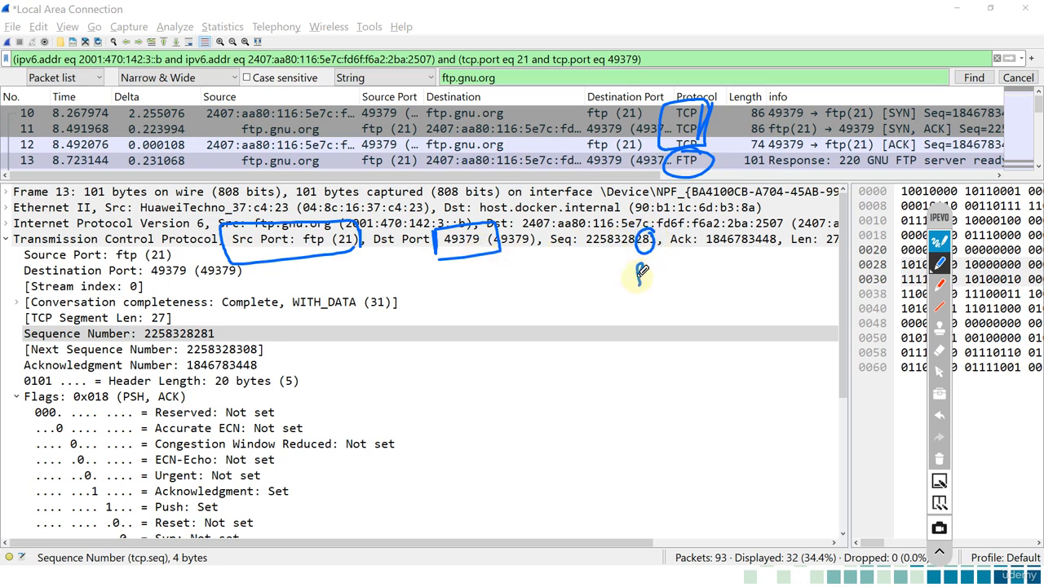
left_click_drag(641, 274, 645, 283)
left_click_drag(654, 271, 653, 284)
left_click_drag(776, 230, 770, 233)
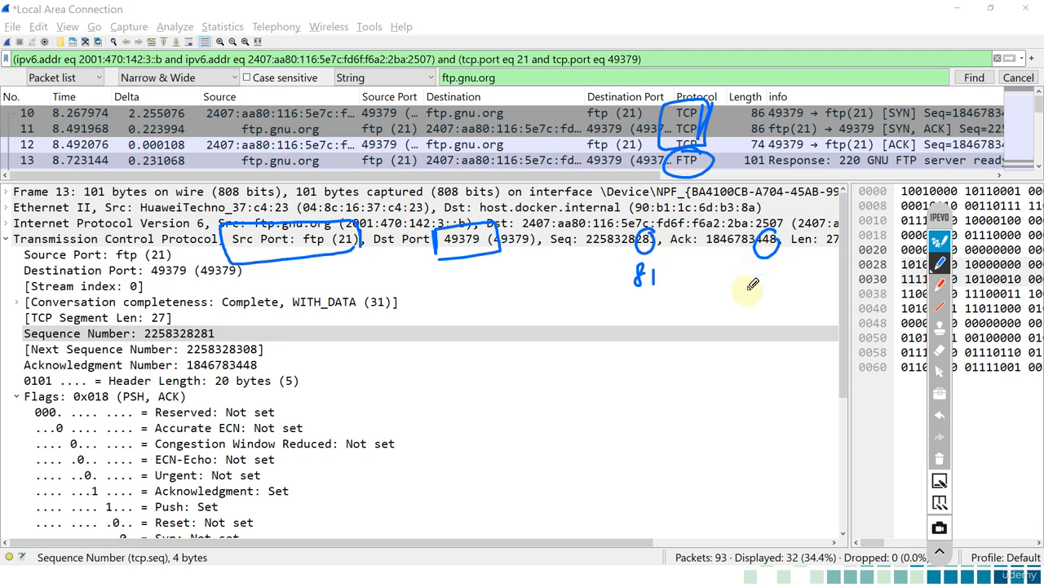
left_click_drag(764, 272, 775, 286)
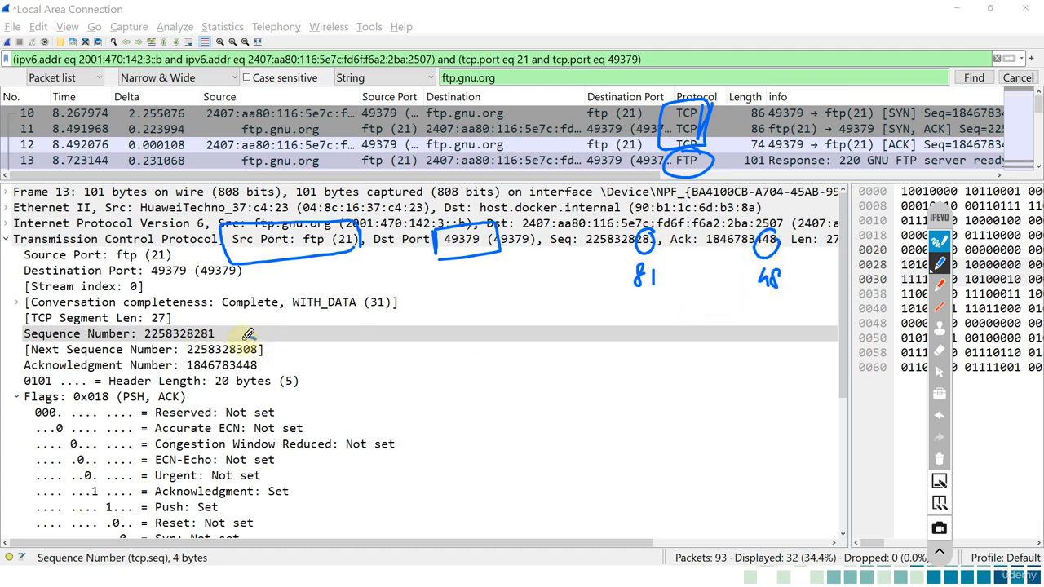
left_click_drag(248, 335, 259, 364)
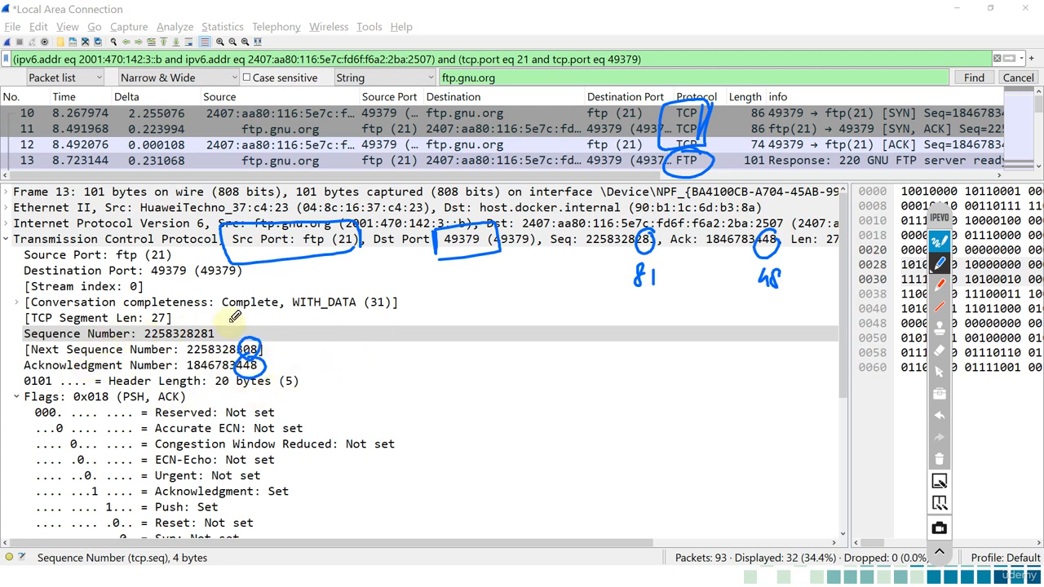
mouse_move(217, 325)
left_mouse_down()
mouse_move(204, 337)
mouse_move(227, 333)
mouse_move(214, 325)
left_mouse_up()
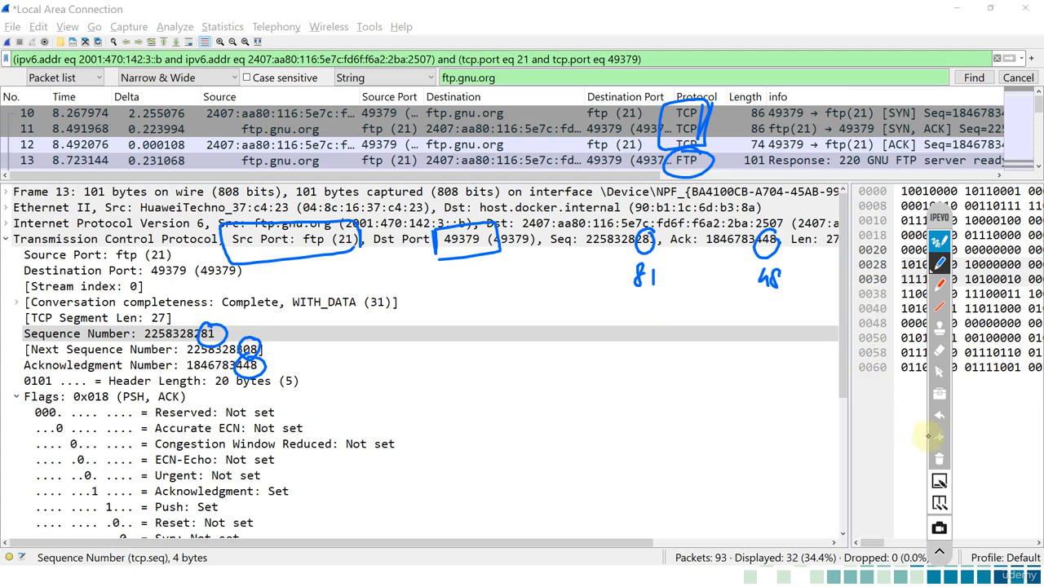
left_click(942, 459)
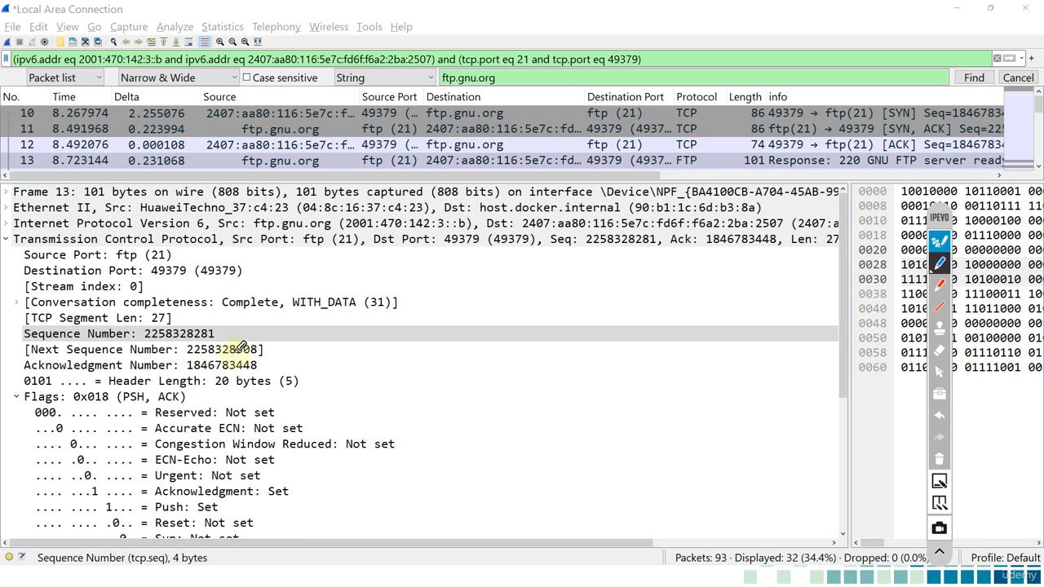
Circle the "308" ending of packet 13's next sequence number, then clear the mark and leave drawing mode
mouse_move(235, 343)
left_mouse_down()
mouse_move(242, 351)
mouse_move(249, 341)
left_mouse_up()
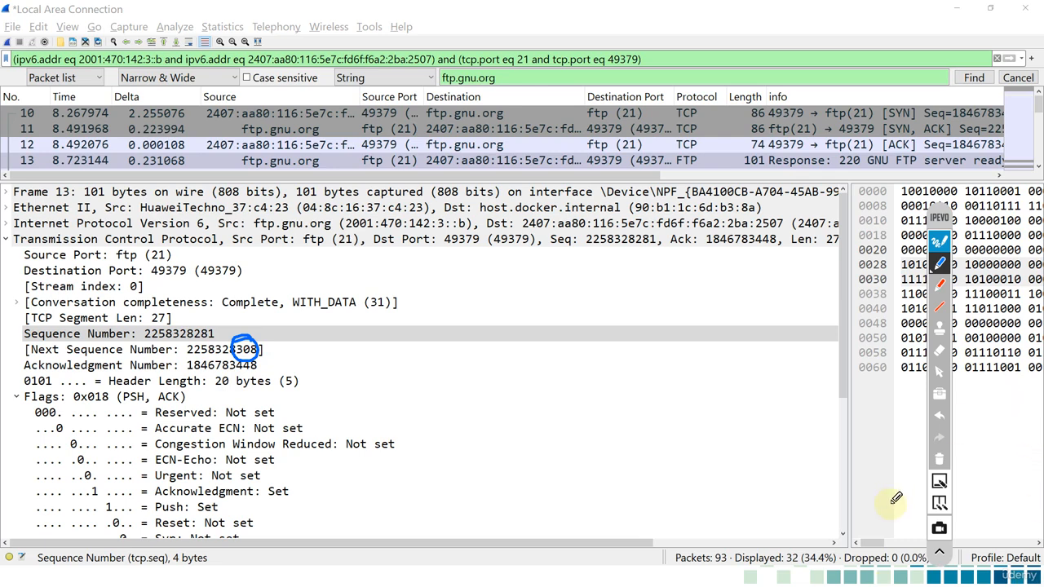
left_click(940, 460)
left_click(939, 371)
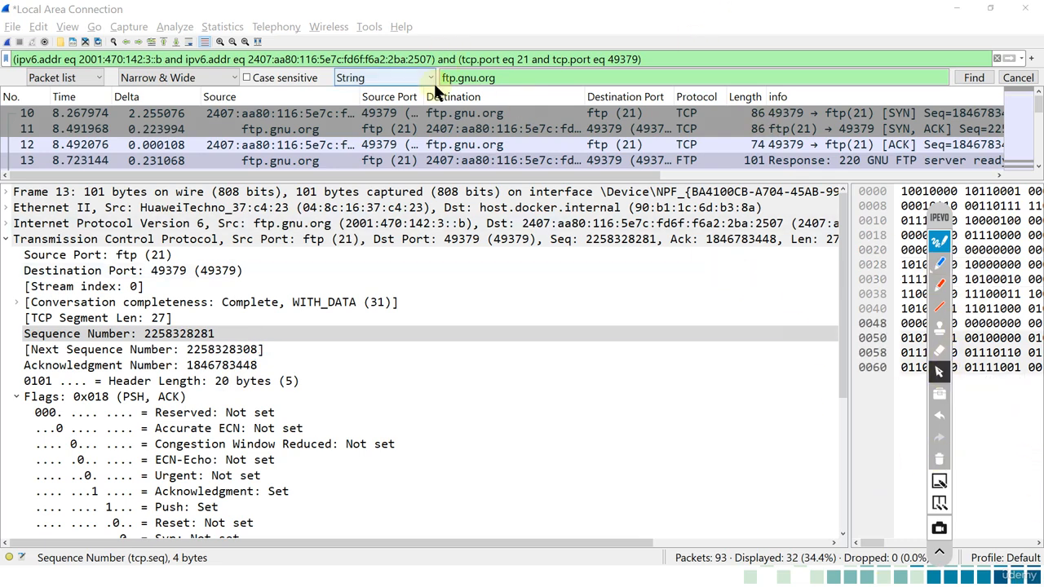
Link packet 13 to its Frame line and label the Ethernet, IPv6 and TCP lines as data link ("DL"), "Net" and transport
left_click(1039, 167)
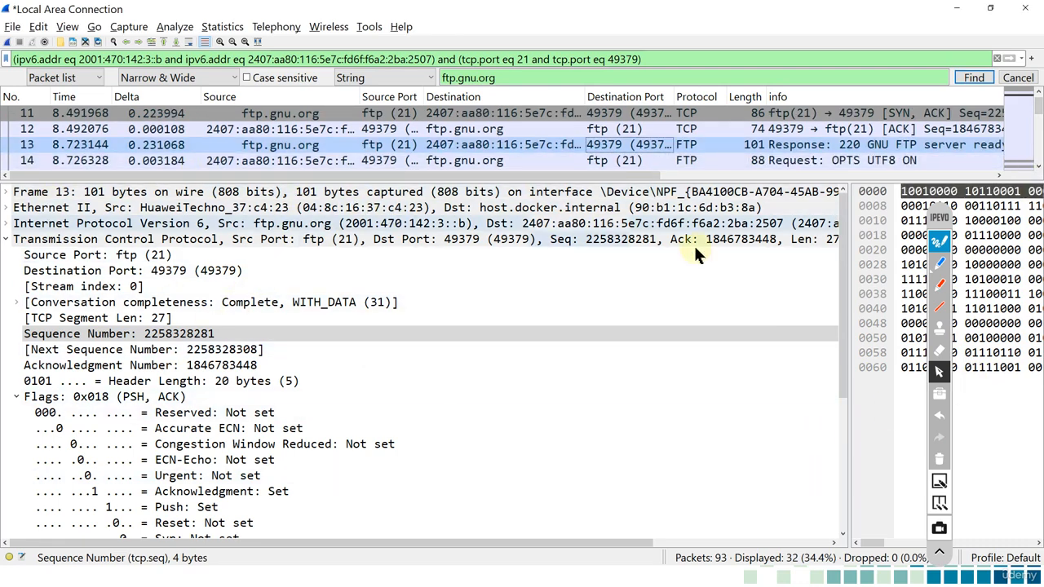
left_click(939, 263)
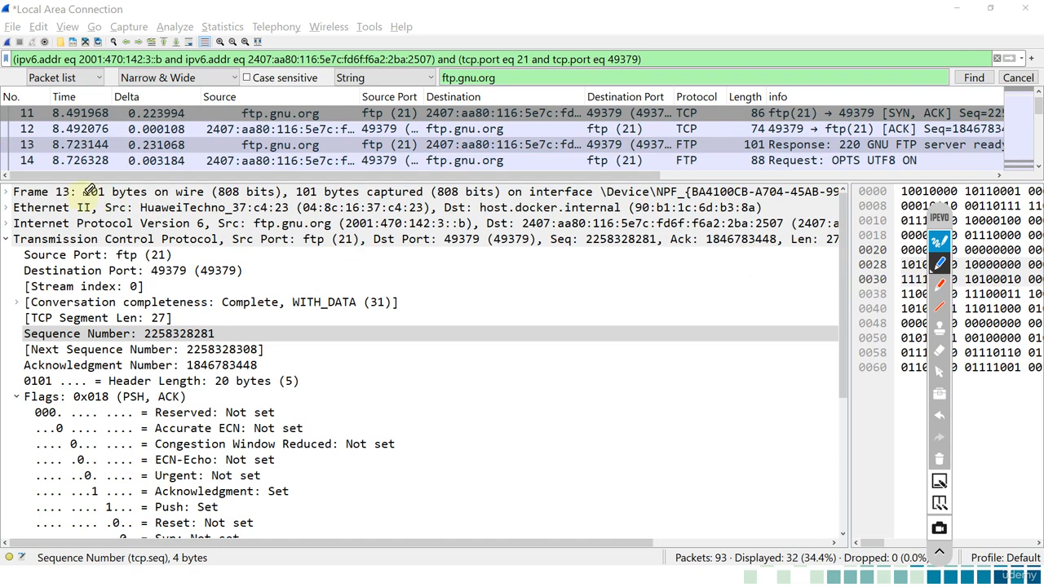
mouse_move(77, 180)
left_mouse_down()
mouse_move(24, 183)
mouse_move(31, 193)
mouse_move(72, 186)
mouse_move(18, 196)
mouse_move(36, 146)
mouse_move(23, 135)
left_mouse_up()
mouse_move(91, 181)
left_mouse_down()
mouse_move(136, 187)
mouse_move(87, 198)
left_mouse_up()
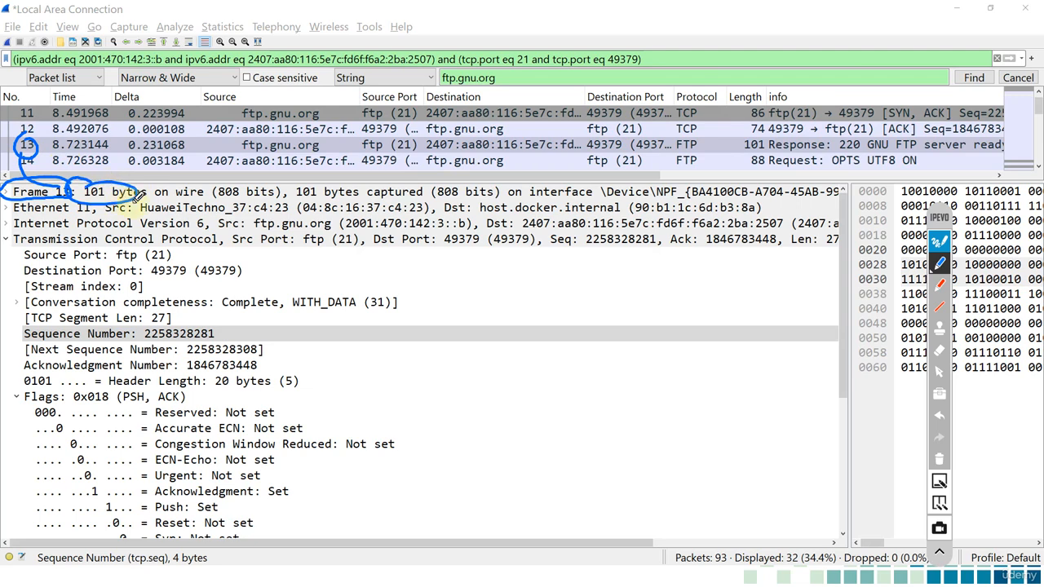
mouse_move(255, 207)
left_mouse_down()
mouse_move(346, 243)
mouse_move(461, 346)
mouse_move(487, 323)
mouse_move(517, 320)
left_mouse_up()
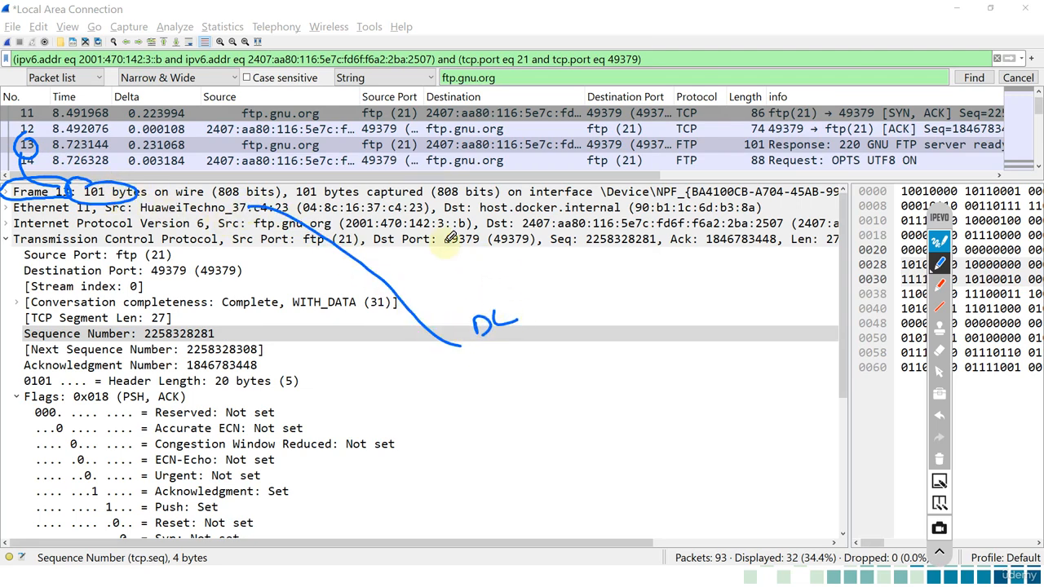
mouse_move(452, 220)
left_mouse_down()
mouse_move(588, 330)
mouse_move(605, 319)
mouse_move(628, 331)
left_mouse_up()
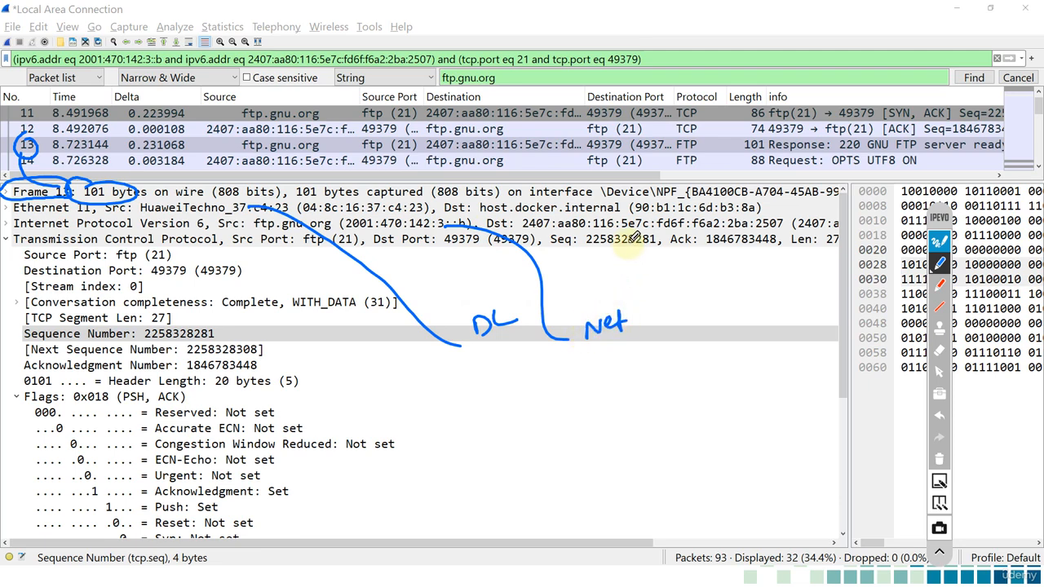
mouse_move(625, 243)
left_mouse_down()
mouse_move(694, 362)
mouse_move(673, 414)
mouse_move(687, 393)
mouse_move(739, 392)
left_mouse_up()
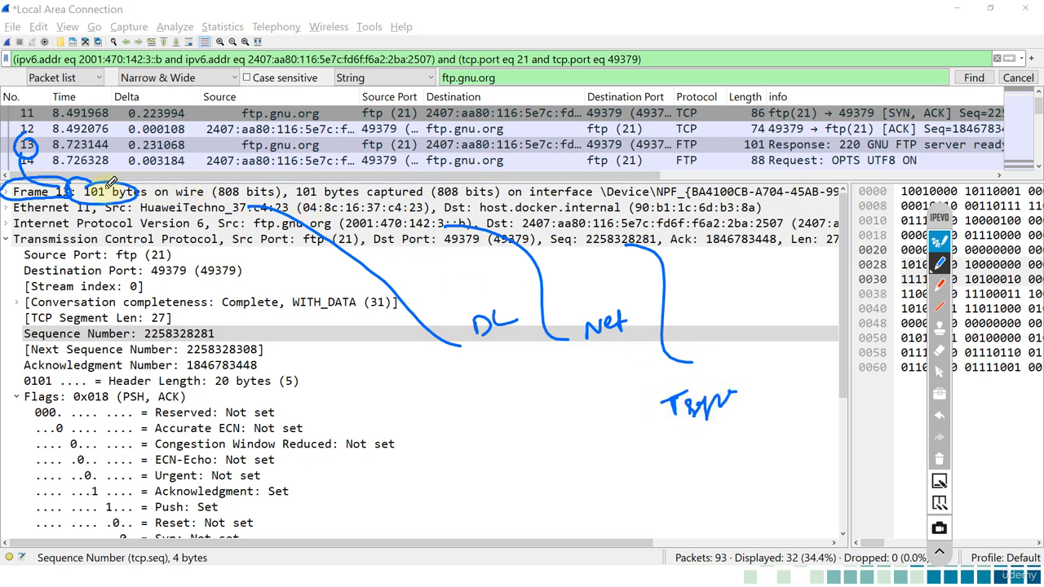
Write a circled "Meta Data of Data" note connected to the Frame 13 line, clear all drawings, and leave drawing mode
mouse_move(64, 163)
left_mouse_down()
mouse_move(25, 189)
mouse_move(139, 189)
mouse_move(365, 413)
mouse_move(457, 415)
mouse_move(490, 404)
mouse_move(514, 412)
mouse_move(551, 401)
mouse_move(500, 441)
mouse_move(476, 484)
mouse_move(503, 492)
mouse_move(537, 481)
left_mouse_up()
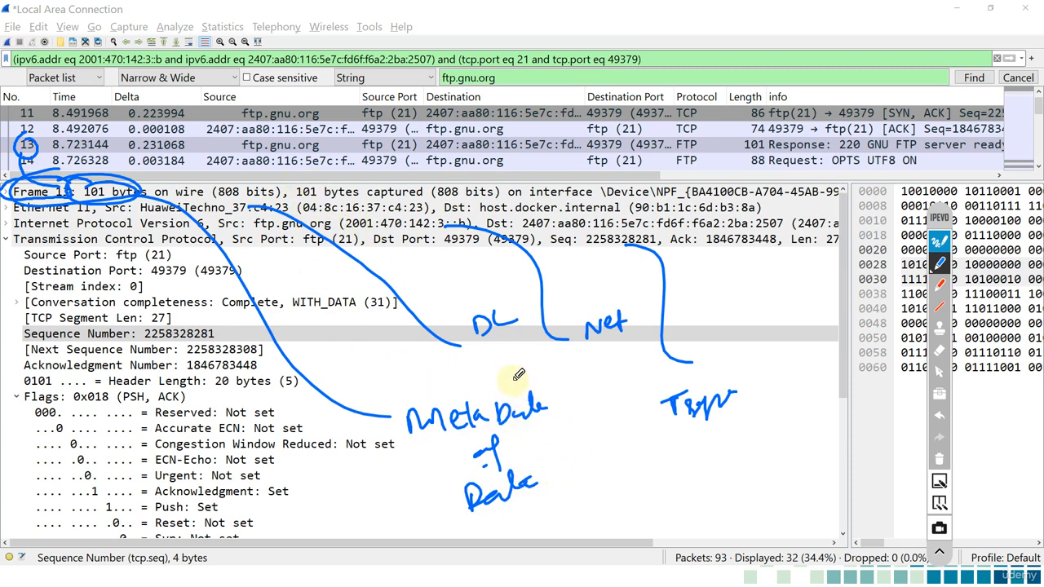
mouse_move(450, 368)
left_mouse_down()
mouse_move(377, 412)
mouse_move(587, 449)
mouse_move(542, 380)
left_mouse_up()
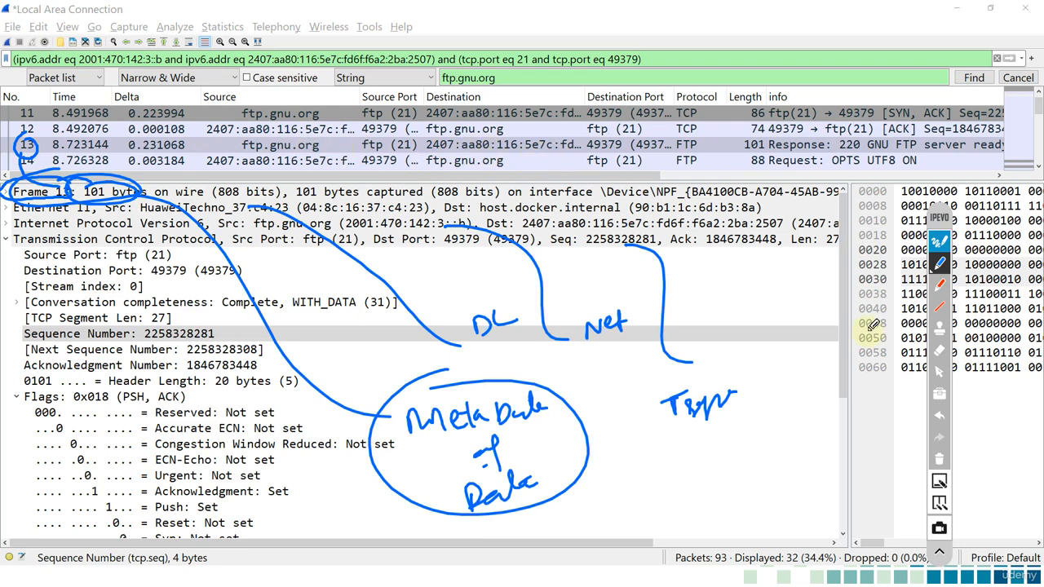
left_click(941, 459)
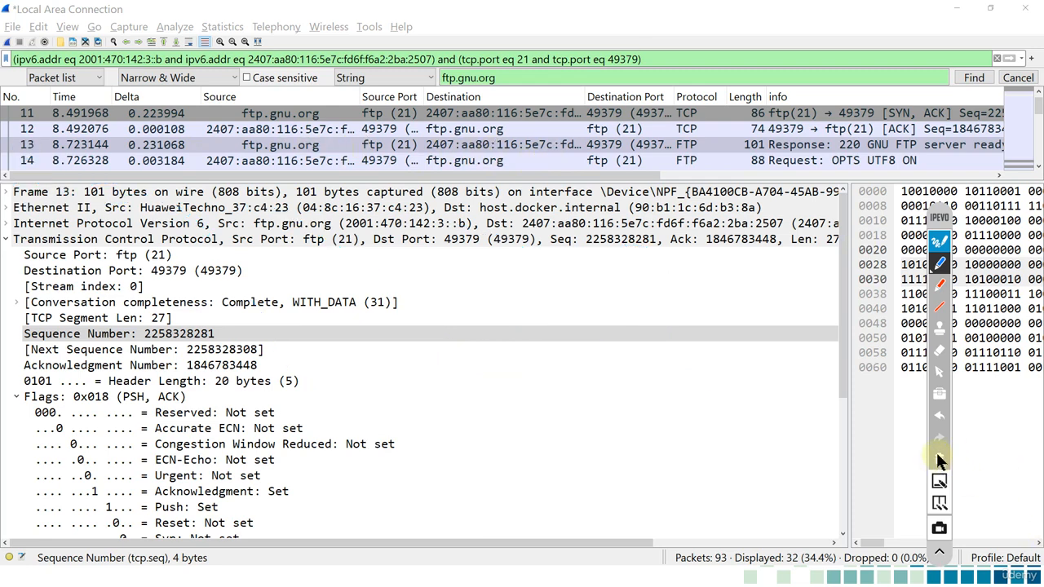
left_click(939, 372)
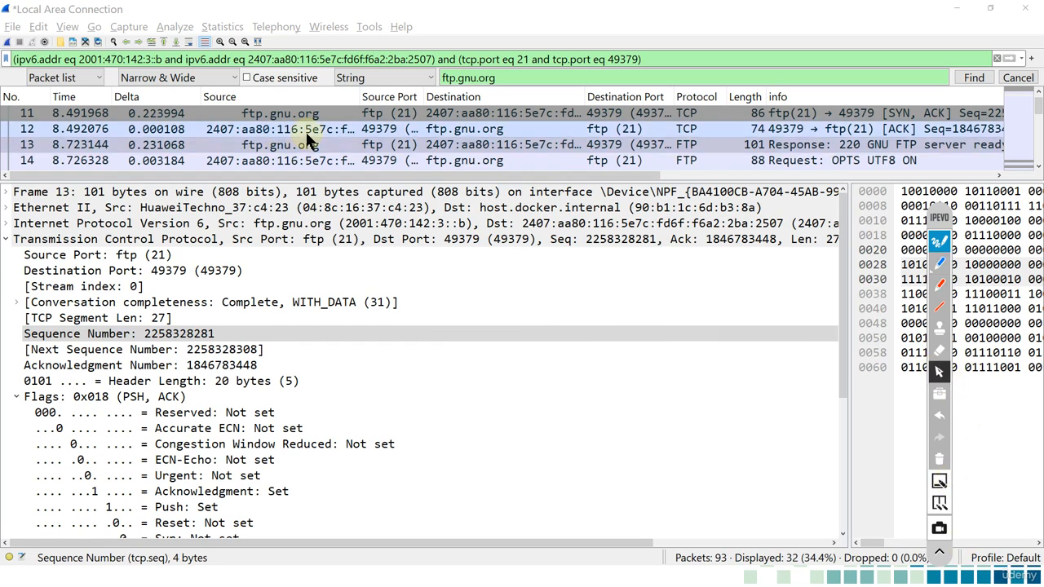
Enlarge the packet list and examine the FTP exchange from packet 14 through the USER anonymous request to the QUIT request
left_click(349, 157)
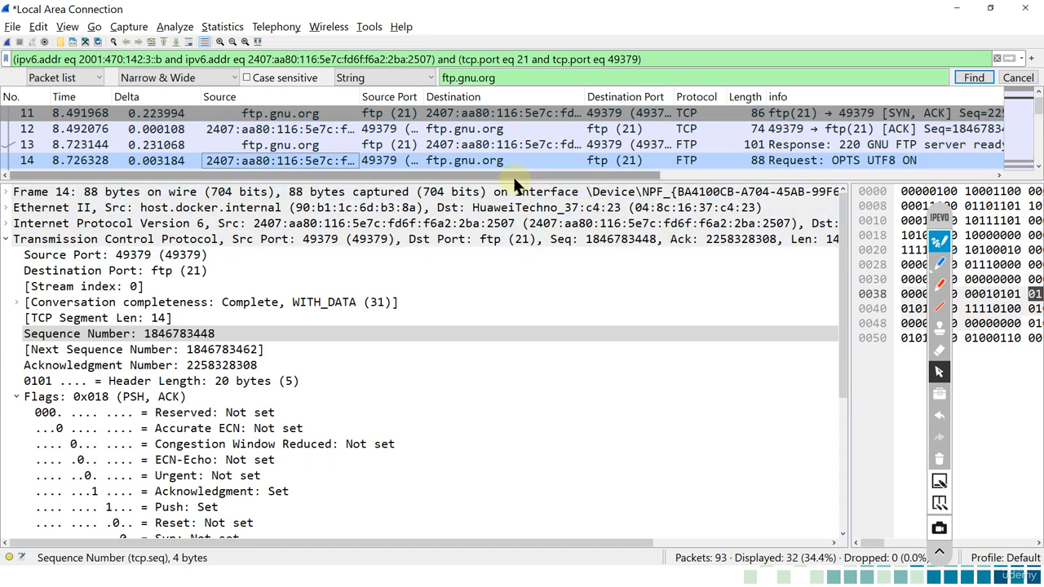
left_click_drag(482, 180, 475, 390)
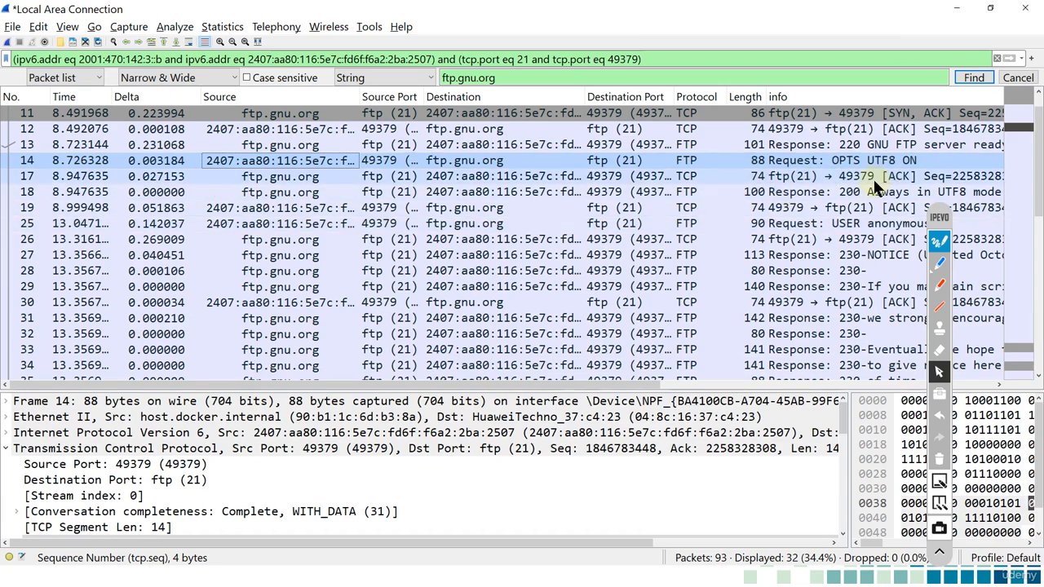
left_click(827, 221)
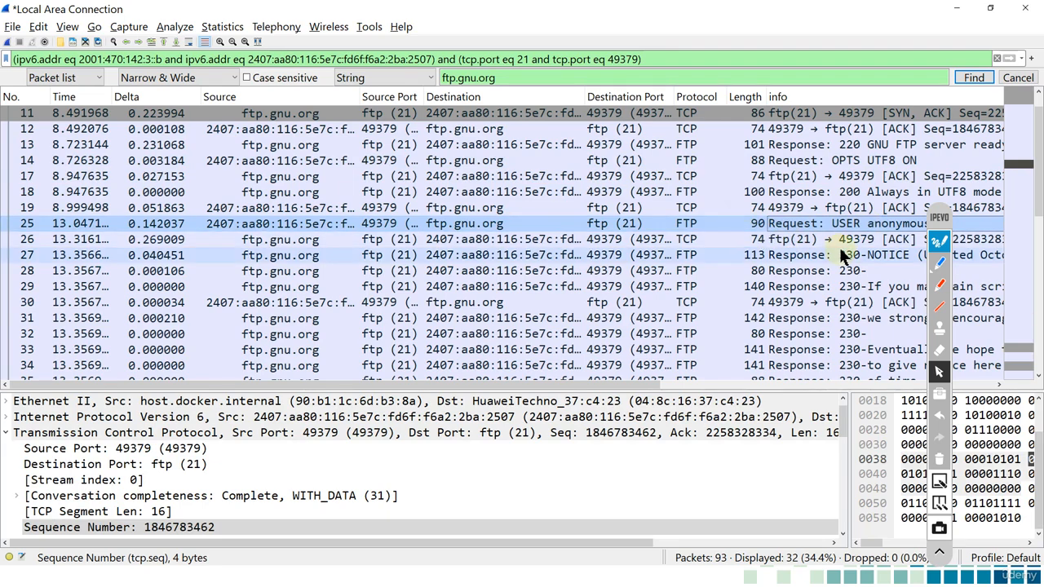
left_click(853, 245)
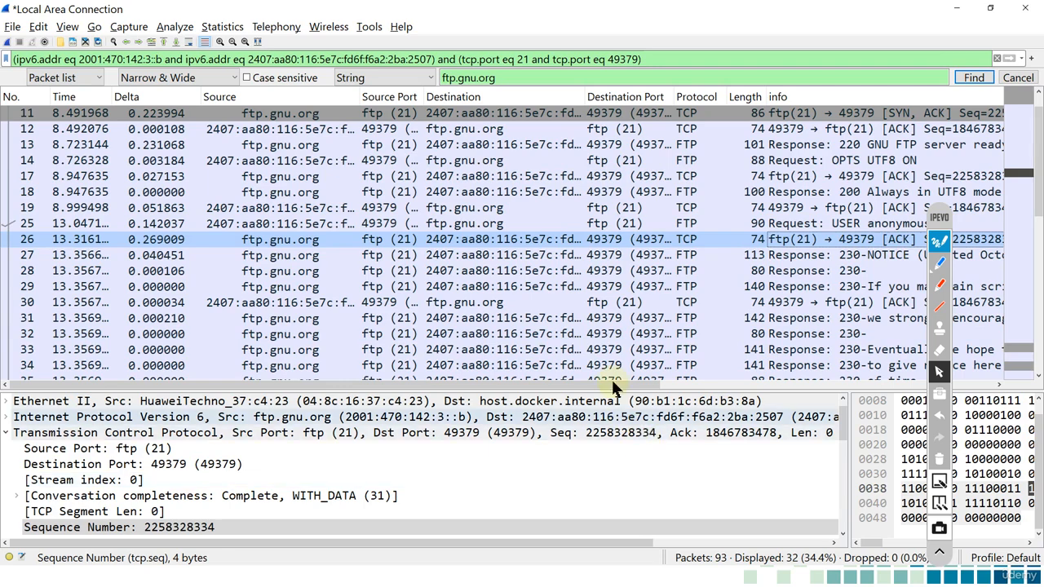
scroll(747, 233, "down", 7)
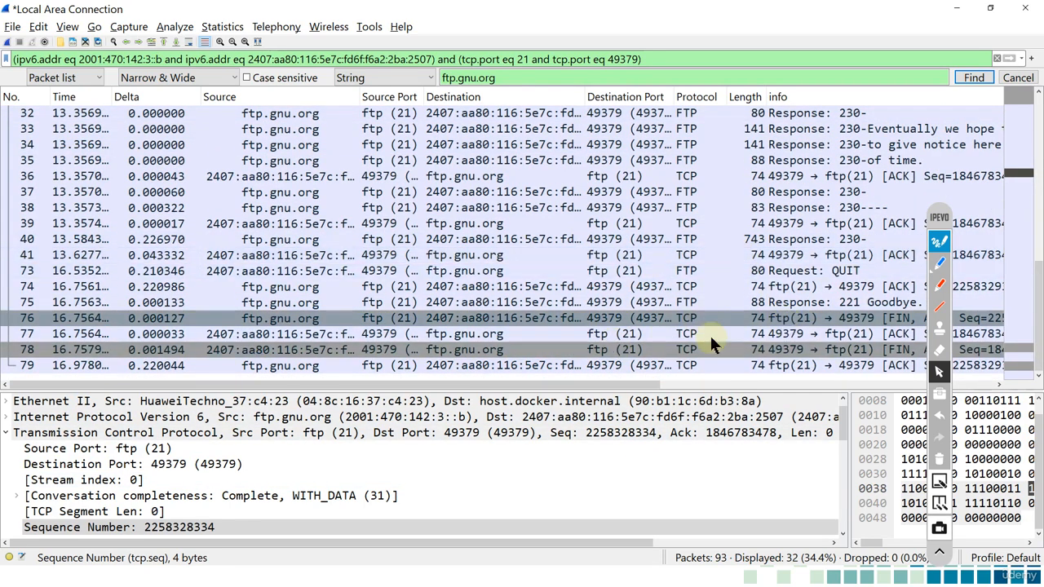
left_click(800, 273)
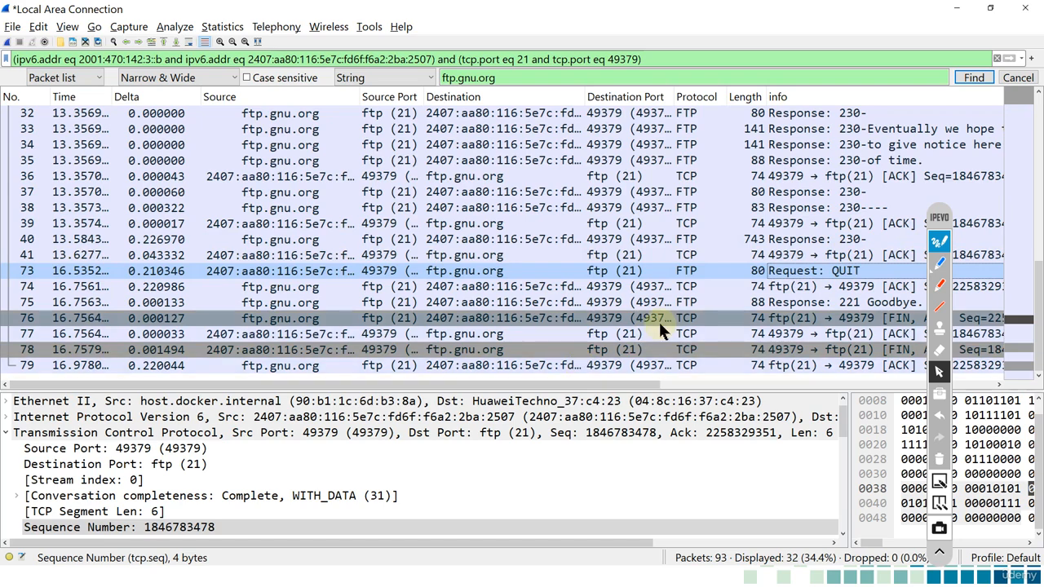
Close the packet search bar, enlarge the details area for packet 73, and collapse its TCP flags
left_click(1019, 77)
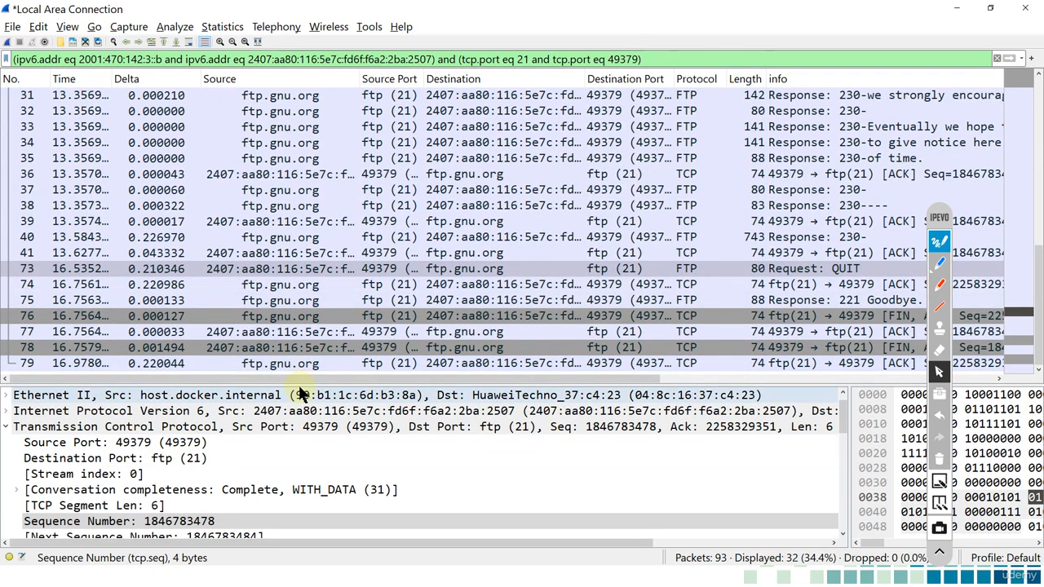
left_click_drag(299, 385, 323, 110)
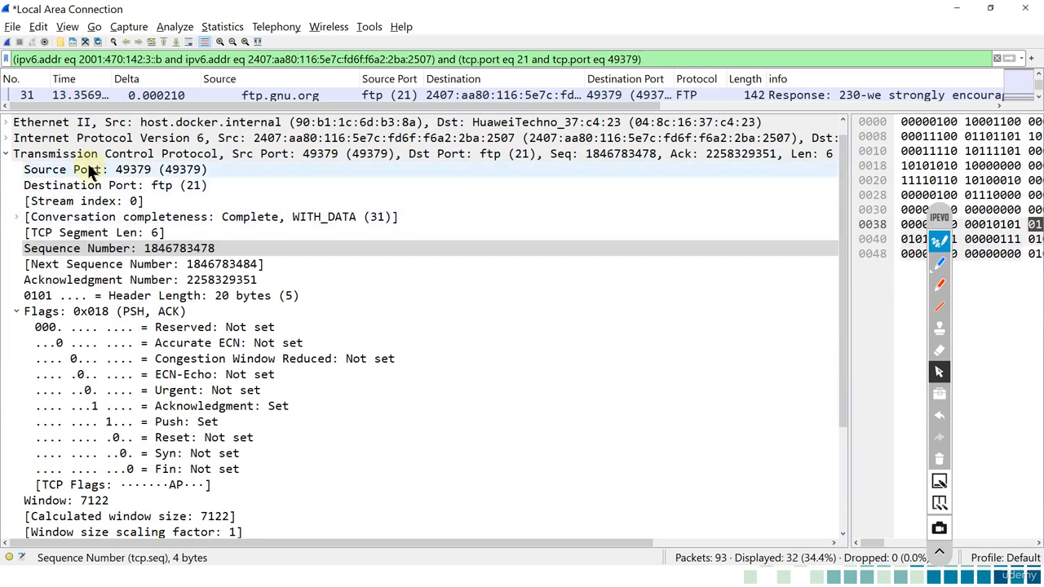
left_click(13, 317)
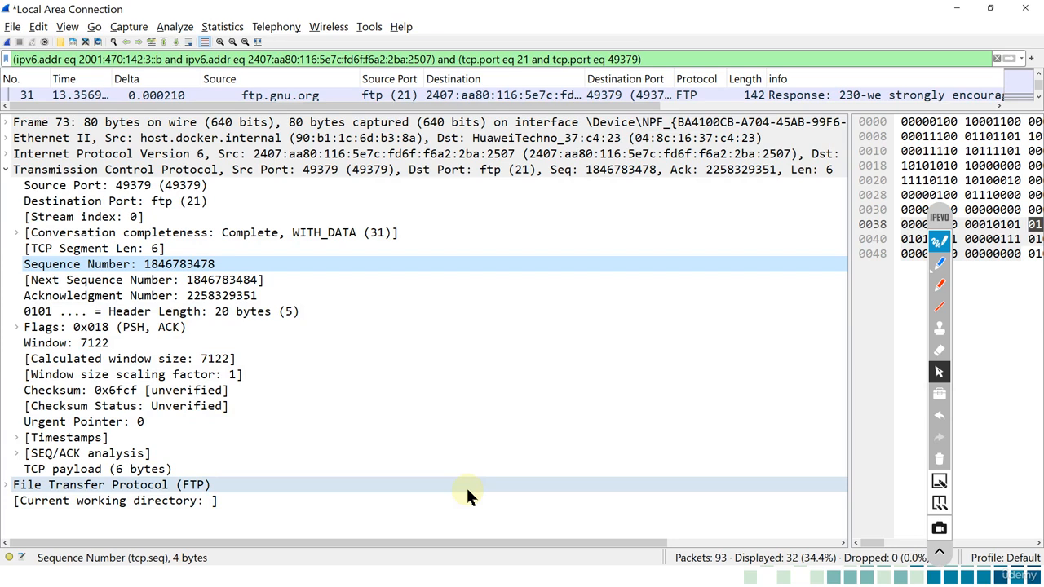
Circle packet 73's checksum fields with the pen and link them to a handwritten "error detection" note
left_click(940, 264)
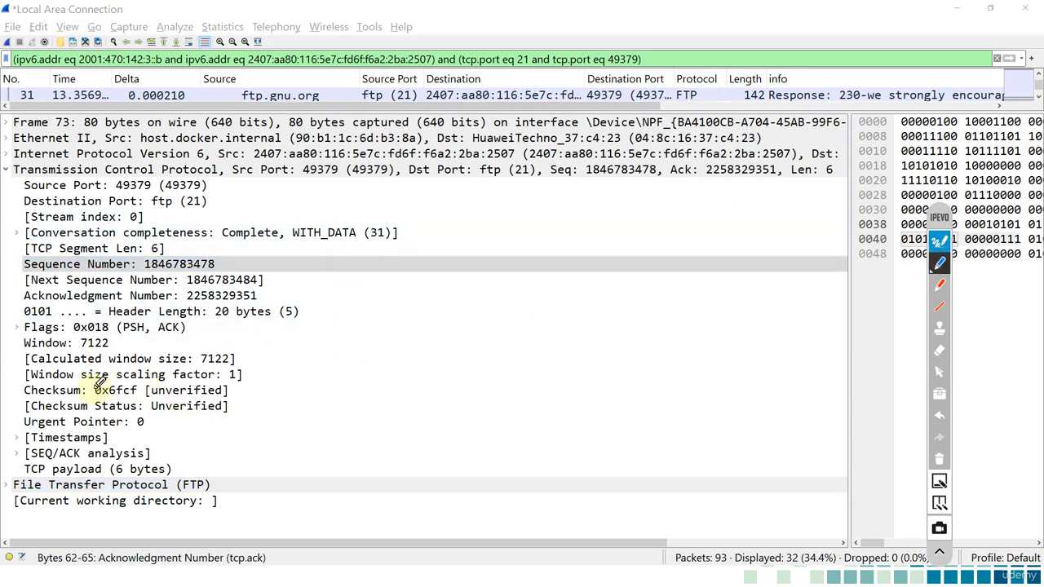
mouse_move(89, 377)
left_mouse_down()
mouse_move(81, 424)
mouse_move(143, 396)
mouse_move(314, 379)
mouse_move(464, 304)
mouse_move(491, 321)
left_mouse_up()
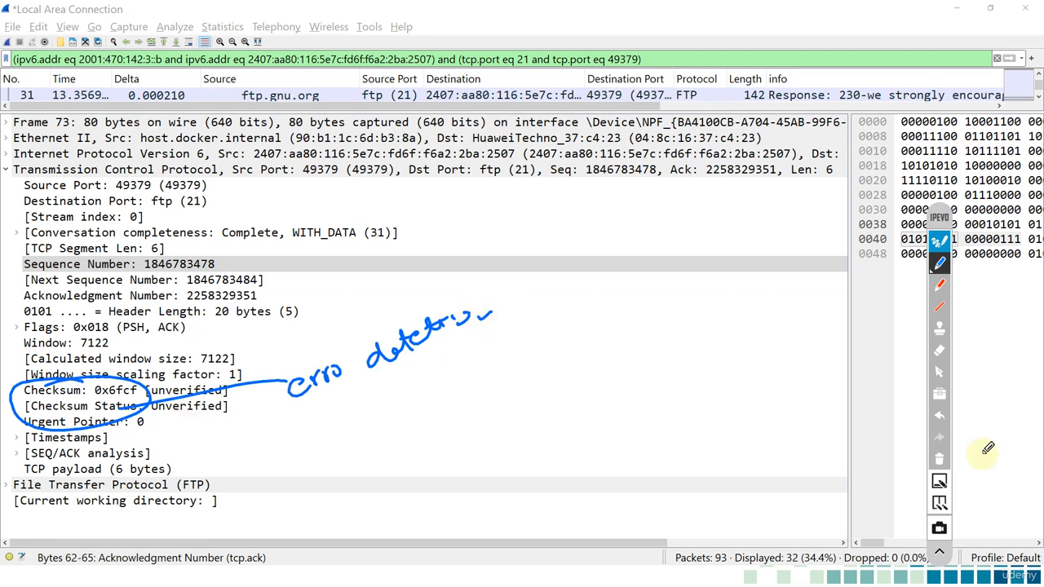
Clear all drawings, leave drawing mode, and expand packet 73's TCP flags to review them alongside the window and checksum fields
left_click(939, 457)
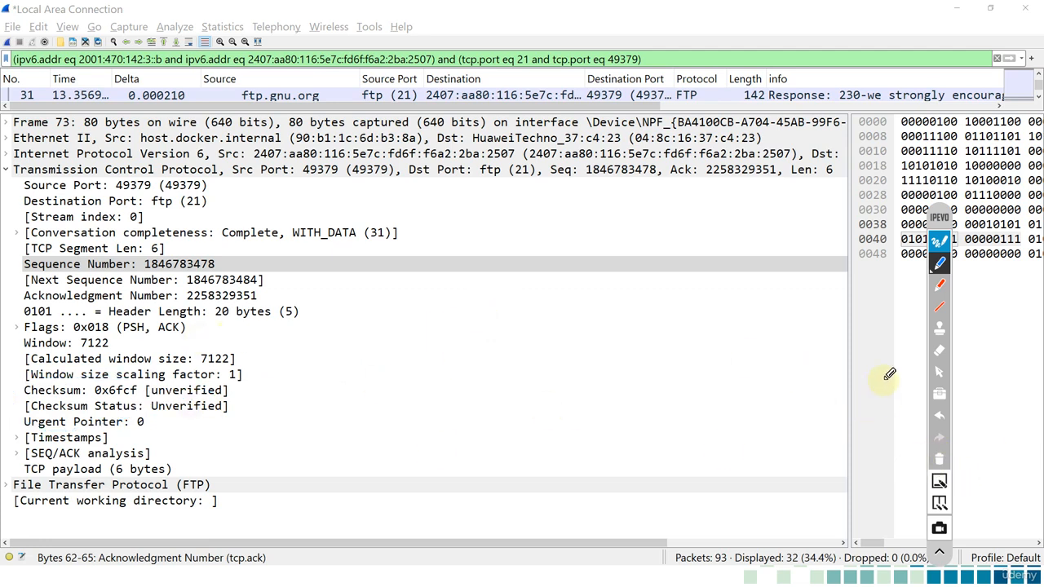
left_click(939, 371)
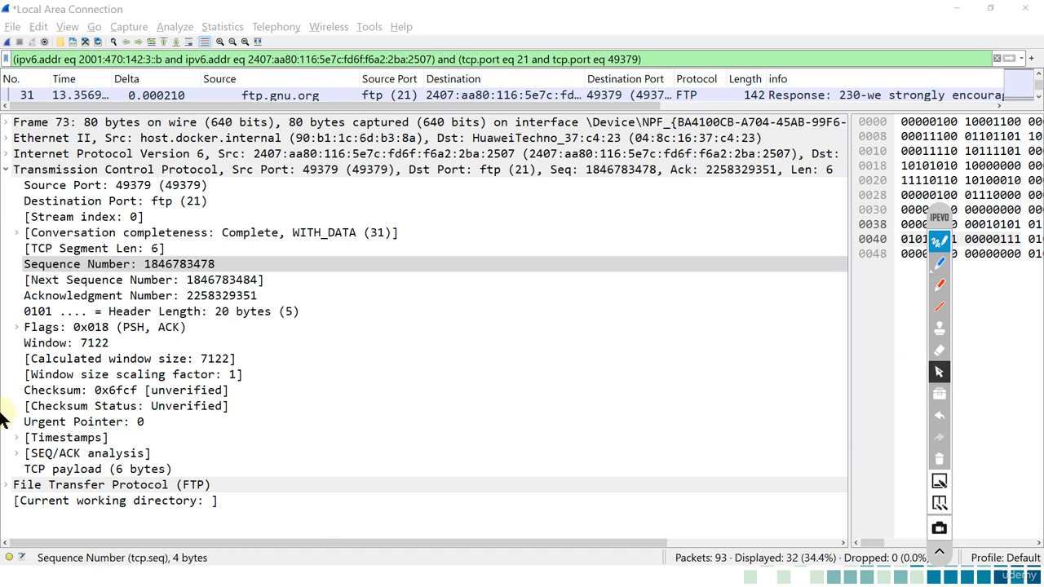
left_click(16, 327)
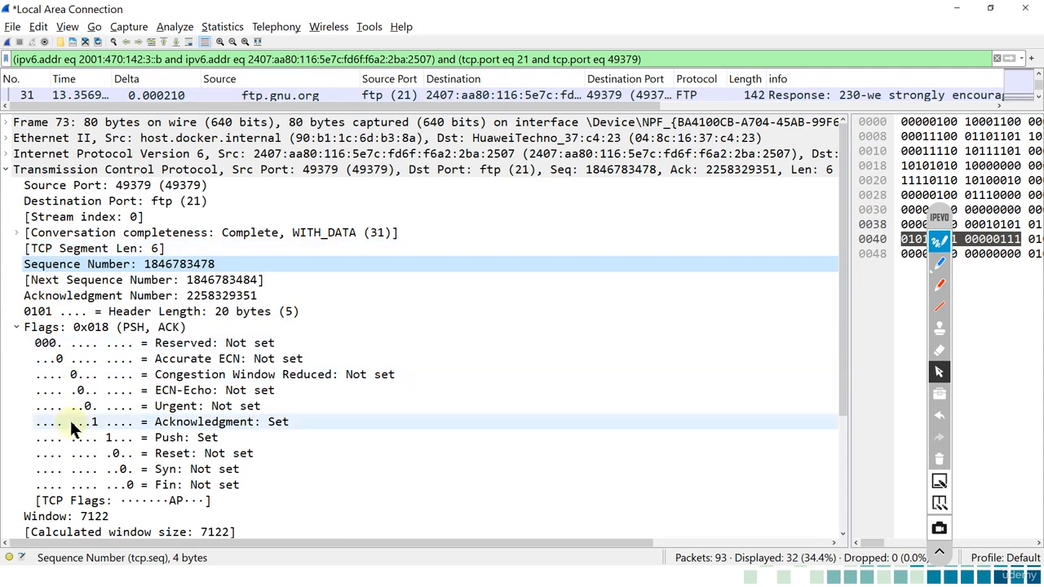
scroll(208, 441, "down", 4)
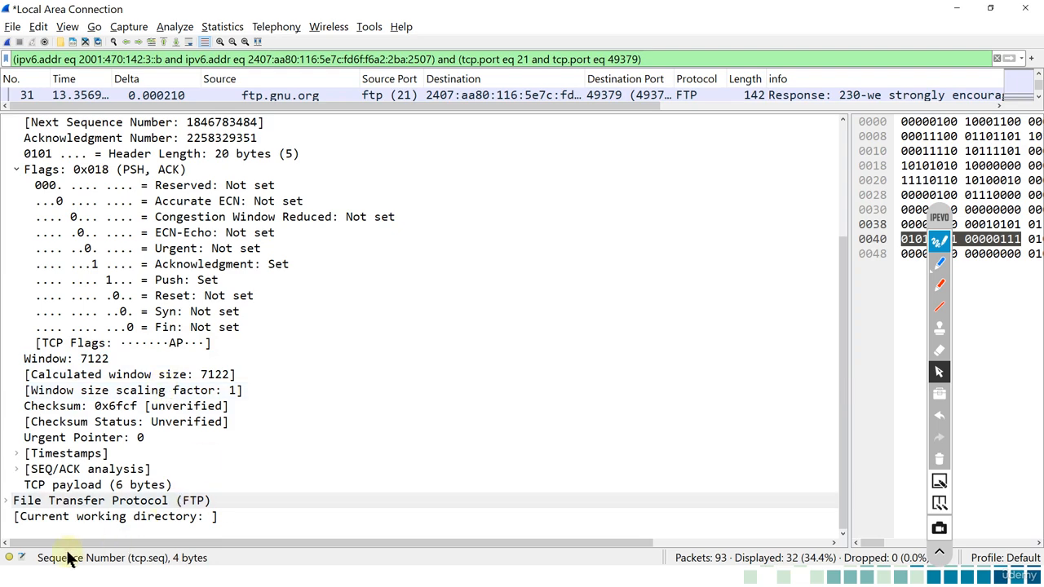
scroll(17, 137, "up", 4)
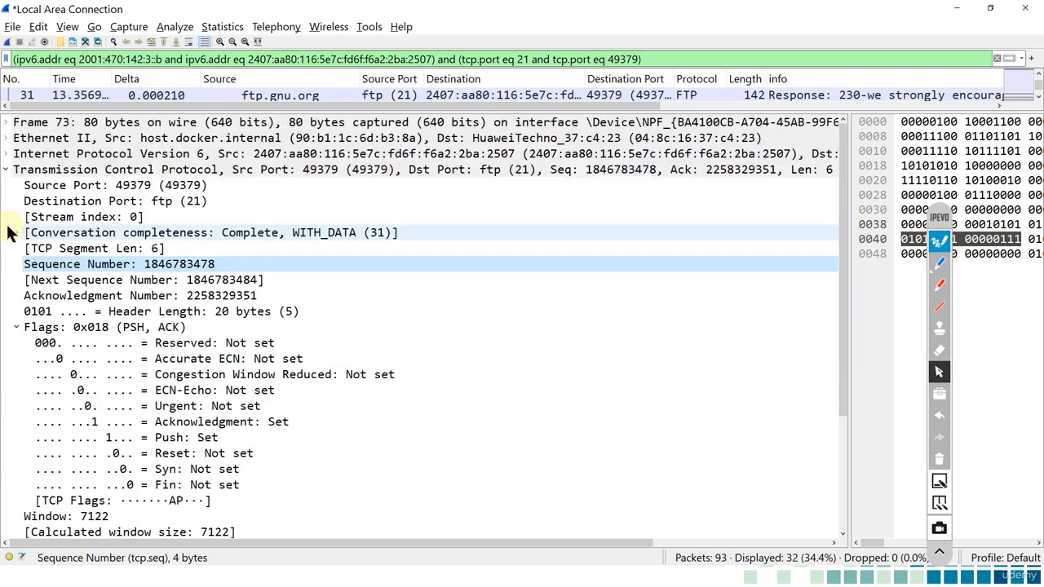
Collapse packet 73's TCP section, expand its FTP section down to the QUIT request command, and enlarge the packet list
left_click(8, 170)
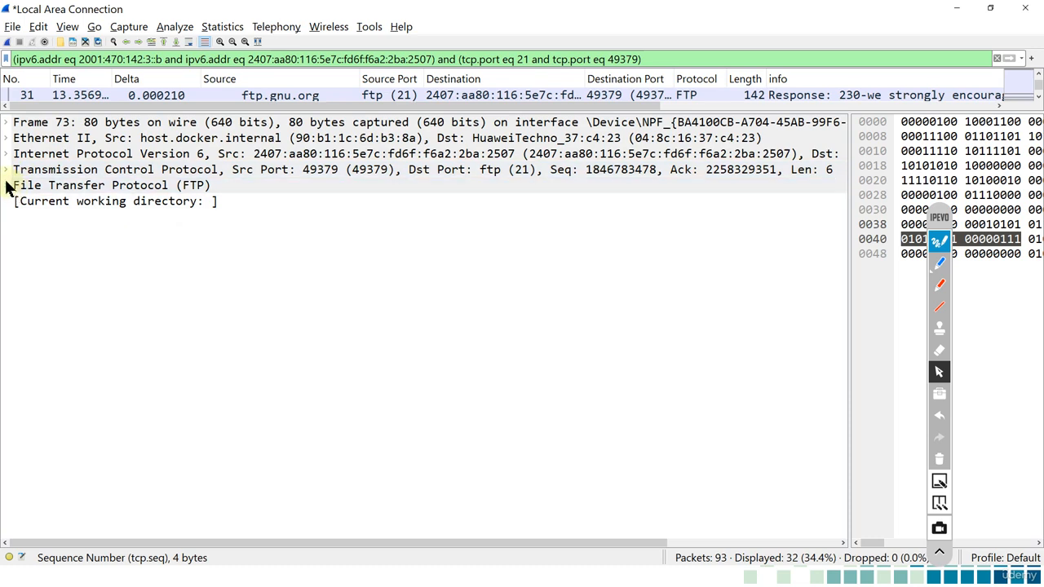
left_click(5, 185)
left_click(16, 201)
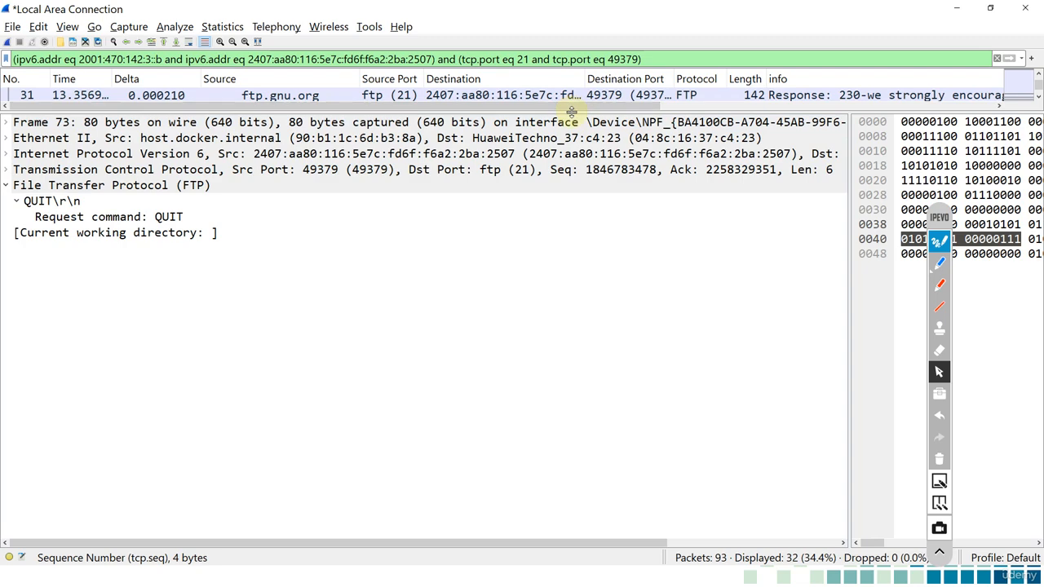
left_click_drag(570, 115, 592, 298)
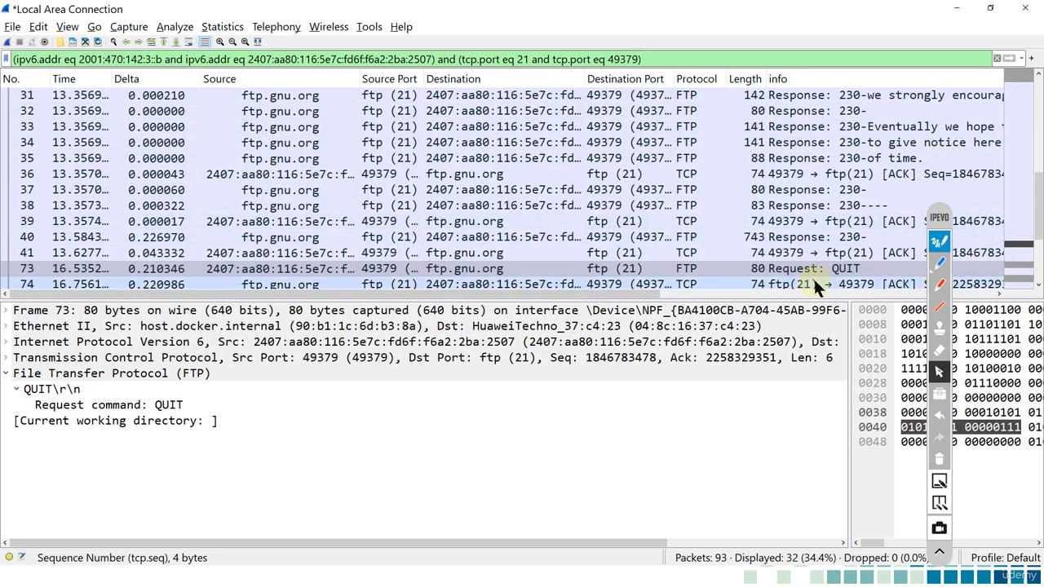
left_click(18, 389)
left_click(18, 389)
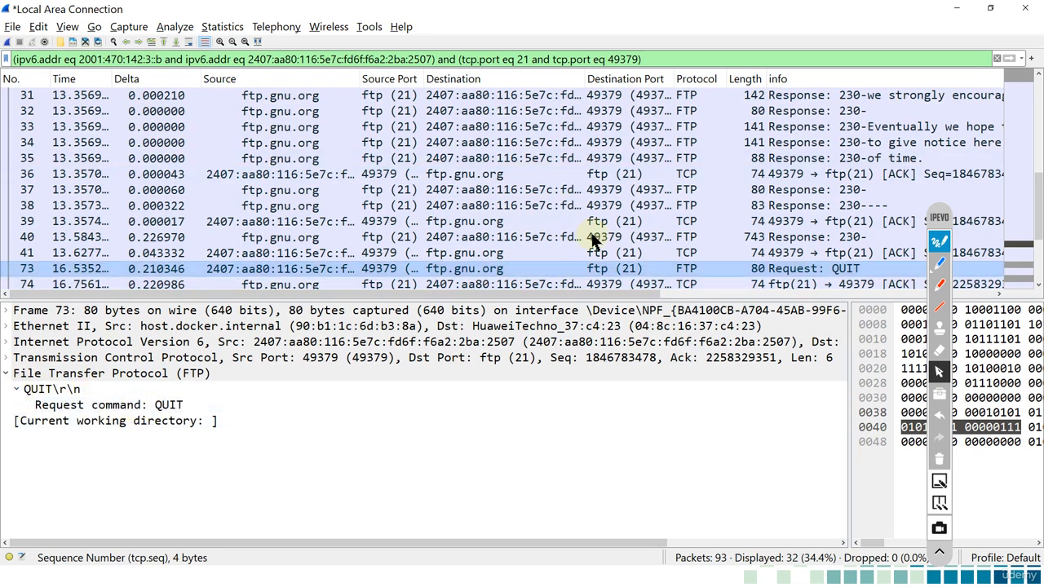
Select packet 79, the connection's last ACK, and expand its SEQ/ACK analysis
scroll(593, 238, "down", 2)
left_click(579, 270)
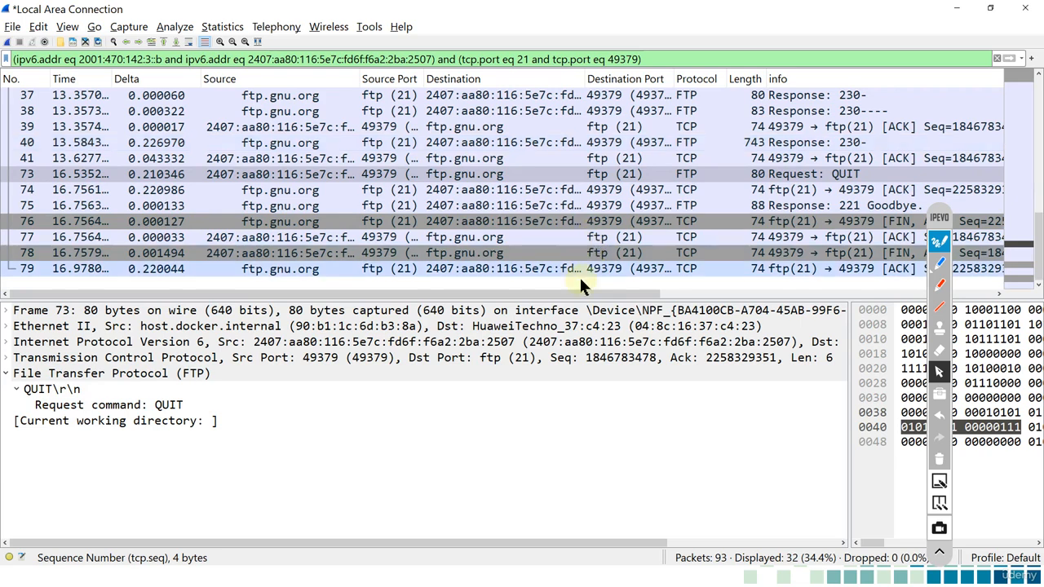
scroll(334, 502, "down", 5)
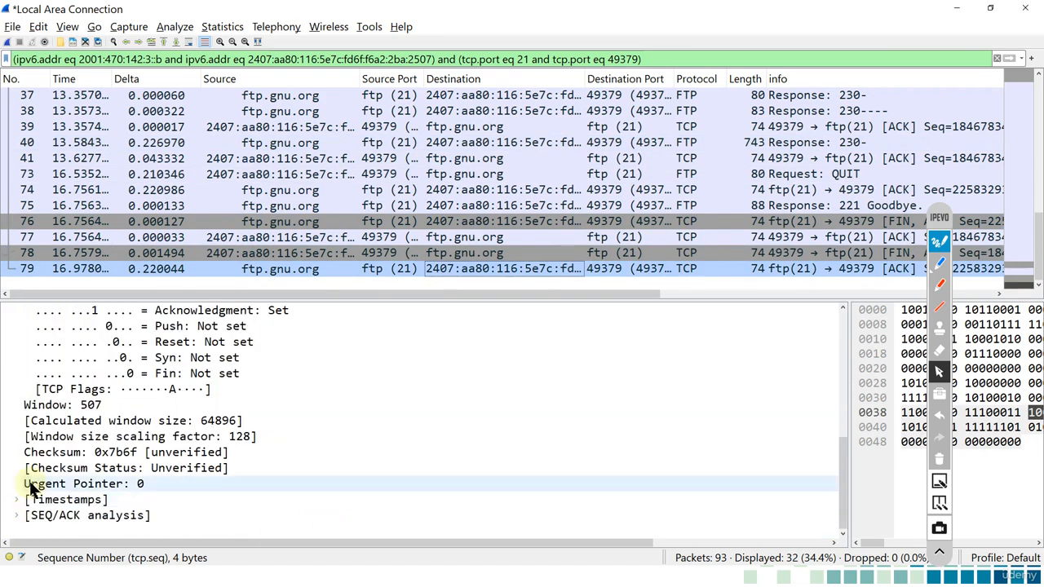
left_click(17, 515)
scroll(225, 346, "down", 1)
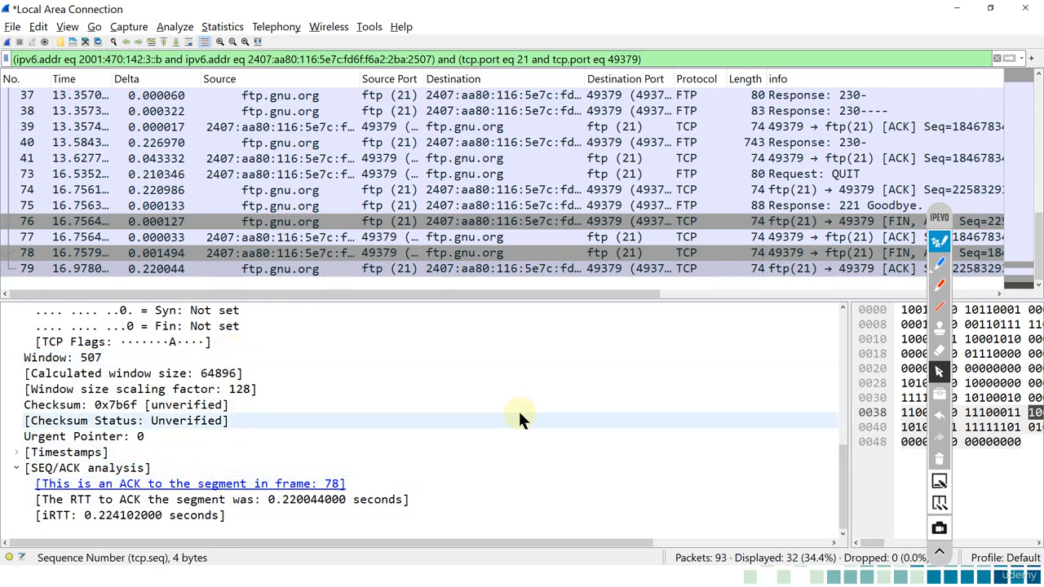
Circle RTT in packet 79's SEQ/ACK analysis with the pen and box its value in seconds
left_click(940, 263)
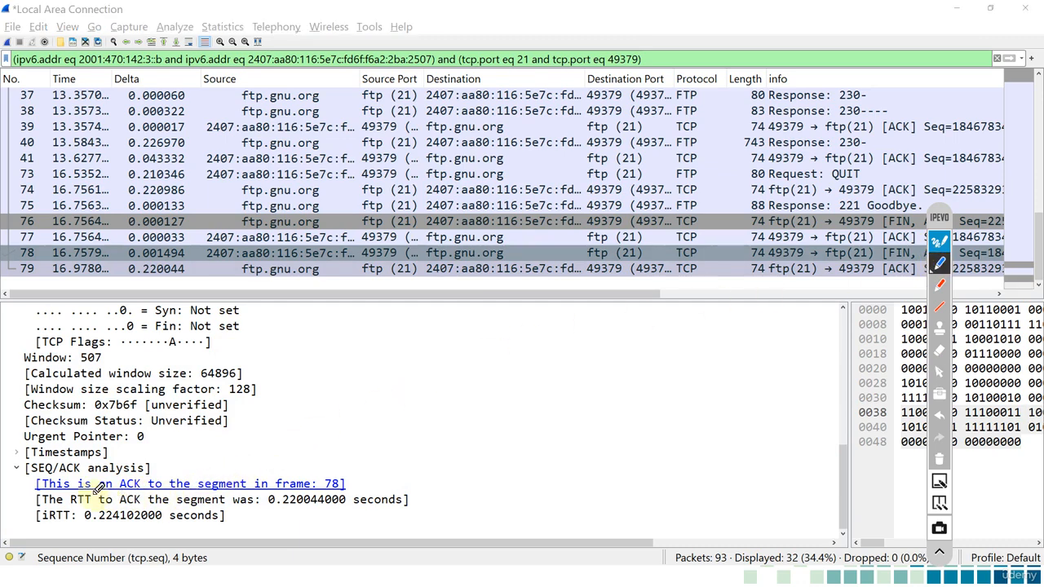
mouse_move(95, 487)
left_mouse_down()
mouse_move(65, 514)
mouse_move(104, 493)
left_mouse_up()
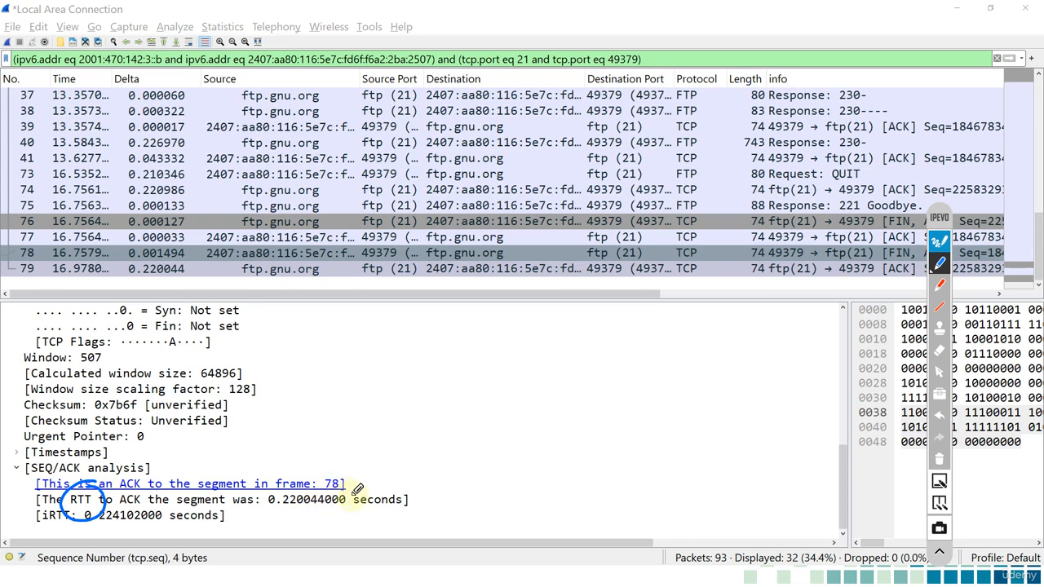
mouse_move(412, 489)
left_mouse_down()
mouse_move(277, 483)
mouse_move(245, 510)
mouse_move(422, 516)
left_mouse_up()
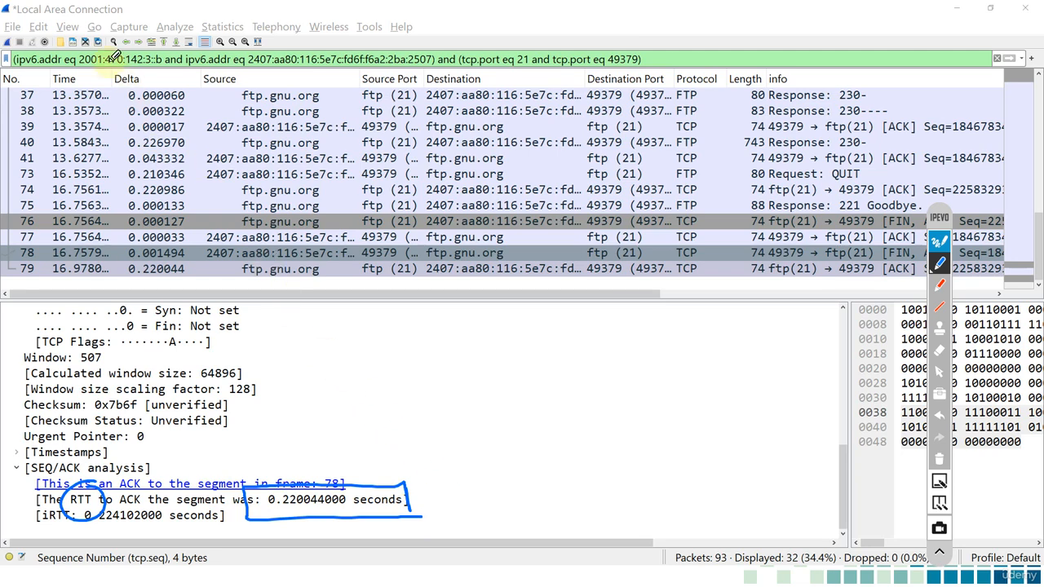
Circle the Time heading and the times of packets 74 to 76, then box Delta and link it to a circled "Delay" note
mouse_move(72, 78)
left_mouse_down()
mouse_move(41, 78)
mouse_move(80, 93)
left_mouse_up()
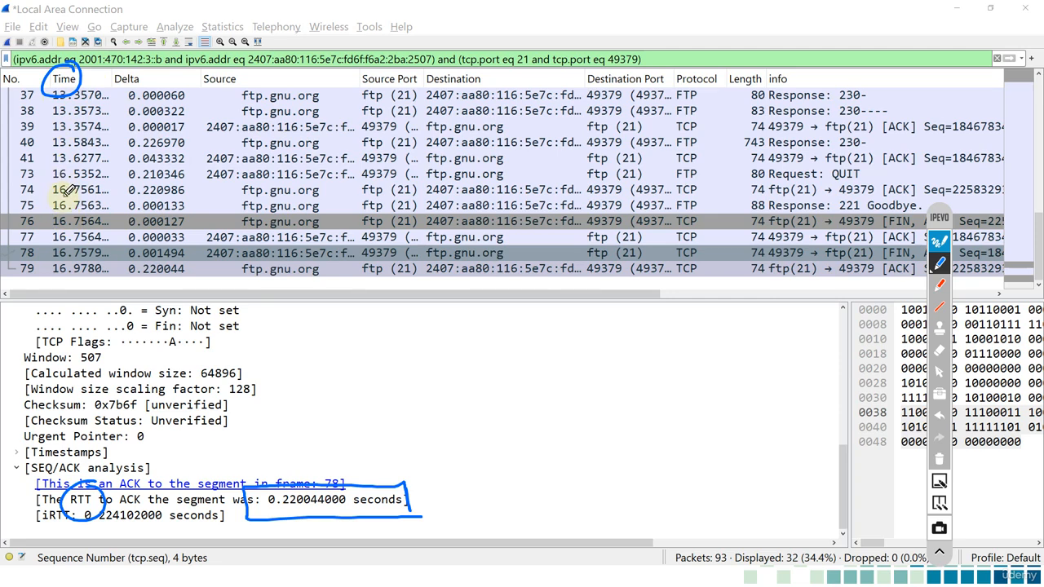
left_click_drag(57, 189, 63, 227)
mouse_move(148, 85)
left_mouse_down()
mouse_move(148, 70)
mouse_move(147, 86)
mouse_move(236, 59)
mouse_move(231, 75)
mouse_move(334, 77)
mouse_move(351, 90)
mouse_move(314, 118)
left_mouse_up()
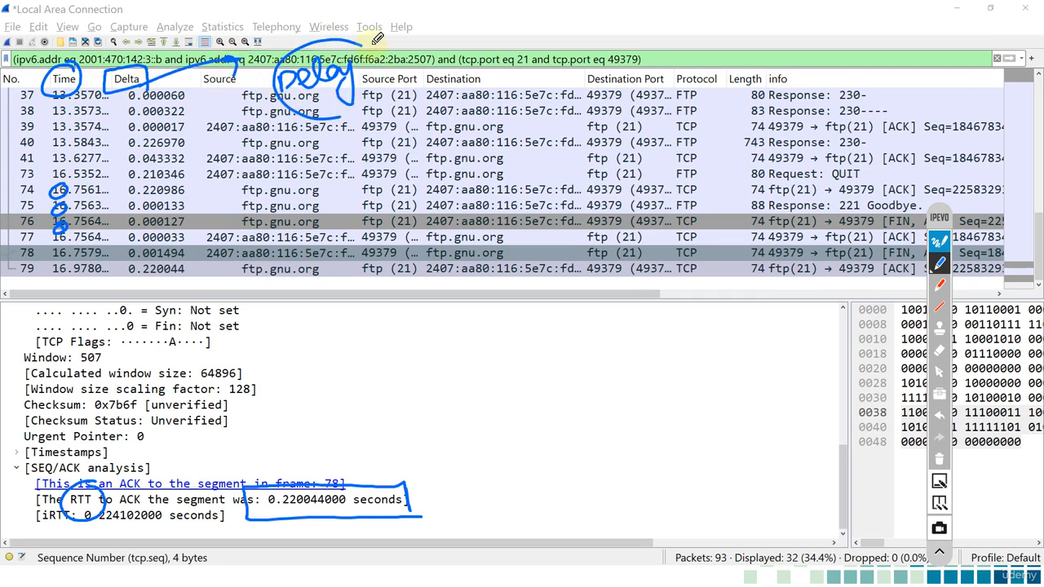
left_click_drag(373, 44, 338, 118)
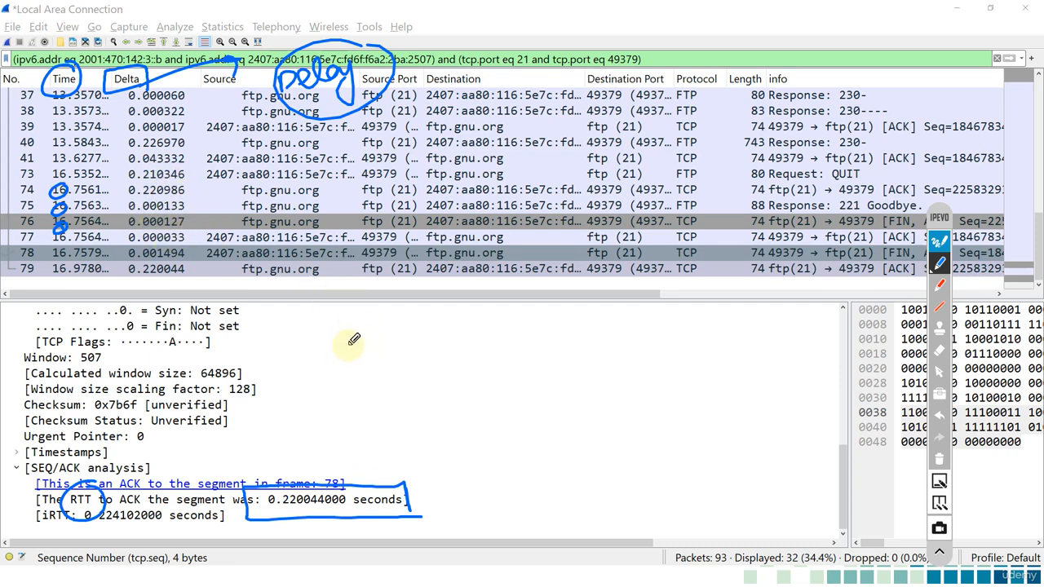
Sketch a computer exchanging several packets with a server, circle the gap between them, and link it to the Delta column
mouse_move(353, 339)
left_mouse_down()
mouse_move(396, 323)
mouse_move(367, 354)
mouse_move(366, 380)
mouse_move(388, 380)
left_mouse_up()
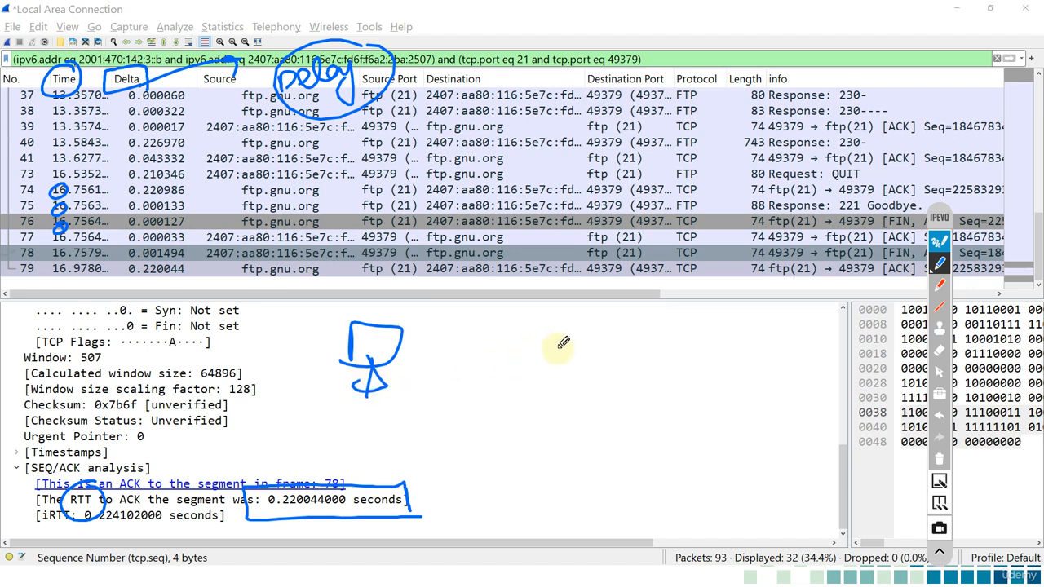
mouse_move(569, 333)
left_mouse_down()
mouse_move(612, 368)
mouse_move(601, 297)
mouse_move(629, 305)
mouse_move(589, 387)
left_mouse_up()
left_click_drag(367, 364, 552, 353)
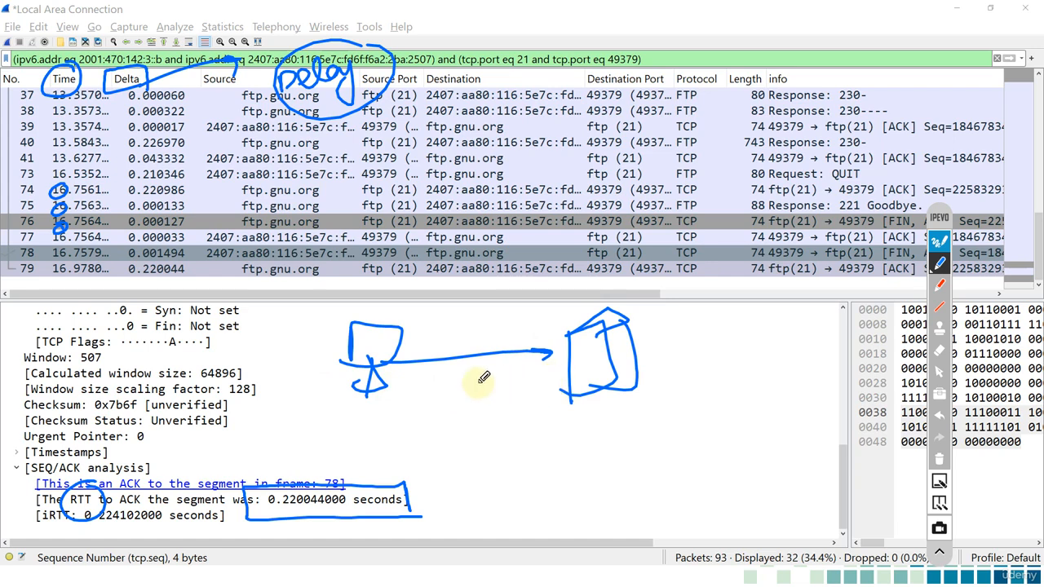
mouse_move(371, 376)
left_mouse_down()
mouse_move(559, 369)
mouse_move(382, 382)
left_mouse_up()
left_click_drag(391, 403, 563, 395)
mouse_move(379, 425)
left_mouse_down()
mouse_move(535, 425)
mouse_move(405, 442)
left_mouse_up()
mouse_move(488, 390)
left_mouse_down()
mouse_move(501, 412)
mouse_move(469, 422)
mouse_move(335, 385)
mouse_move(203, 194)
mouse_move(194, 135)
left_mouse_up()
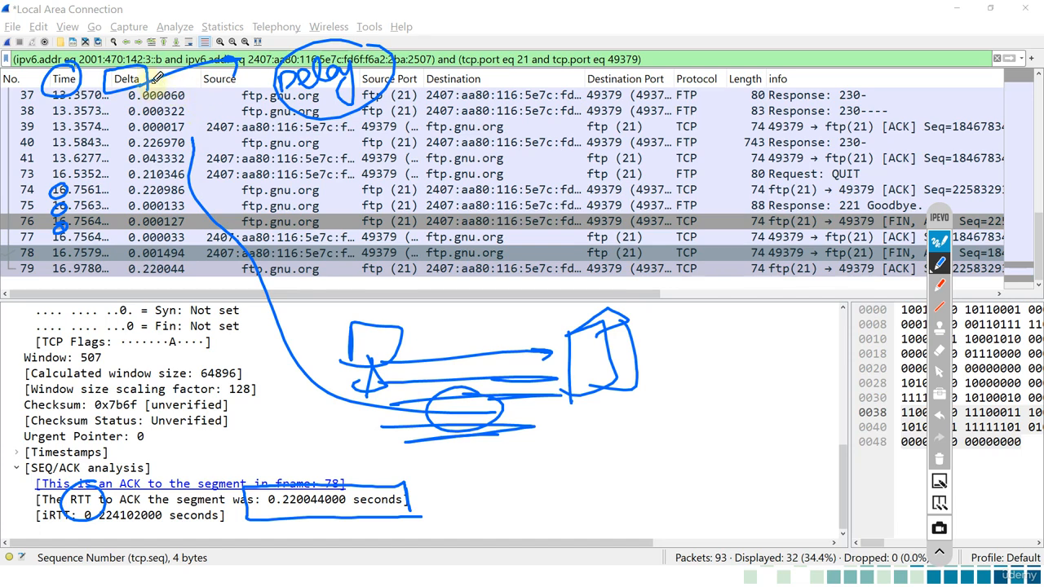
Circle the Delta heading and outline the column's values, clear all drawings, and leave drawing mode
mouse_move(114, 75)
left_mouse_down()
mouse_move(161, 92)
mouse_move(151, 257)
left_mouse_up()
left_click_drag(103, 94, 199, 163)
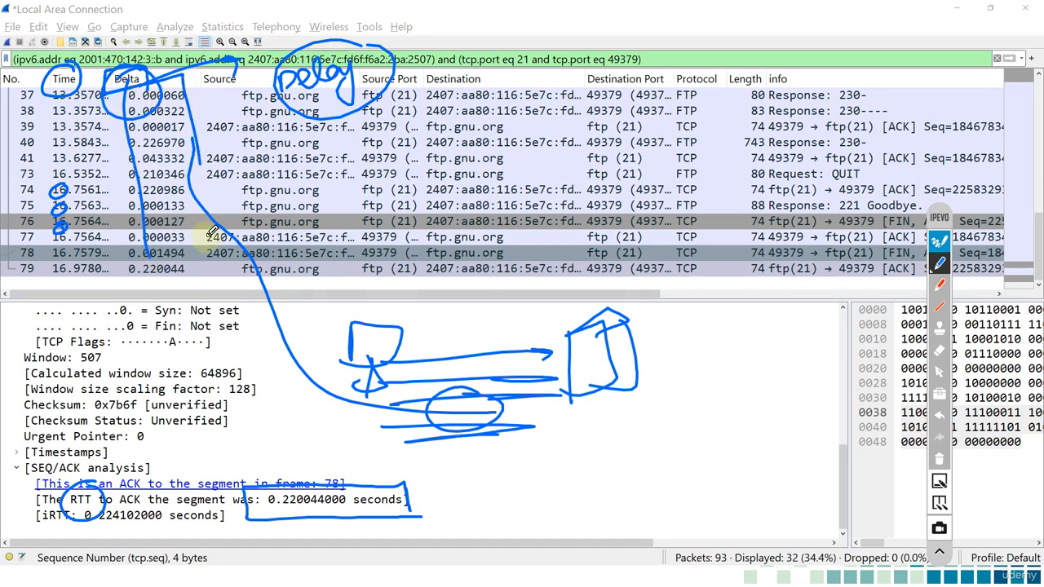
left_click_drag(211, 233, 137, 259)
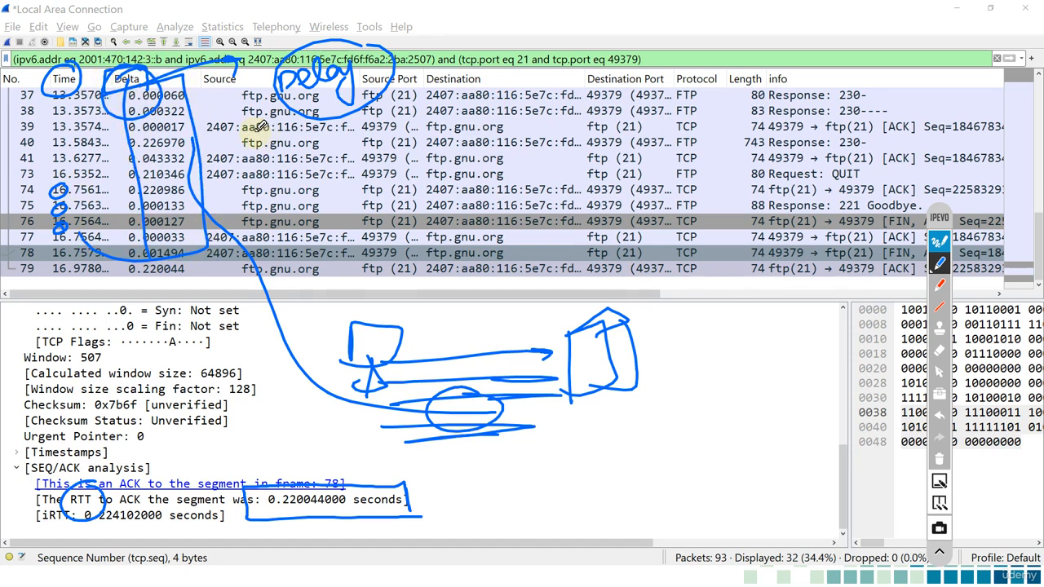
left_click(939, 458)
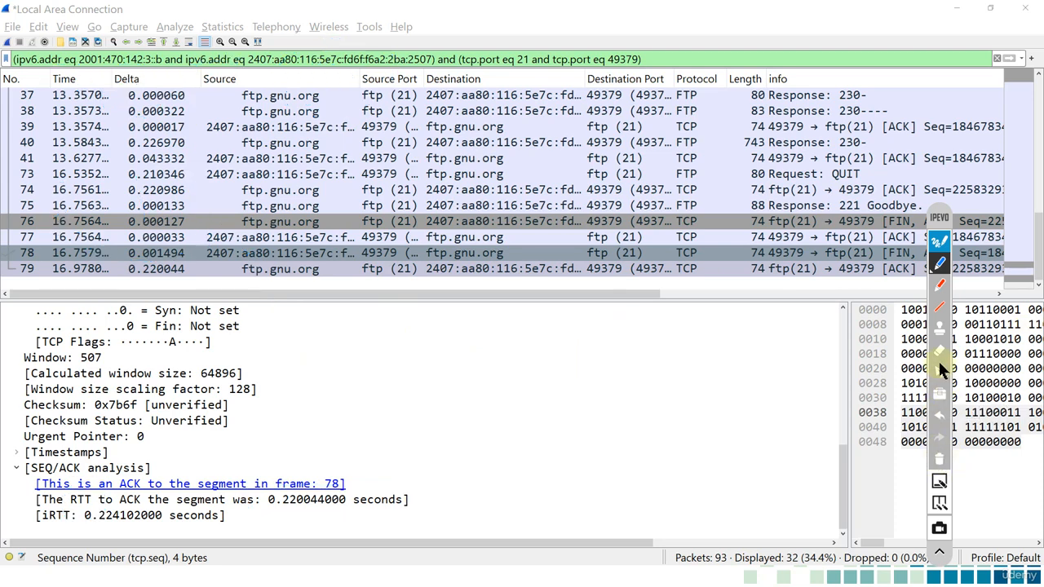
left_click(940, 369)
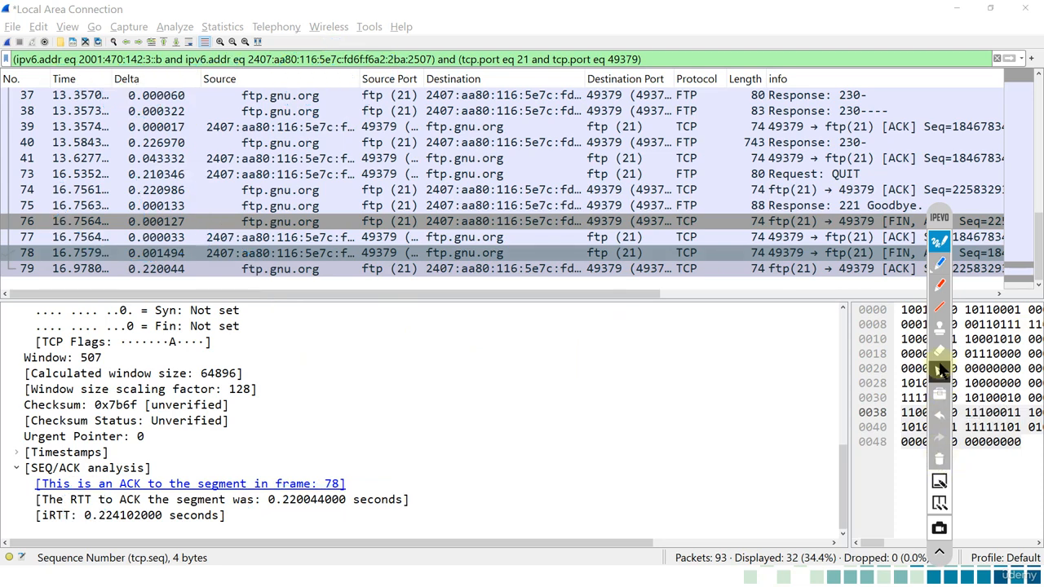
Handwrite a circled summary list with the pen: 3-way H.S, Window, Sliding, Flags
left_click(939, 263)
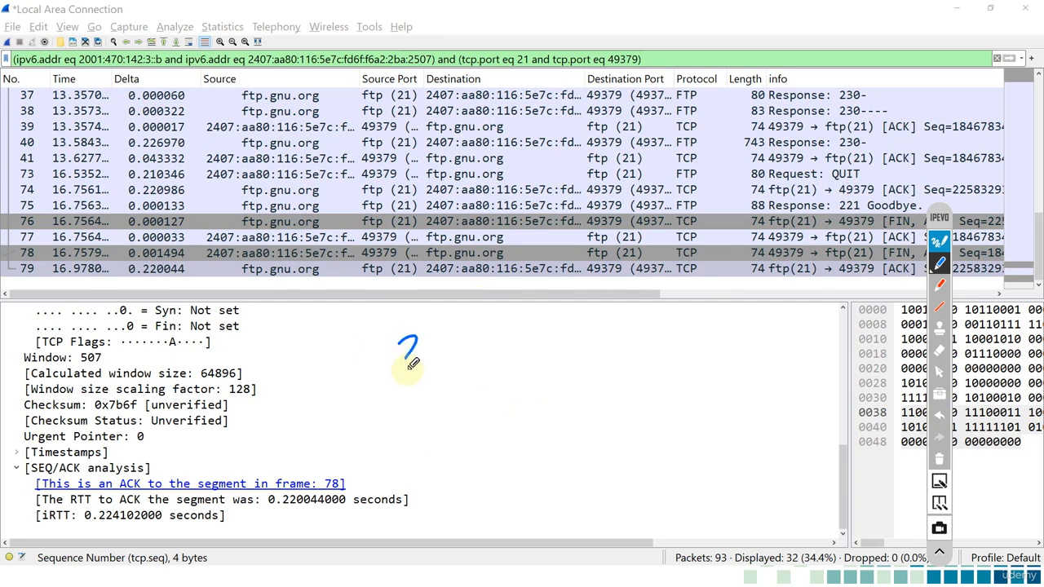
mouse_move(411, 365)
left_mouse_down()
mouse_move(496, 343)
mouse_move(531, 305)
mouse_move(520, 332)
mouse_move(560, 296)
mouse_move(562, 329)
left_mouse_up()
mouse_move(352, 428)
left_mouse_down()
mouse_move(468, 377)
mouse_move(491, 384)
mouse_move(545, 367)
mouse_move(385, 457)
mouse_move(518, 417)
mouse_move(543, 415)
mouse_move(560, 434)
left_mouse_up()
mouse_move(459, 507)
left_mouse_down()
mouse_move(560, 444)
mouse_move(603, 481)
mouse_move(589, 412)
mouse_move(614, 457)
left_mouse_up()
mouse_move(653, 375)
left_mouse_down()
mouse_move(327, 310)
mouse_move(652, 481)
mouse_move(653, 318)
left_mouse_up()
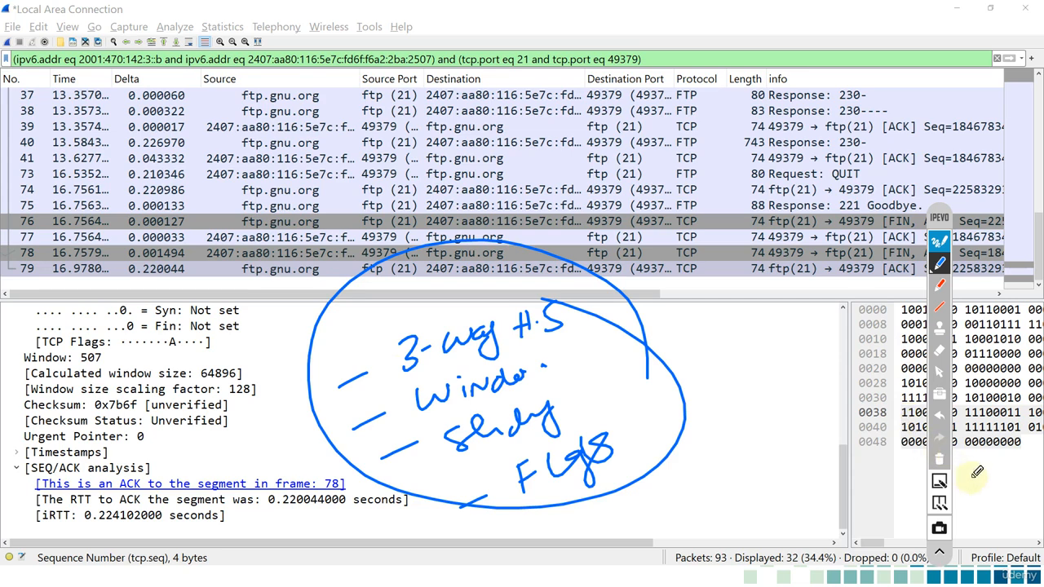
Clear all drawings, leave drawing mode, and show the FTP details of packet 75, the 221 Goodbye response
left_click(941, 457)
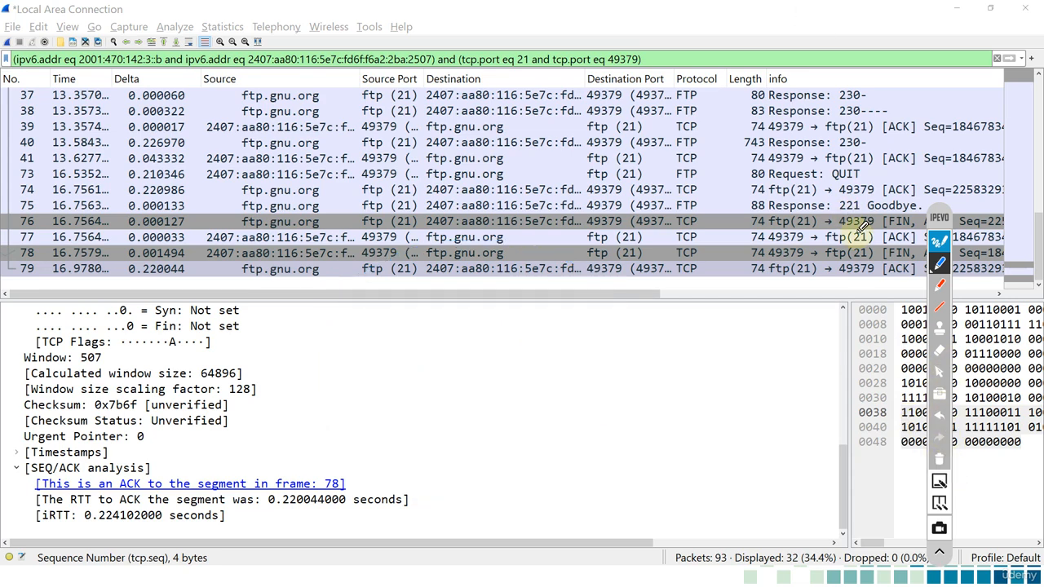
left_click(942, 373)
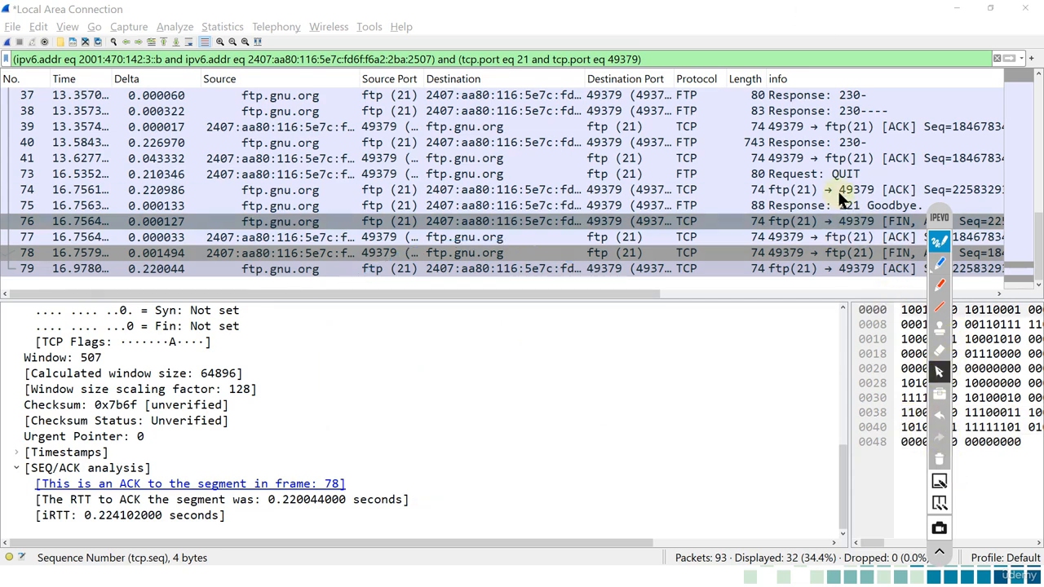
left_click(834, 204)
scroll(362, 481, "down", 7)
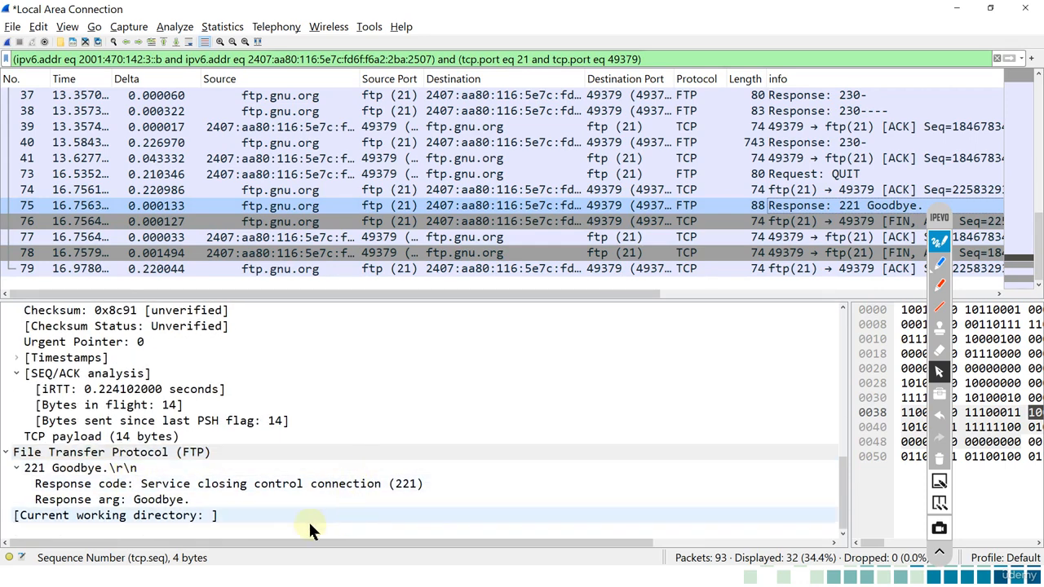
Switch to Command Prompt to check the FTP session's quit and 221 Goodbye lines, and return to Wireshark
key("alt+Tab")
key("alt+Tab")
key("alt+Tab")
key("alt+Tab")
key("alt+Tab")
key("alt+Tab")
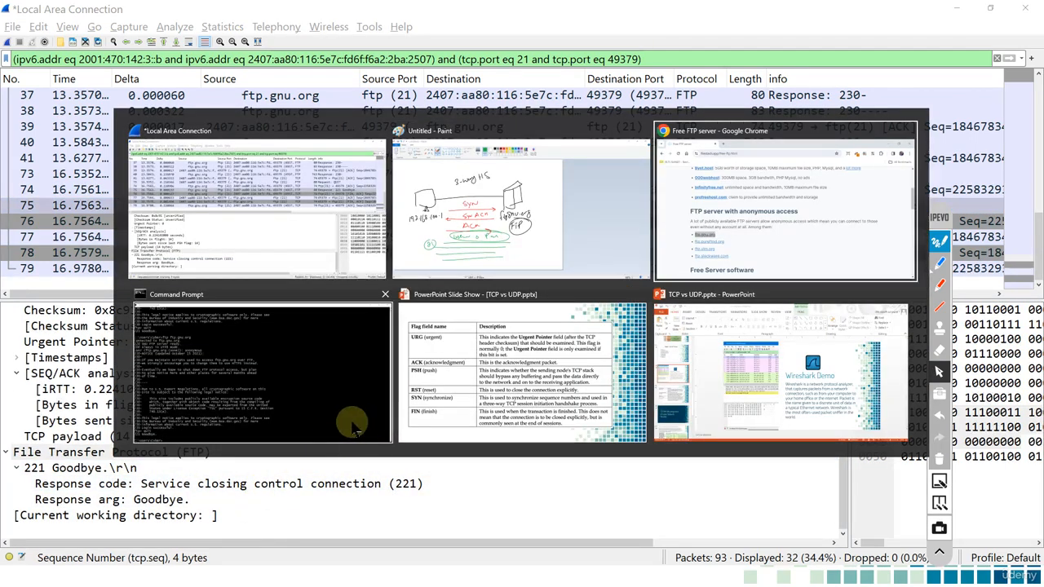
key("alt+Tab")
key("alt+Tab")
key("alt+Tab")
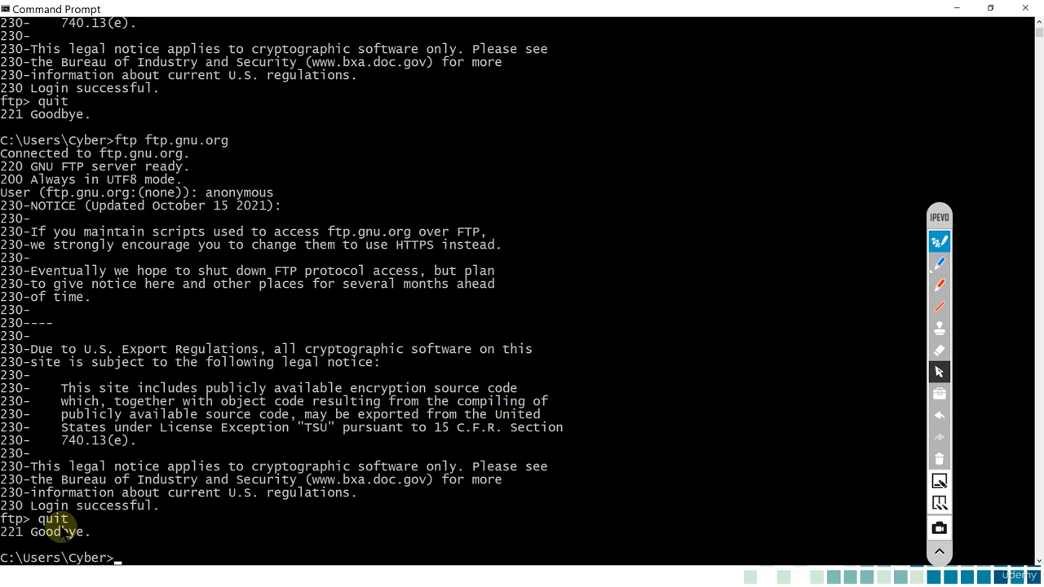
key("alt+Tab")
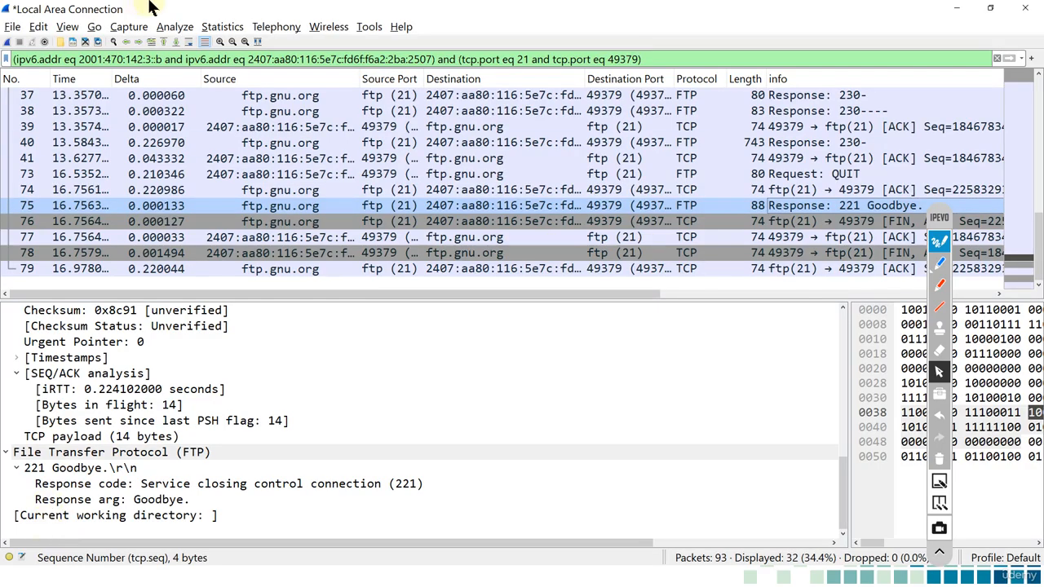
Display the Flow Graph of the capture to examine the packet exchanges between hosts, and close it
left_click(115, 26)
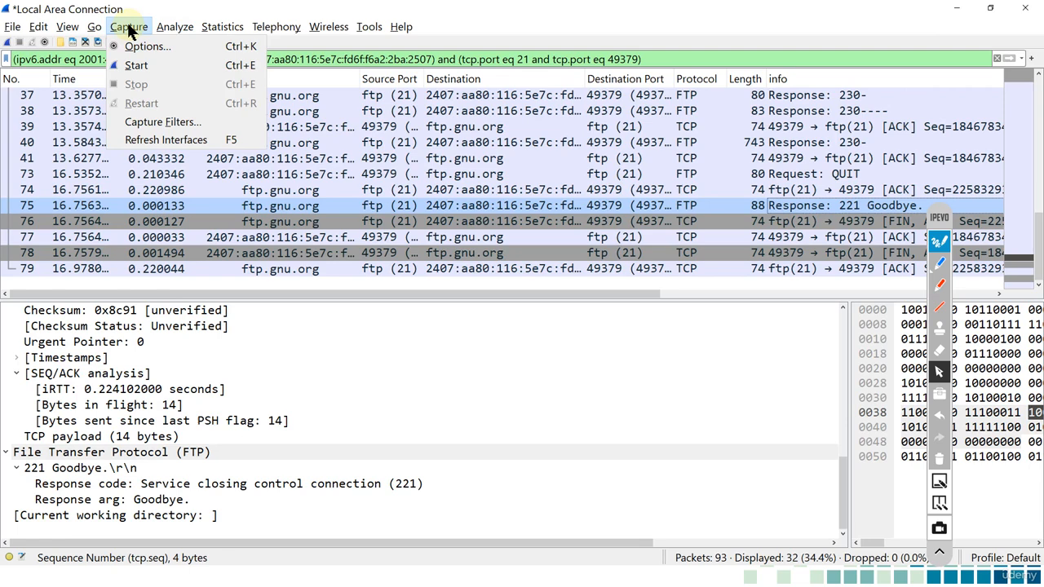
left_click(174, 25)
mouse_move(229, 27)
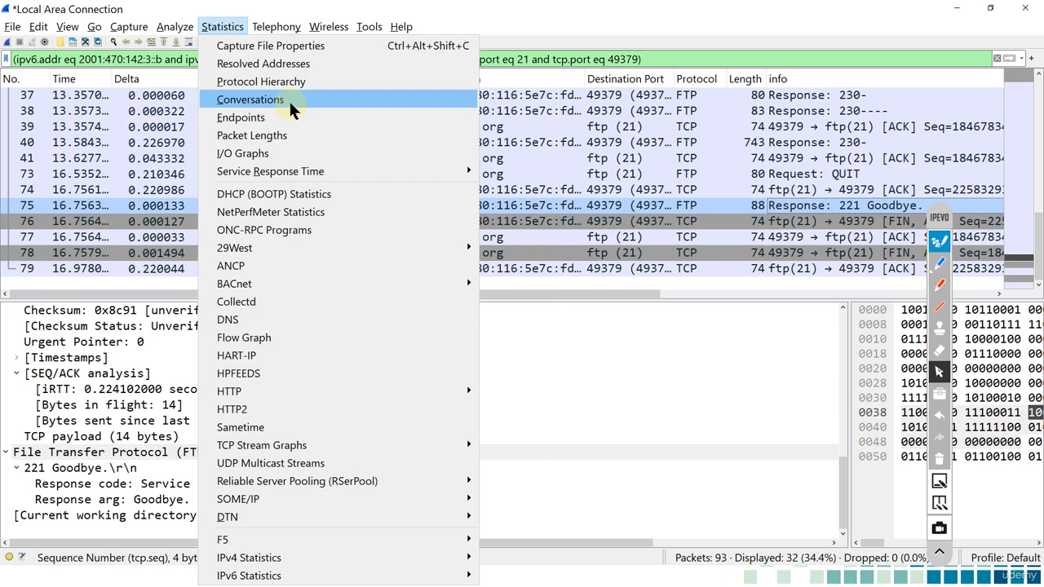
left_click(282, 338)
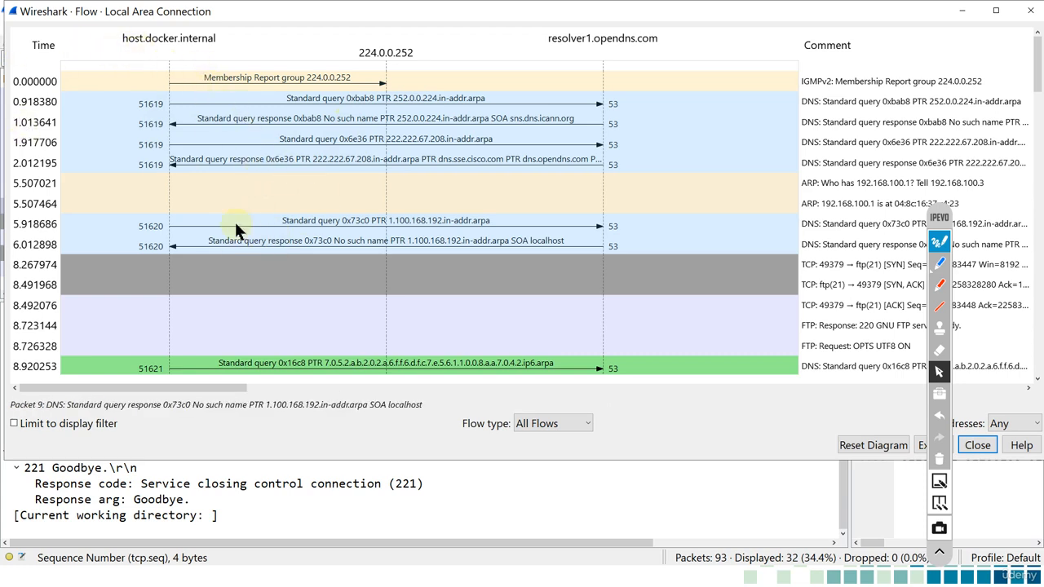
left_click(977, 445)
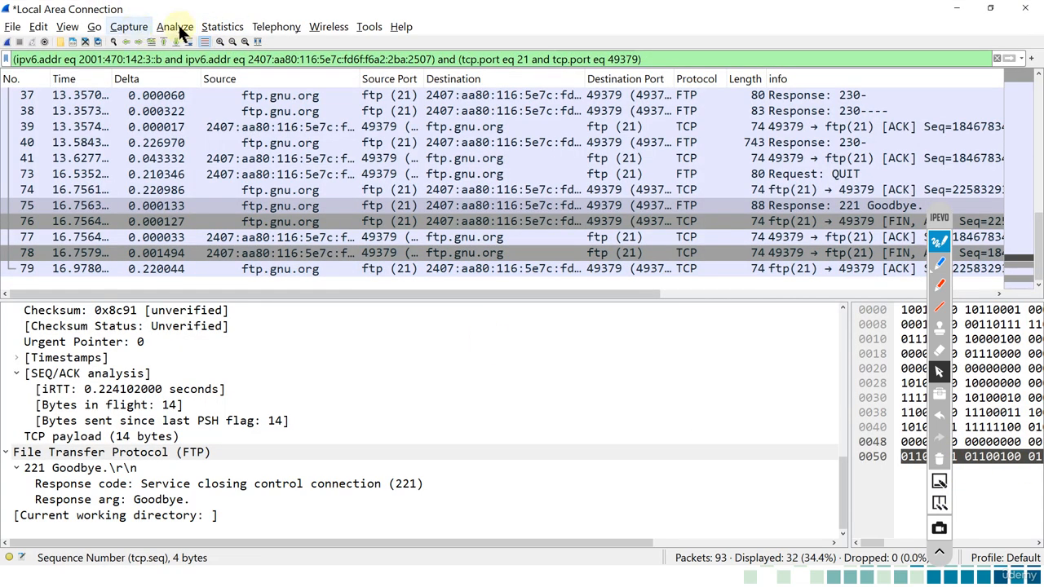
Open the Conversations statistics, view the UDP and TCP conversations, and close the window
left_click(229, 27)
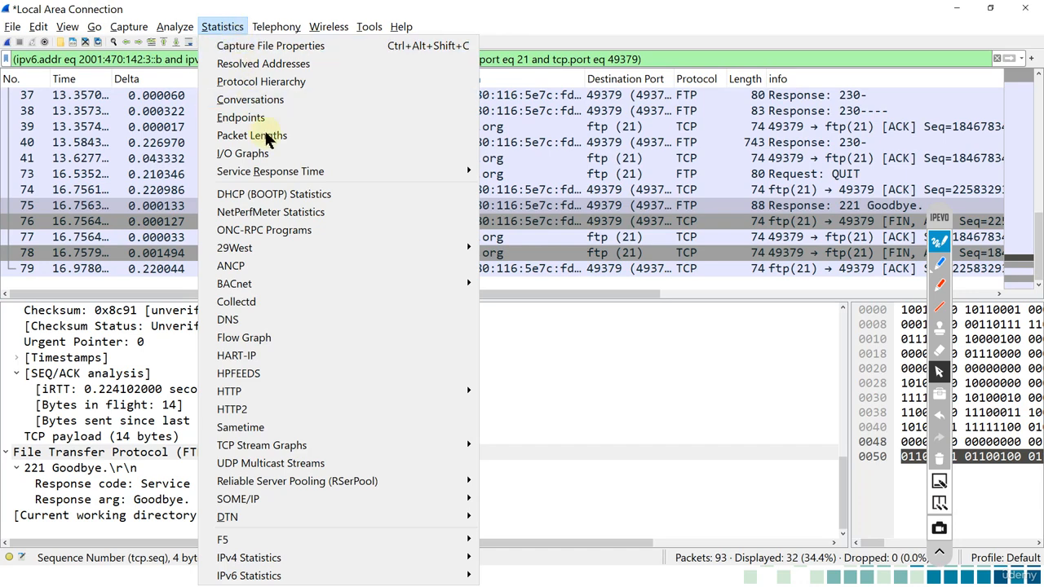
left_click(280, 99)
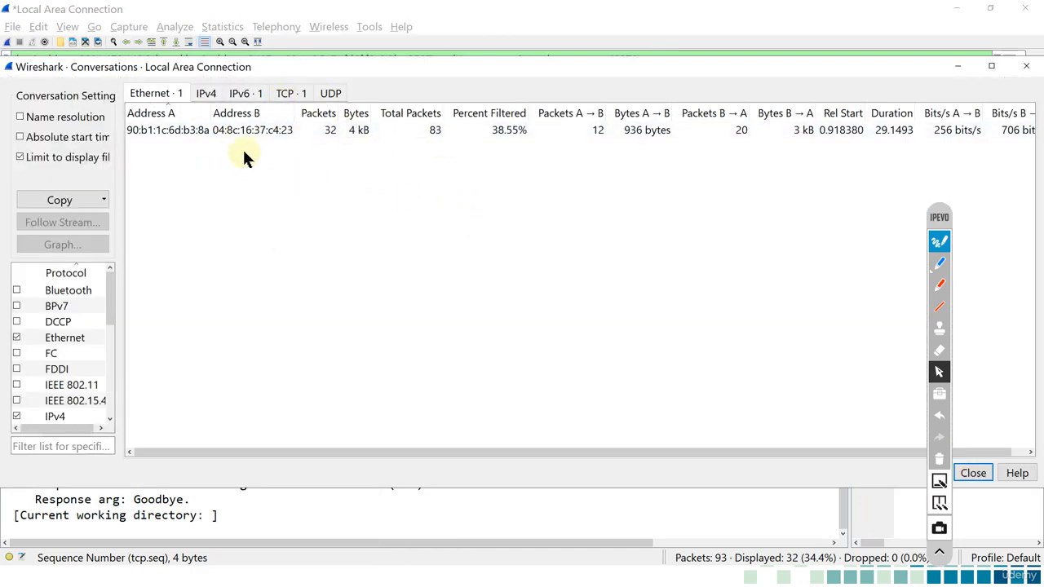
left_click(329, 93)
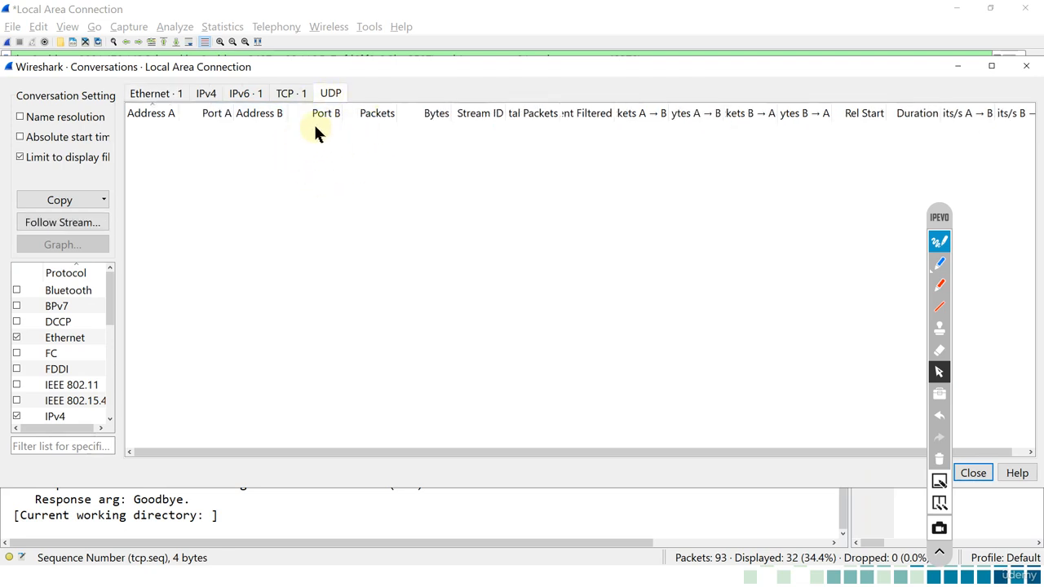
left_click(297, 93)
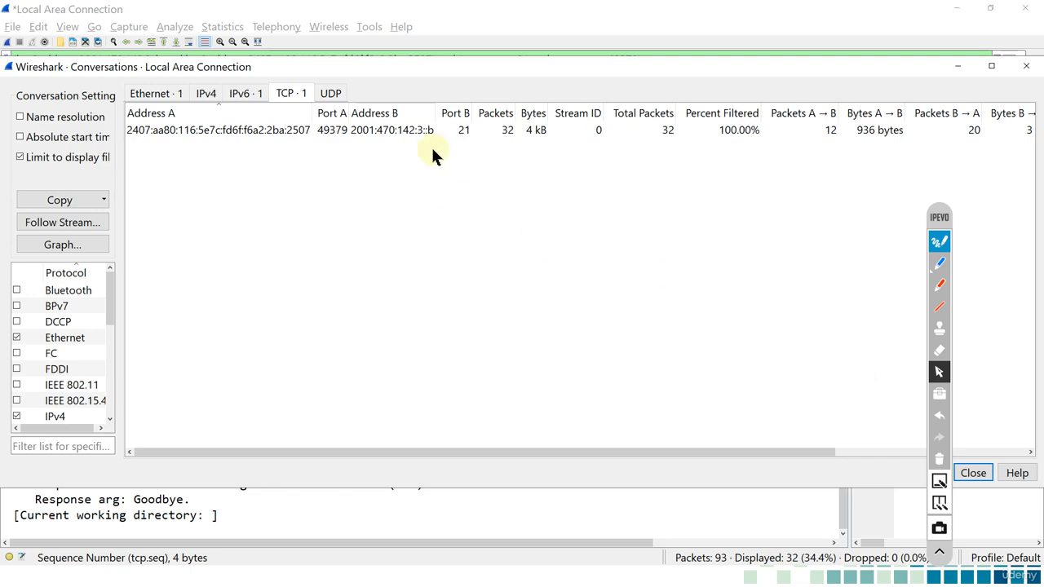
left_click(970, 472)
left_click(129, 26)
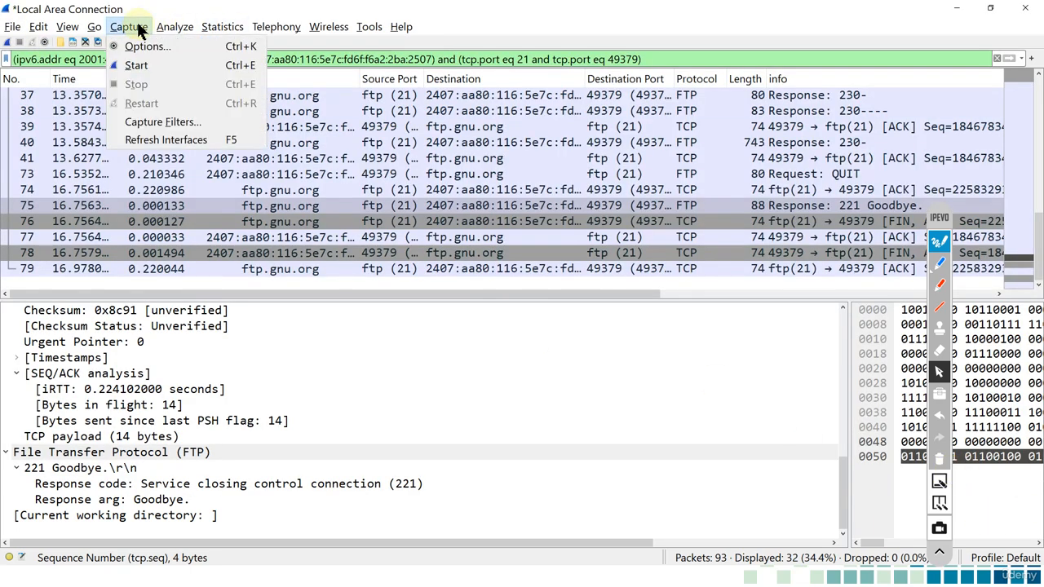
mouse_move(224, 27)
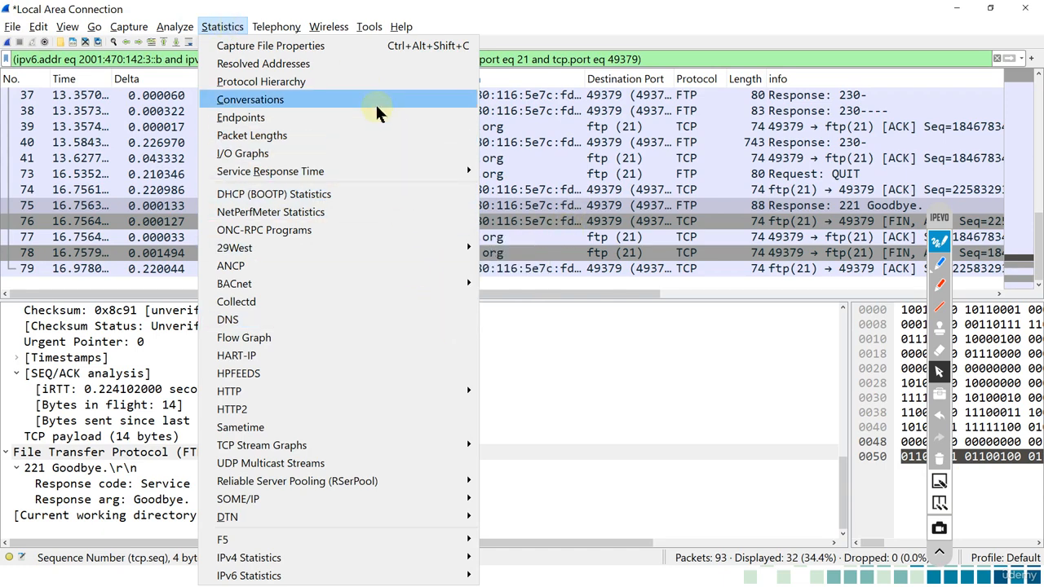
left_click(622, 418)
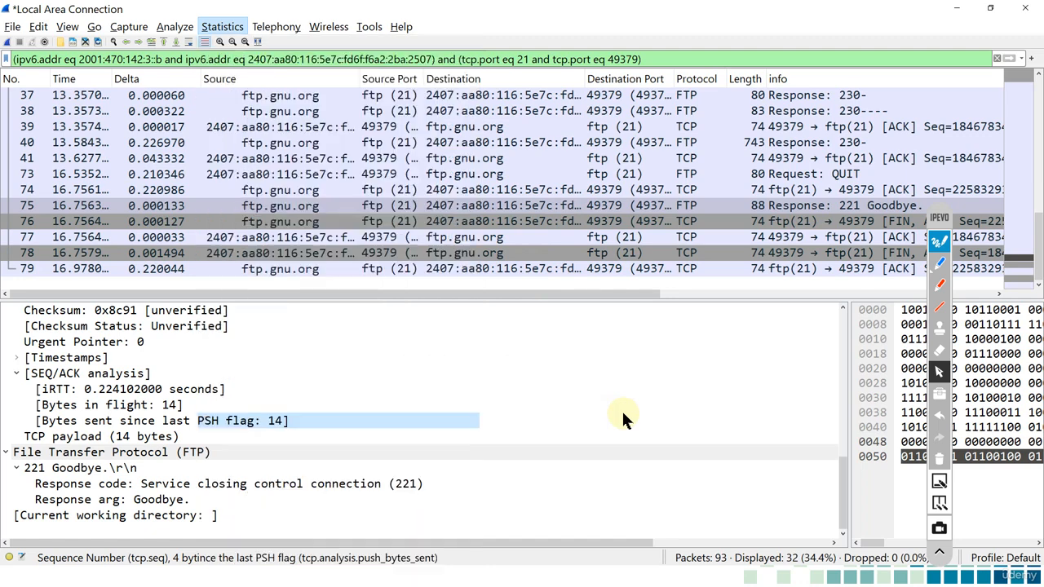
left_click(622, 418)
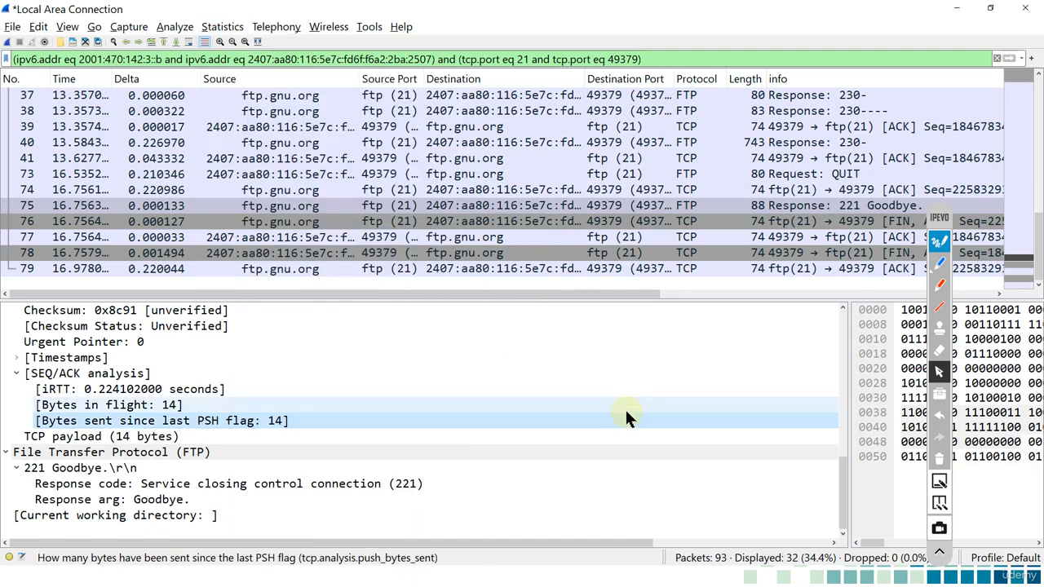
Switch to the TCP vs UDP PowerPoint slide show with the table of TCP flag descriptions
key("alt+Tab")
key("alt+Tab")
key("alt+Tab")
key("alt+Tab")
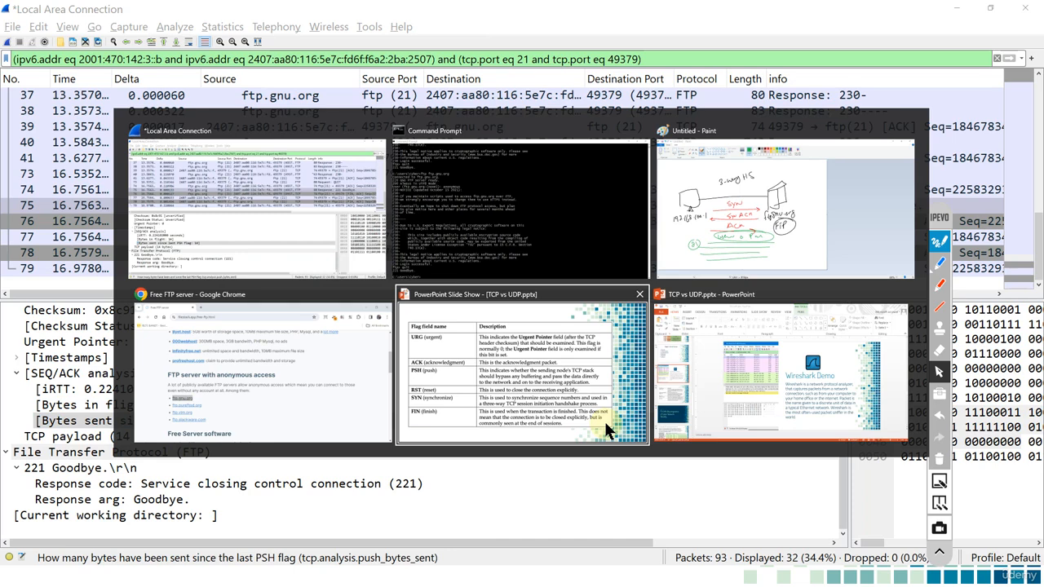
key("alt+Tab")
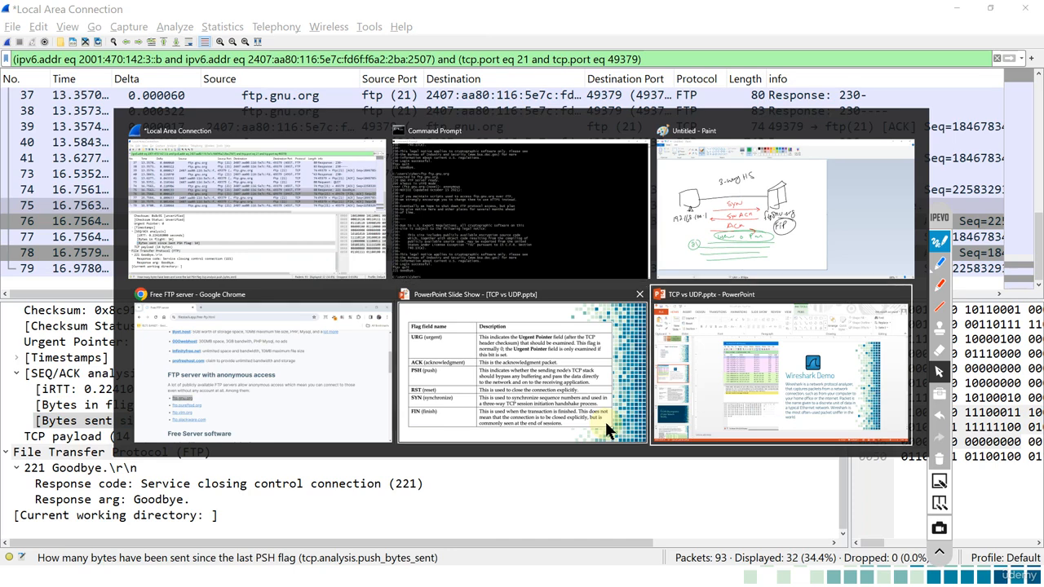
key("alt+Tab")
key("alt+Tab")
key("alt+Tab")
key("alt+Tab")
key("alt+Tab")
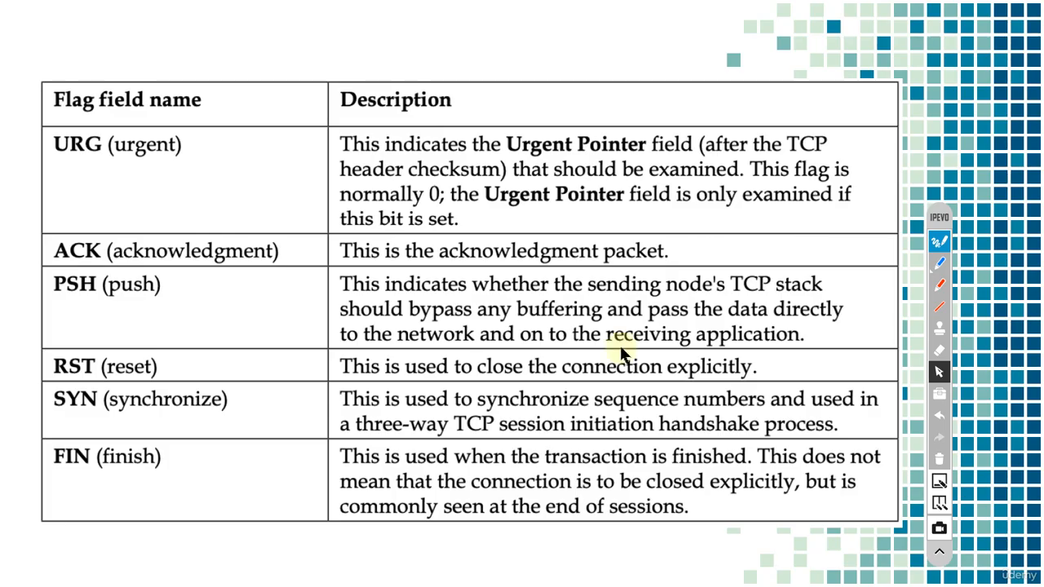